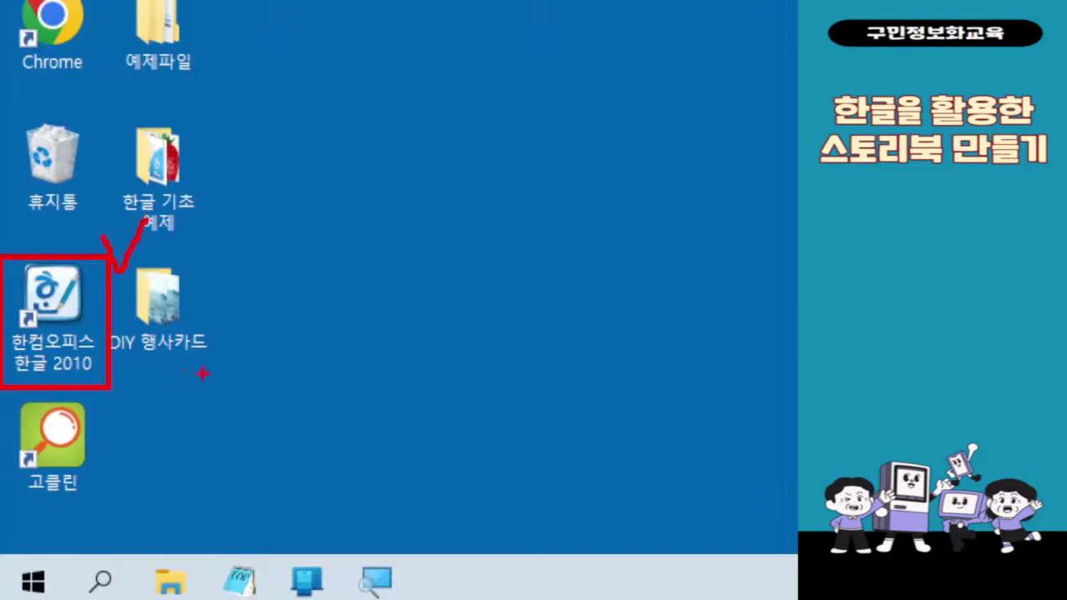
- Launch Hancom Office Hangul 2010 and open the document "04 스토리북" from the Documents folder
double_click(53, 305)
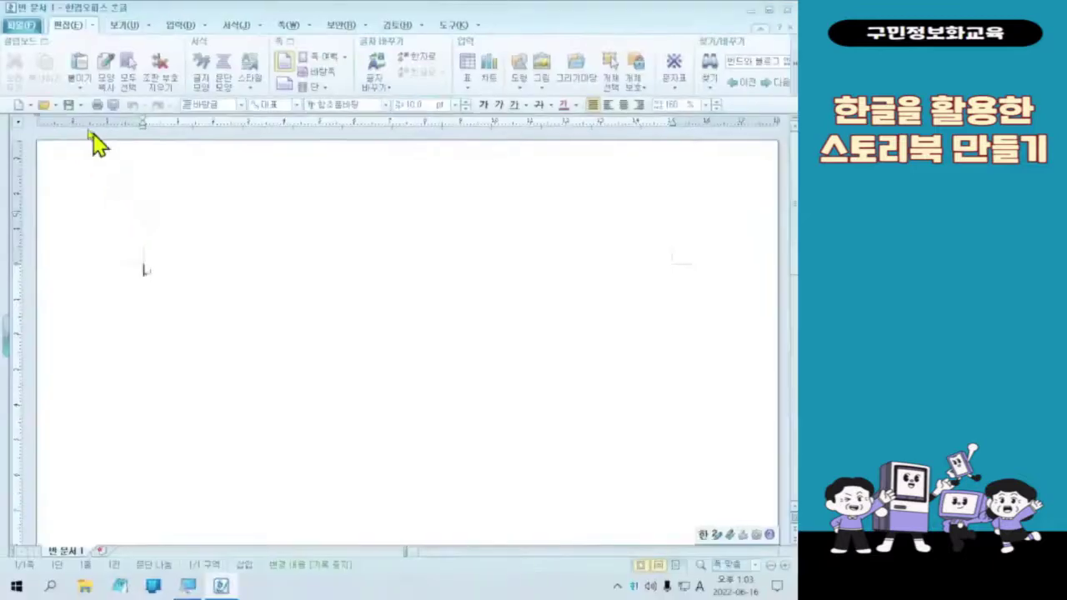
click(44, 105)
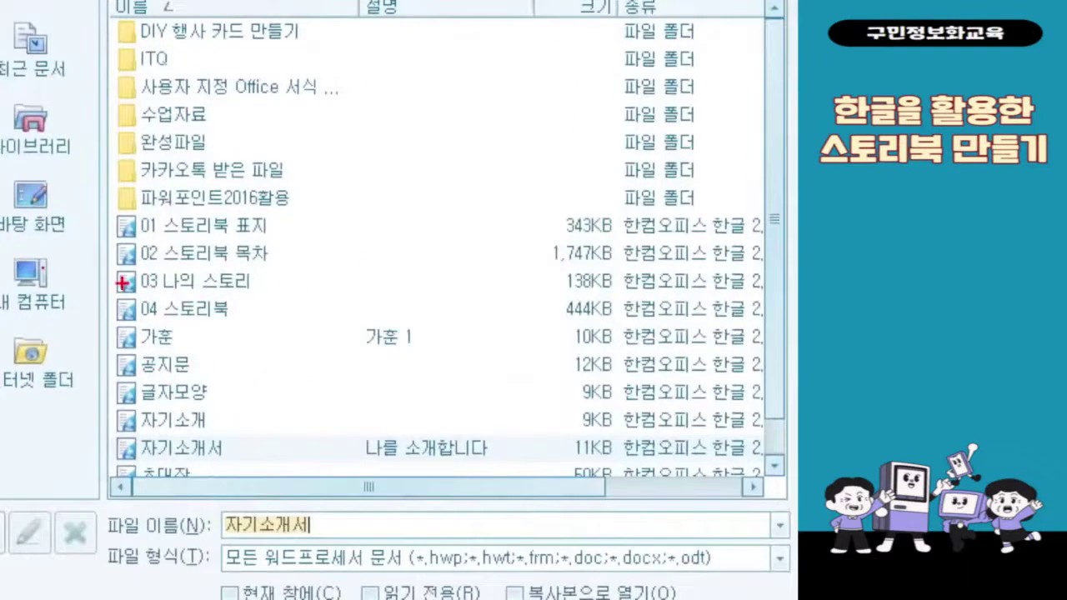
drag(114, 284, 251, 334)
mouse_move(270, 279)
mouse_down()
mouse_move(280, 302)
mouse_move(303, 270)
mouse_move(310, 284)
mouse_up()
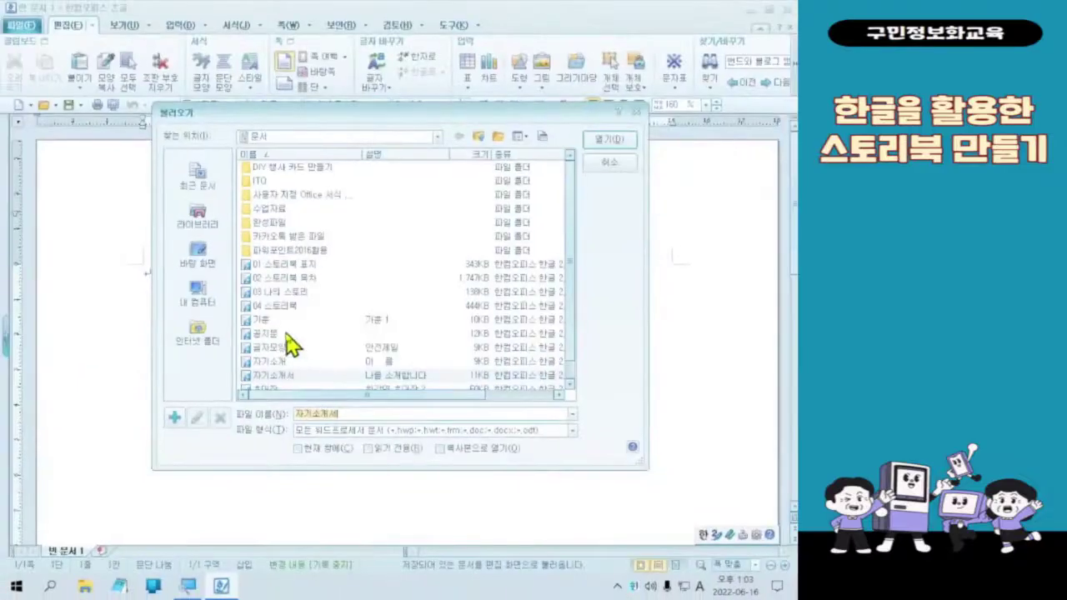
click(204, 320)
double_click(284, 308)
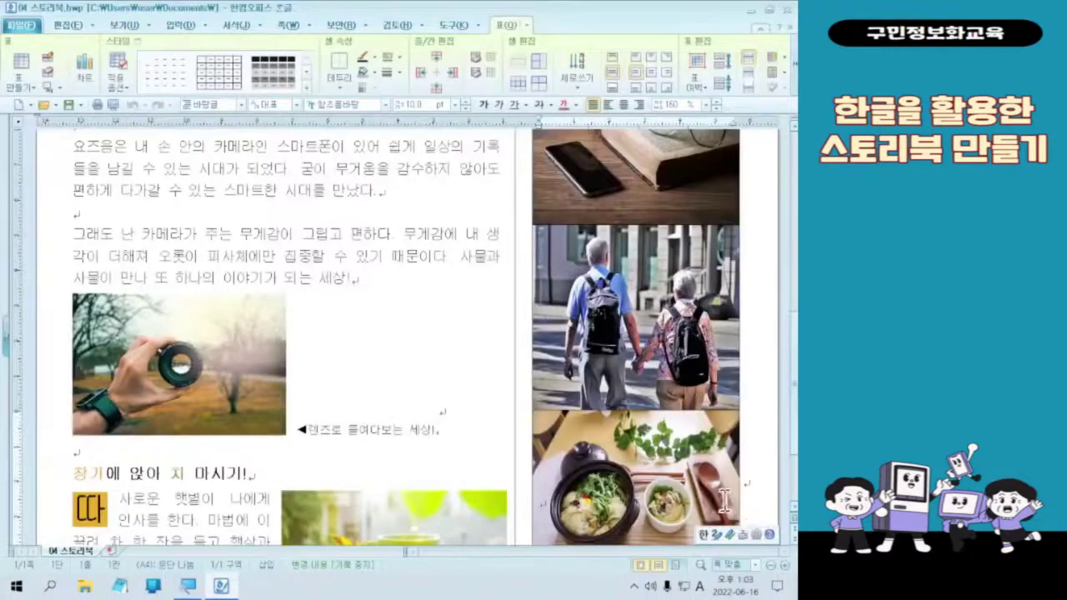
- Look through the storybook page and examine the column of photo cells under the "Things that I like" heading
scroll(724, 500, up, 4)
scroll(725, 501, up, 5)
scroll(724, 500, down, 4)
scroll(725, 500, up, 1)
scroll(725, 501, up, 2)
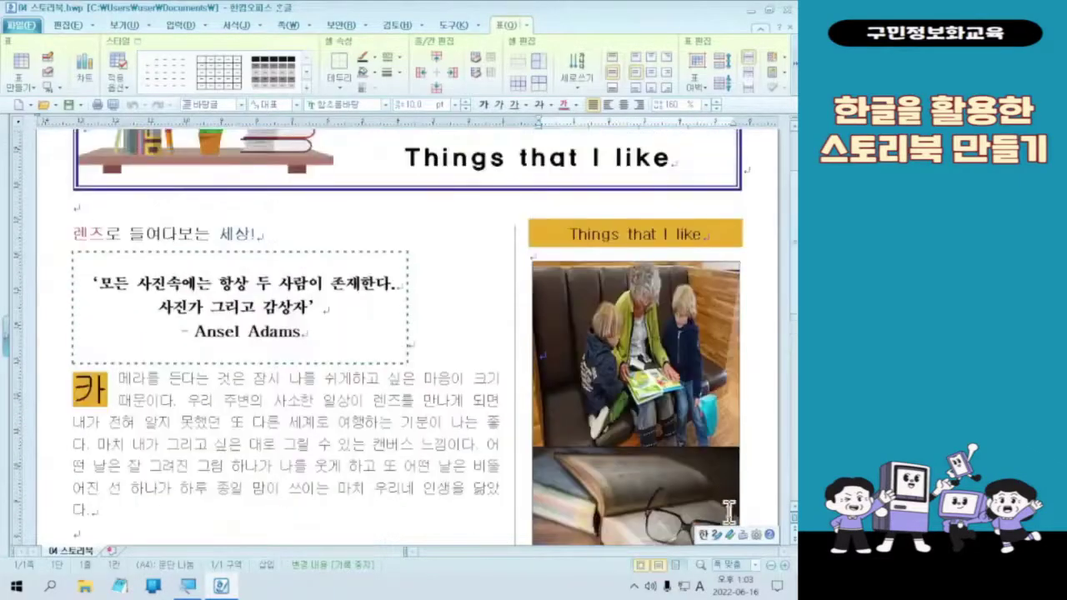
scroll(725, 500, down, 2)
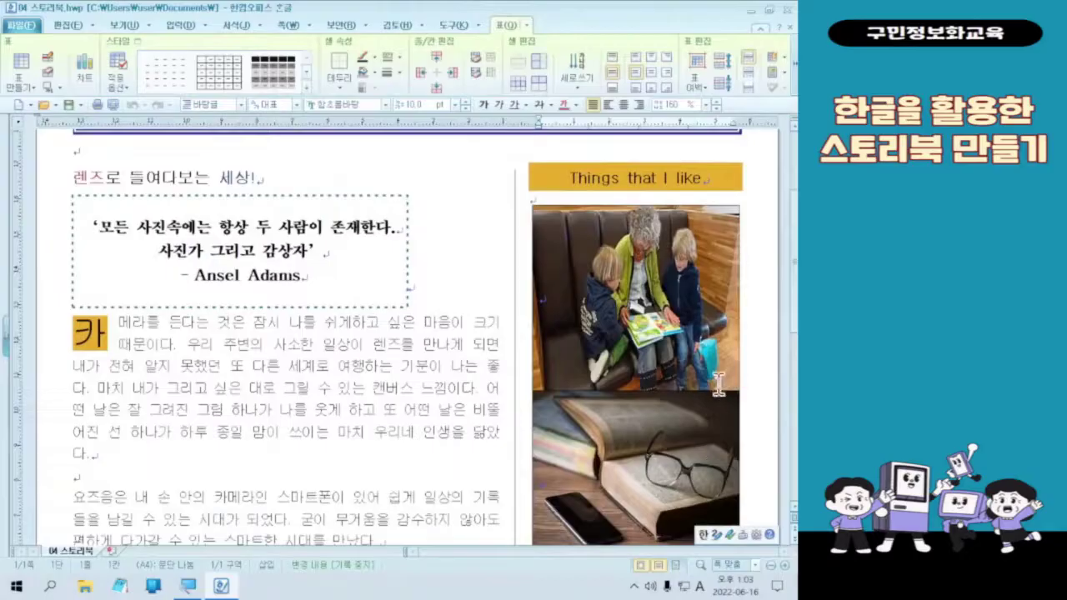
scroll(719, 384, down, 1)
scroll(718, 381, down, 1)
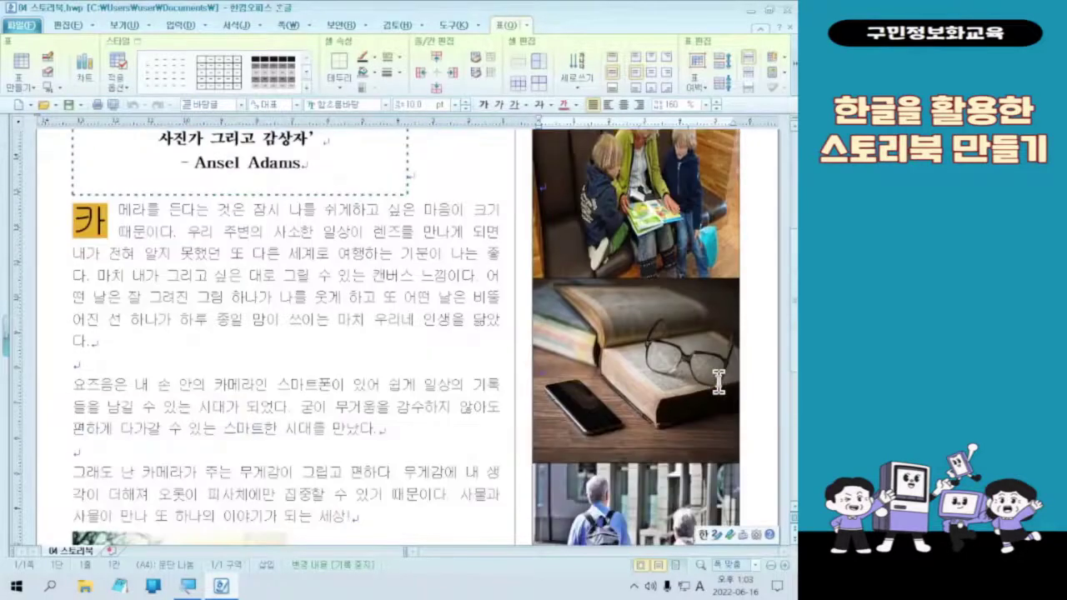
scroll(718, 381, up, 1)
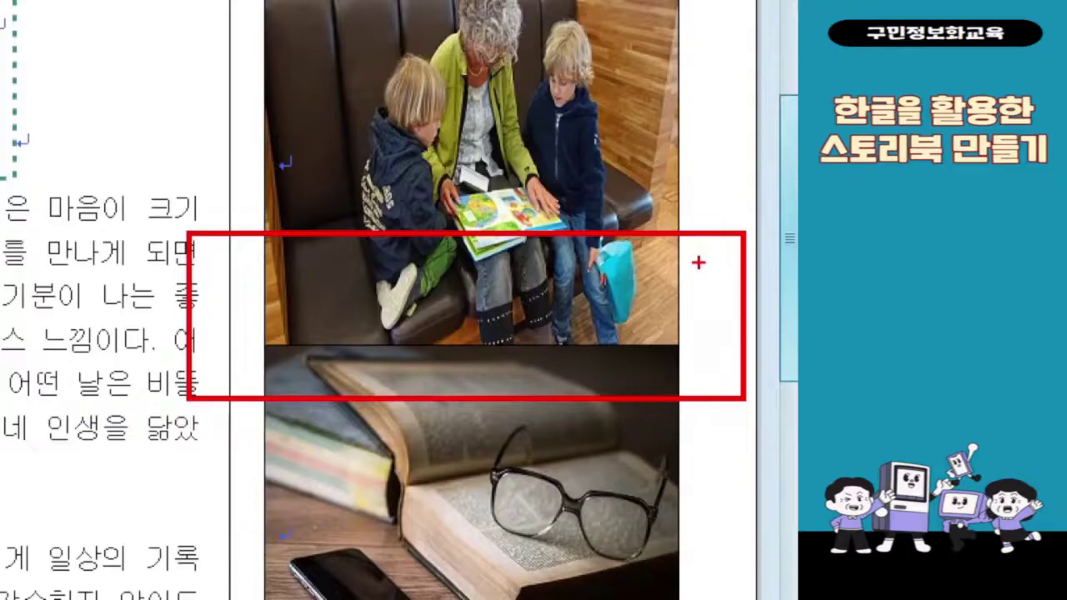
key(Escape)
scroll(741, 274, up, 3)
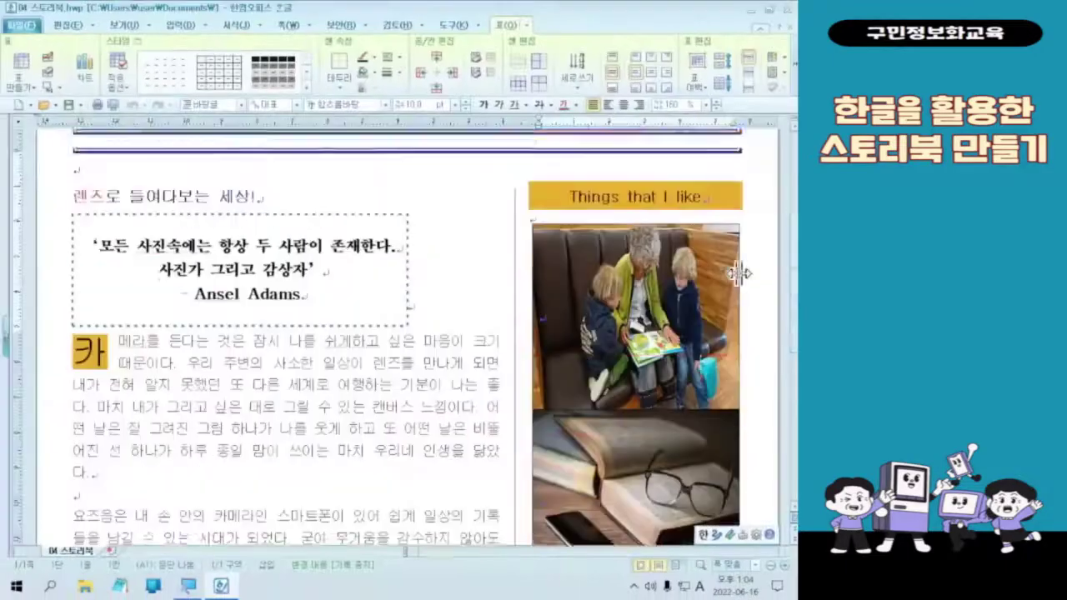
scroll(739, 273, down, 4)
scroll(742, 288, down, 6)
scroll(746, 303, up, 10)
scroll(788, 341, down, 3)
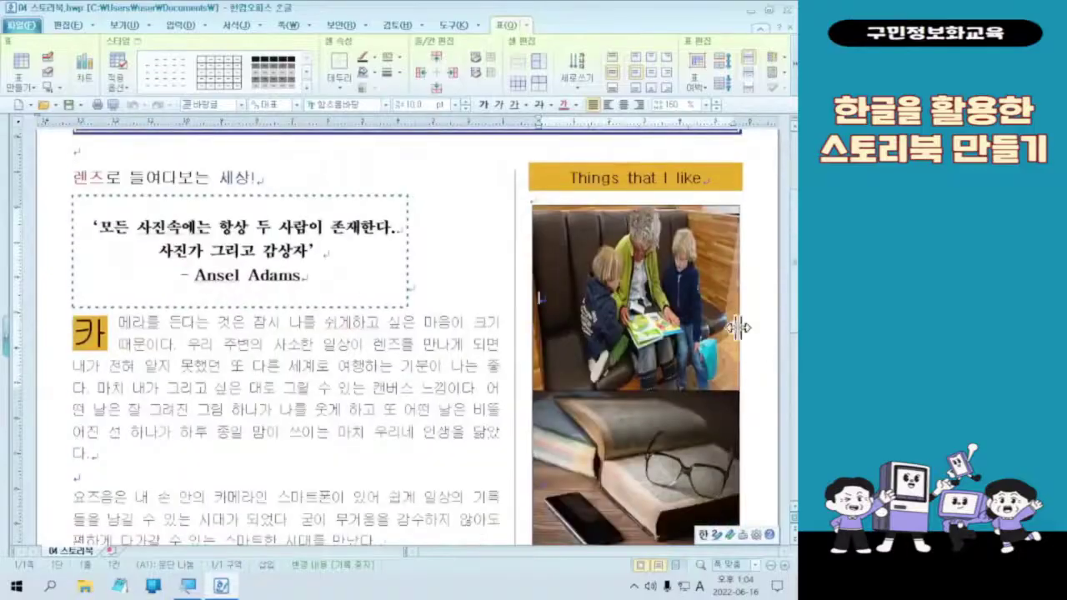
- Enter "My Family" in the first photo cell under "Things that I like" and select the text
key(ctrl+1)
click(572, 322)
click(570, 320)
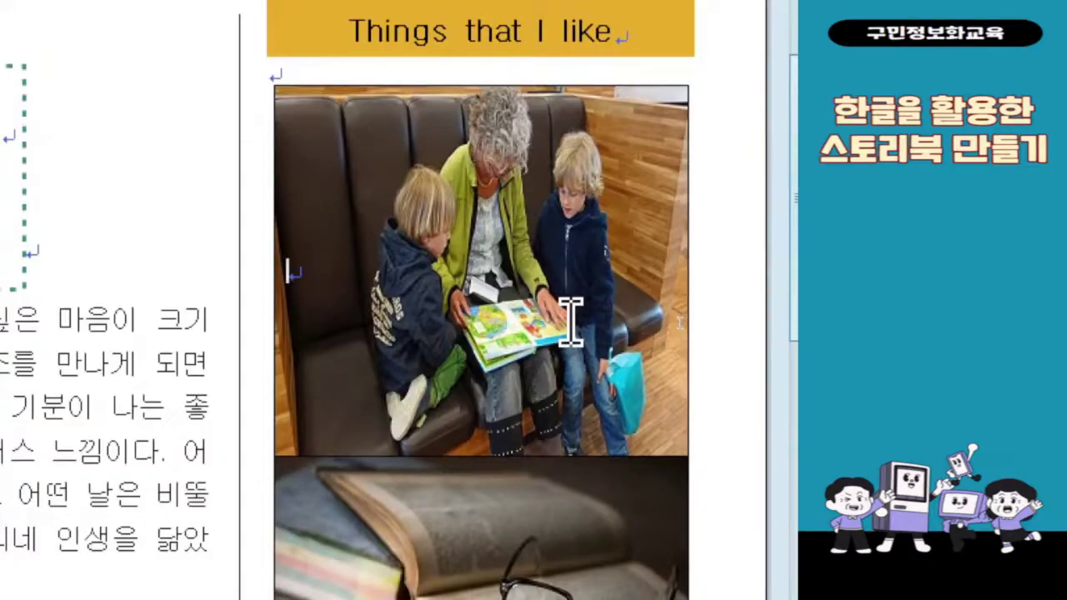
click(571, 317)
click(572, 322)
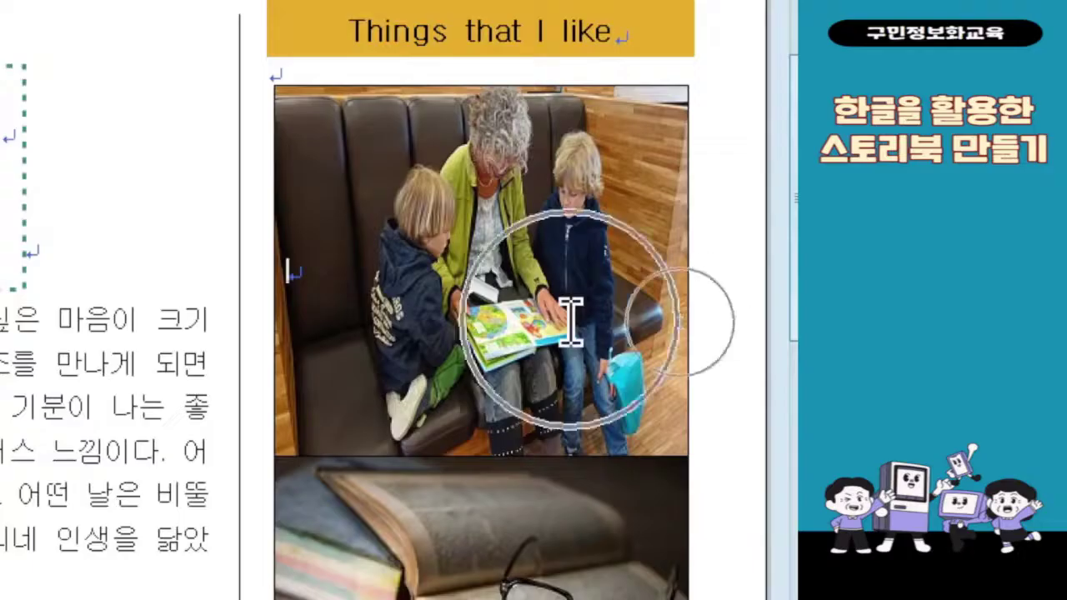
click(407, 306)
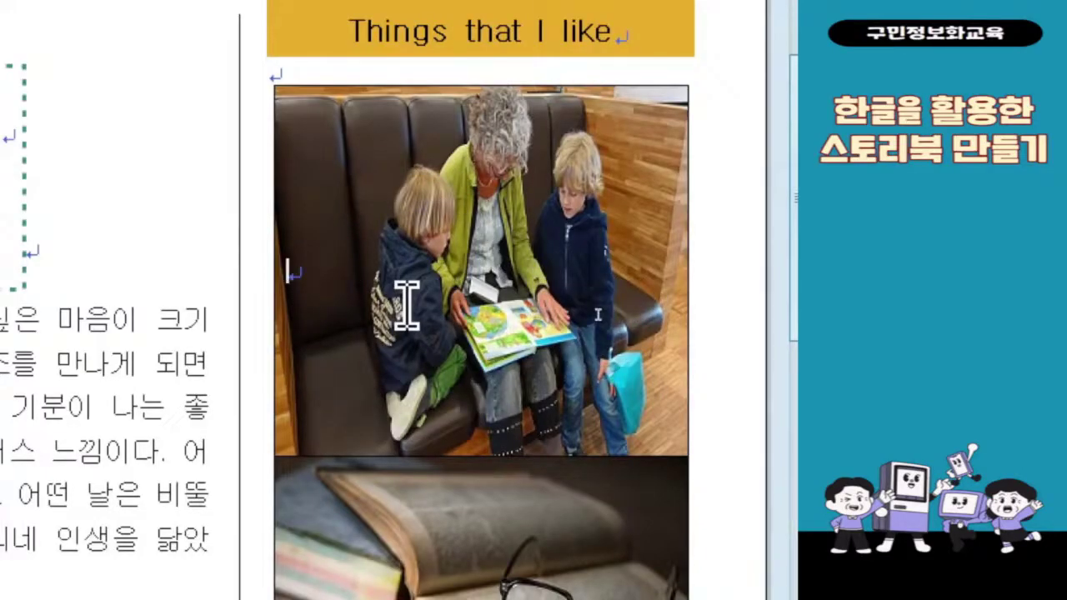
text(My )
text(Favor)
text(ily)
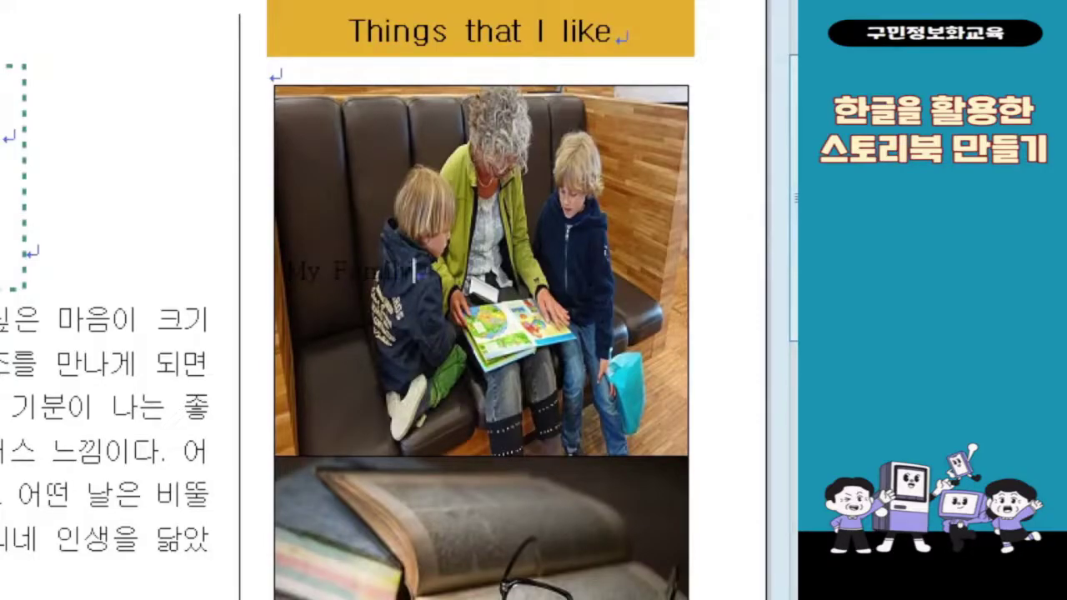
key(shift+Home)
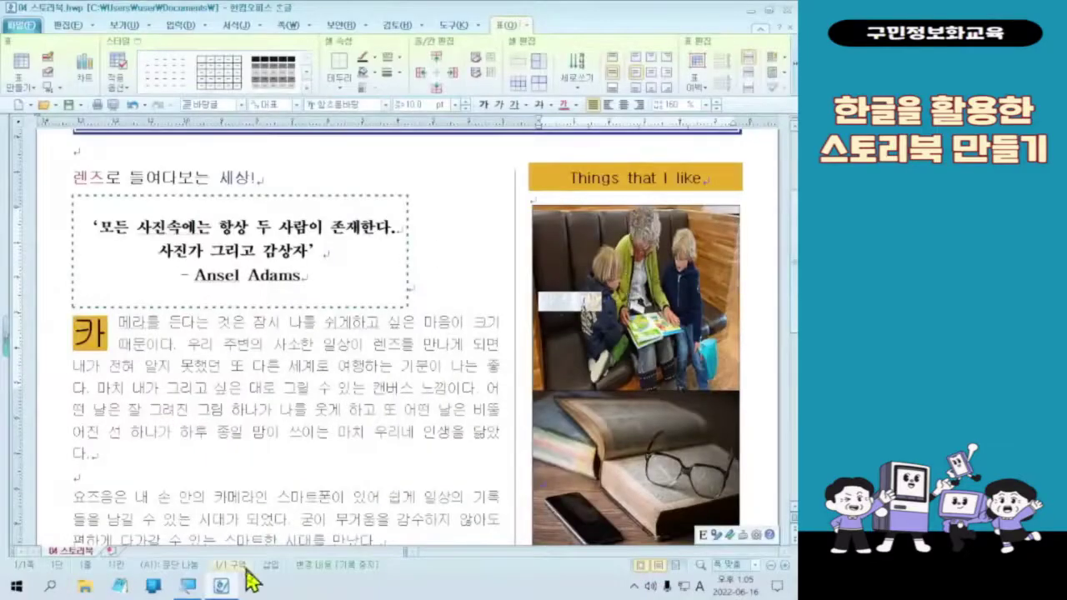
- Switch to Notepad, write "My Family" as an enlarged caption sample, and place its window over the first photo
click(126, 587)
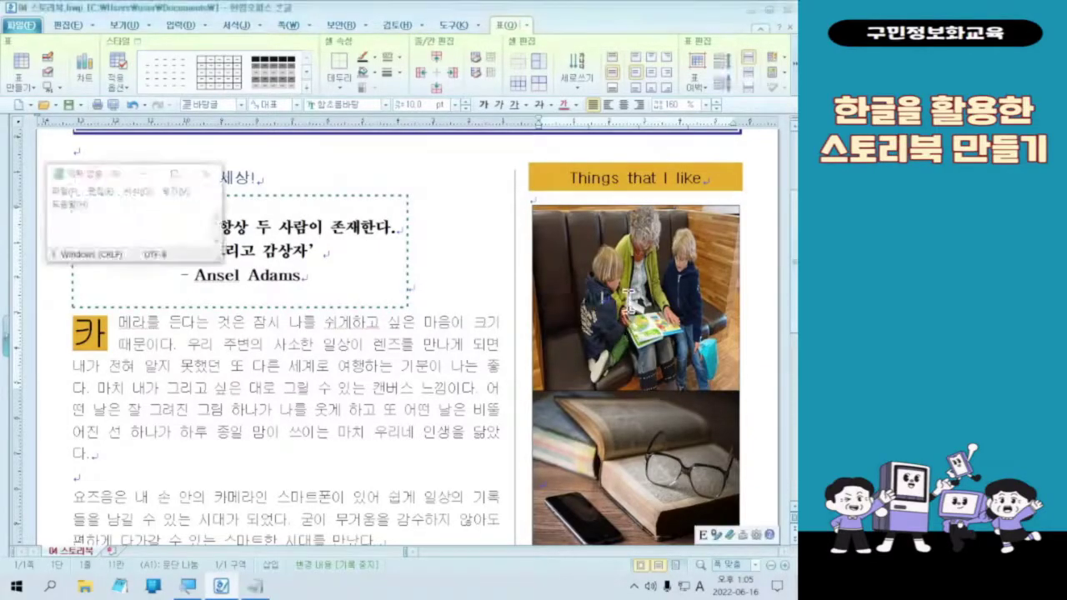
click(122, 221)
text(My Family)
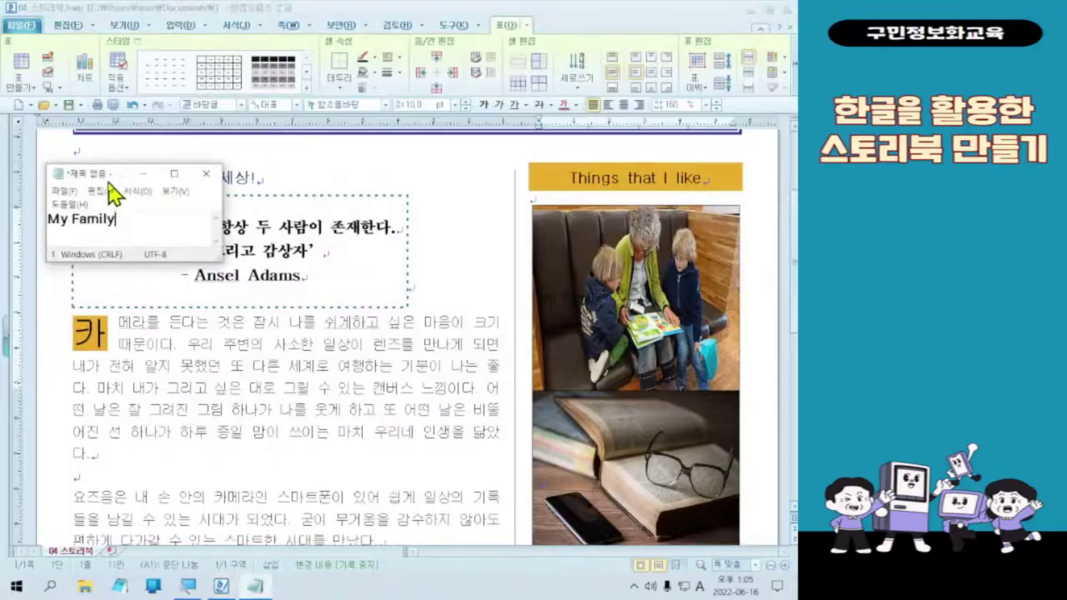
drag(113, 187, 611, 268)
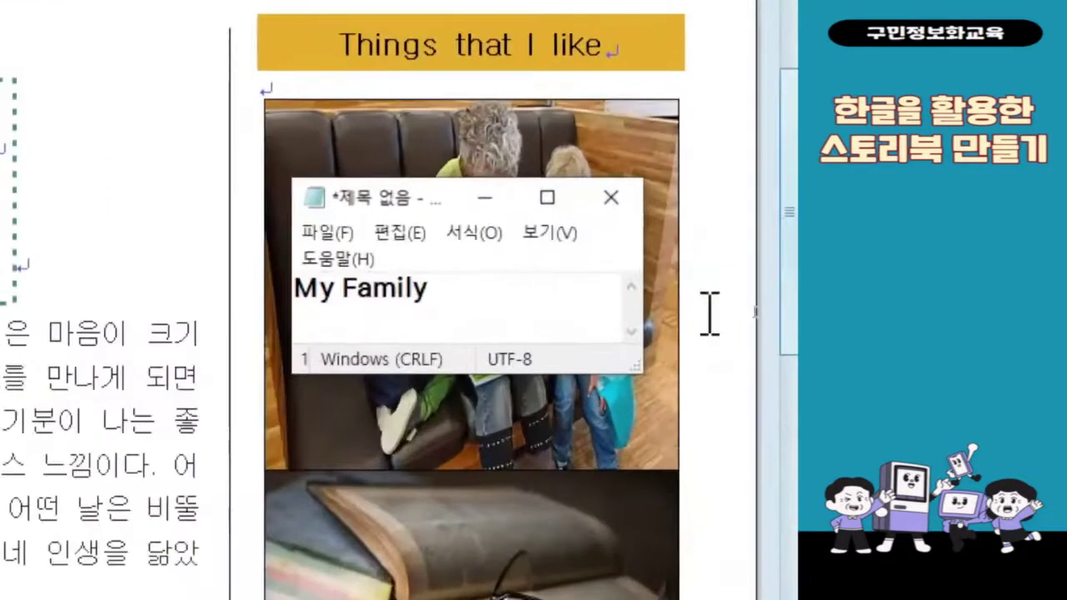
scroll(534, 286, up, 2)
scroll(535, 286, up, 1)
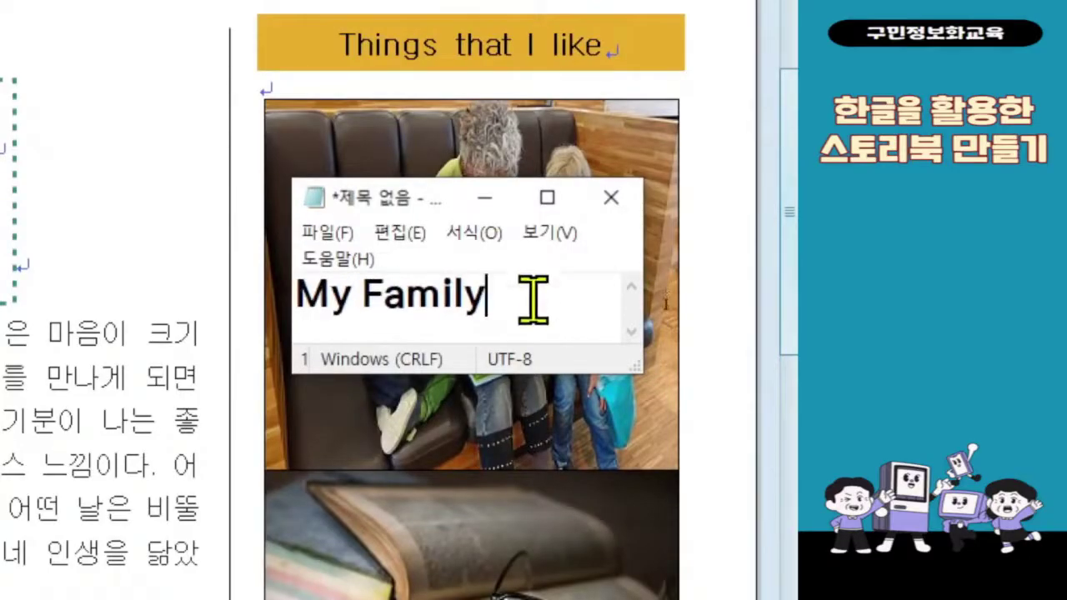
scroll(532, 297, up, 1)
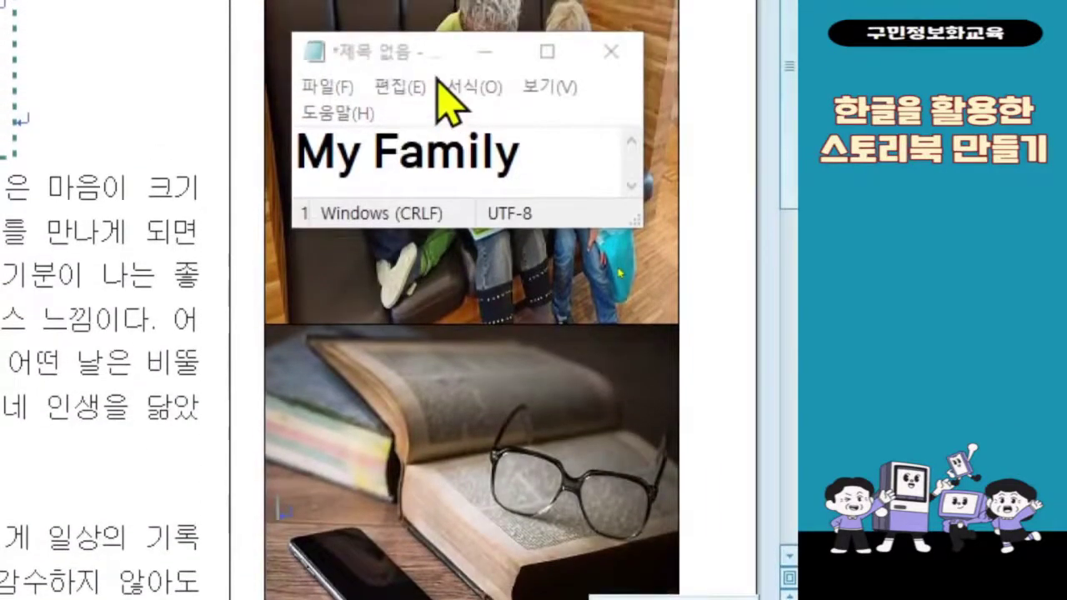
- Place the Notepad window over the book photo, change its text to "My Reading time" and widen it to fit one line
drag(440, 79, 443, 307)
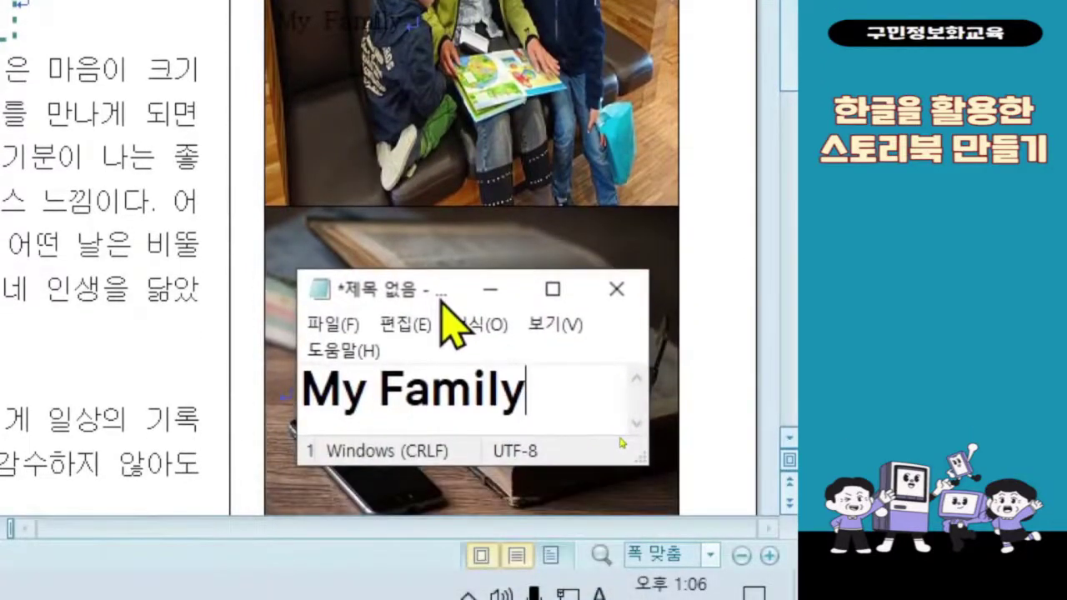
drag(381, 389, 540, 389)
text(Re)
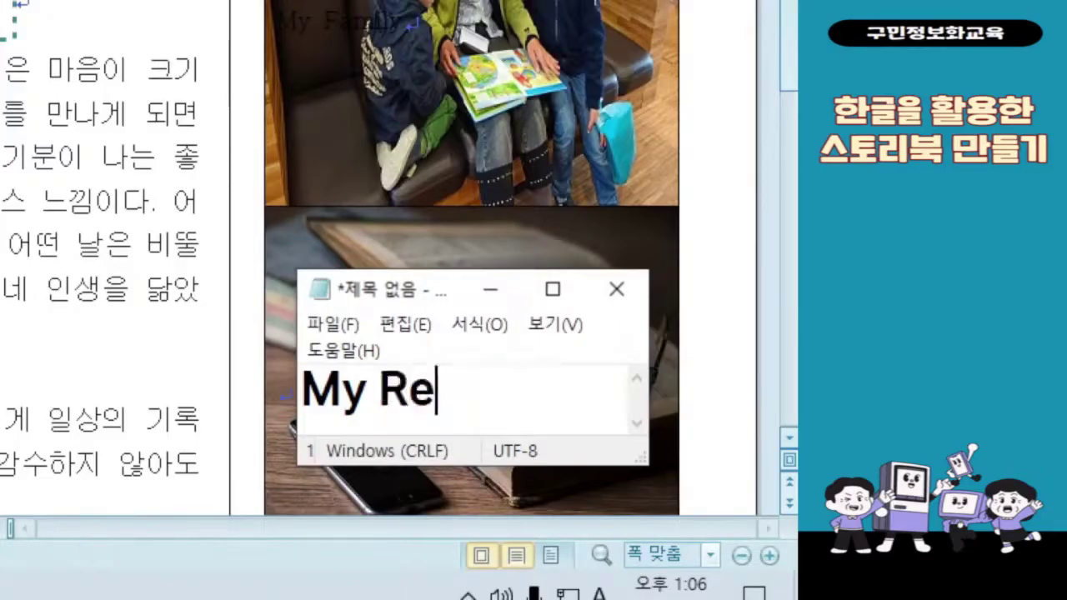
text(ading )
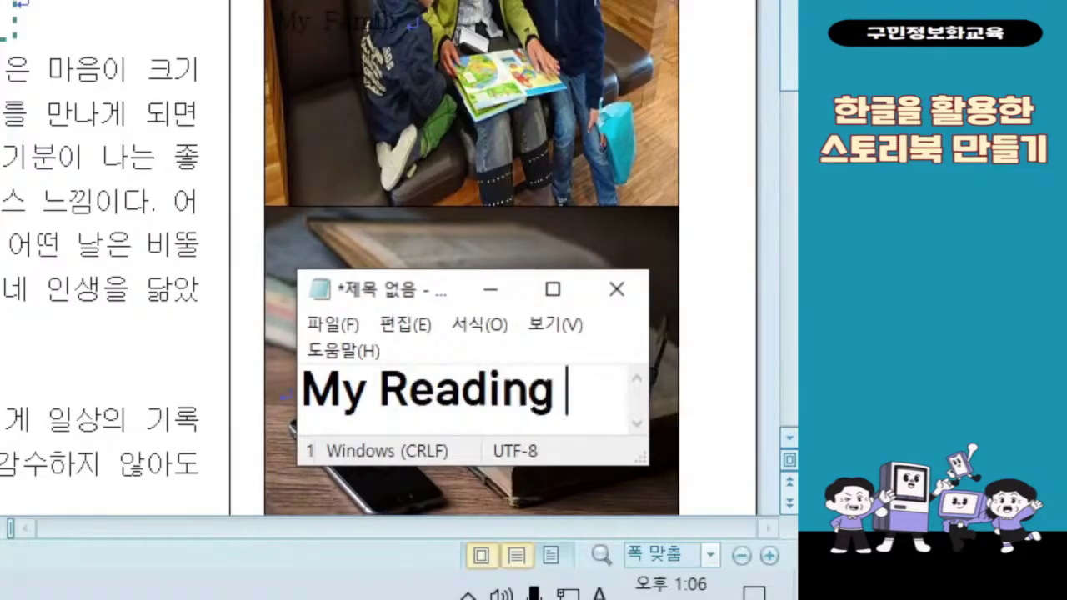
text(t)
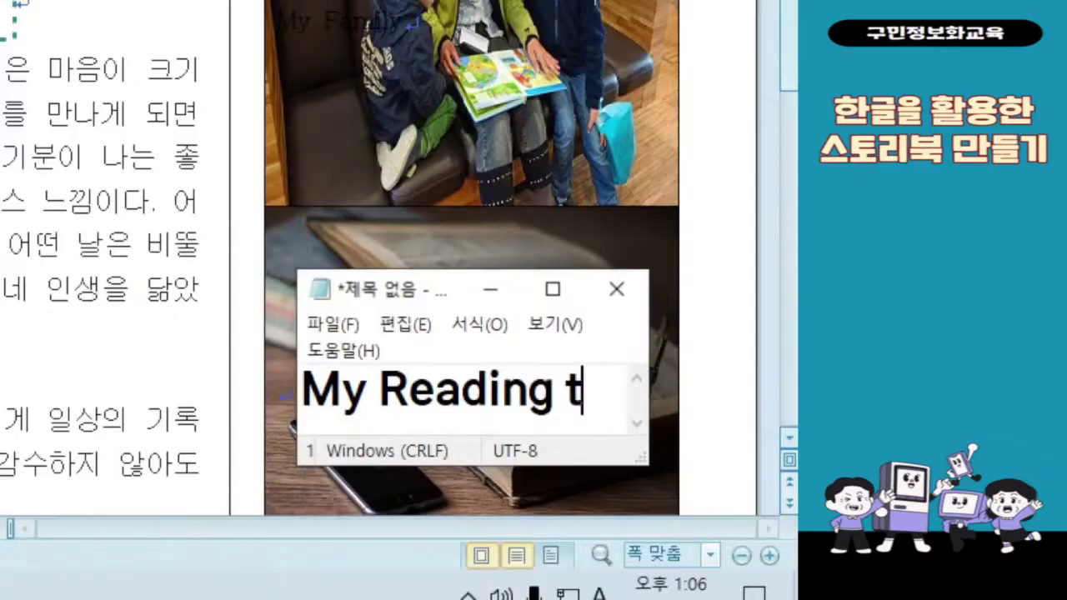
text(ime)
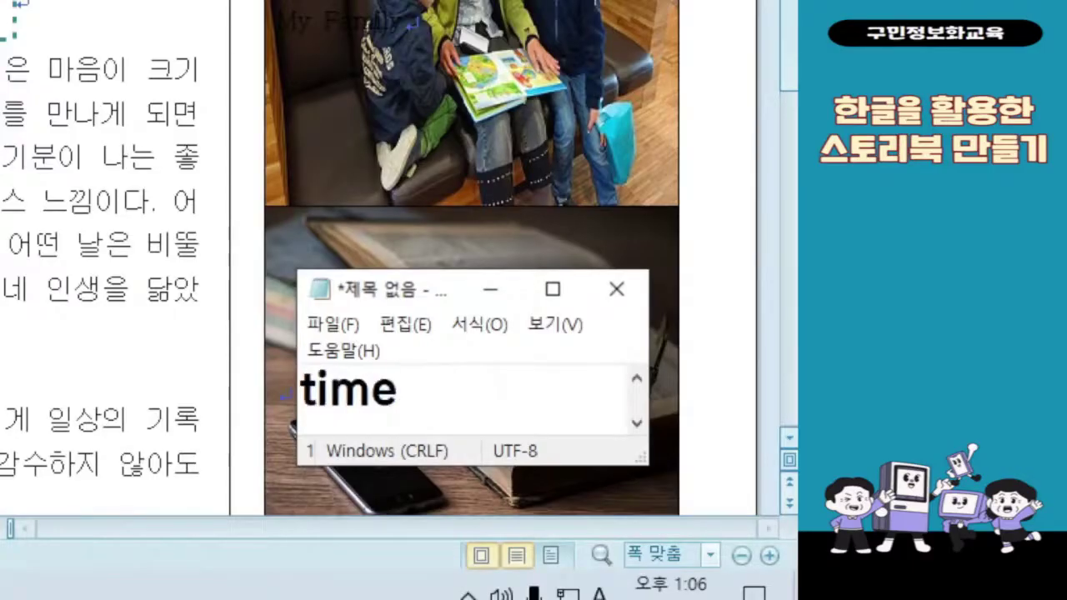
drag(649, 399, 707, 394)
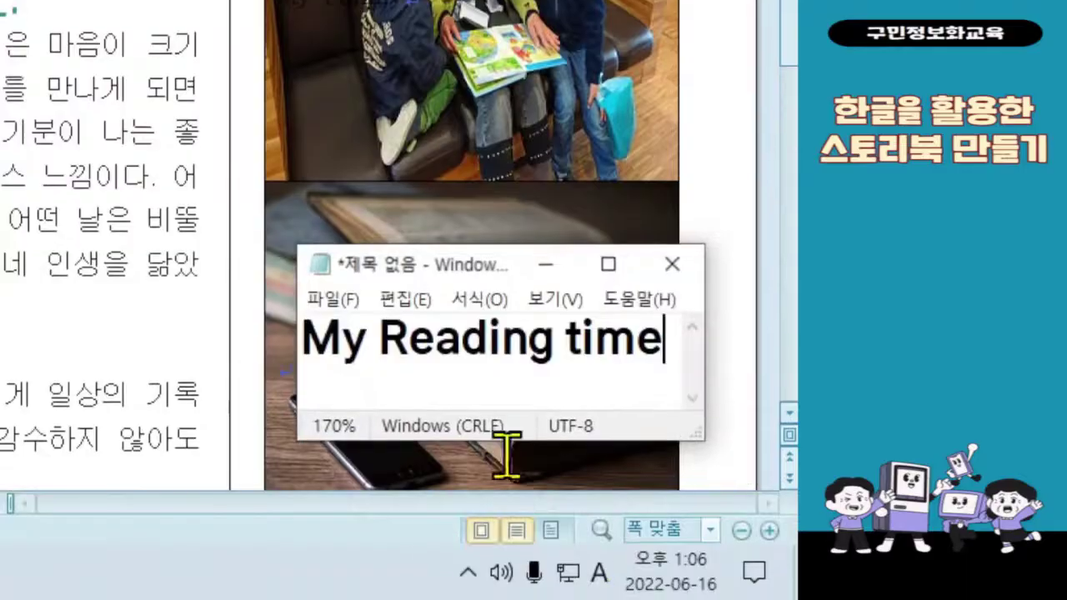
mouse_move(469, 268)
mouse_down()
mouse_move(488, 389)
mouse_move(482, 281)
mouse_up()
- Enter "My Reading time" in the second photo cell, the one with the book and glasses, in the Hangul document
key(ctrl+a)
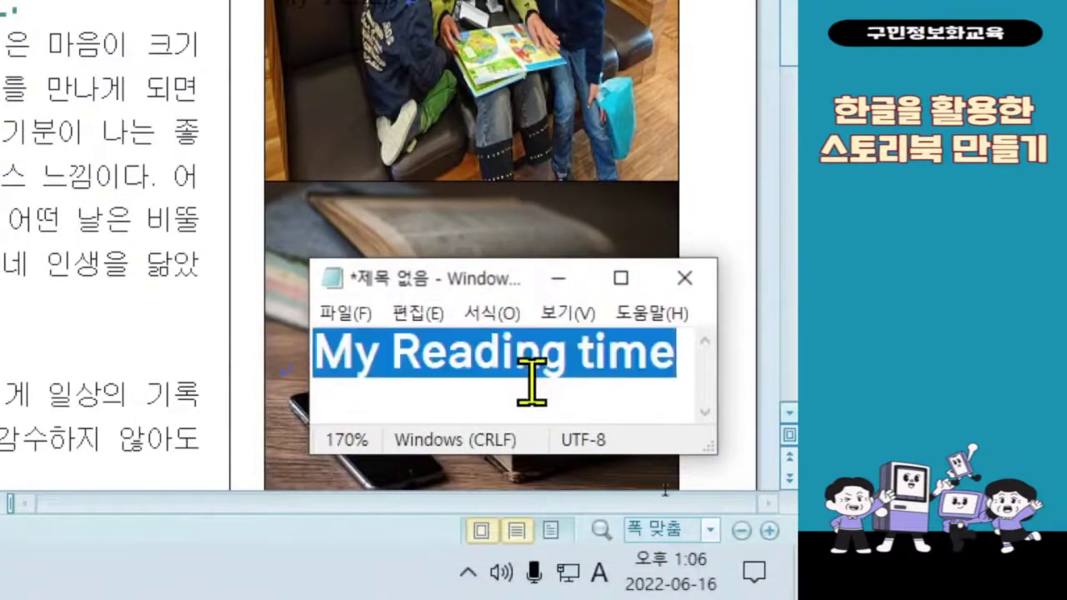
click(480, 371)
click(426, 221)
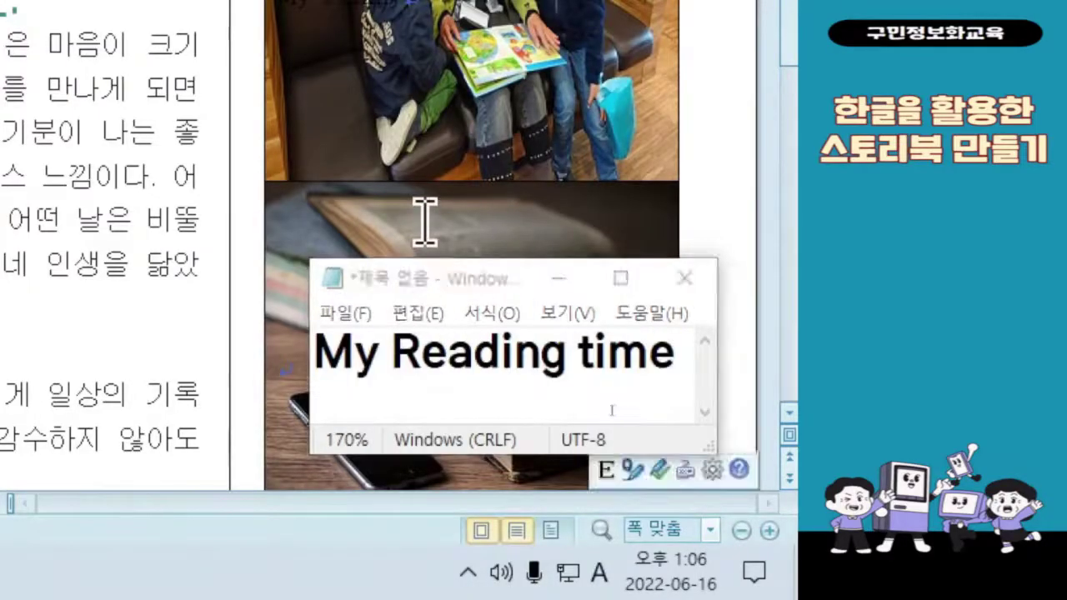
click(444, 435)
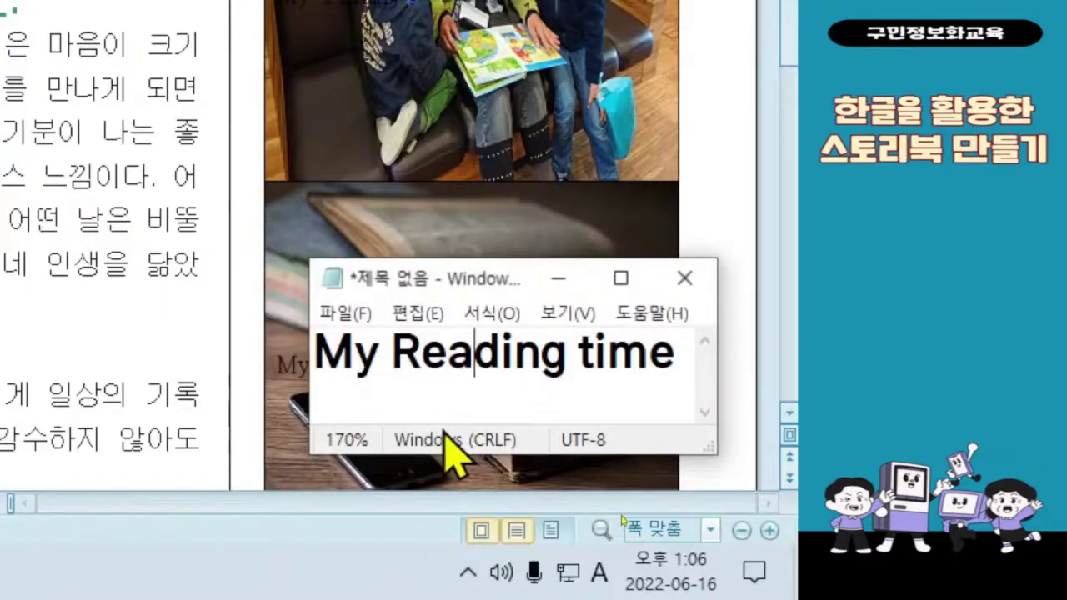
key(alt+f)
key(Escape)
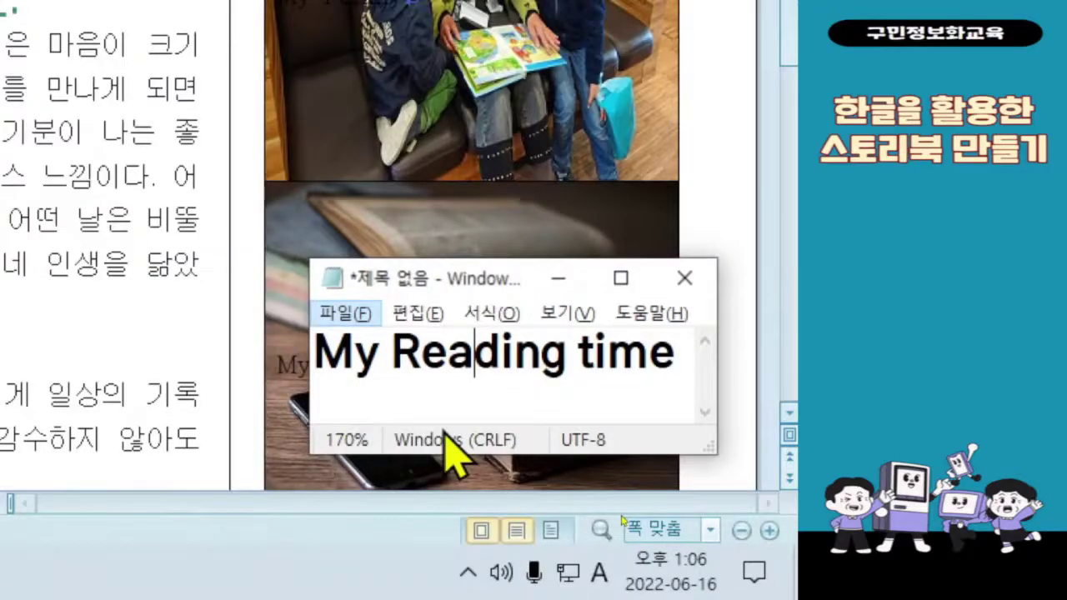
key(Escape)
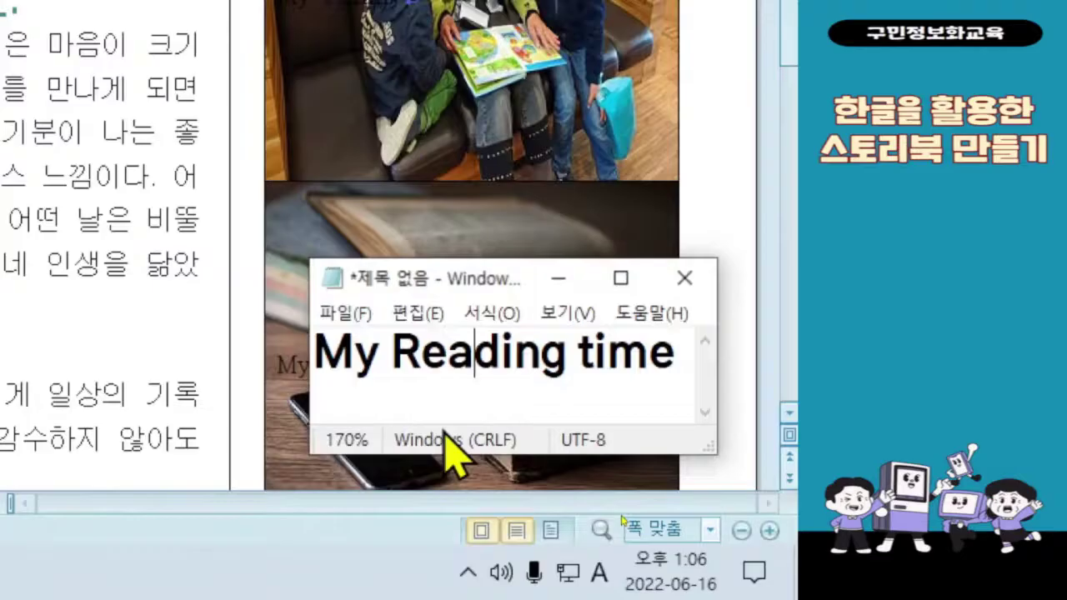
click(452, 335)
- Enter "My happy trip" in the third photo cell, the one with the couple wearing backpacks, and select the text
click(458, 215)
scroll(459, 218, down, 5)
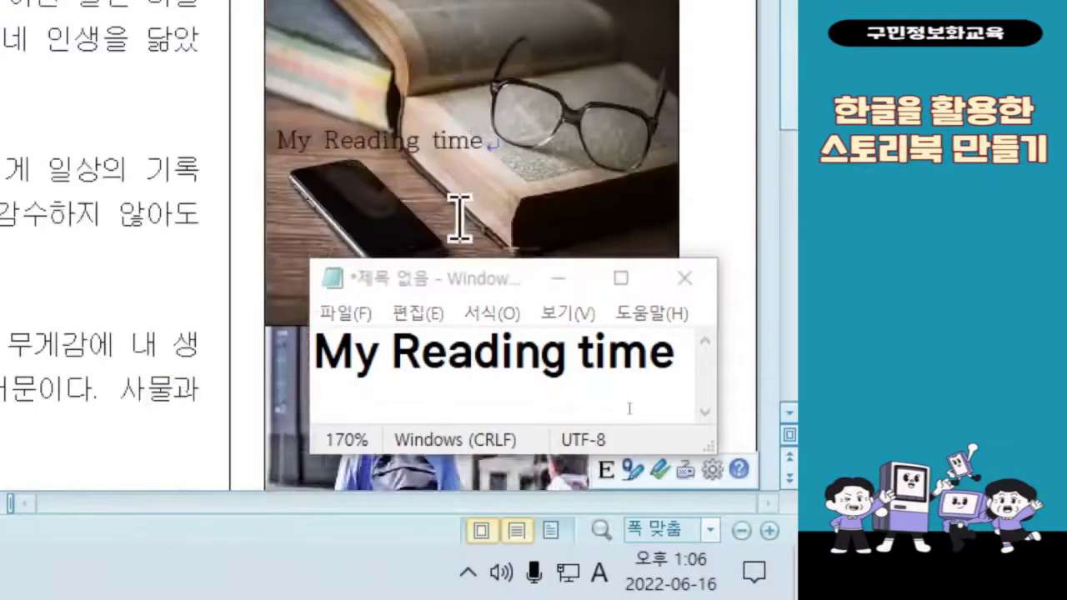
scroll(458, 215, down, 3)
key(ctrl)
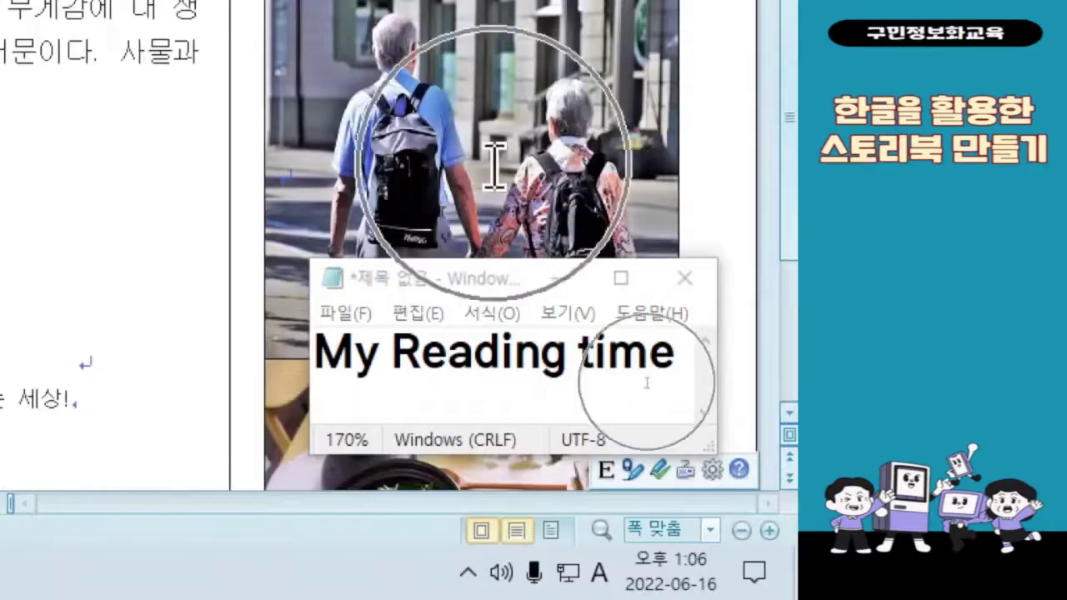
key(ctrl)
key(ctrl)
key(ctrl)
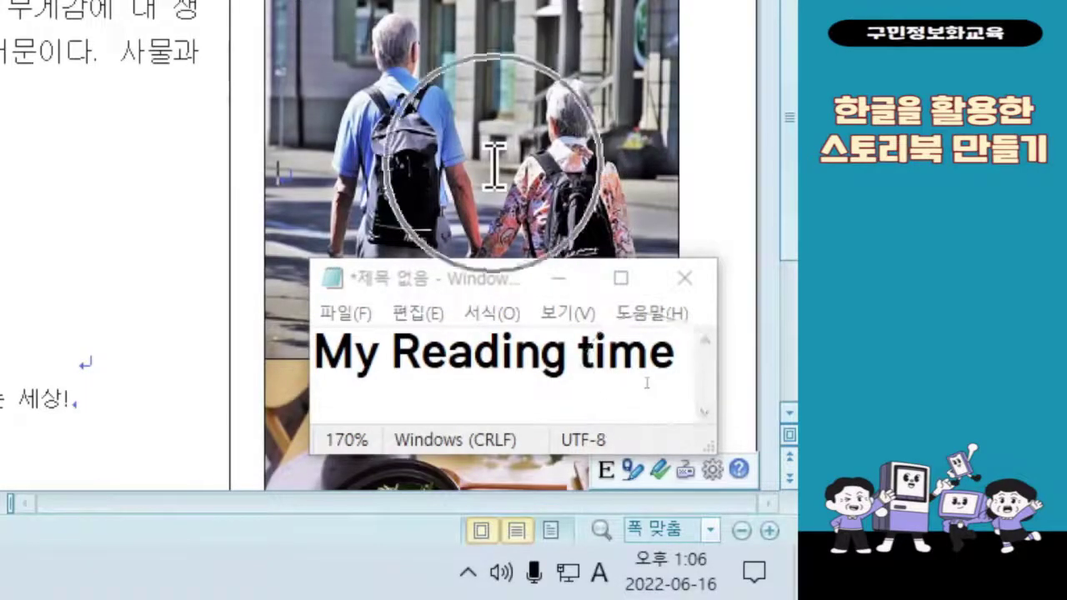
key(ctrl)
key(ctrl)
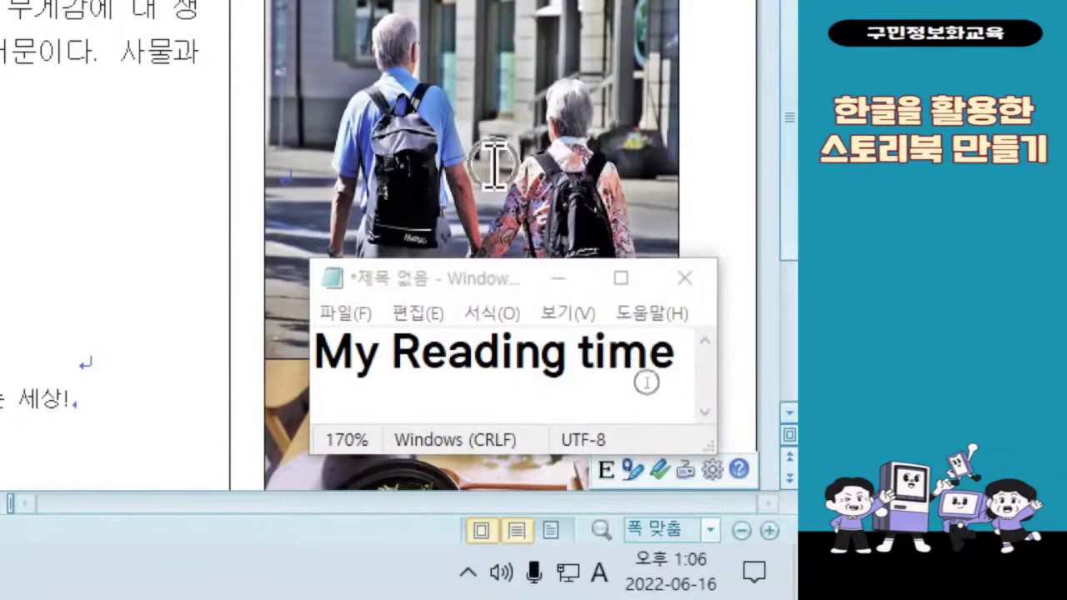
text(My)
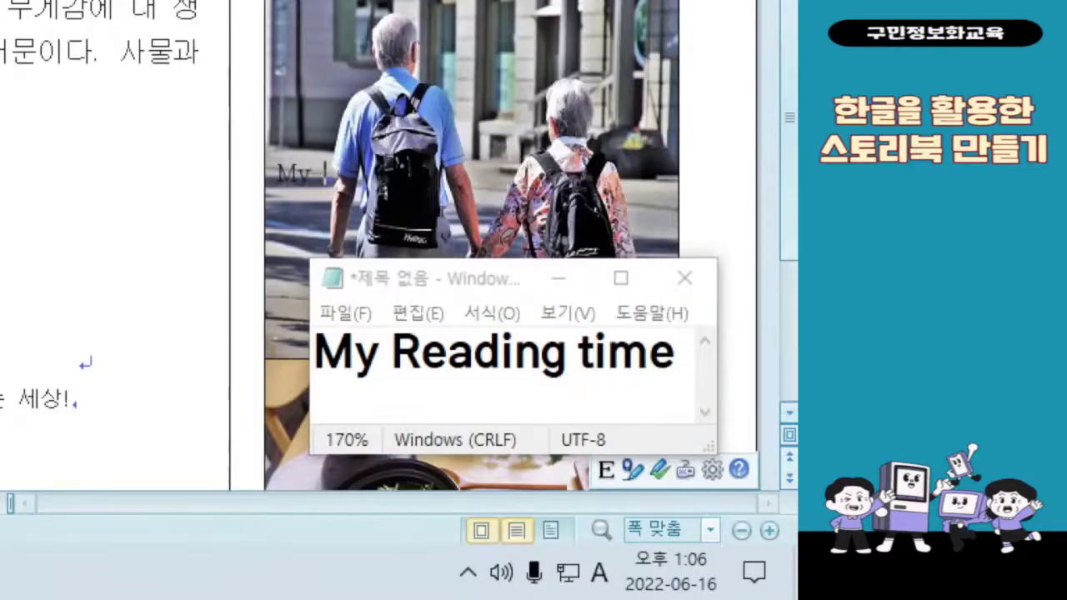
text( Re)
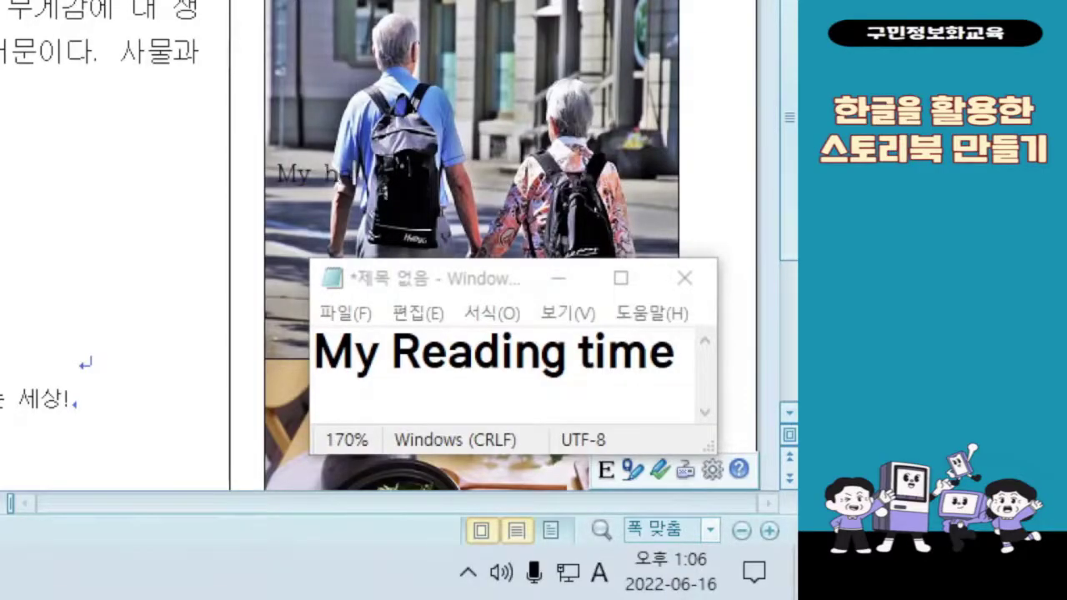
text(appy time)
key(shift+Home)
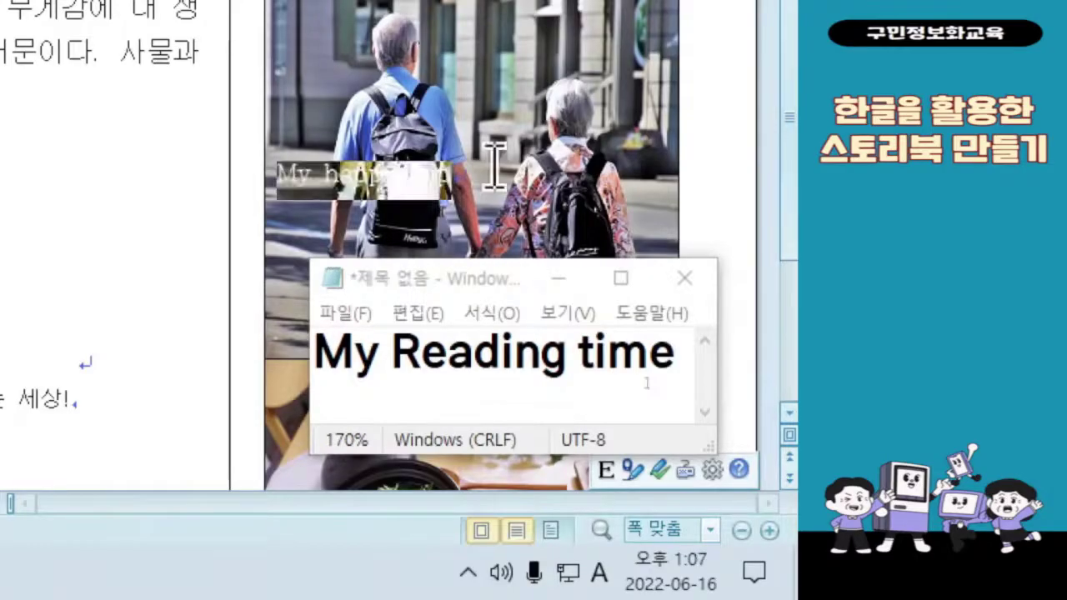
- Change the Notepad caption sample to "My happy trip" and place its window over the photo of the couple
click(476, 350)
key(ctrl+a)
text(My happy trip)
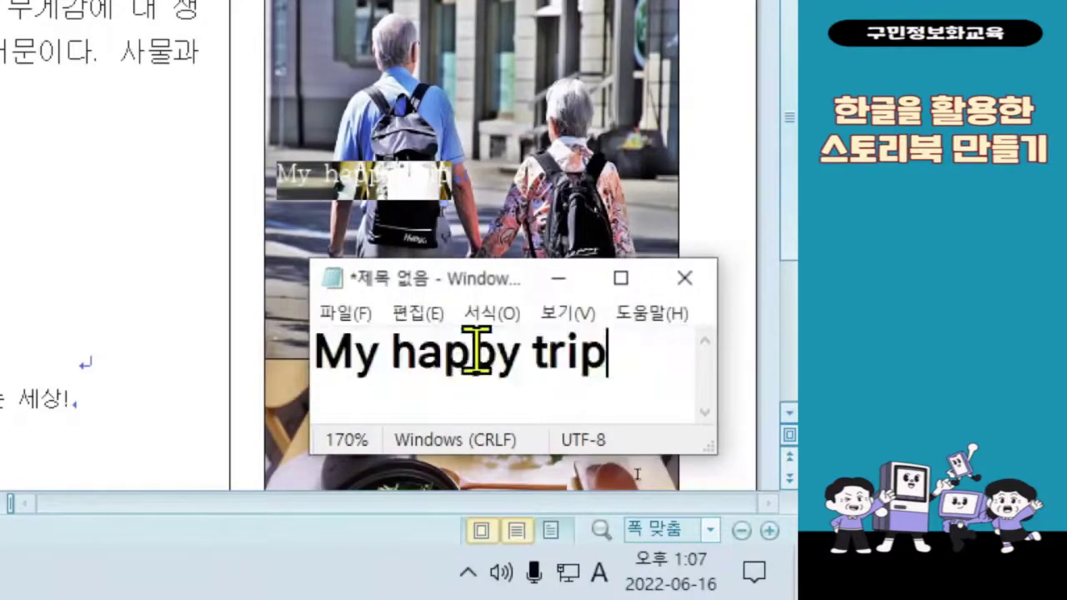
drag(479, 286, 443, 108)
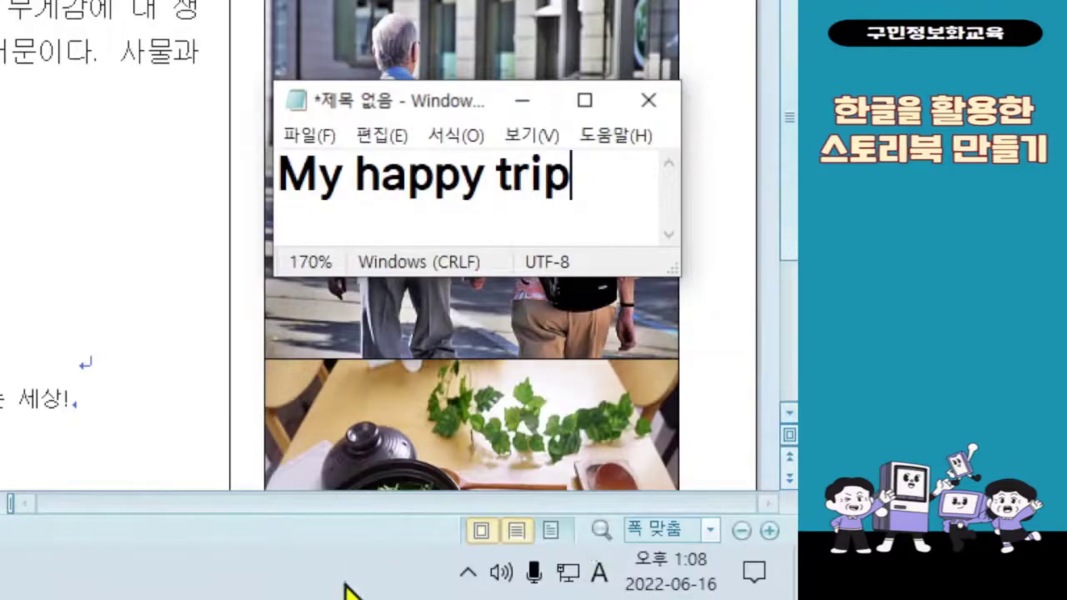
- Move the Notepad window clear of the food photo and enter "My favorite food" in that fourth photo cell of the document
click(476, 434)
scroll(482, 409, down, 4)
scroll(482, 408, down, 2)
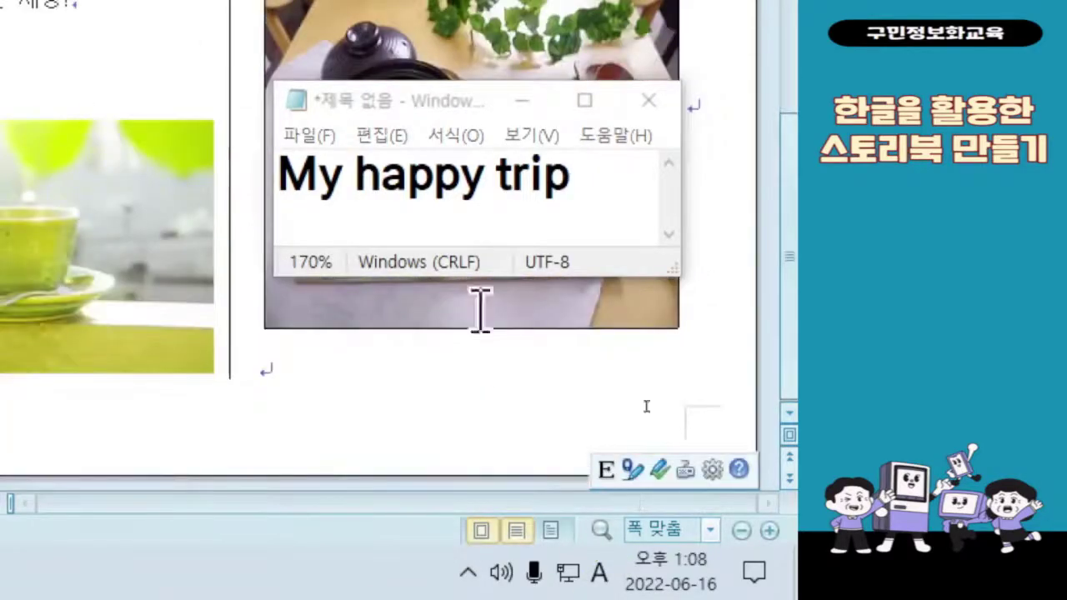
click(499, 148)
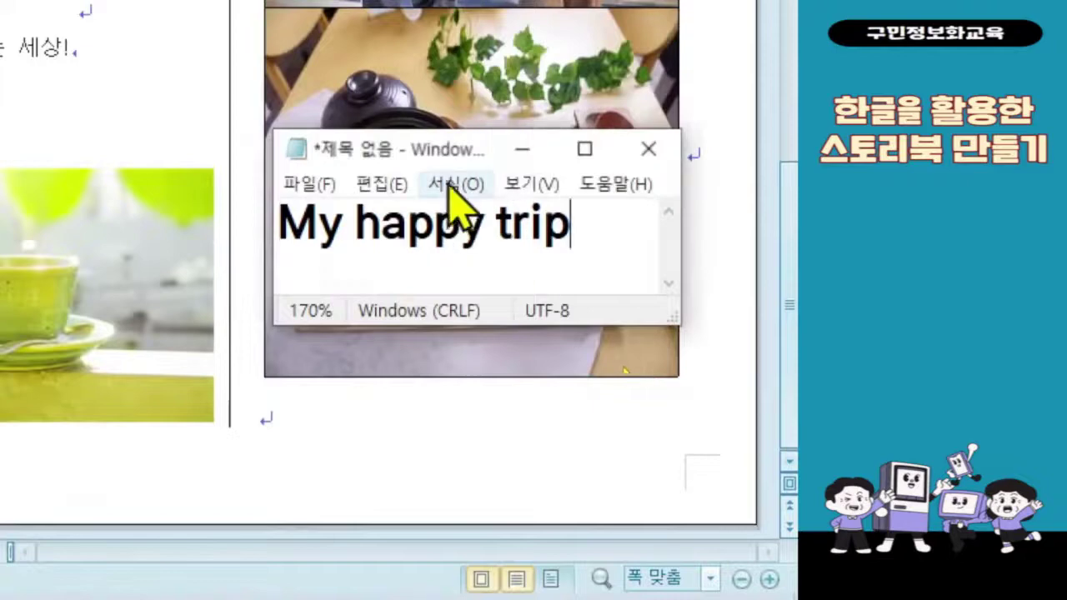
drag(439, 150, 408, 376)
click(386, 173)
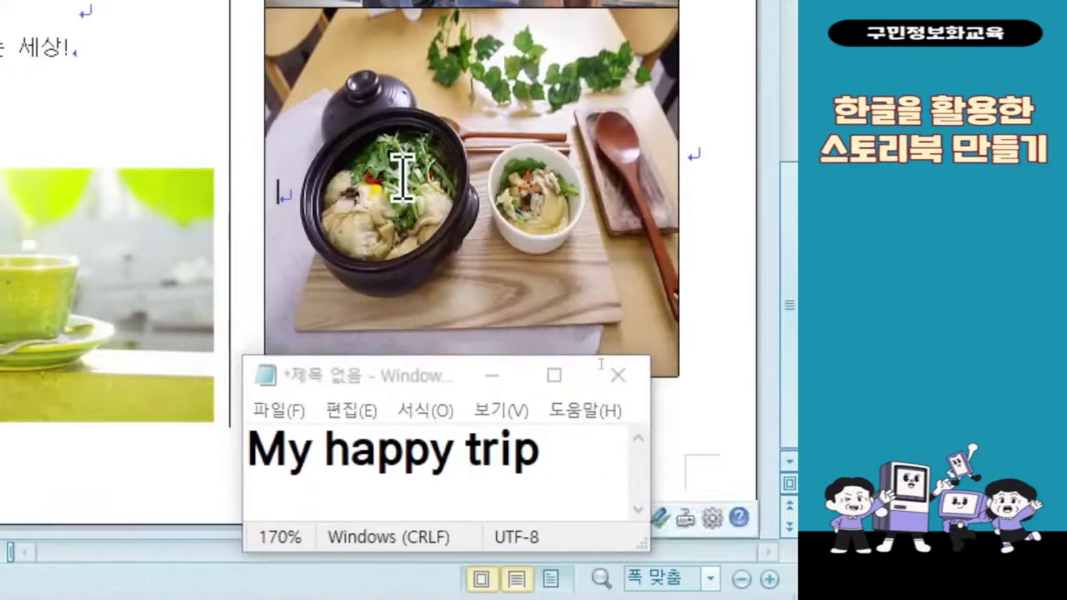
click(403, 175)
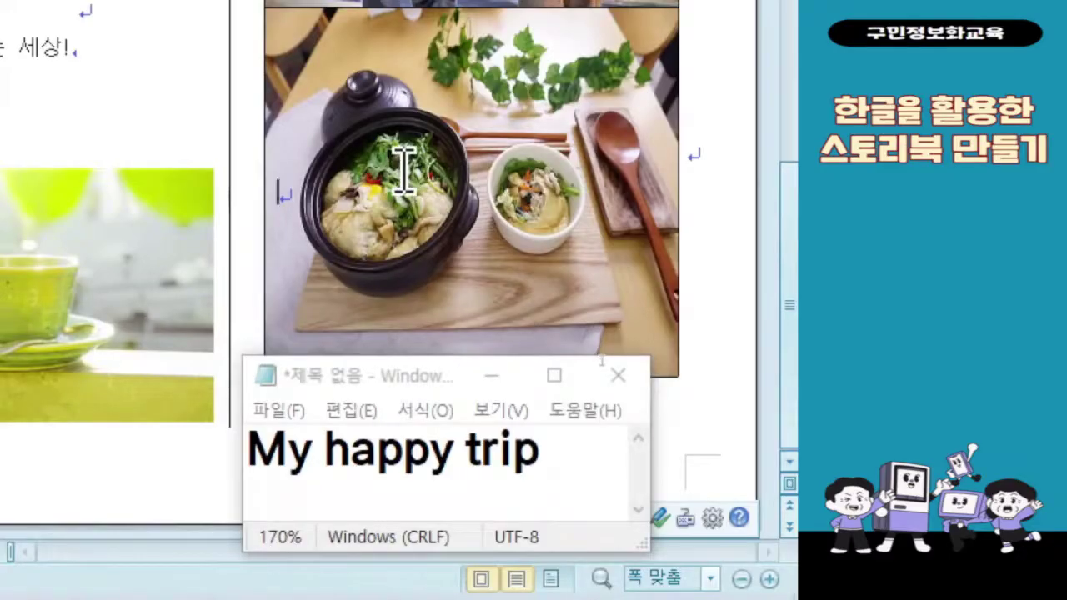
text(My ha)
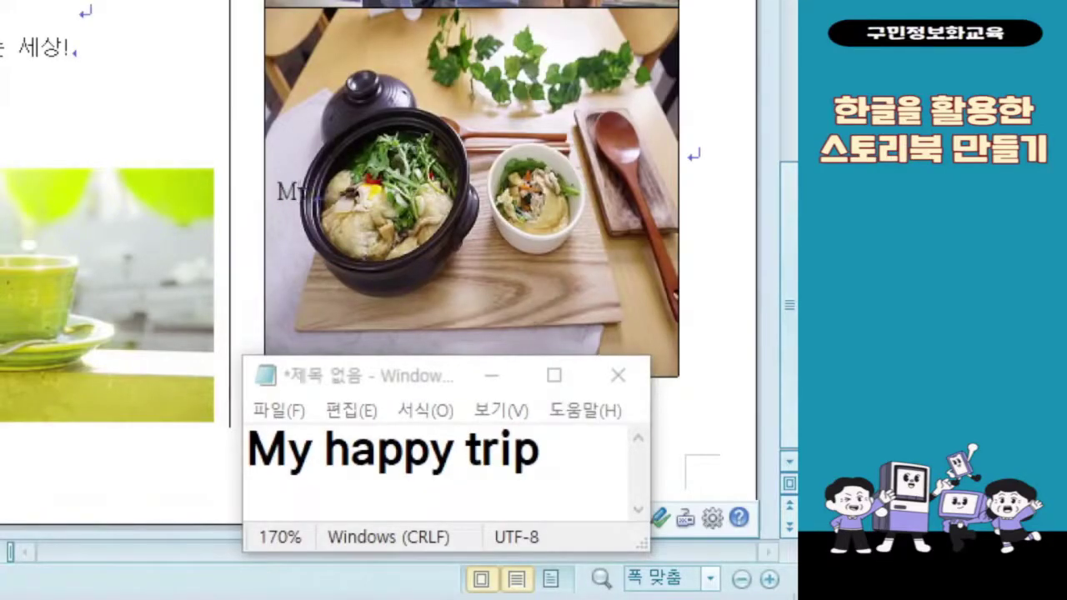
text(pporit)
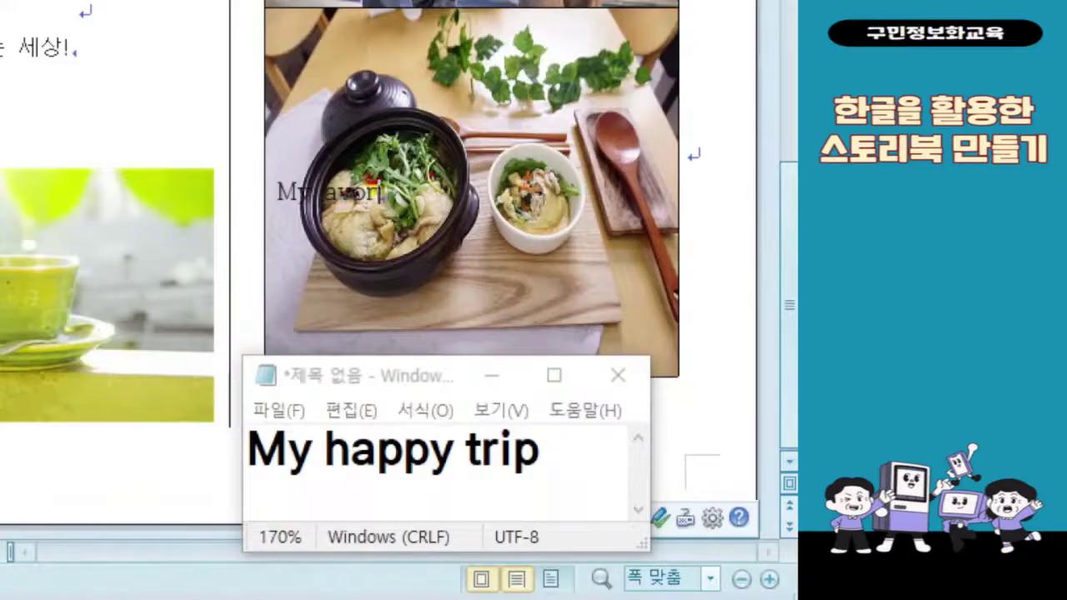
text(e)
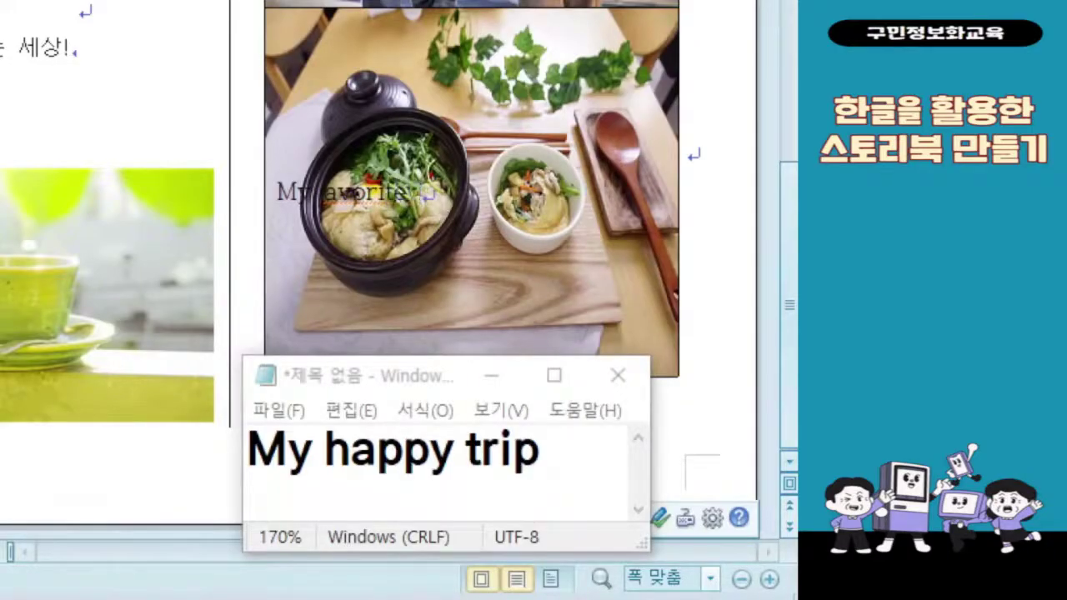
text( food)
triple_click(405, 173)
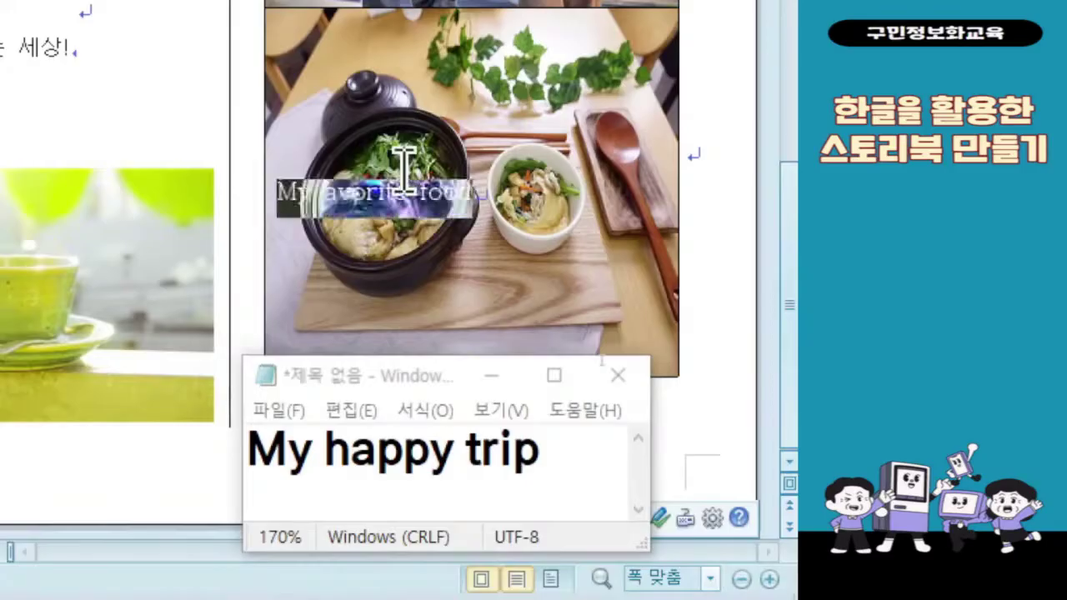
click(357, 200)
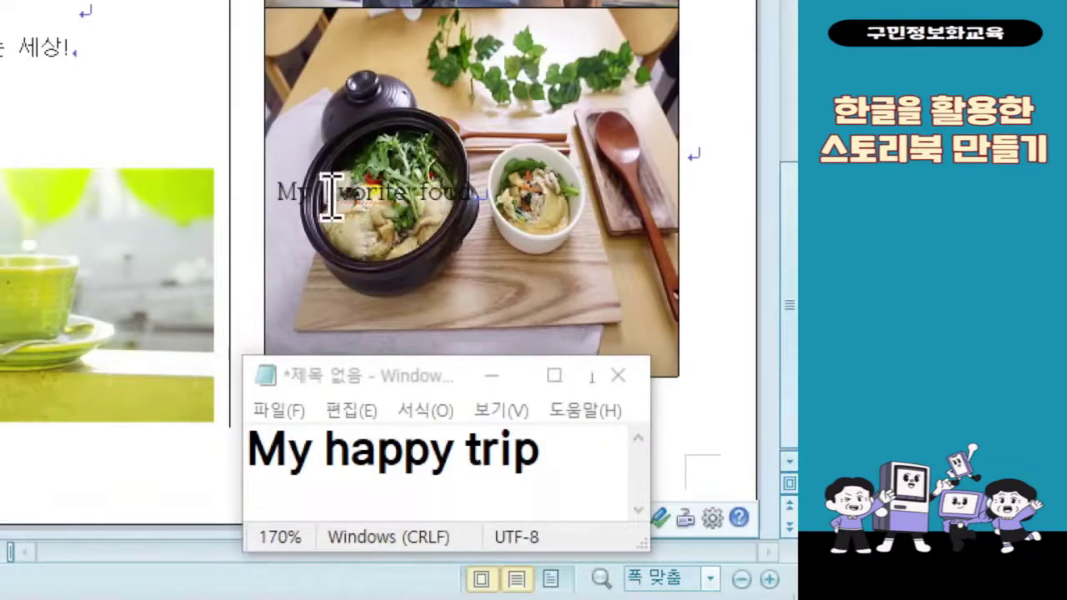
- Copy "My favorite food" from the photo cell over the Notepad sample text and place the Notepad window over the food photo
triple_click(409, 209)
key(ctrl+c)
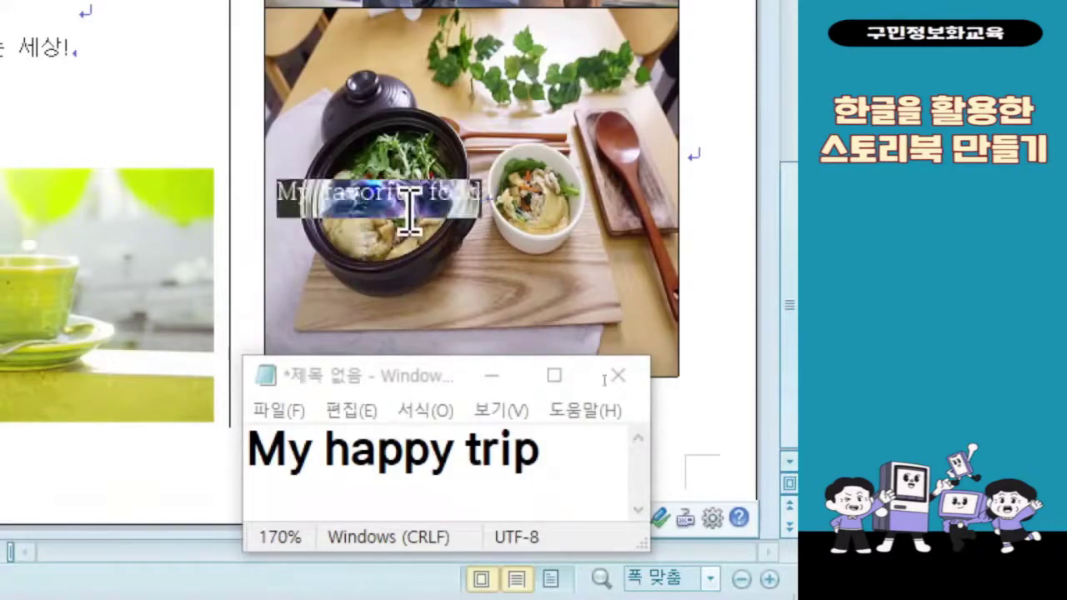
triple_click(417, 446)
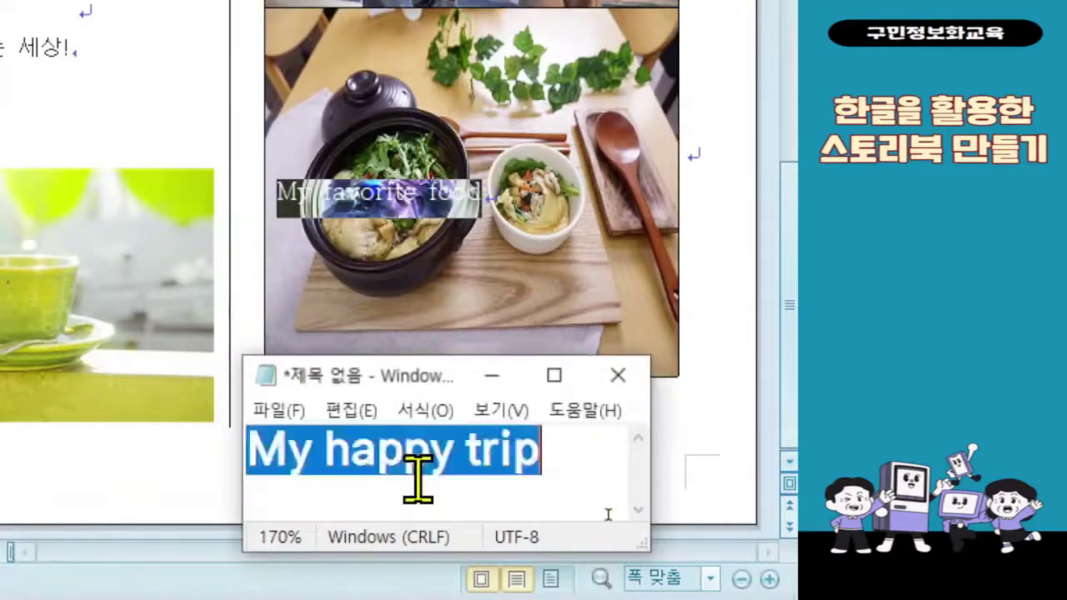
key(ctrl+v)
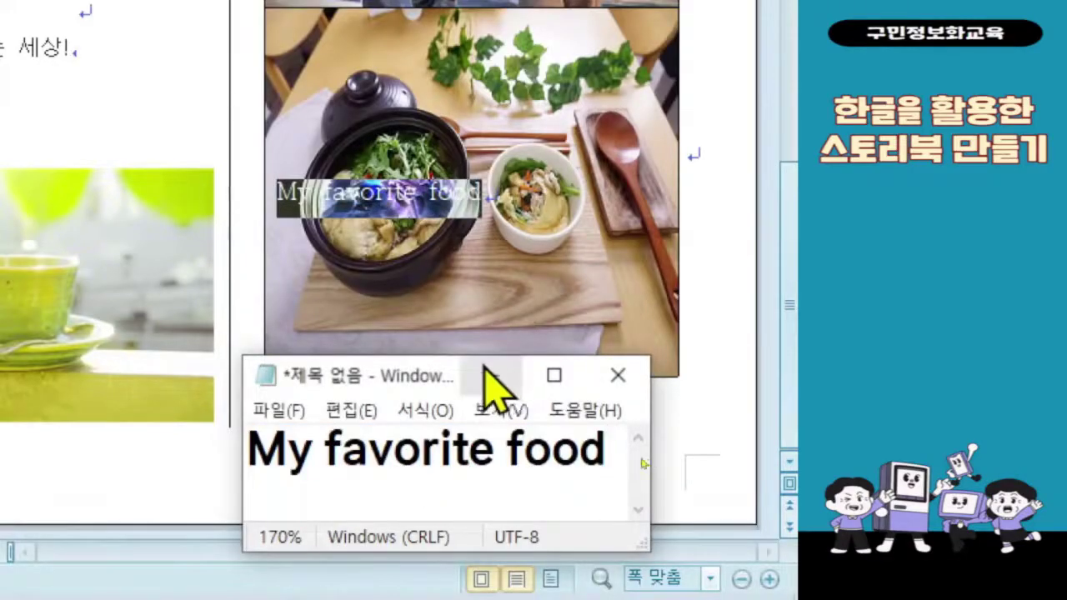
drag(404, 377, 426, 145)
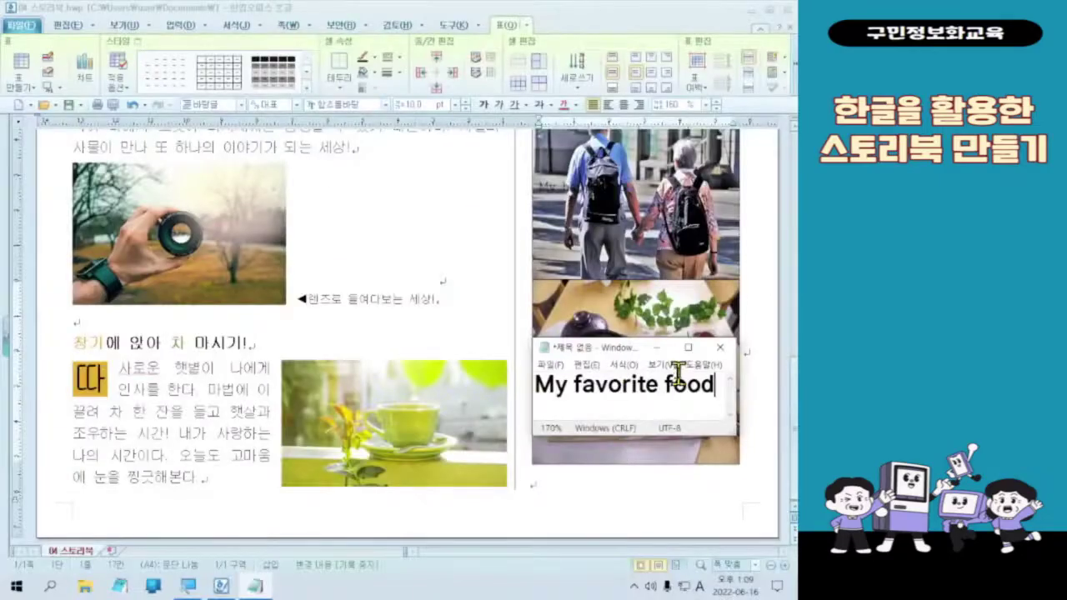
- Return to the Hangul document and select all four photo cells under "Things that I like", from the family photo to the food photo
click(517, 144)
scroll(658, 343, up, 8)
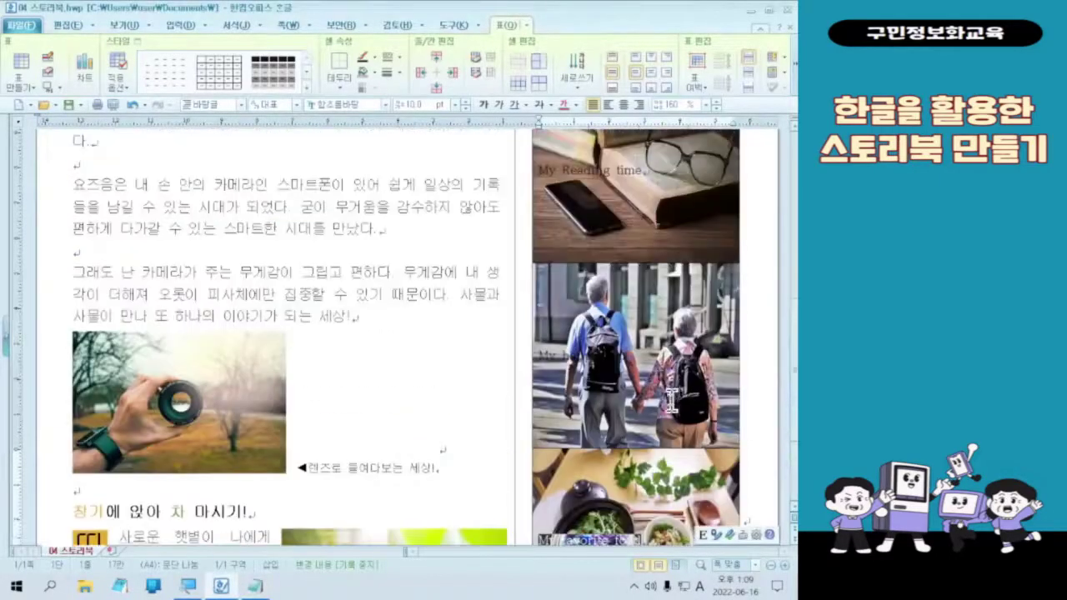
key(alt+f)
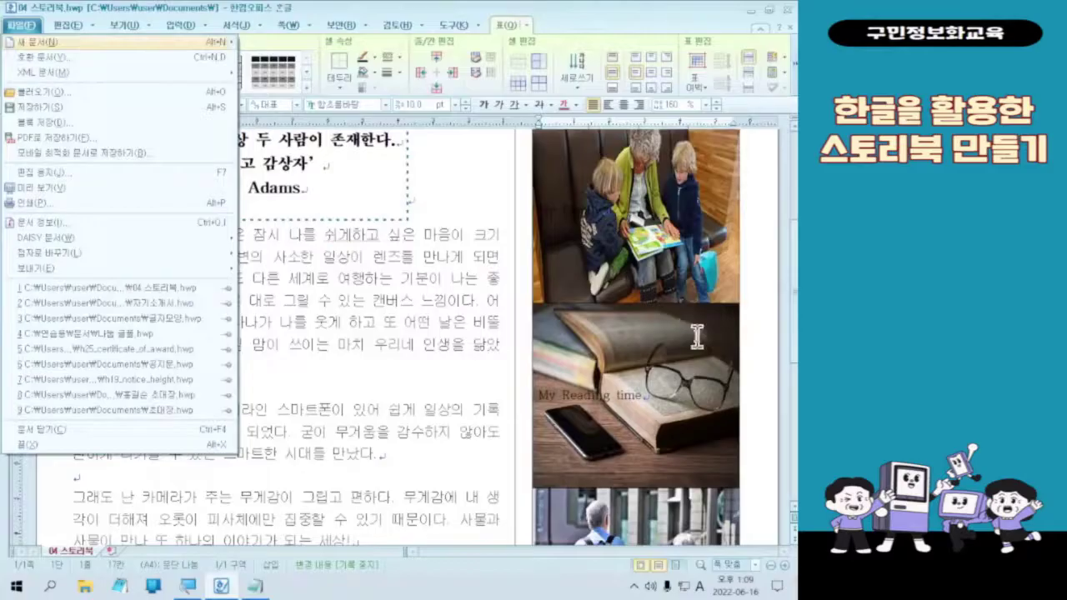
key(Escape)
scroll(603, 322, down, 1)
scroll(603, 321, up, 3)
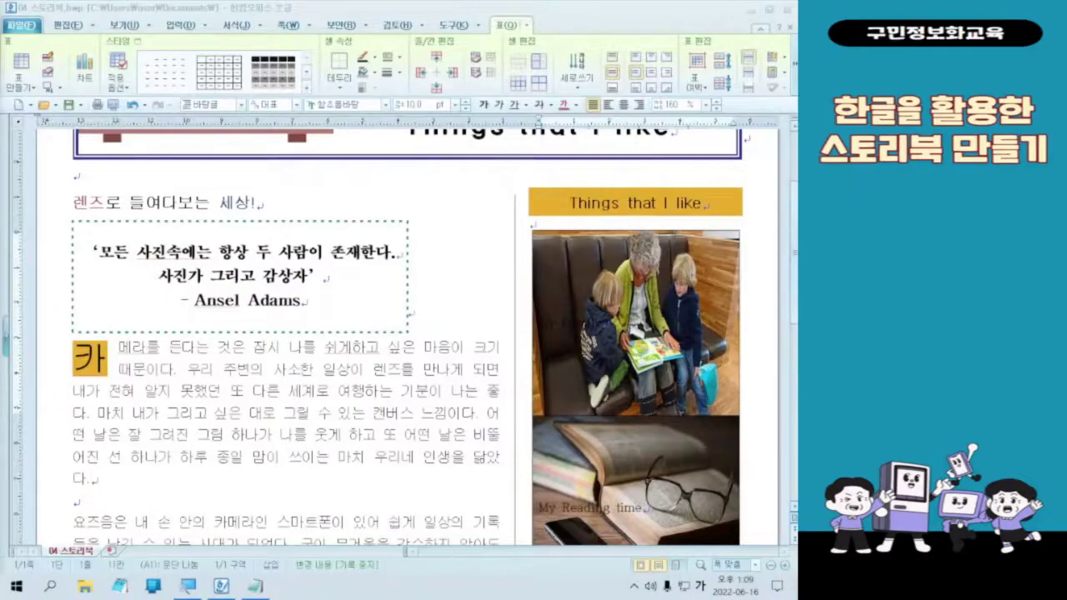
click(658, 338)
ctrl+scroll(654, 338, down, 2)
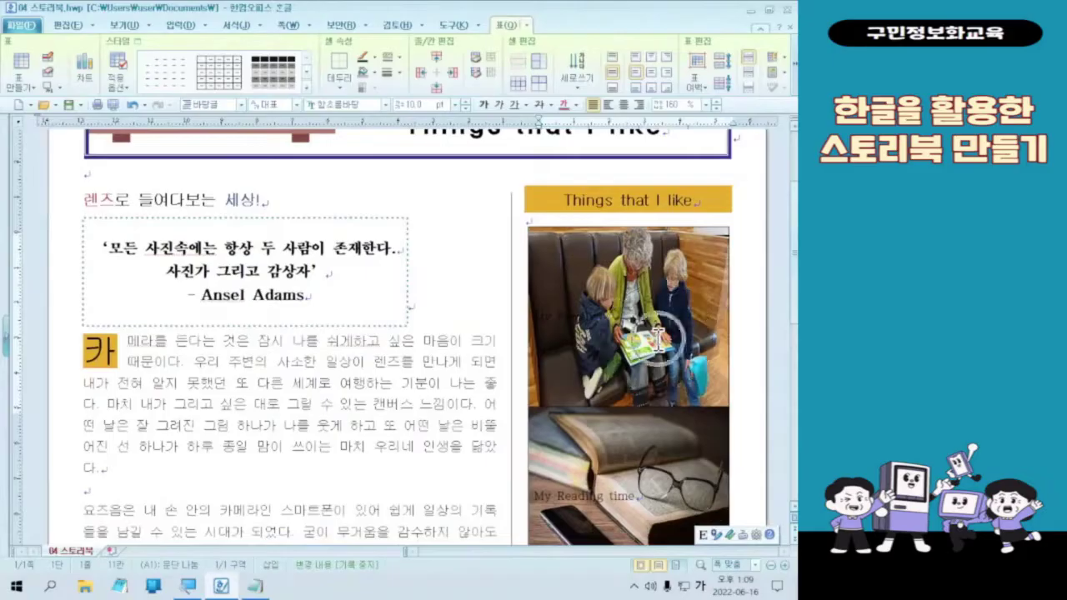
scroll(650, 336, down, 7)
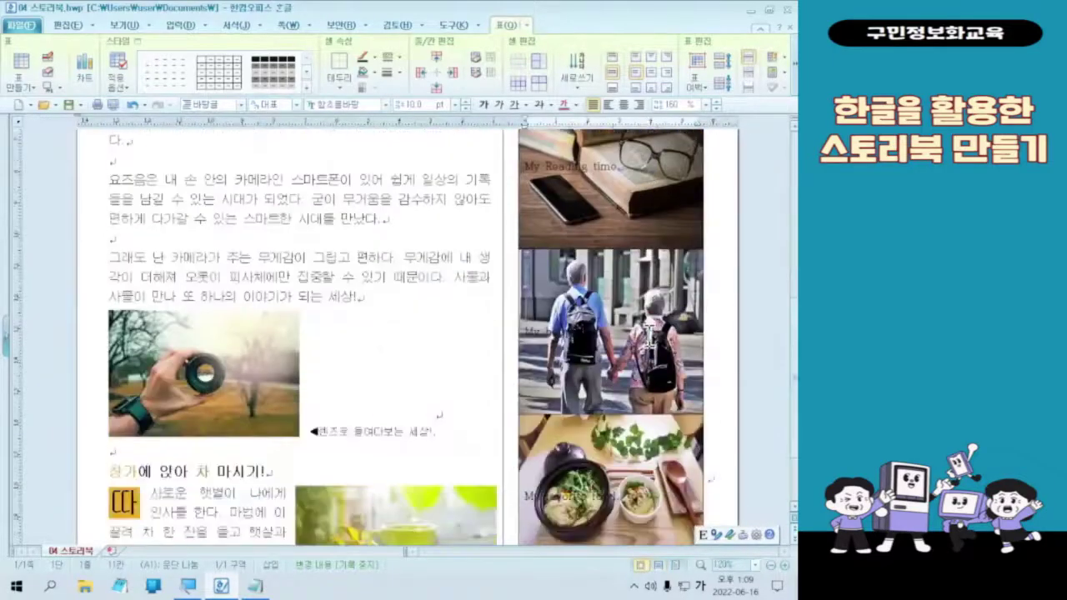
scroll(649, 336, up, 5)
drag(656, 215, 624, 434)
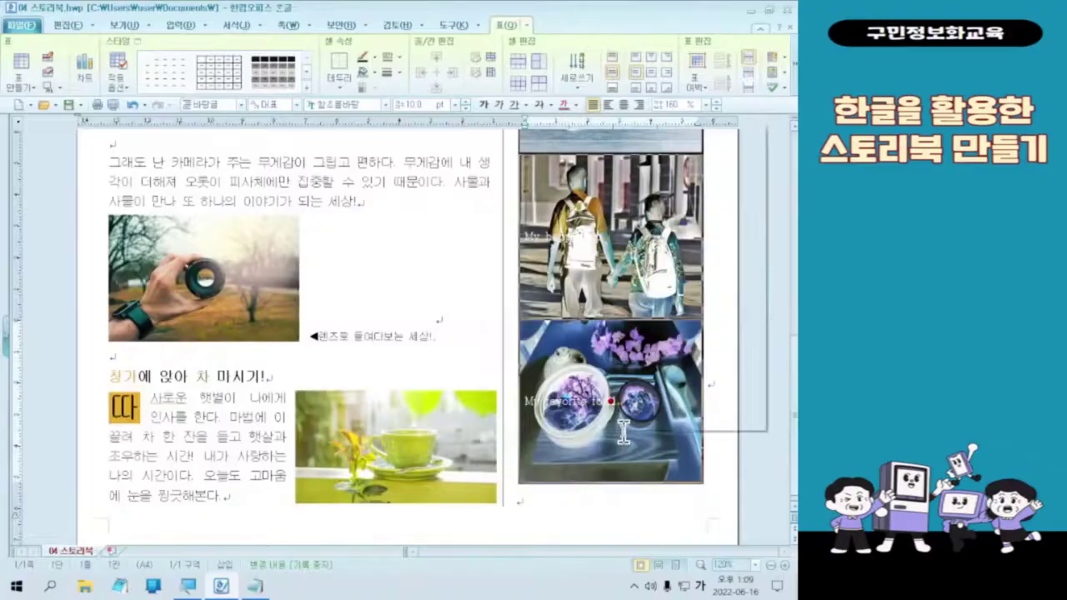
- Center the captions horizontally and vertically within the selected photo cells
right_click(624, 432)
click(624, 432)
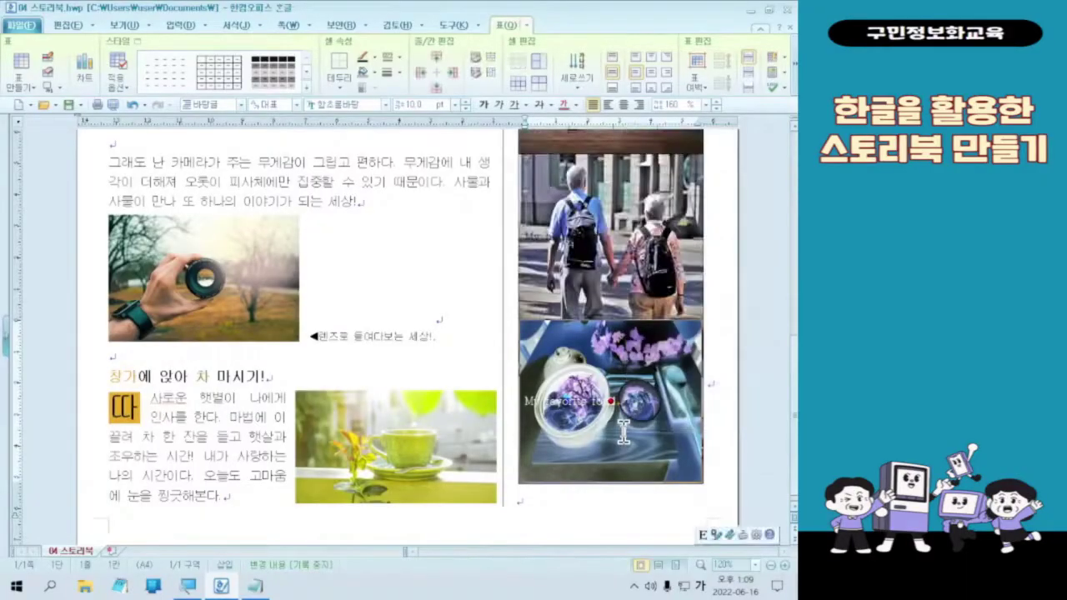
key(F5)
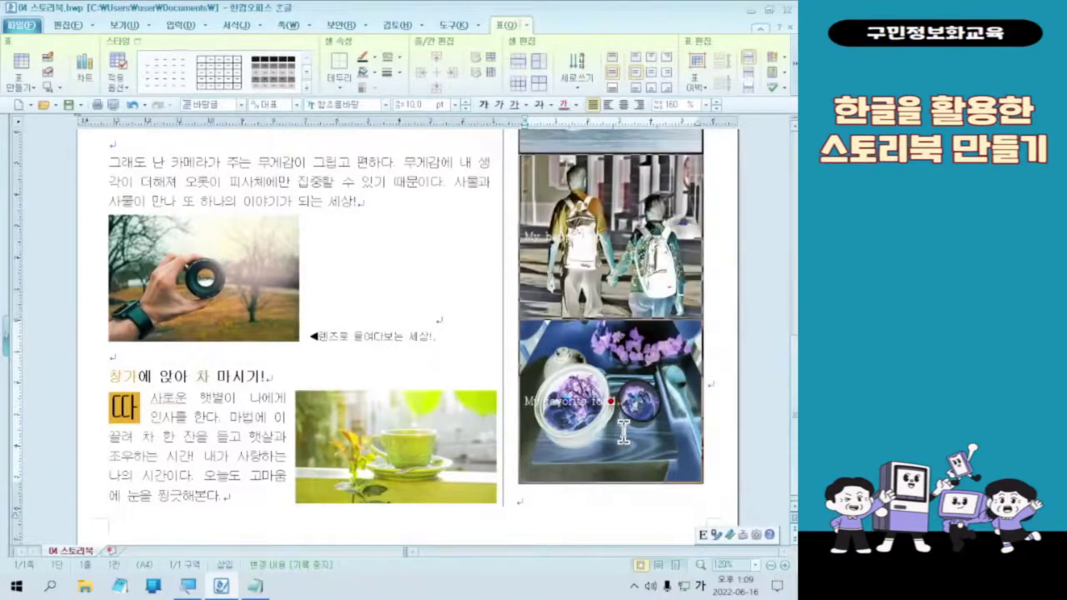
scroll(623, 432, up, 2)
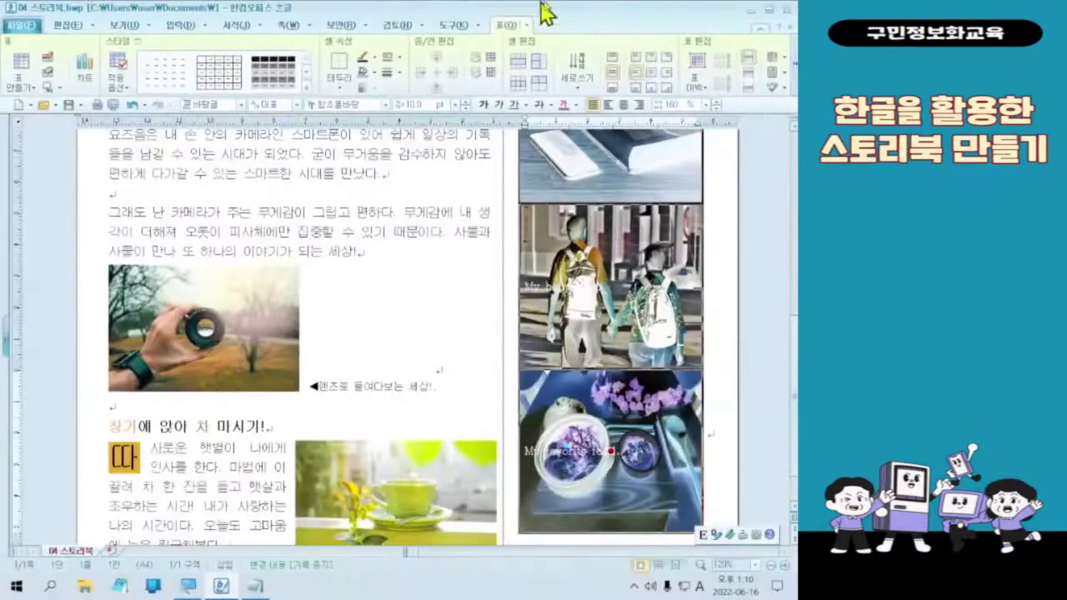
click(650, 73)
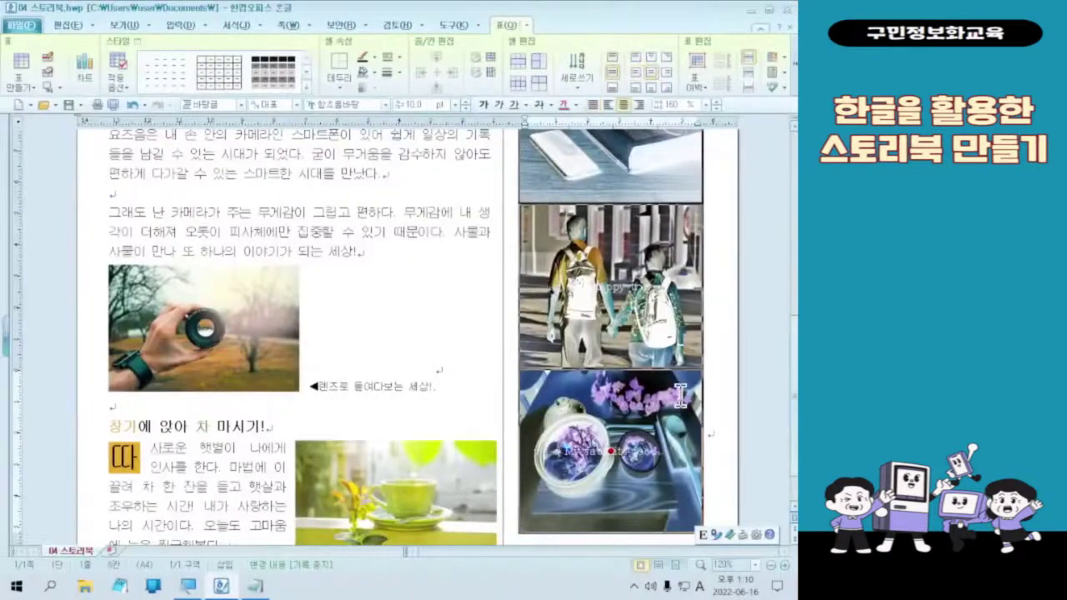
- Open the character formatting for the selected photo cells and set the captions' base size to 16 pt
key(ctrl)
key(ctrl)
key(ctrl)
key(ctrl)
right_click(621, 288)
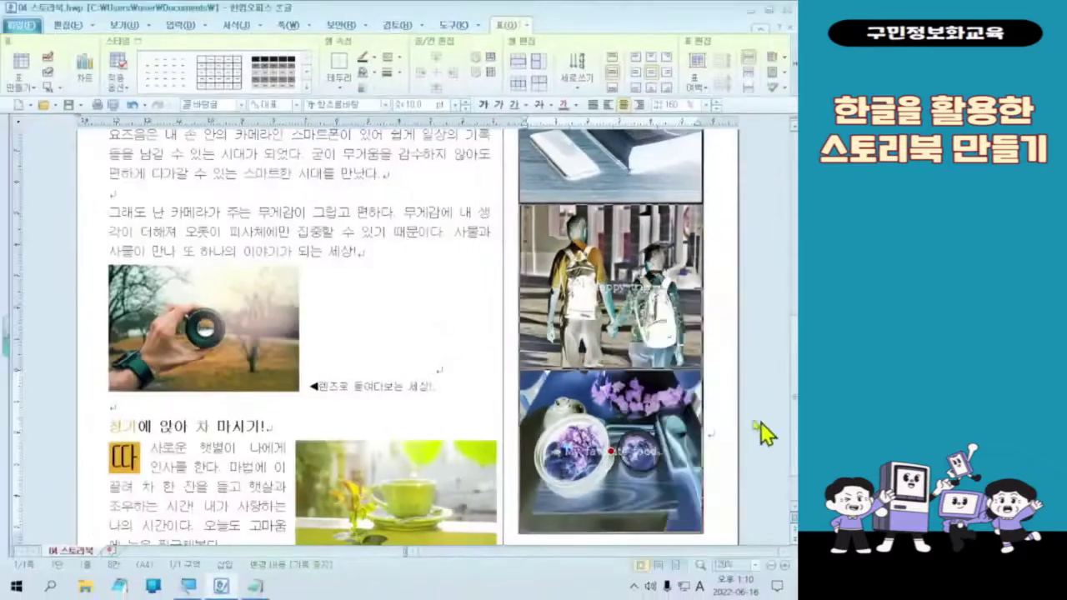
right_click(471, 267)
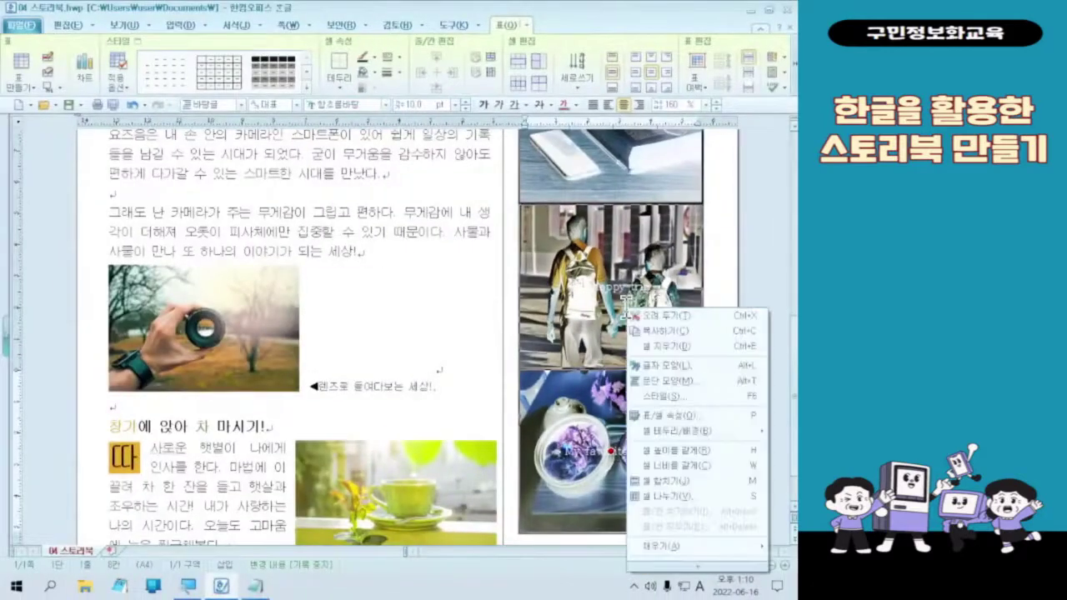
click(682, 369)
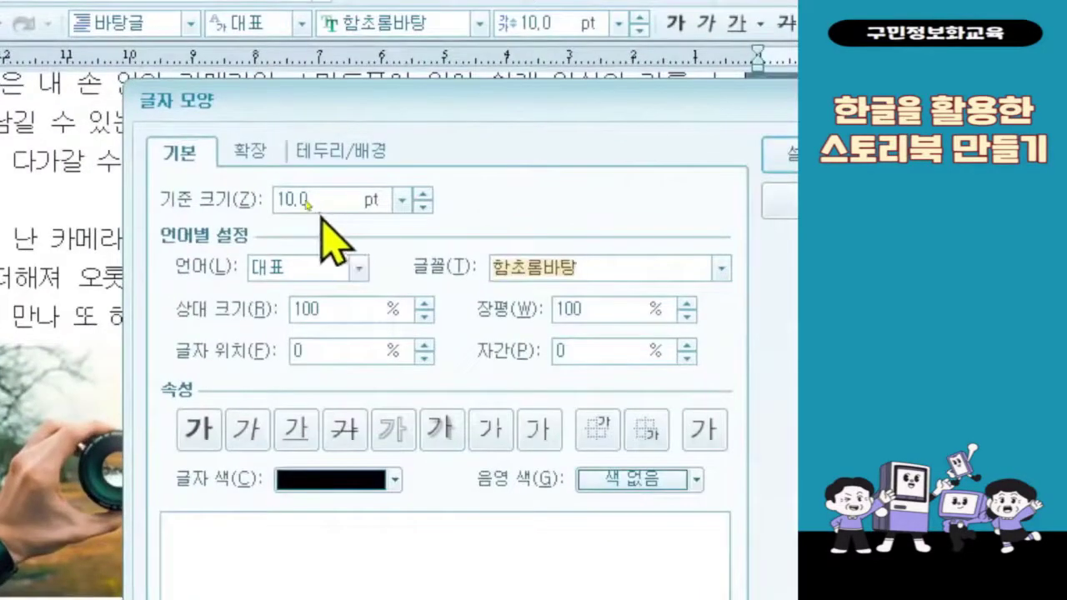
double_click(317, 208)
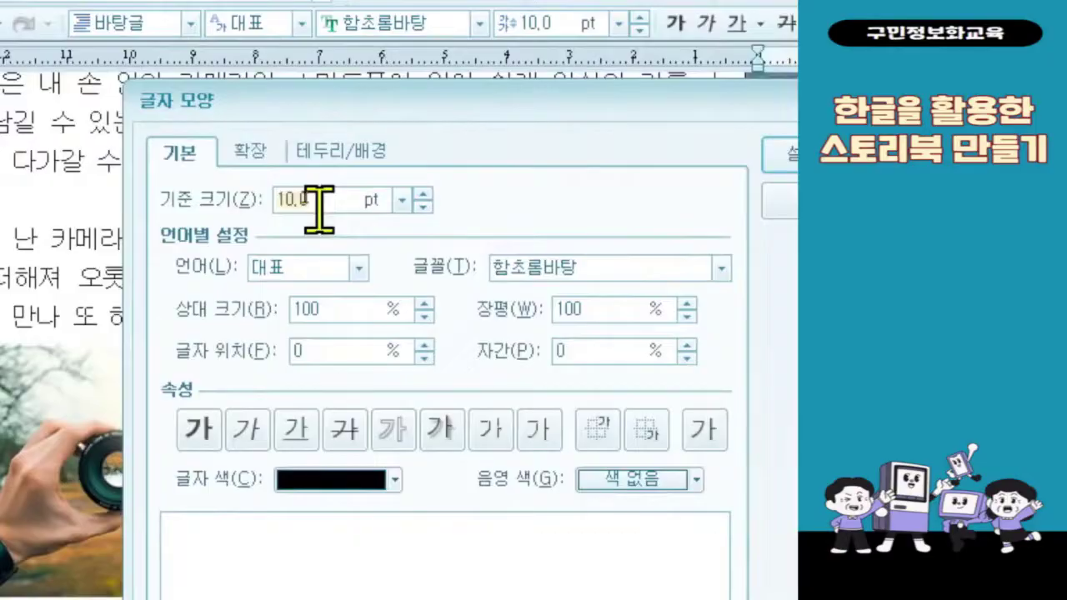
text(16)
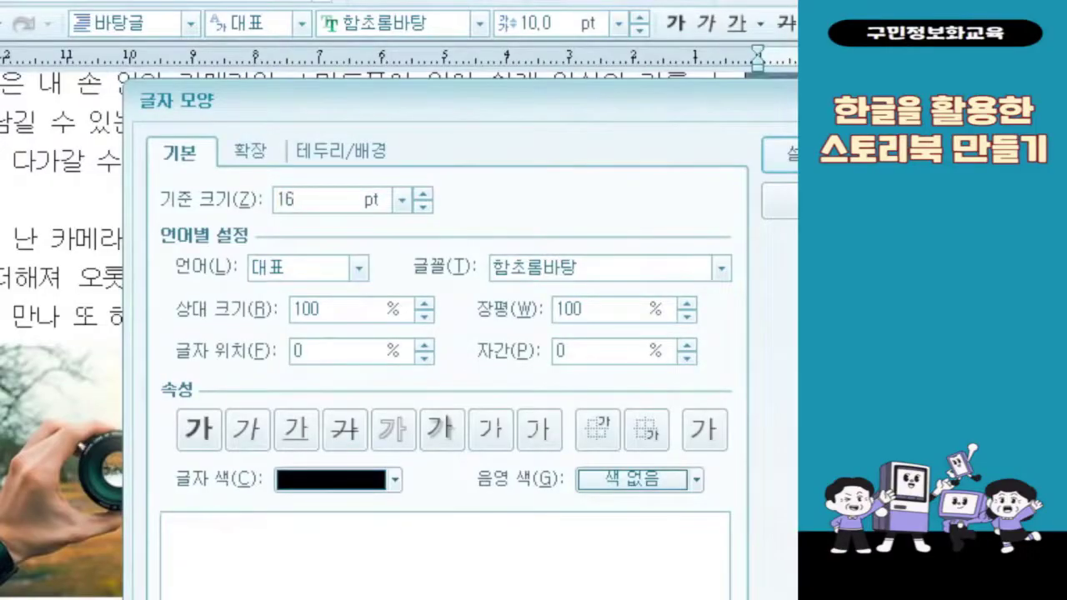
key(alt+t)
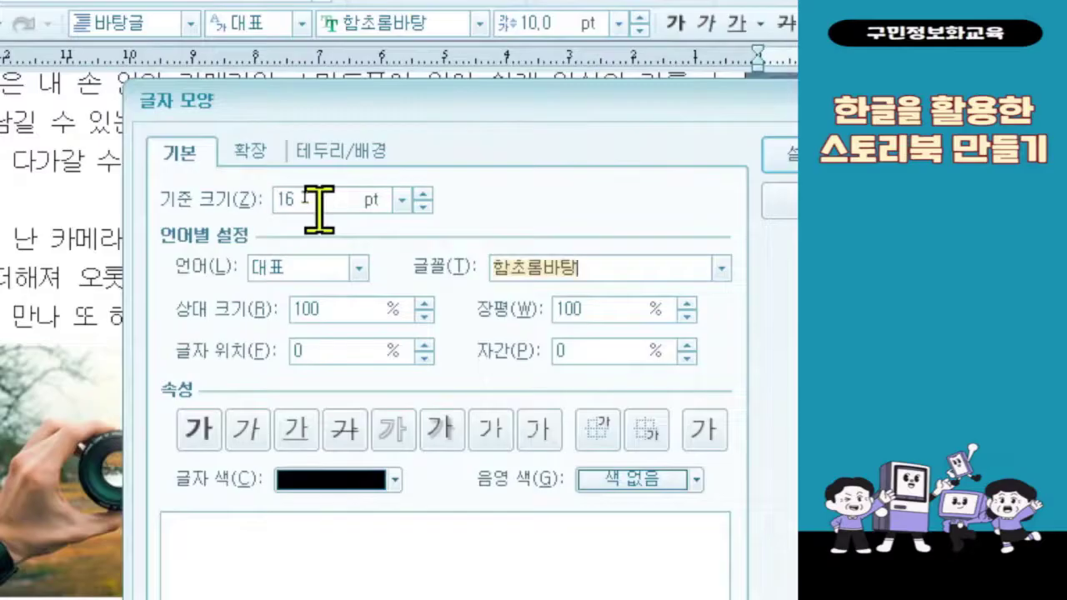
text(ㅠㅐ)
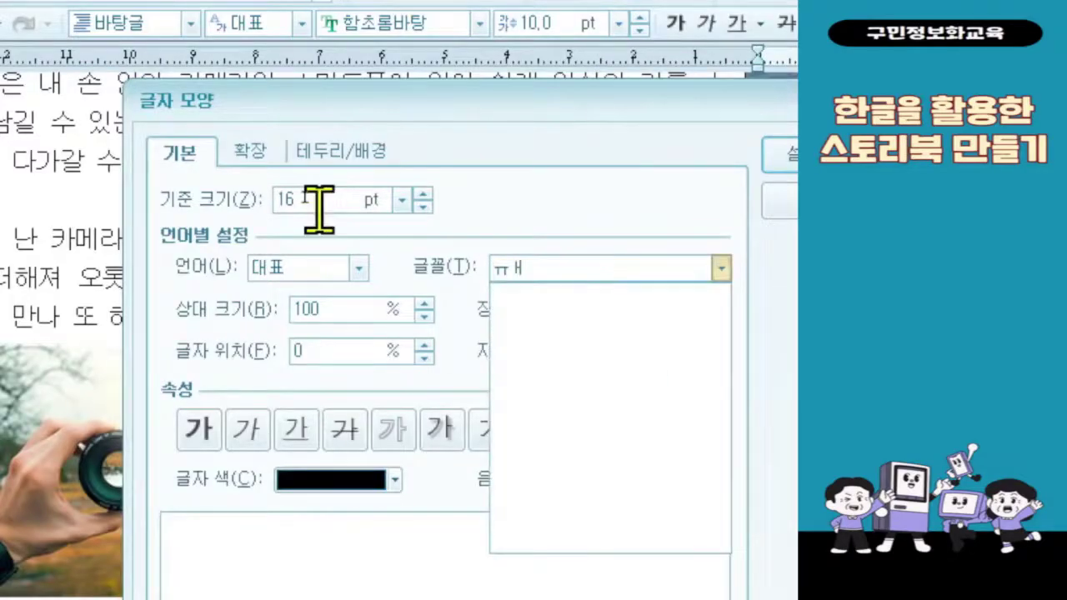
key(BackSpace)
key(BackSpace)
text(bo)
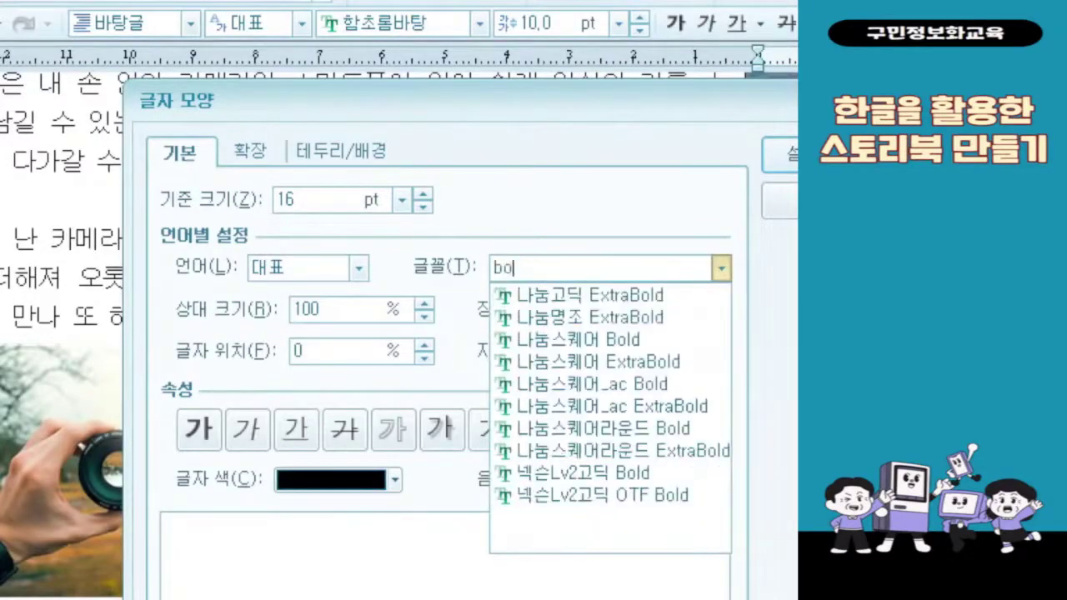
key(BackSpace)
key(BackSpace)
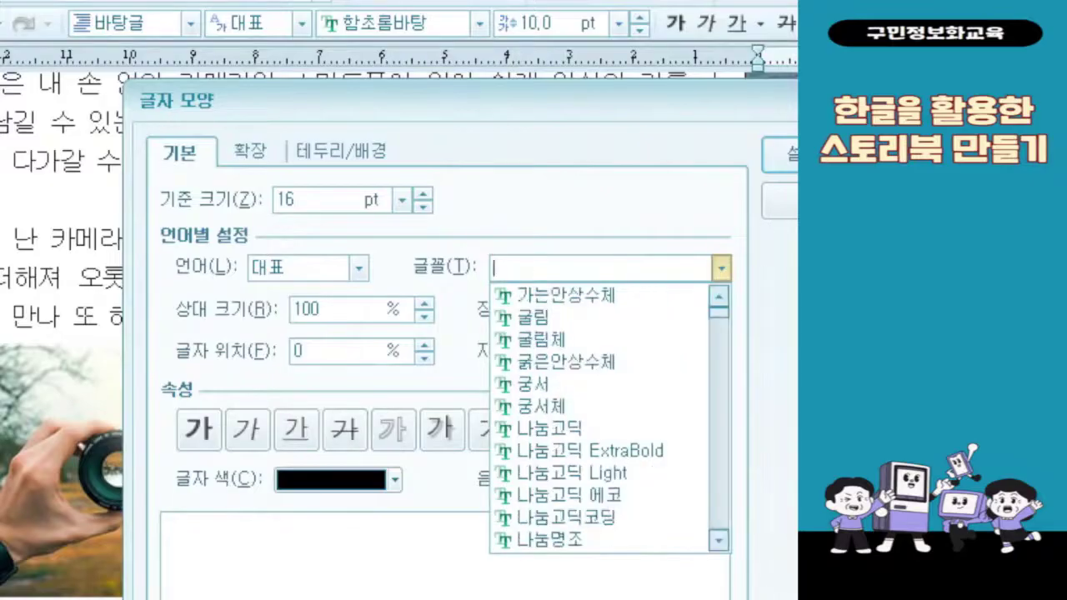
click(307, 200)
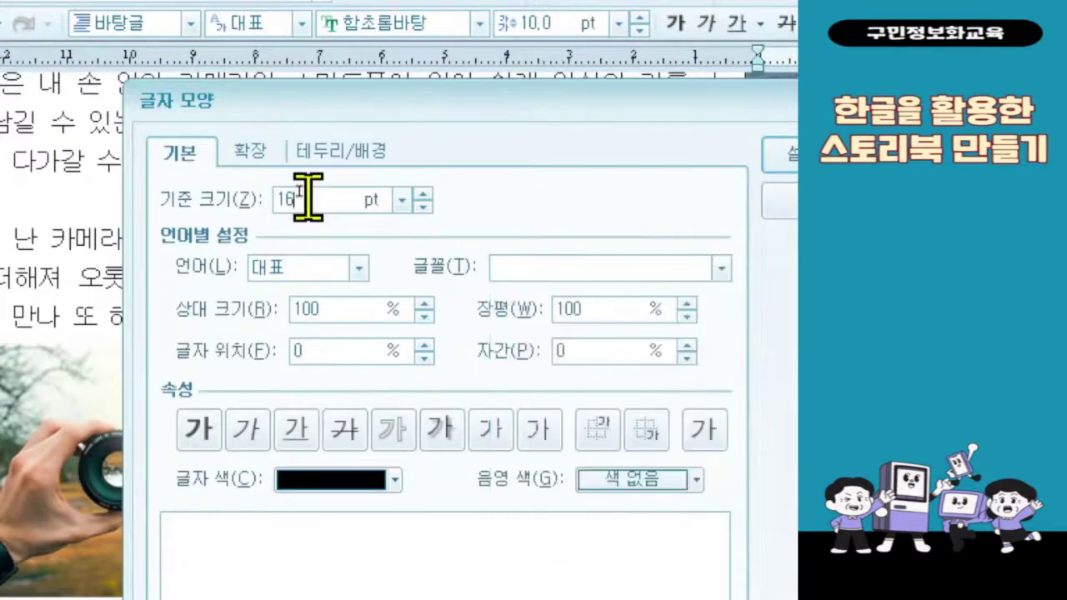
- Set the language in the language-specific character settings to 영문 (English)
click(313, 268)
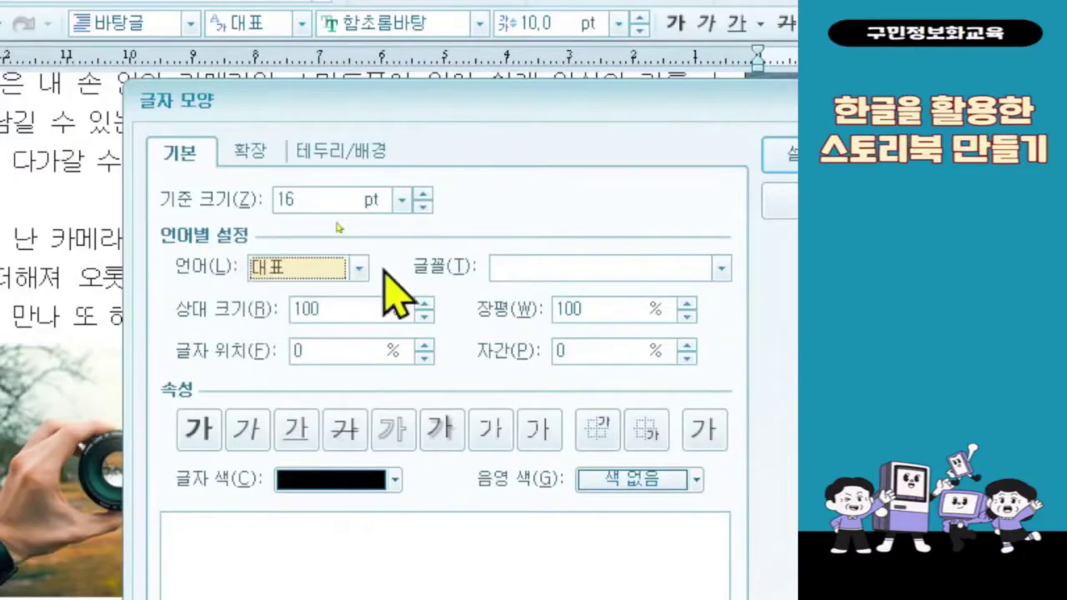
click(358, 267)
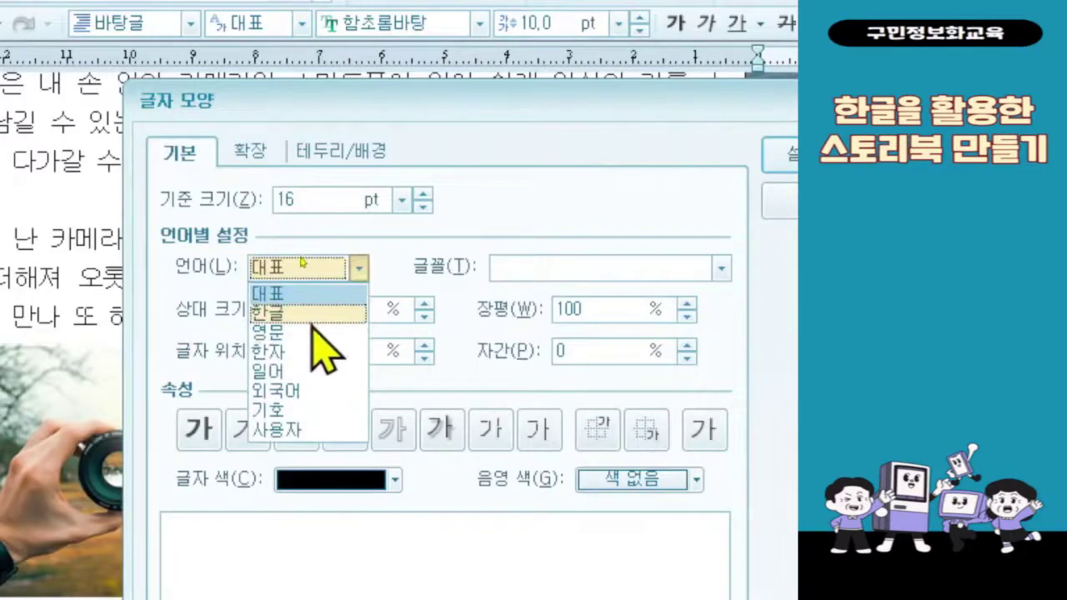
click(310, 332)
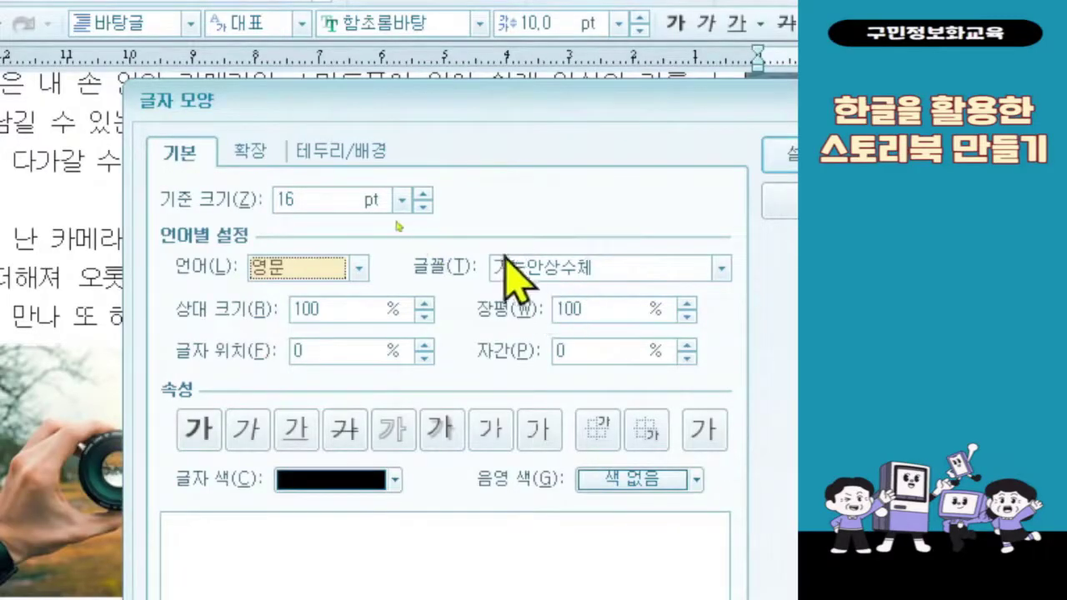
- Replace the English font of the captions with Bodoni Bd BT, searching the fonts for "bodoni"
click(592, 265)
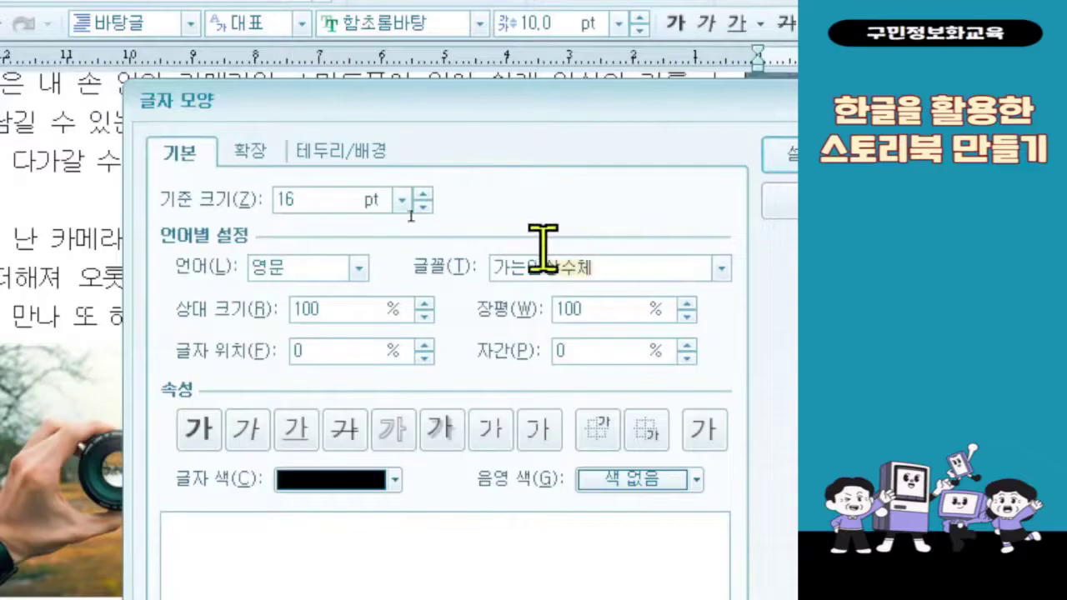
drag(494, 267, 615, 270)
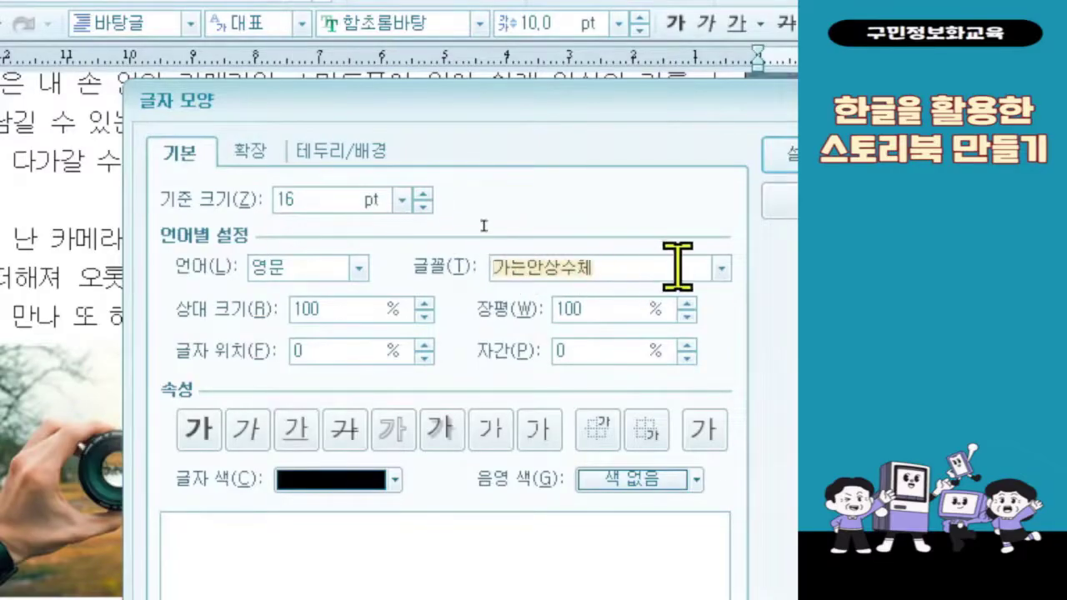
key(BackSpace)
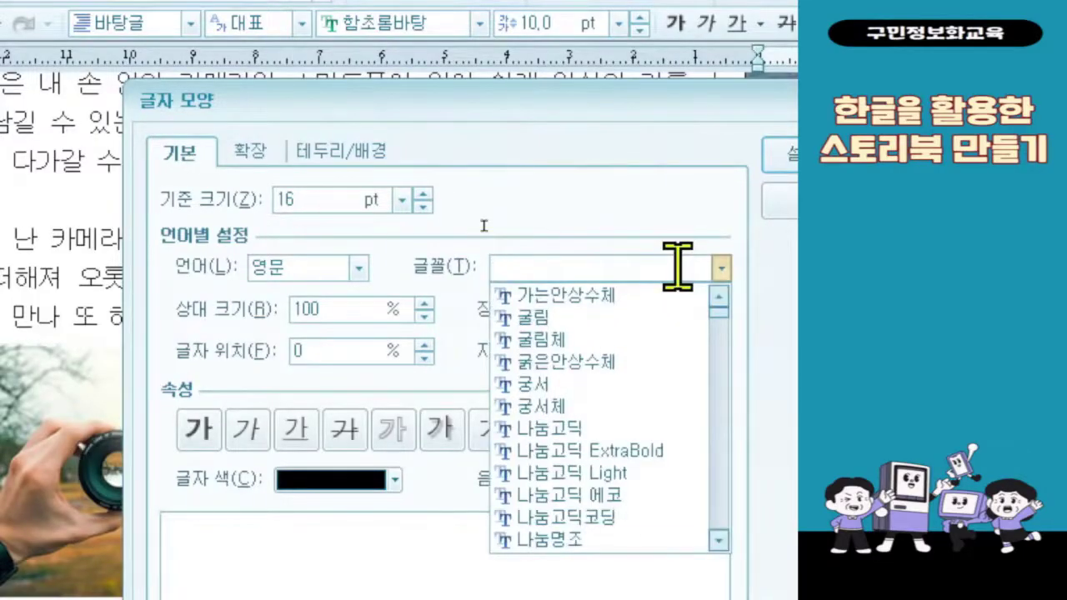
text(bi)
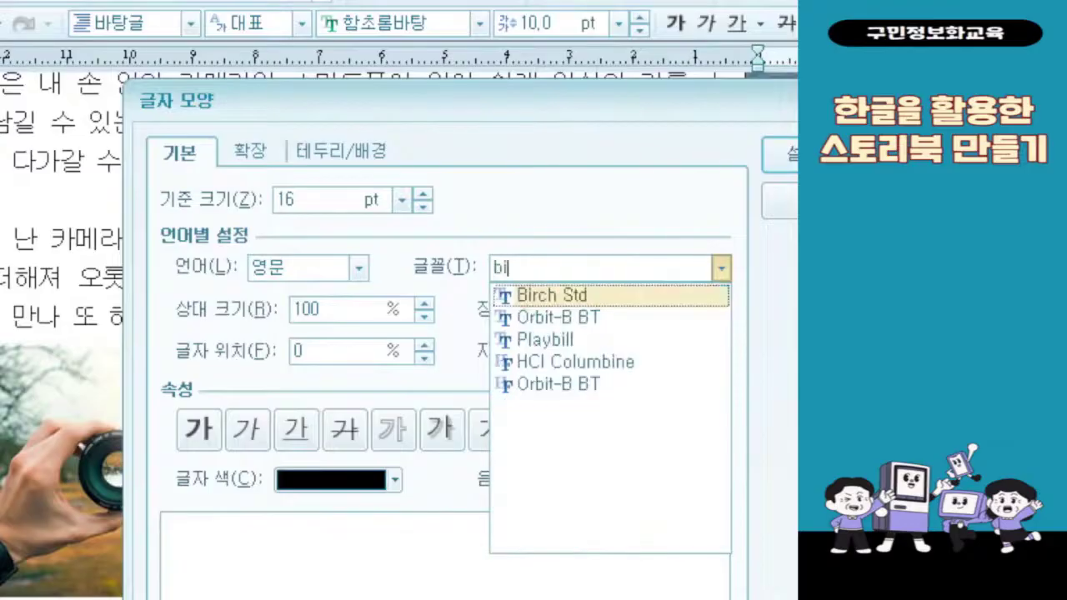
key(BackSpace)
text(o)
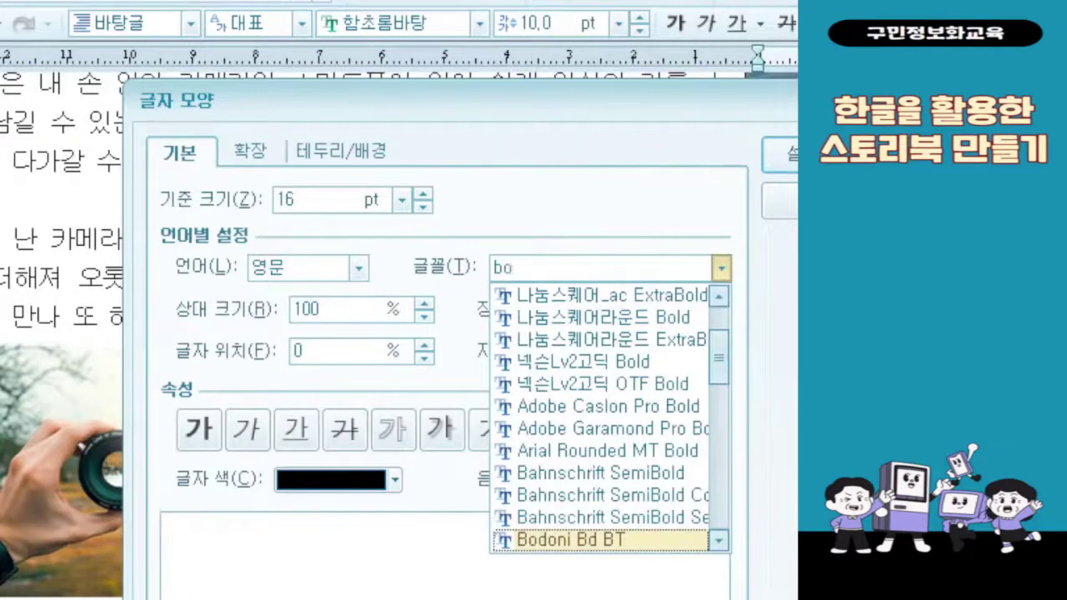
text(doni)
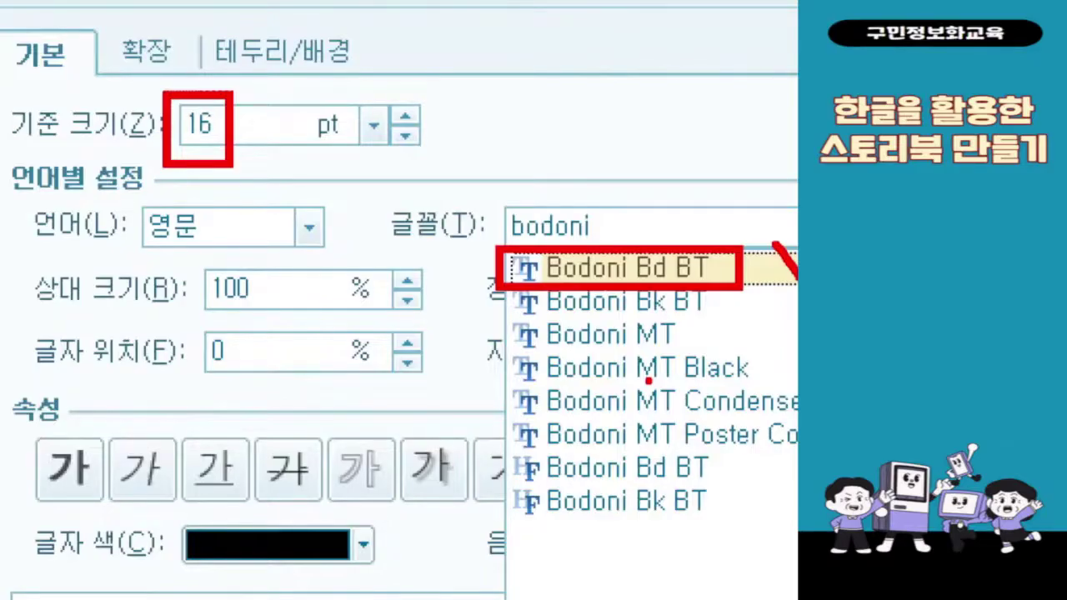
click(625, 268)
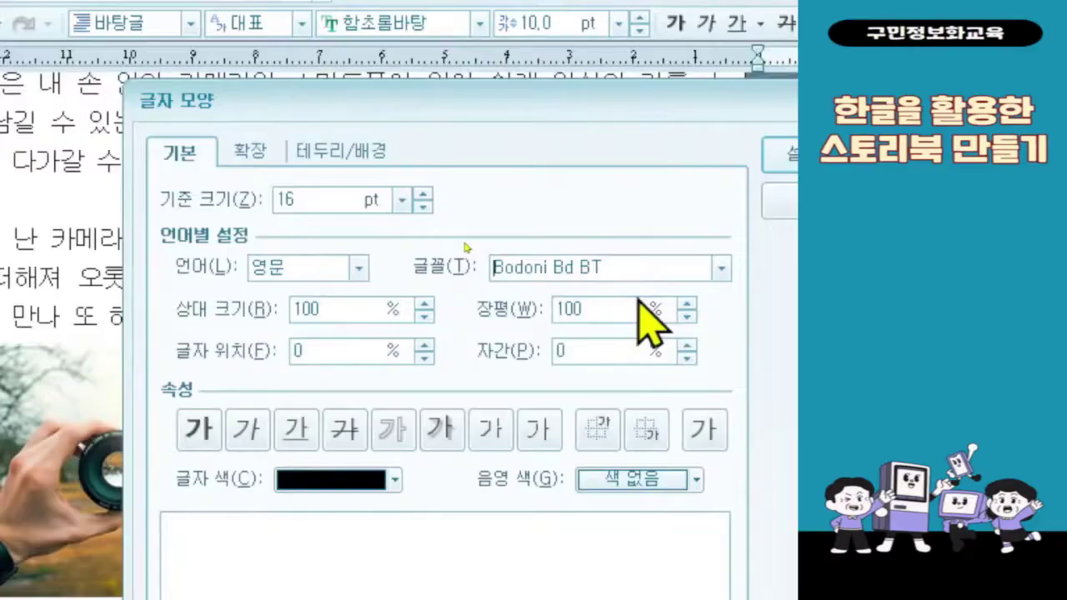
- Give the captions bold, italic and shadow attributes and set their text color to white
click(200, 436)
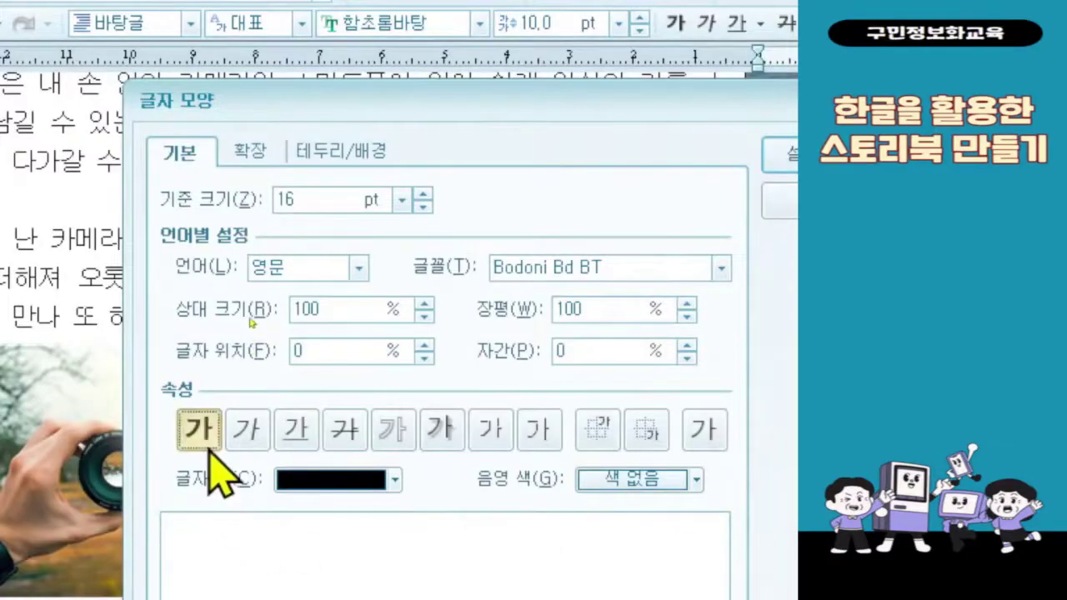
click(254, 426)
click(435, 425)
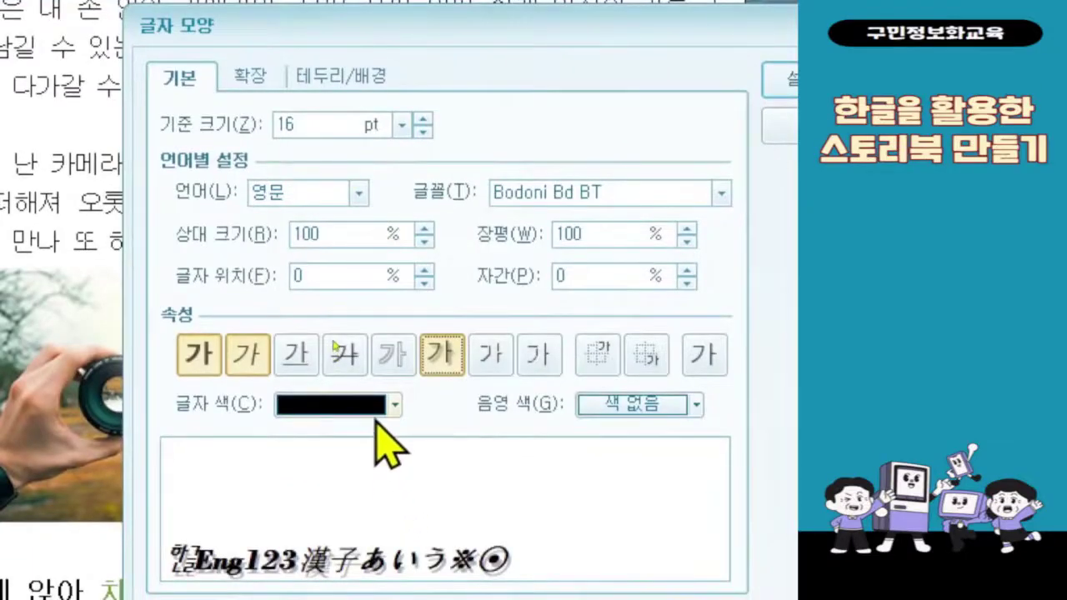
click(376, 412)
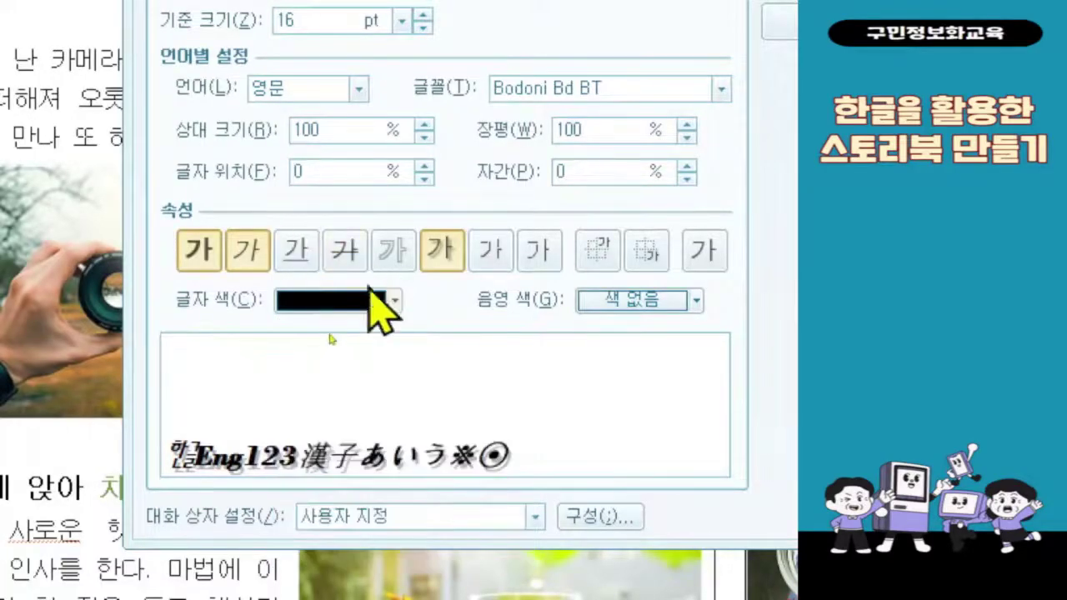
click(392, 302)
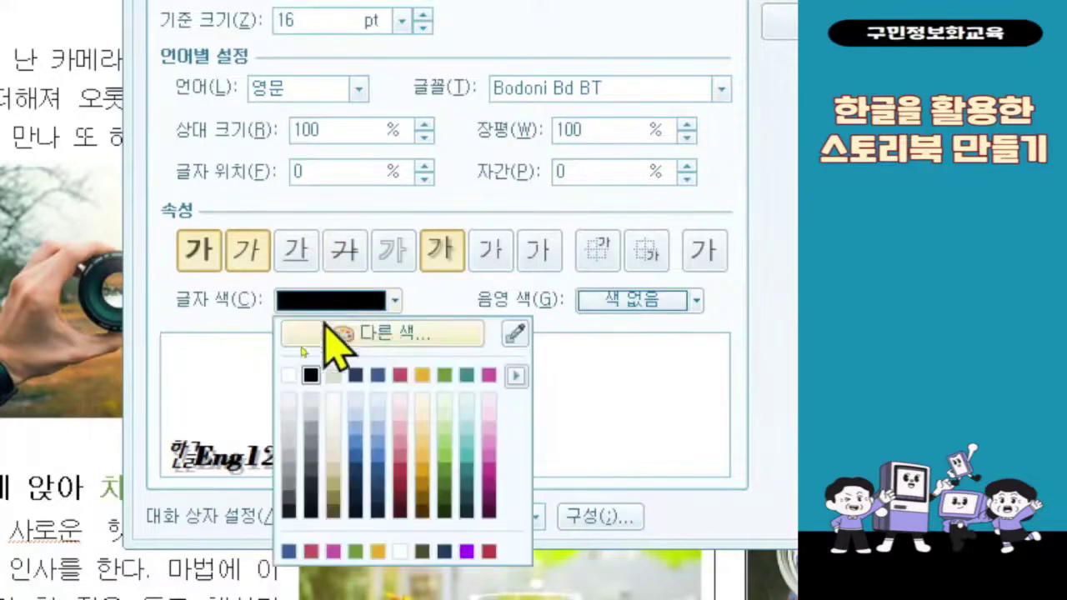
click(289, 375)
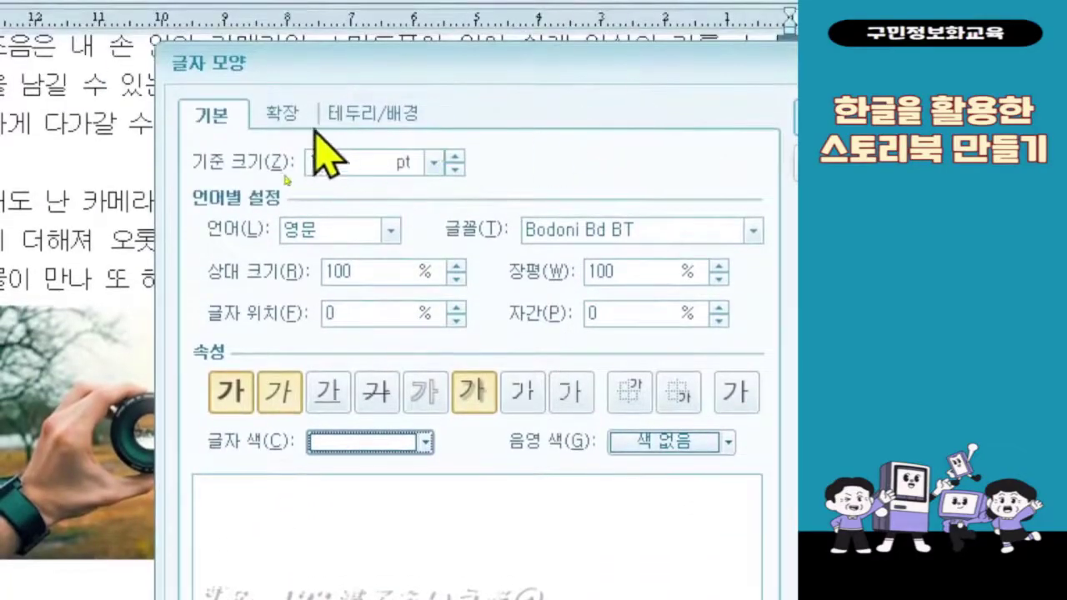
- Set the caption shadow to continuous (연속) in black and apply the character formatting to the photo cells
click(290, 115)
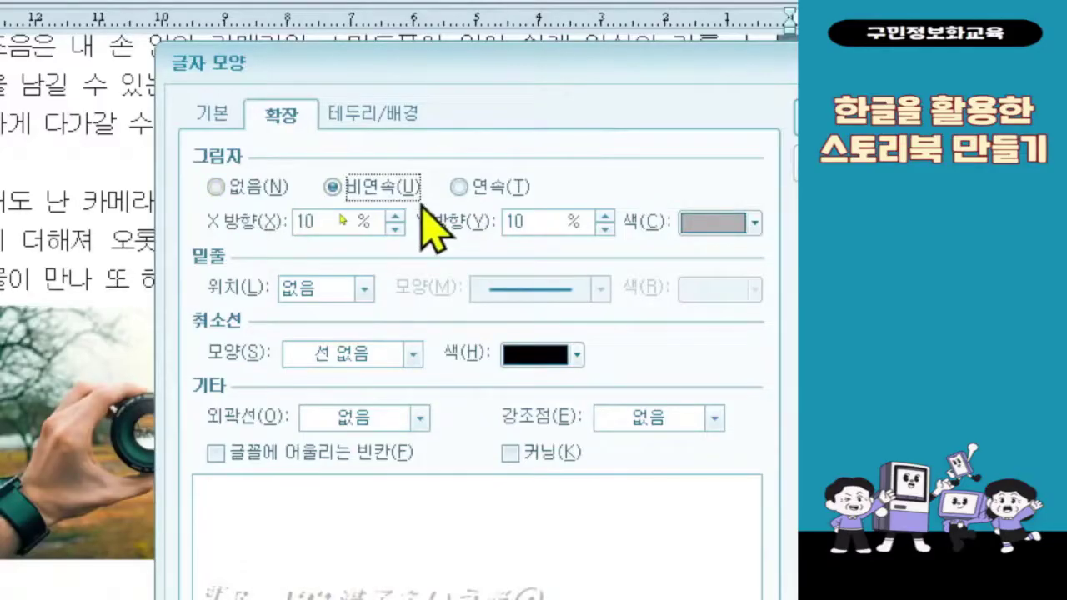
click(484, 199)
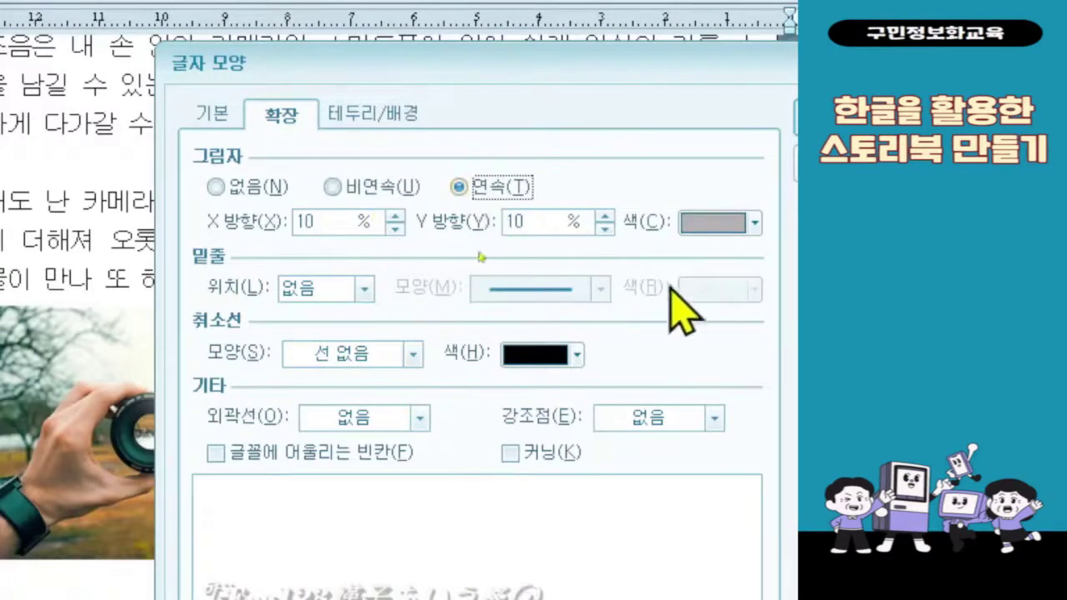
click(739, 224)
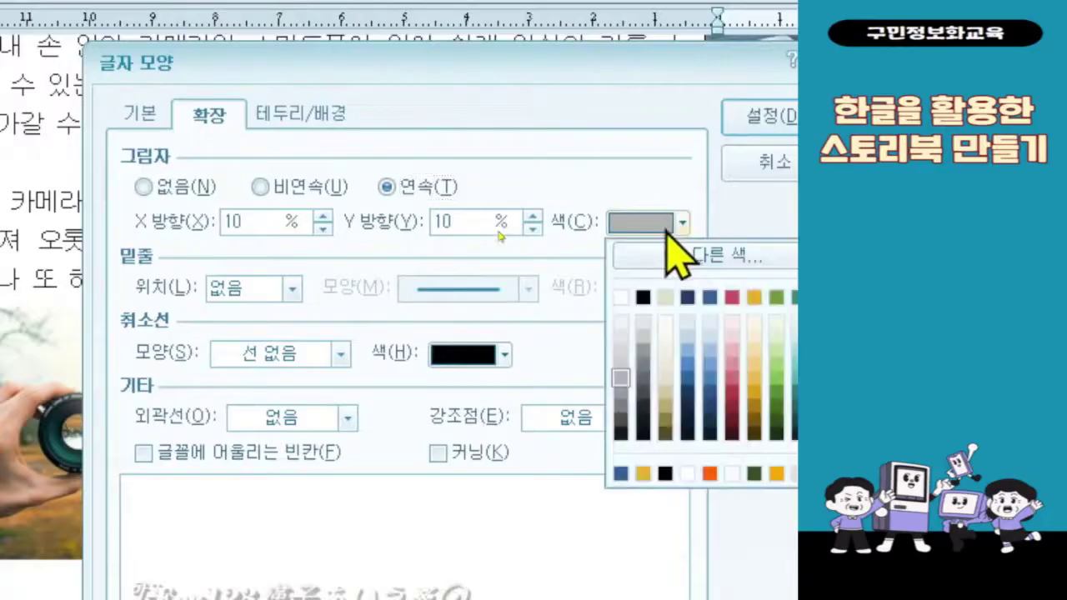
click(647, 299)
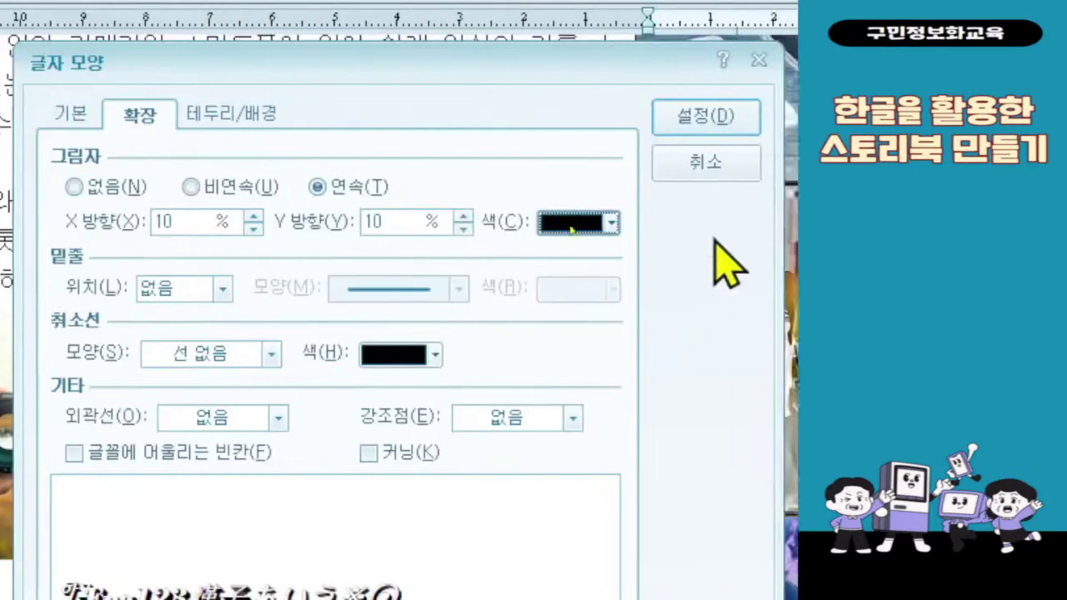
click(653, 117)
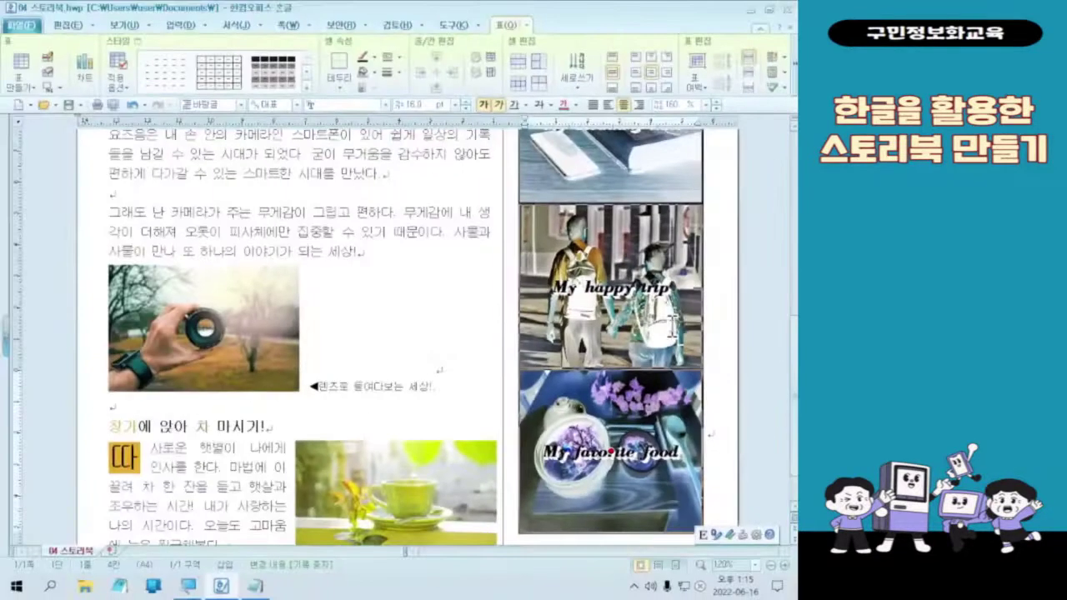
scroll(578, 455, up, 5)
scroll(578, 455, down, 10)
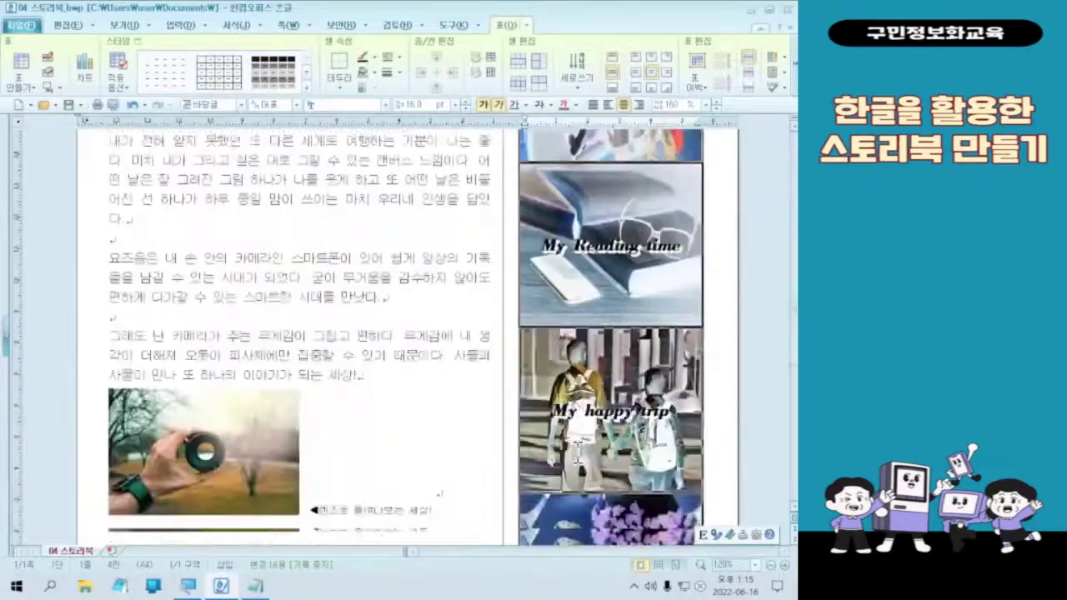
scroll(600, 458, up, 6)
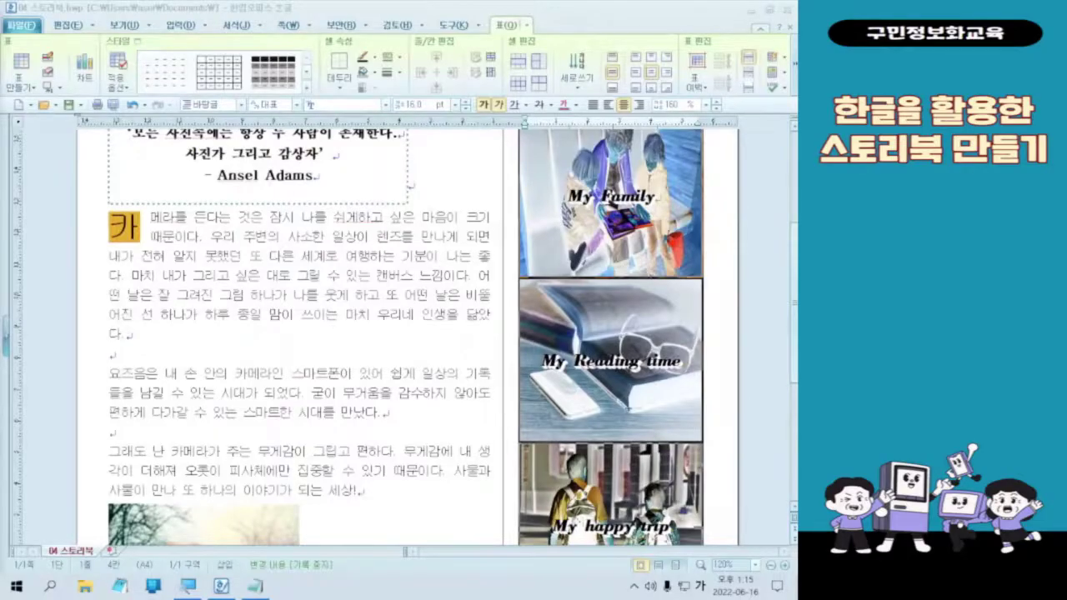
key(Hangul)
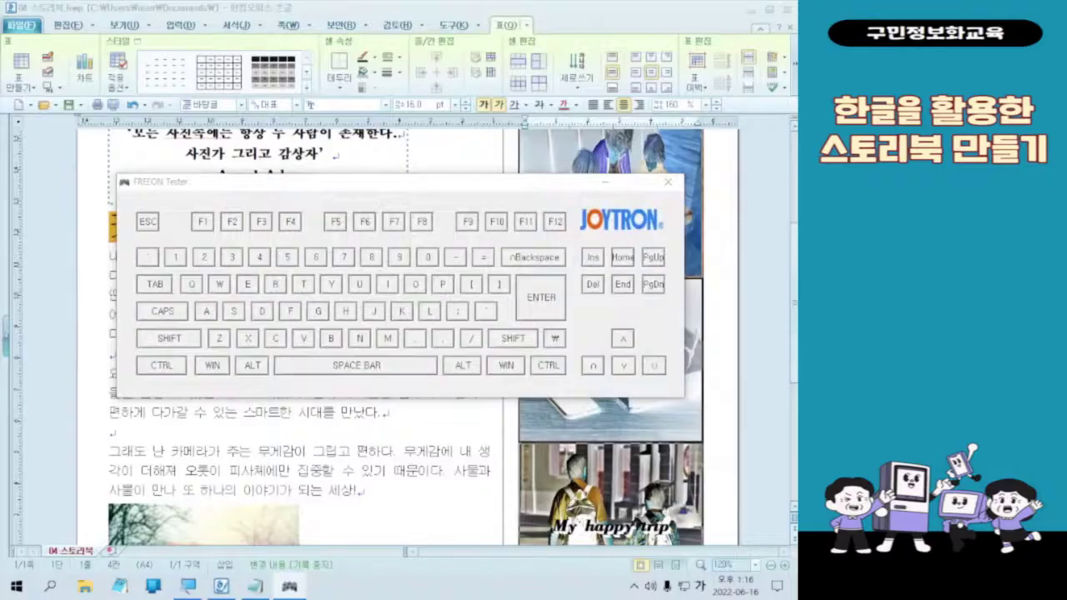
key(ctrl)
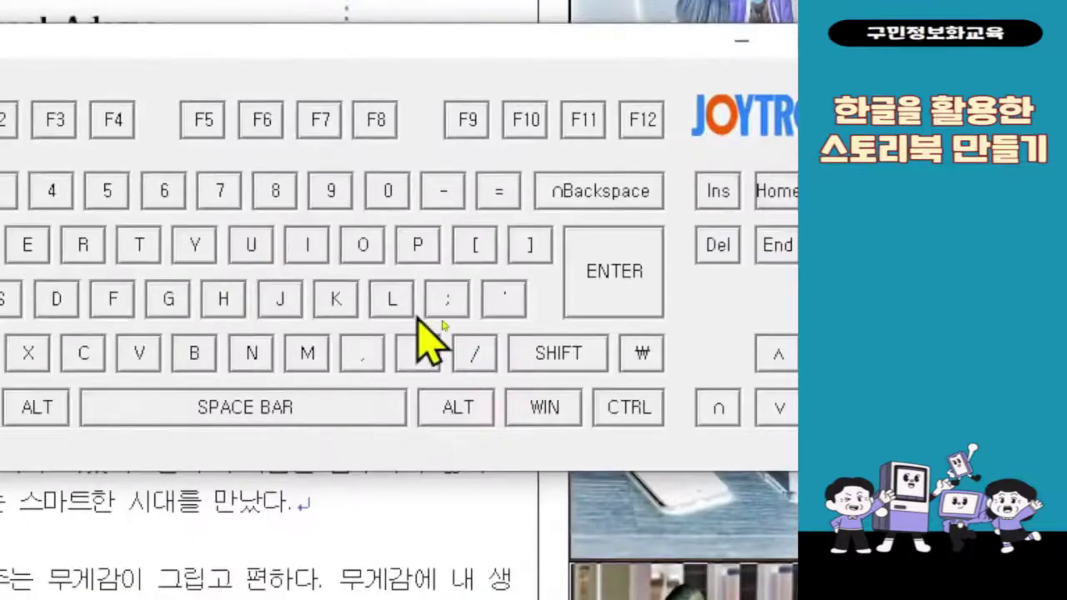
key(l)
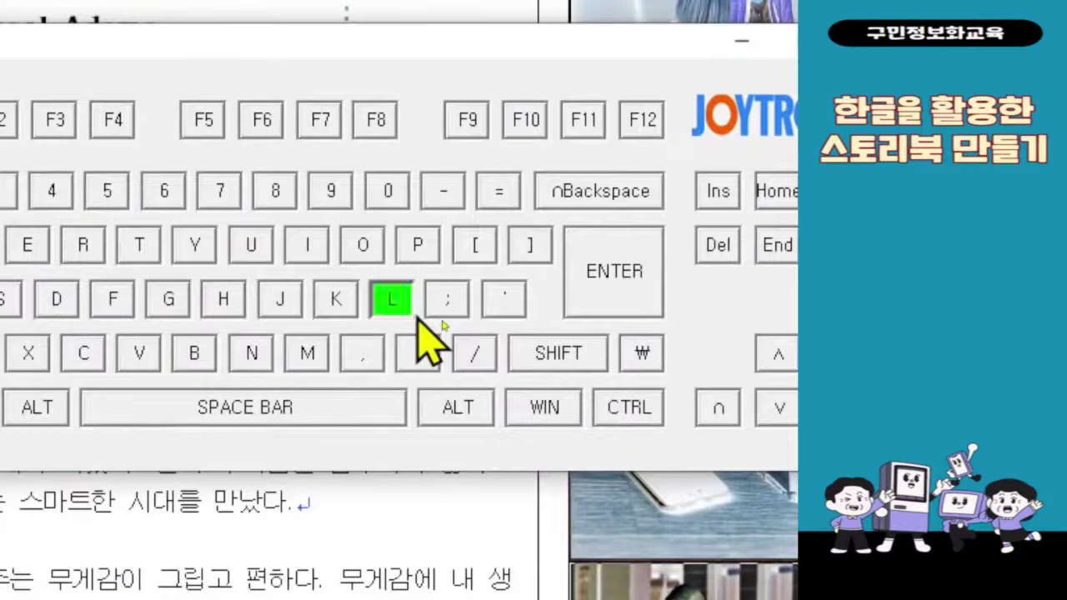
key(l)
key(l)
key(l)
key(l)
key(l)
key(l)
key(l)
key(l)
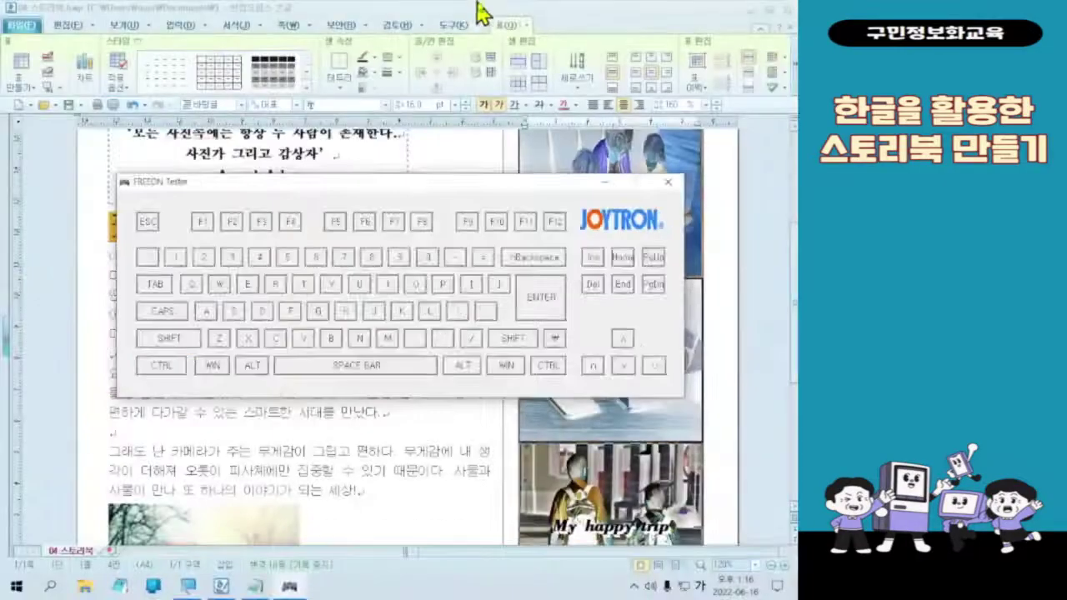
- Remove every border from the selected photo cells by applying the 선 없음 line type to 모두 (all)
click(479, 5)
key(l)
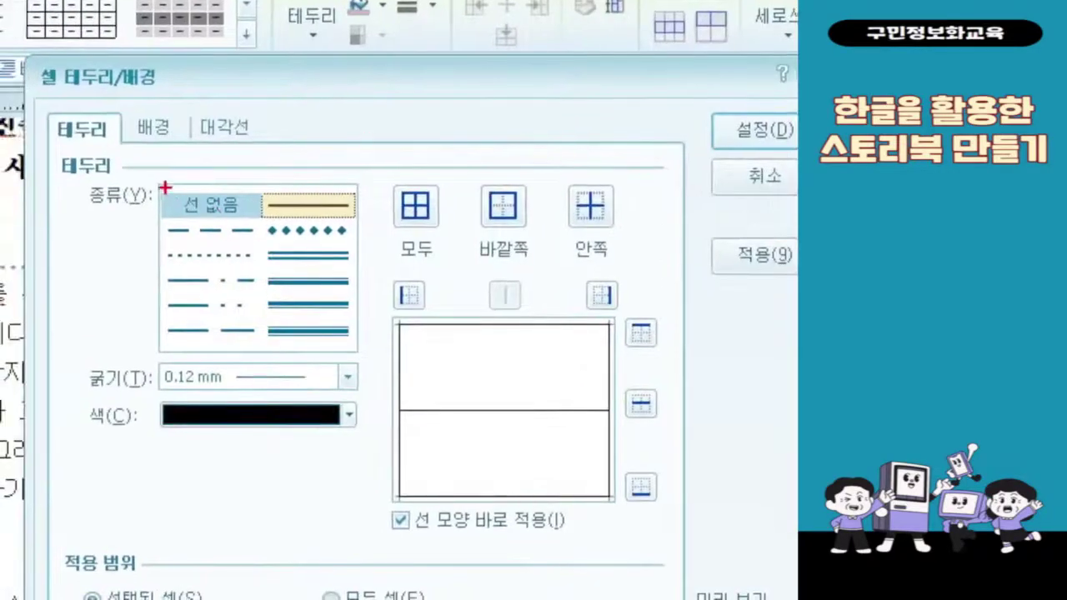
drag(263, 163, 318, 186)
drag(380, 173, 445, 267)
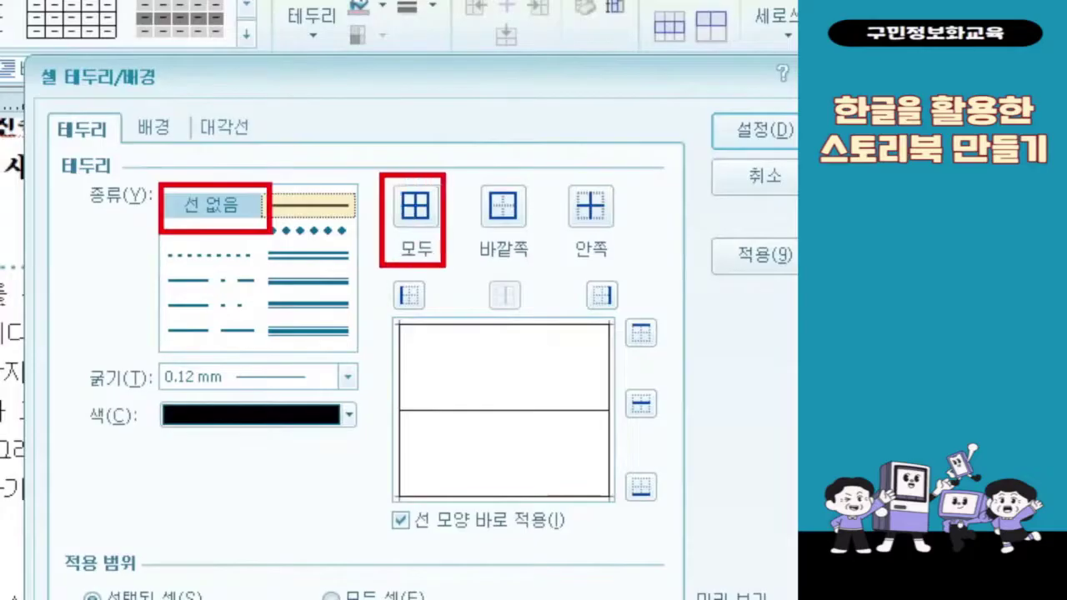
drag(374, 233, 267, 204)
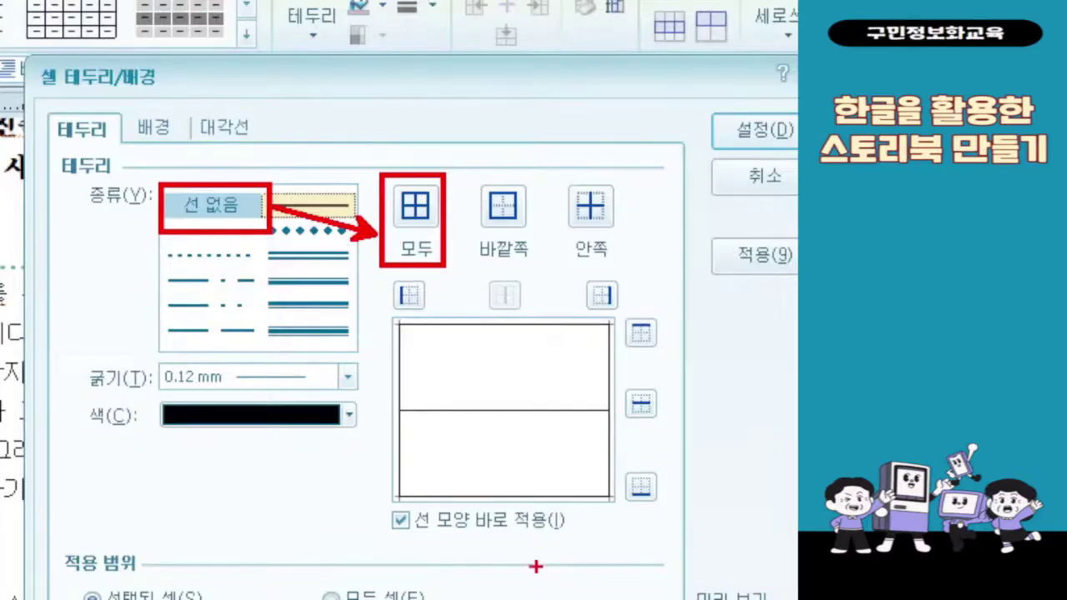
mouse_move(683, 105)
mouse_down()
mouse_move(797, 142)
mouse_move(797, 153)
mouse_move(751, 178)
mouse_move(501, 463)
mouse_up()
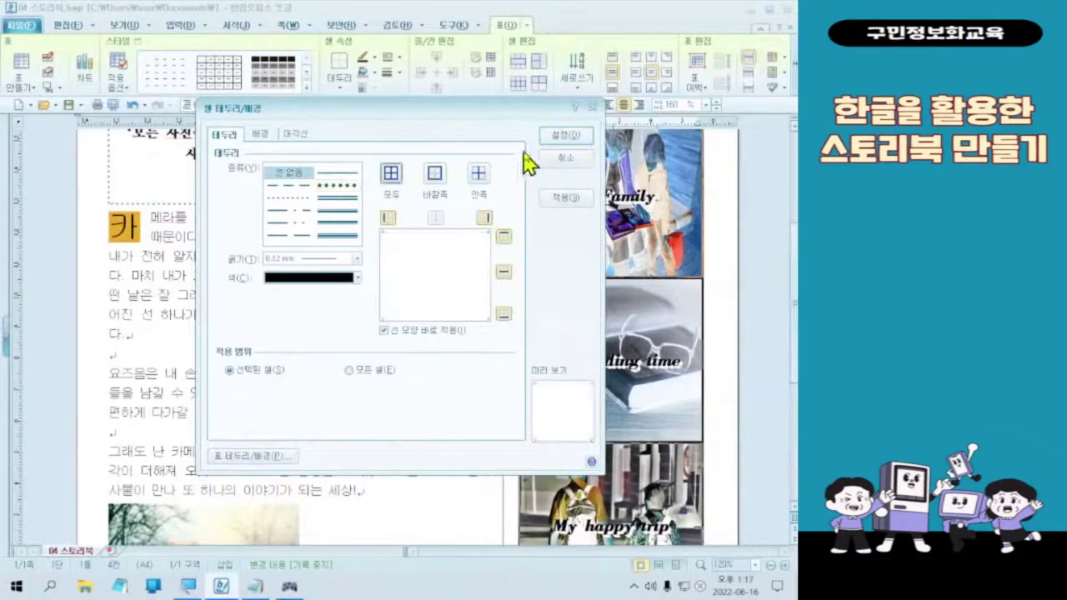
click(567, 134)
scroll(650, 400, down, 3)
scroll(651, 403, up, 3)
scroll(651, 403, up, 5)
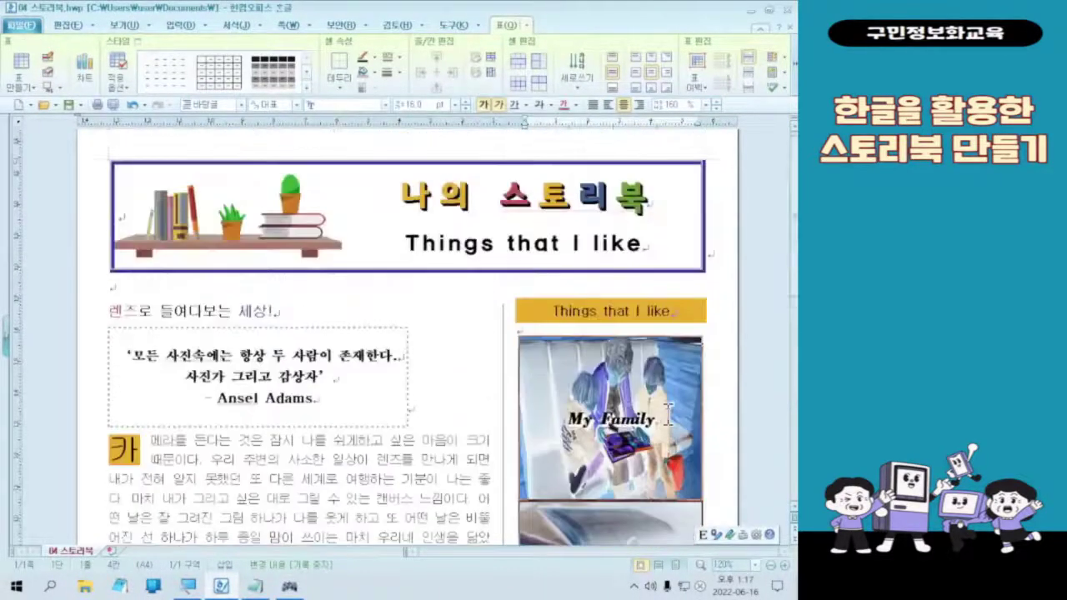
scroll(608, 444, down, 1)
click(290, 588)
key(Escape)
key(Escape)
key(Escape)
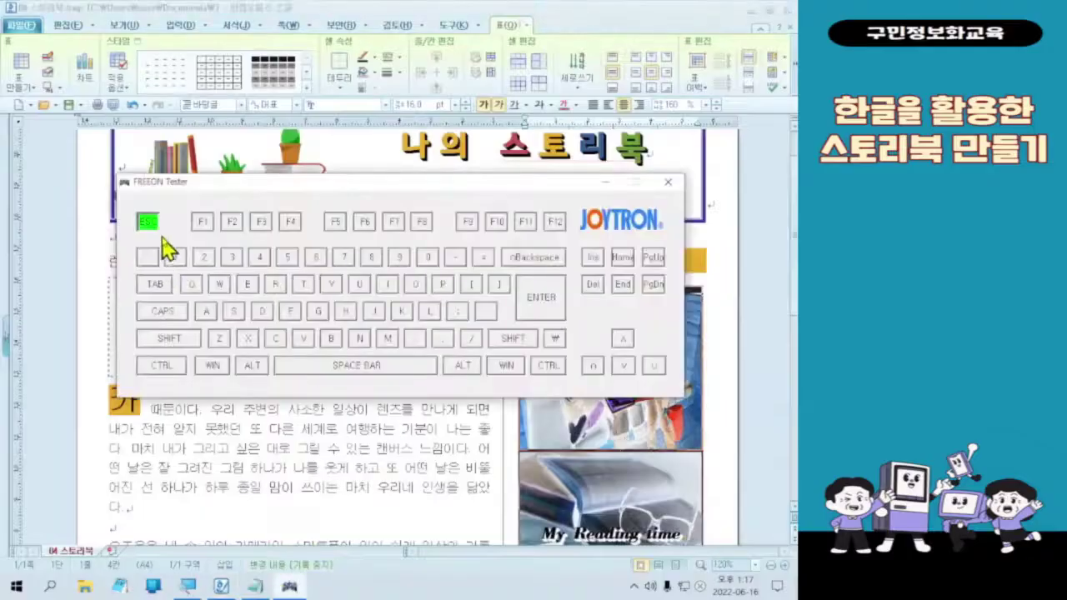
key(Escape)
key(Escape)
key(Escape)
key(Escape)
key(Escape)
key(Escape)
key(Escape)
key(Escape)
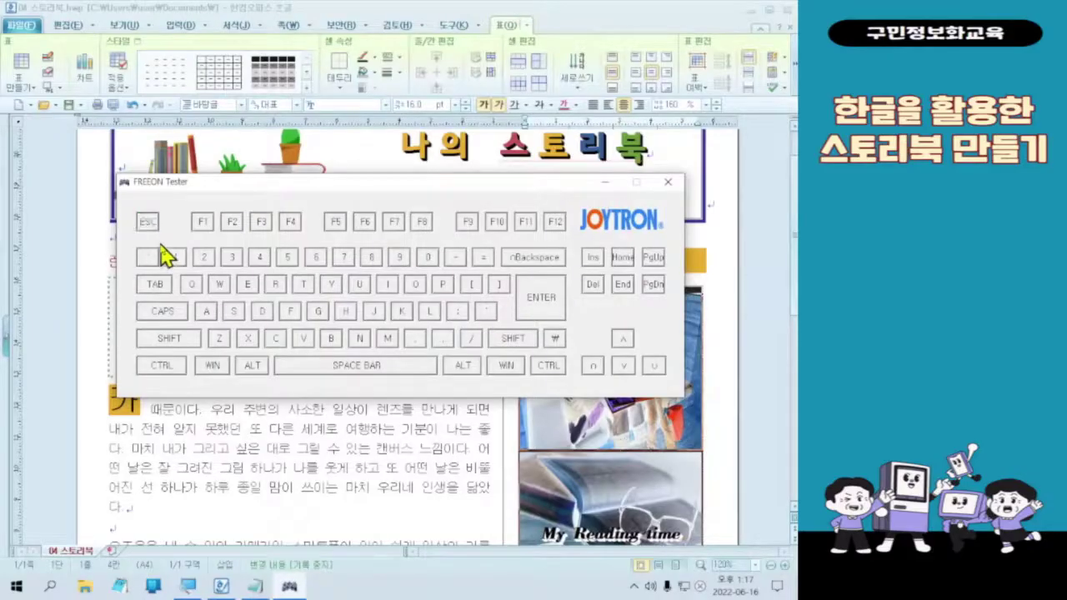
key(Escape)
- Deselect the photo cells and examine the four photos and their captions across the whole page
click(340, 8)
scroll(609, 534, down, 5)
scroll(609, 534, up, 5)
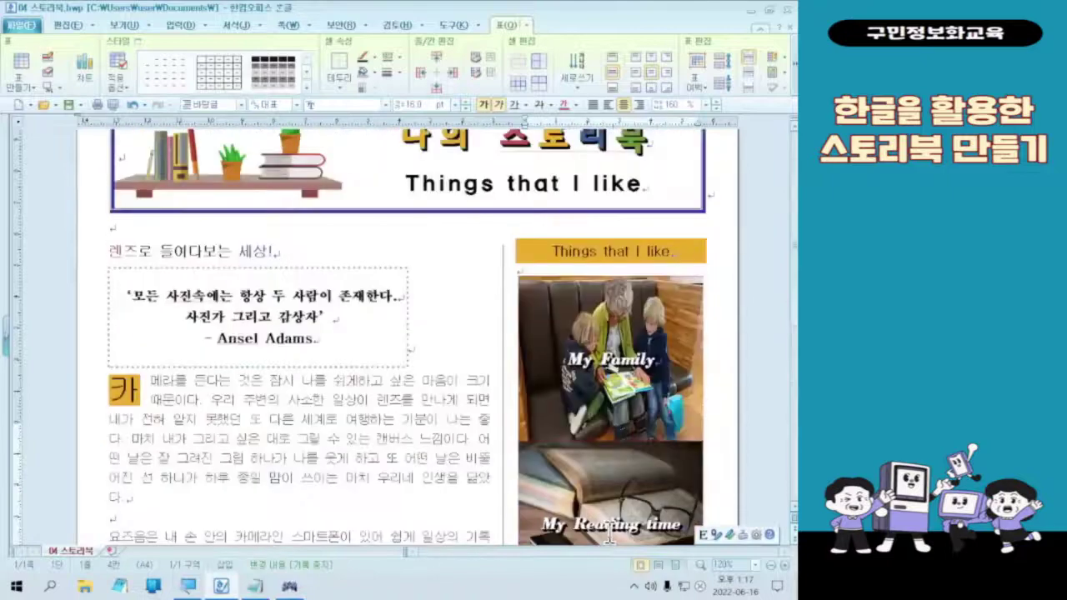
scroll(609, 534, down, 2)
scroll(684, 276, down, 4)
scroll(689, 375, down, 3)
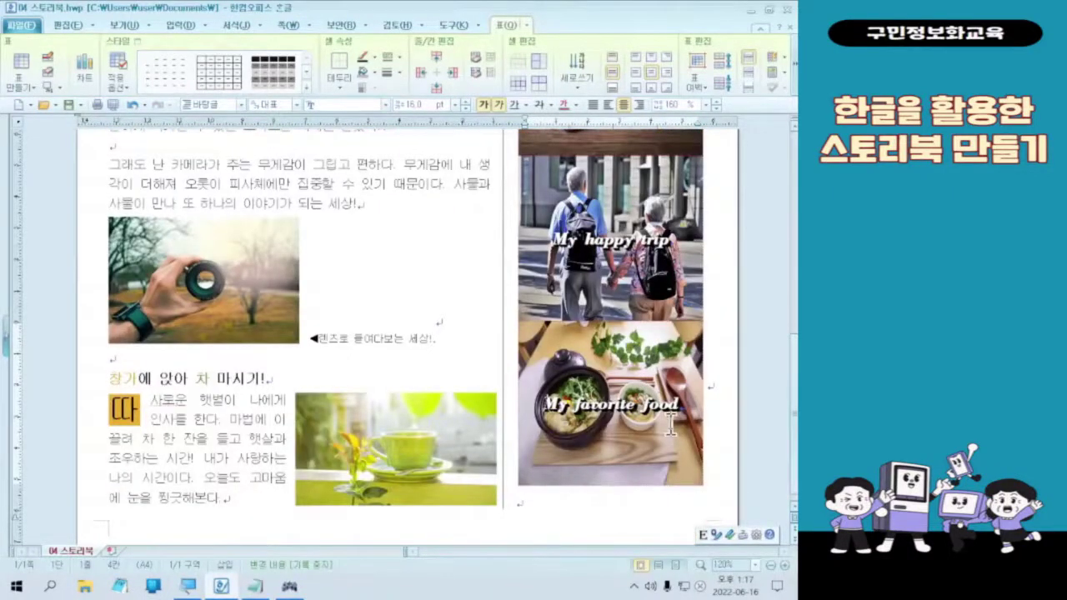
scroll(673, 425, up, 10)
scroll(672, 425, down, 9)
scroll(678, 427, up, 1)
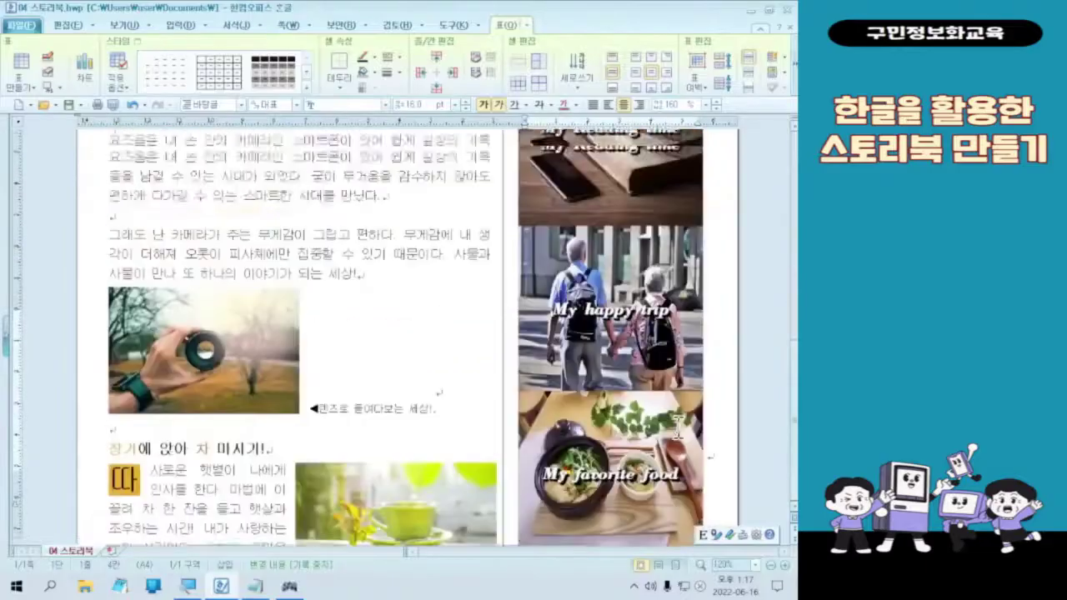
scroll(678, 427, up, 6)
scroll(673, 426, down, 2)
mouse_move(388, 445)
mouse_down()
mouse_move(334, 212)
mouse_move(393, 444)
mouse_up()
mouse_move(706, 428)
mouse_down()
mouse_move(662, 417)
mouse_move(730, 404)
mouse_up()
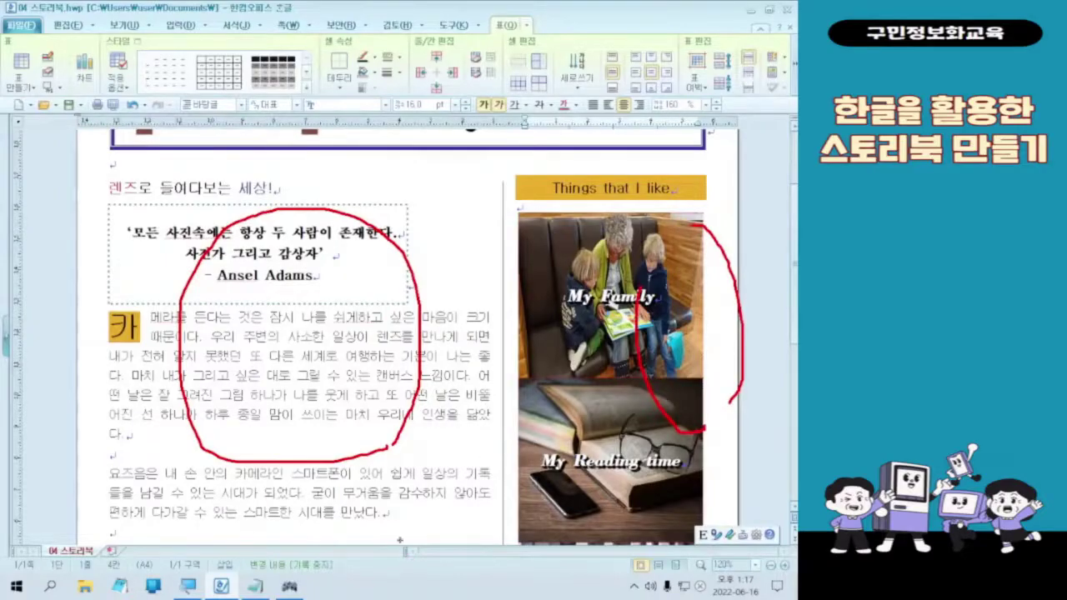
mouse_move(455, 511)
mouse_down()
mouse_move(467, 238)
mouse_move(509, 200)
mouse_move(491, 458)
mouse_move(457, 510)
mouse_up()
mouse_move(490, 310)
mouse_down()
mouse_move(525, 265)
mouse_move(424, 386)
mouse_up()
drag(435, 242, 527, 363)
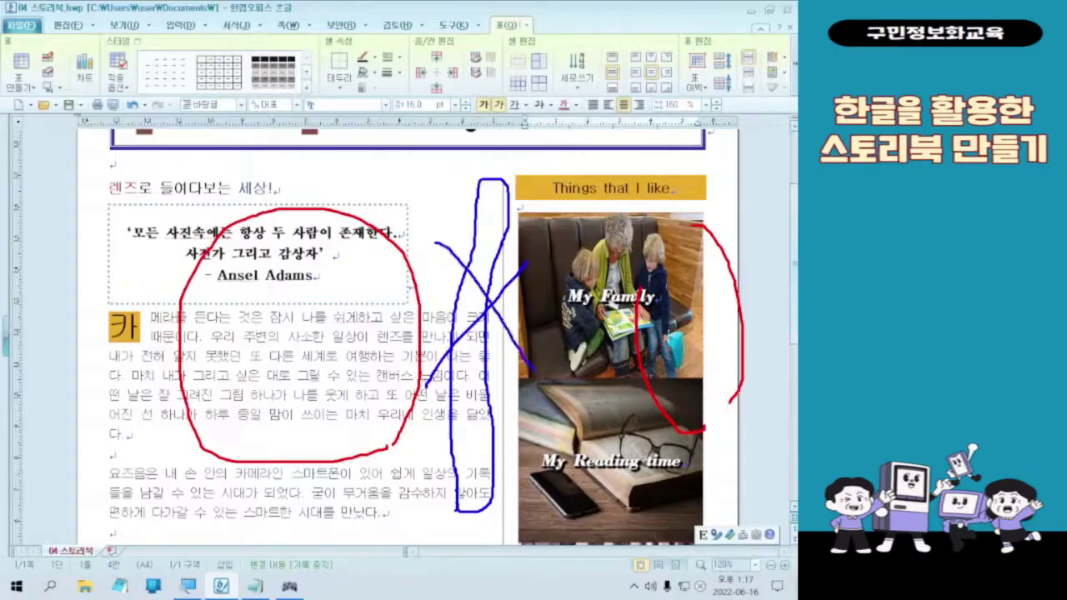
key(Escape)
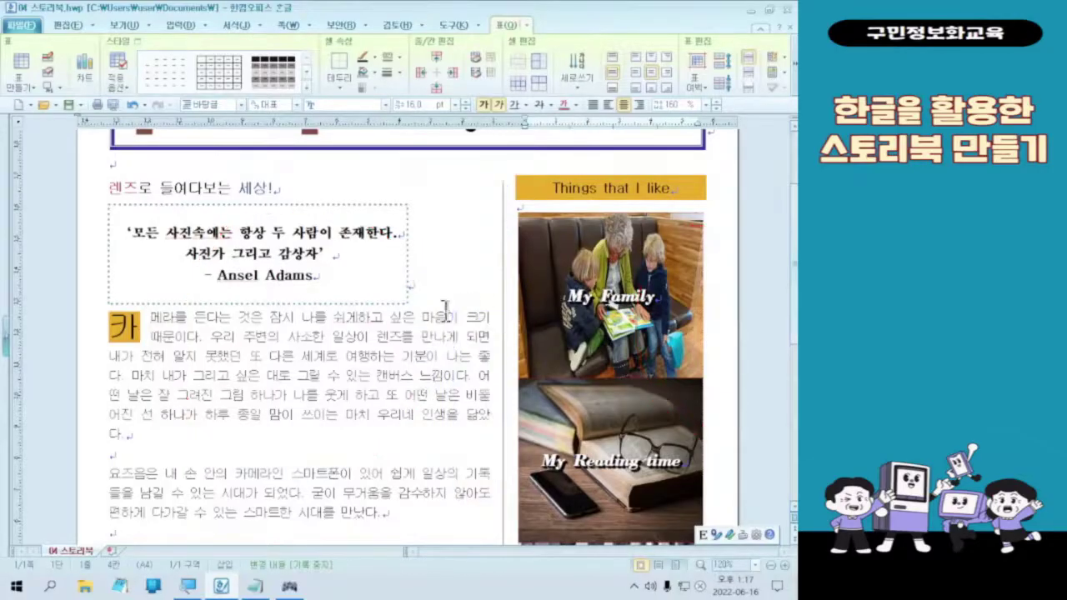
- Turn off the separator line (구분선 넣기) between the two text columns in the column settings (단 설정)
click(719, 278)
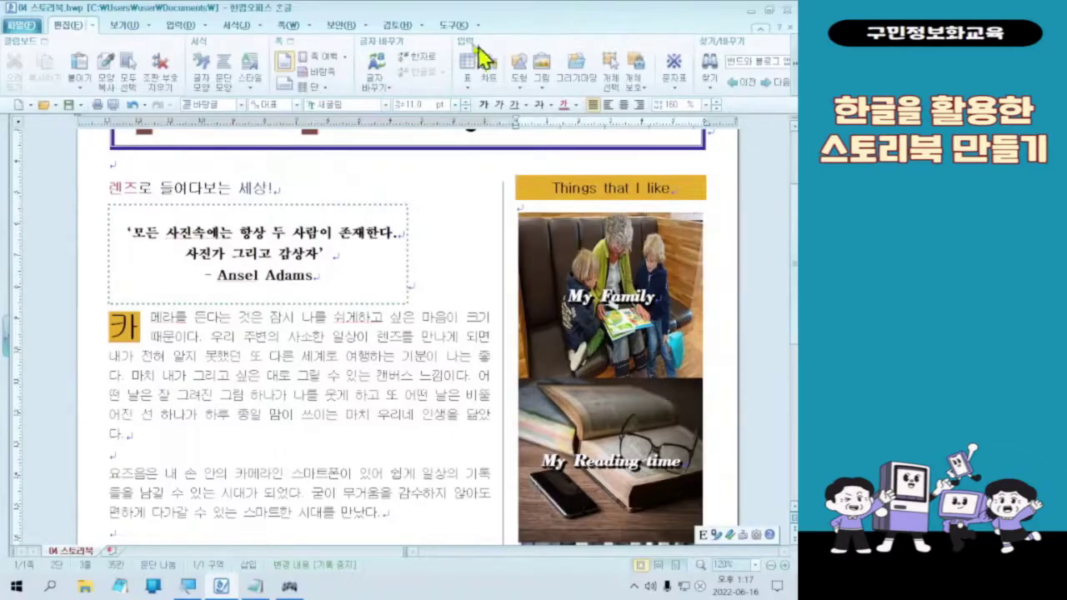
click(289, 26)
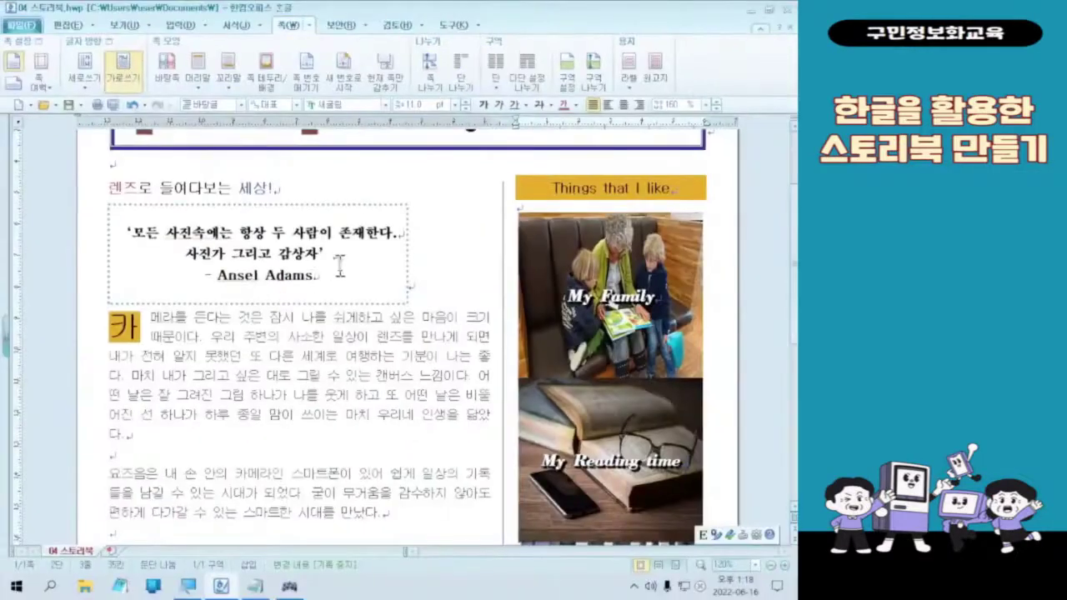
key(alt+d)
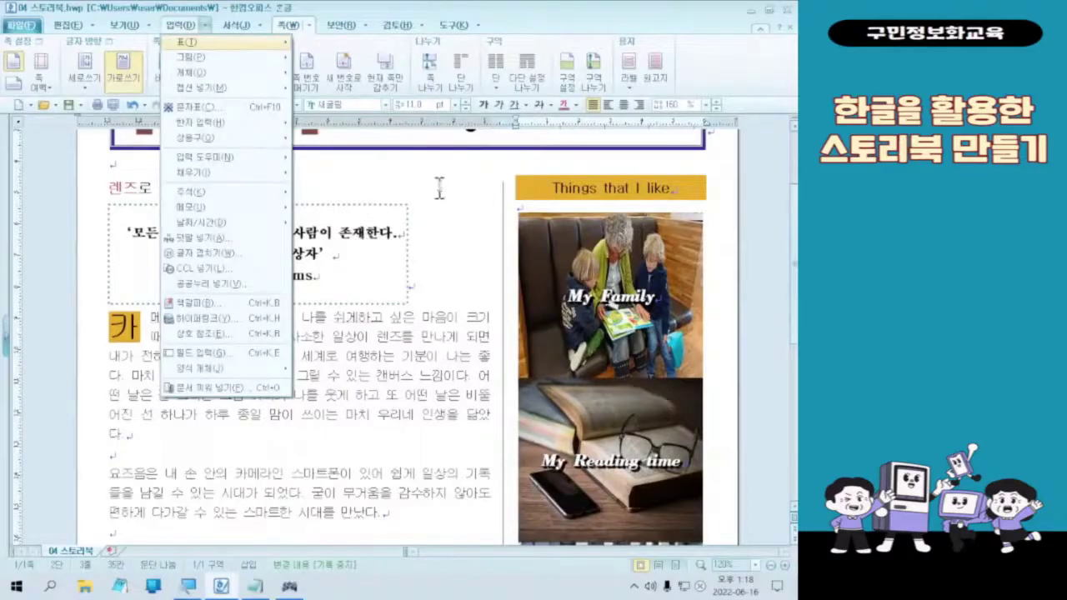
click(495, 65)
click(494, 65)
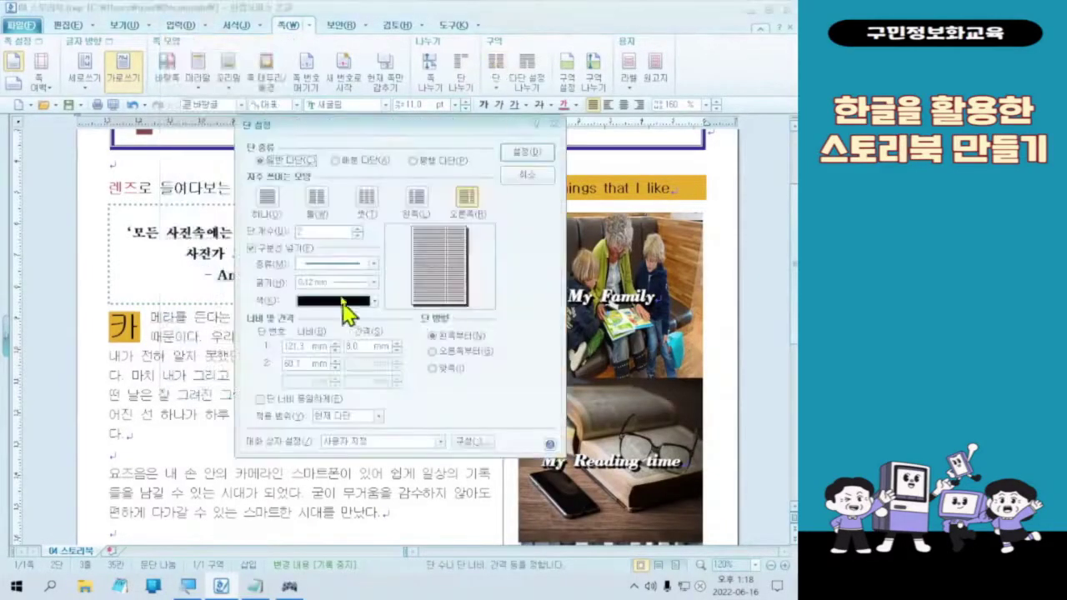
click(288, 248)
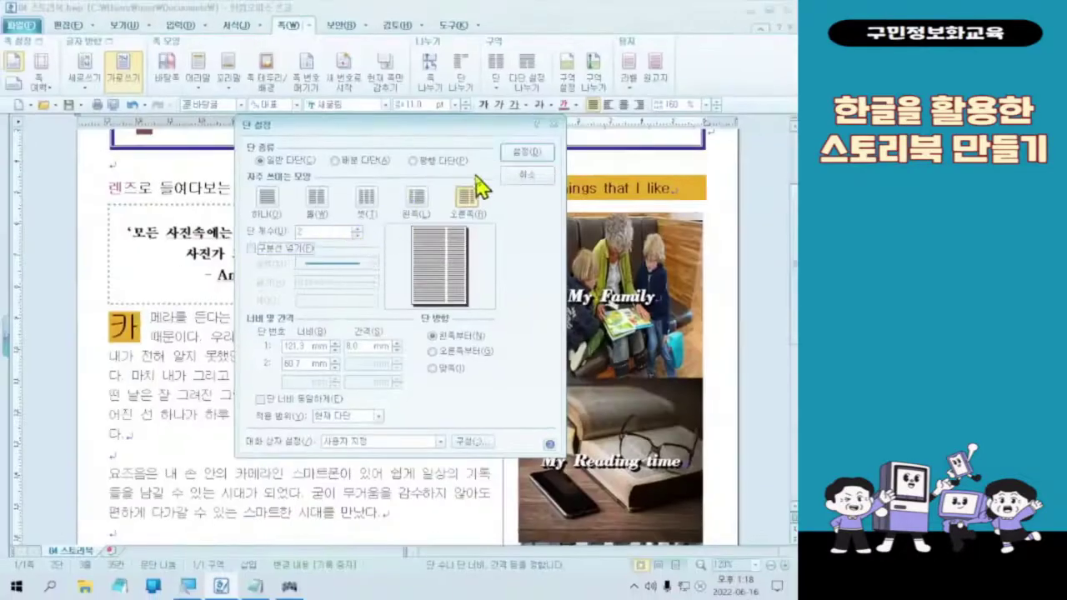
click(680, 74)
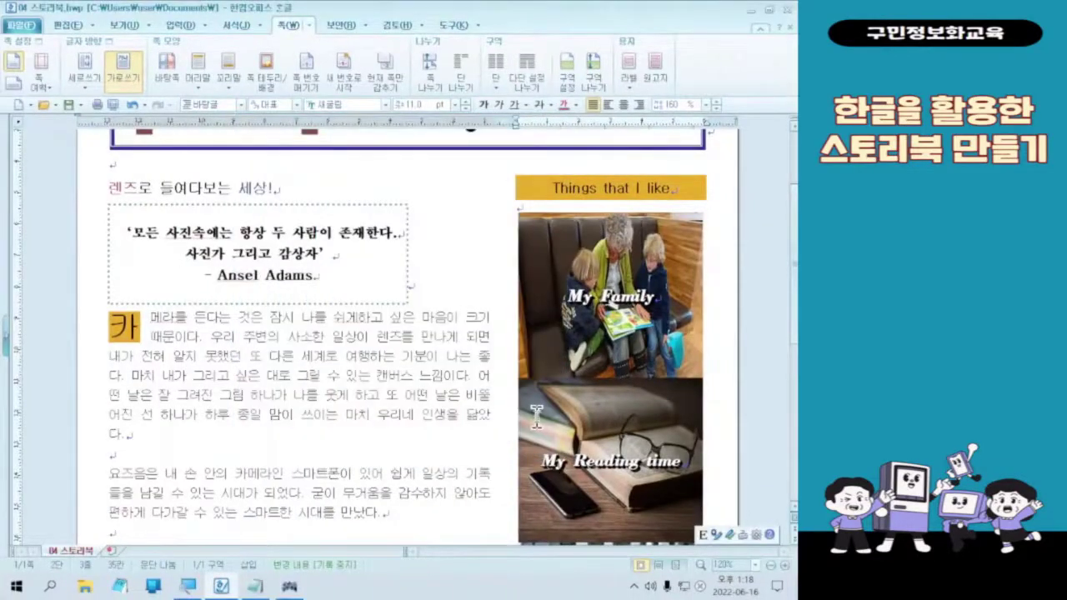
- Look over the finished page from header to last photo and save the "04 스토리북" document
scroll(705, 391, down, 6)
scroll(708, 409, up, 7)
scroll(709, 407, up, 1)
scroll(711, 402, down, 6)
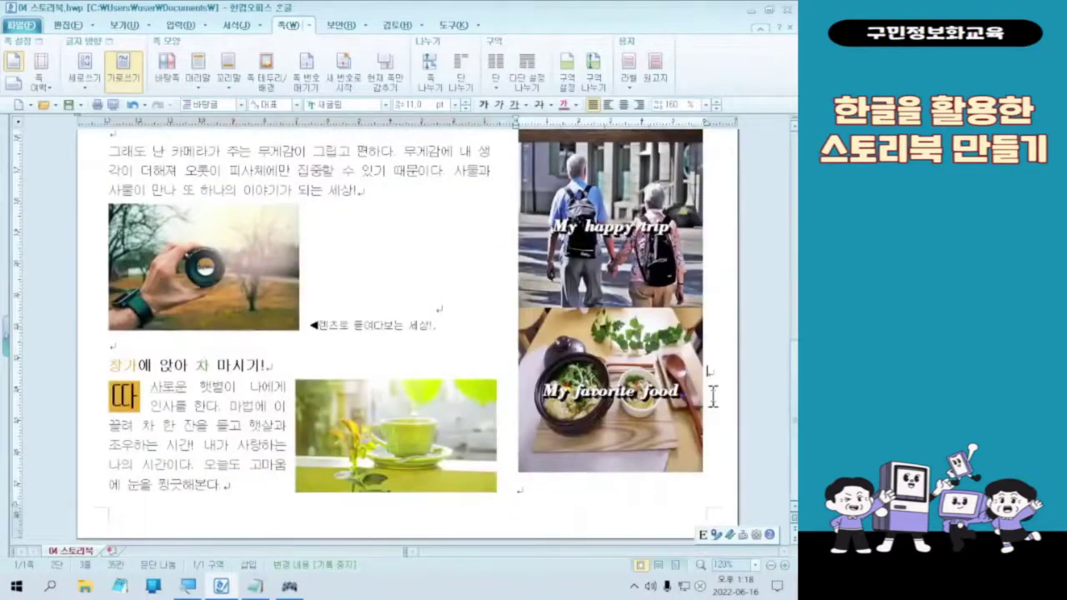
scroll(711, 396, up, 7)
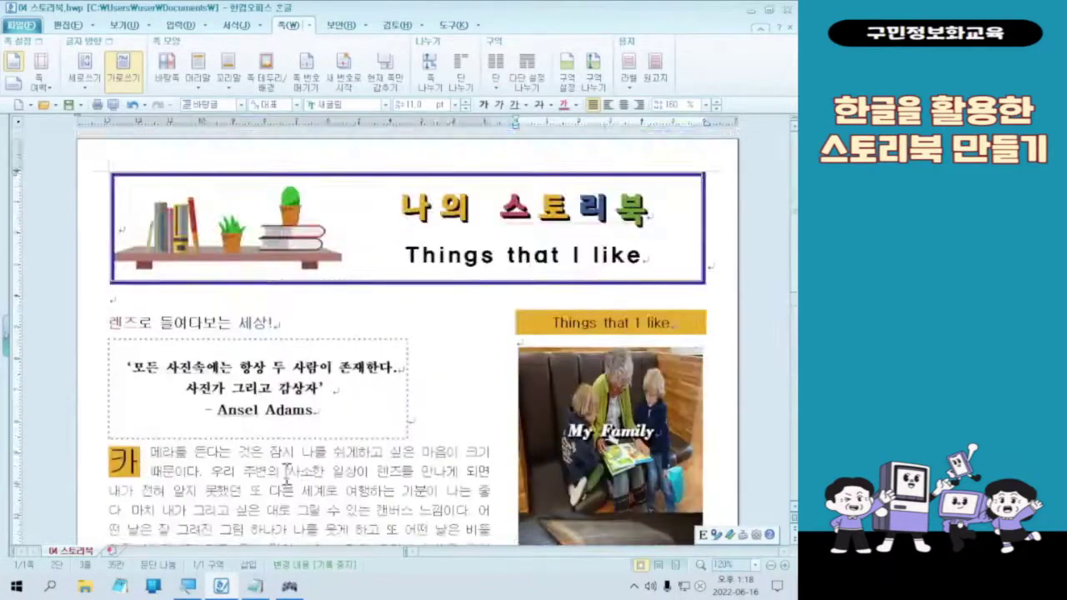
scroll(465, 448, down, 7)
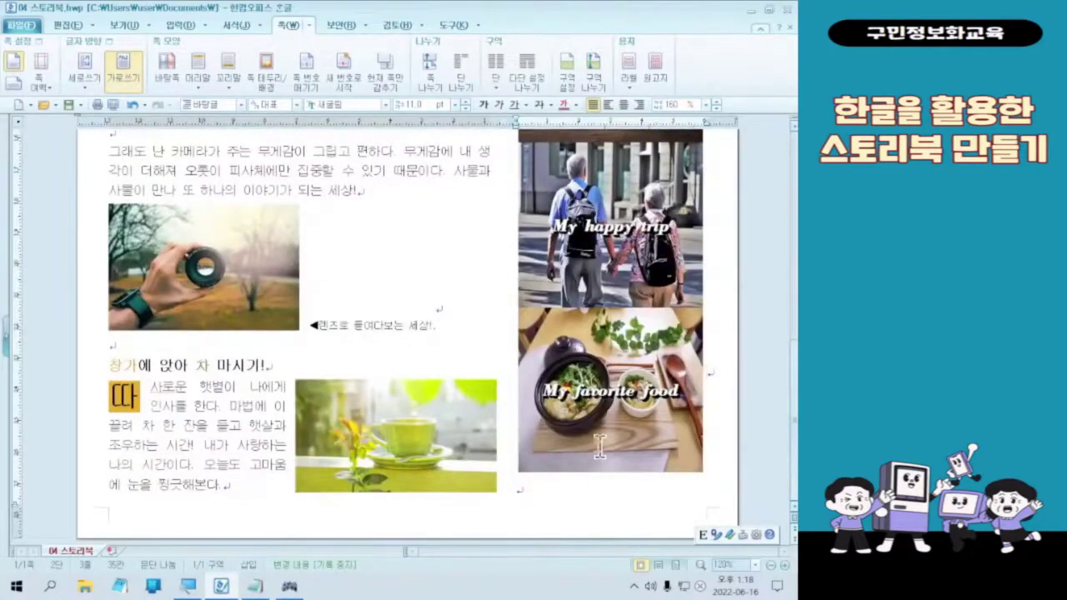
scroll(611, 441, up, 7)
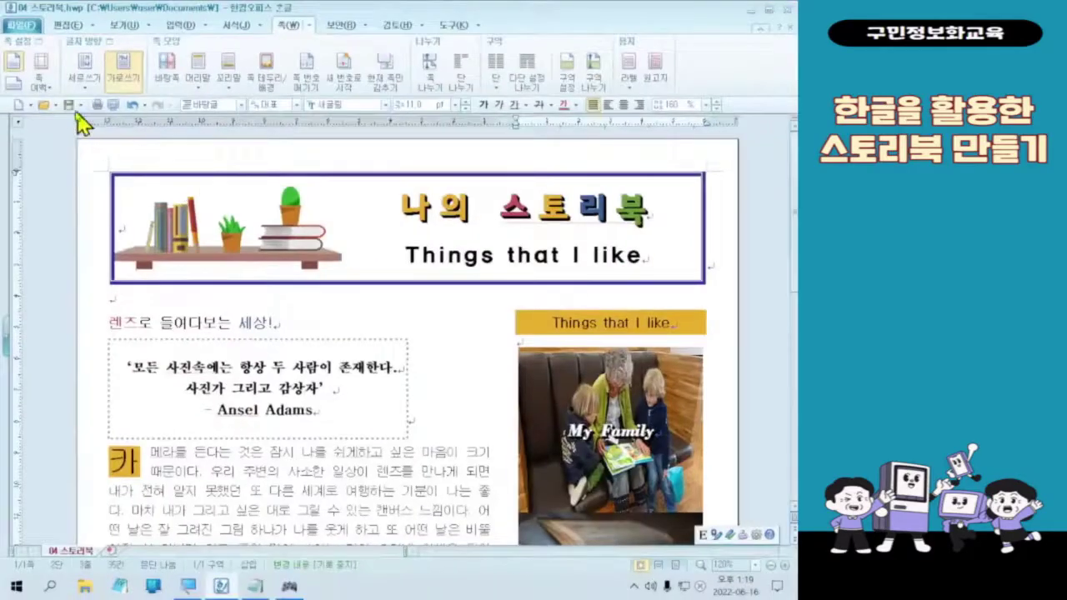
click(138, 210)
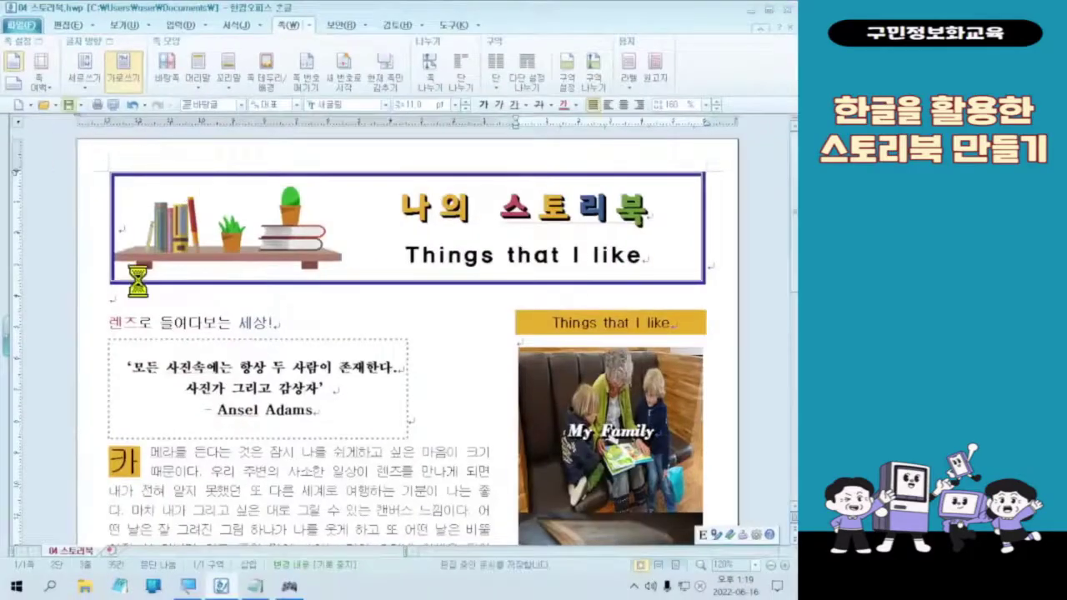
scroll(652, 355, down, 5)
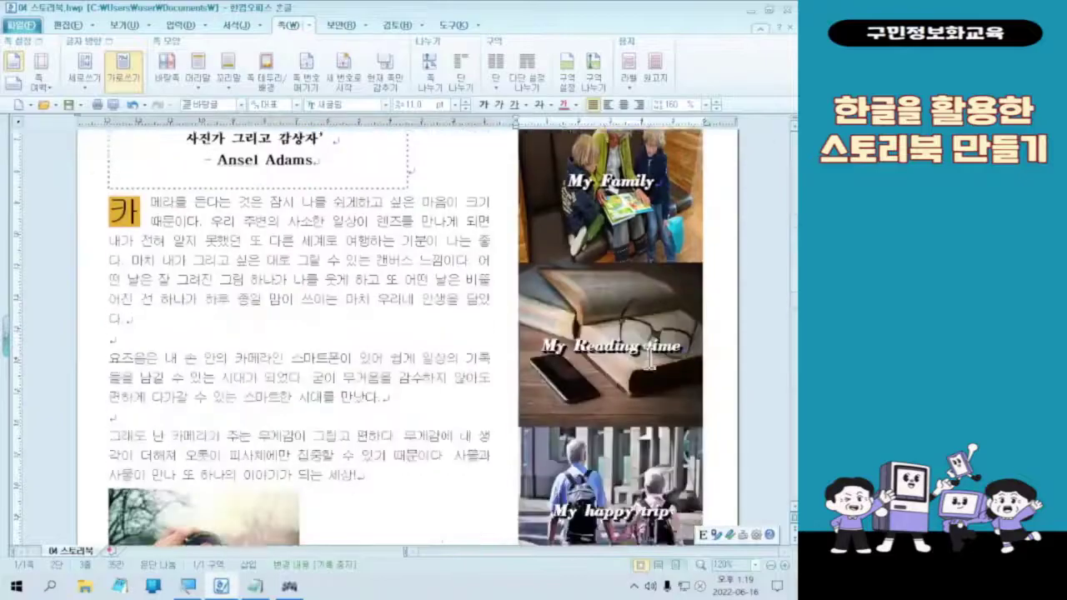
scroll(653, 354, down, 5)
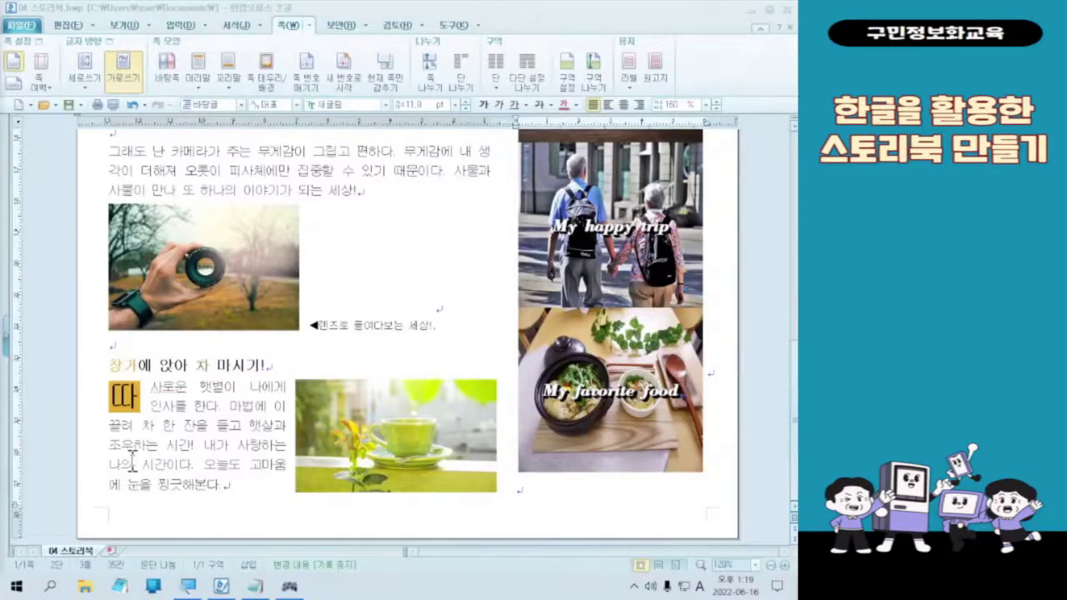
- Examine the "Four Seasons" sample page in the image viewer and return to the word processor
key(Hangul)
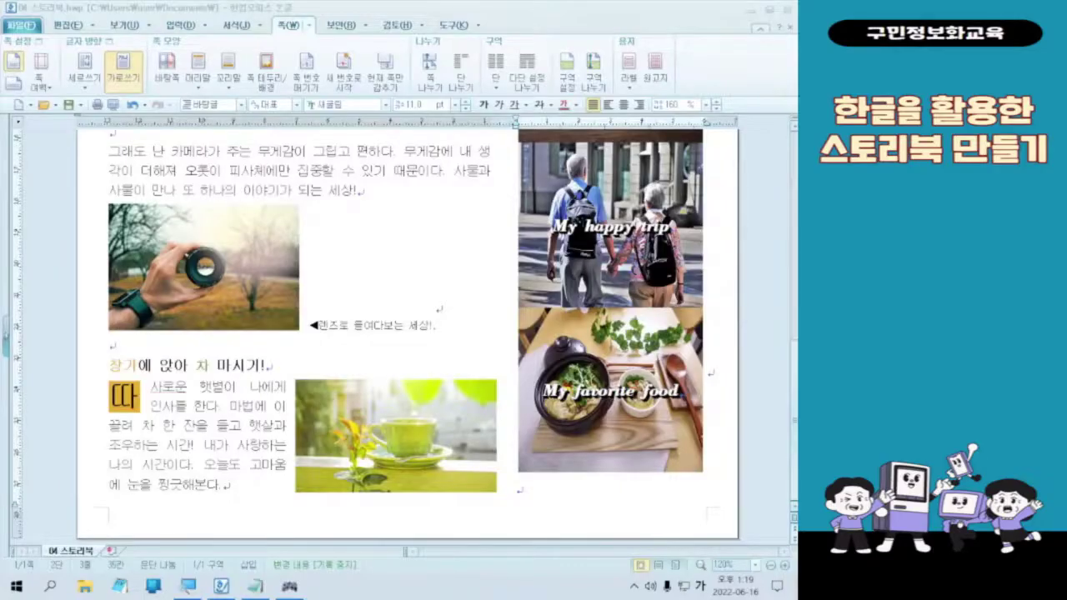
key(Hangul)
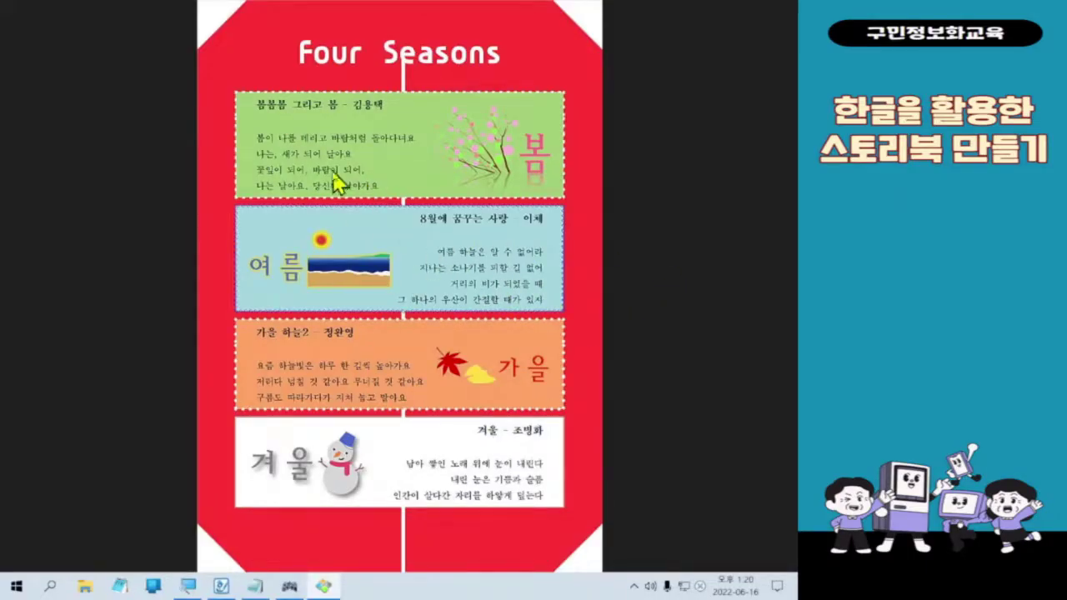
mouse_move(569, 508)
click(743, 10)
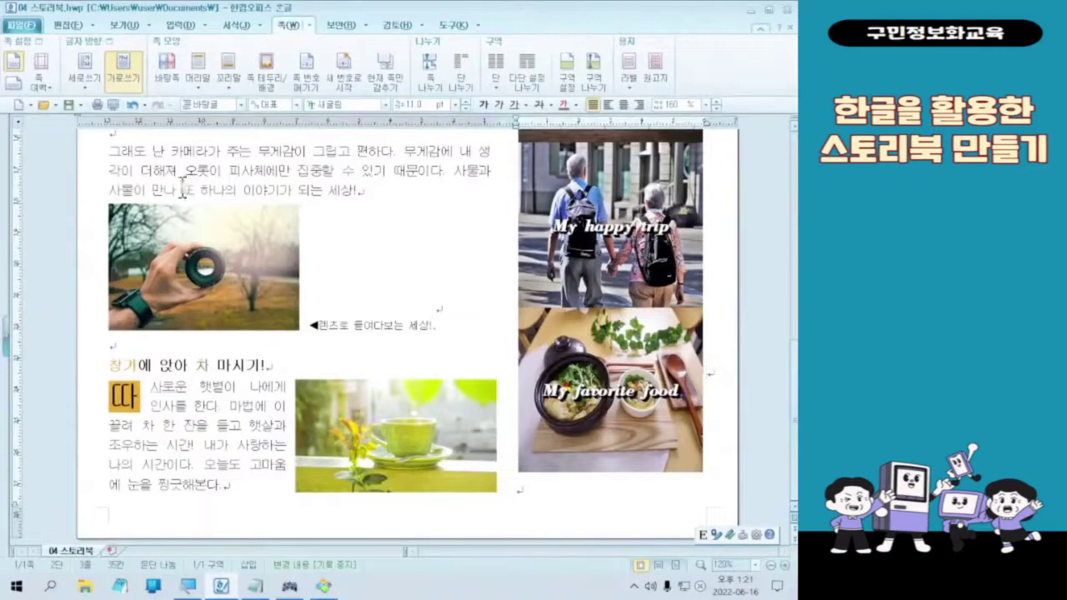
- Create a new blank document and set its top and bottom paper margins to 15 mm in the paper settings (편집 용지)
click(20, 107)
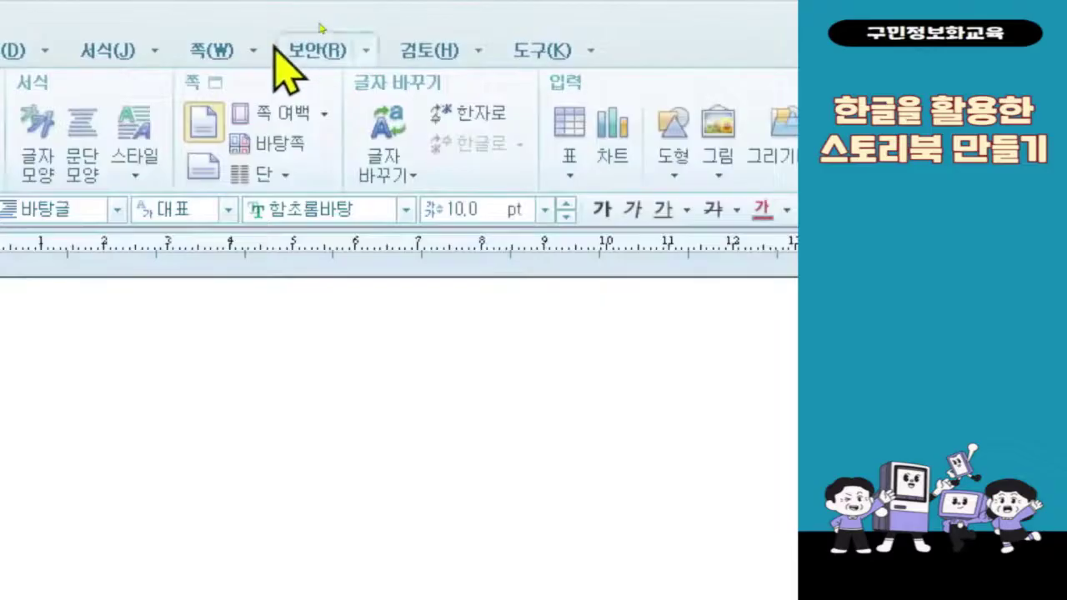
click(257, 48)
mouse_move(363, 51)
mouse_move(250, 52)
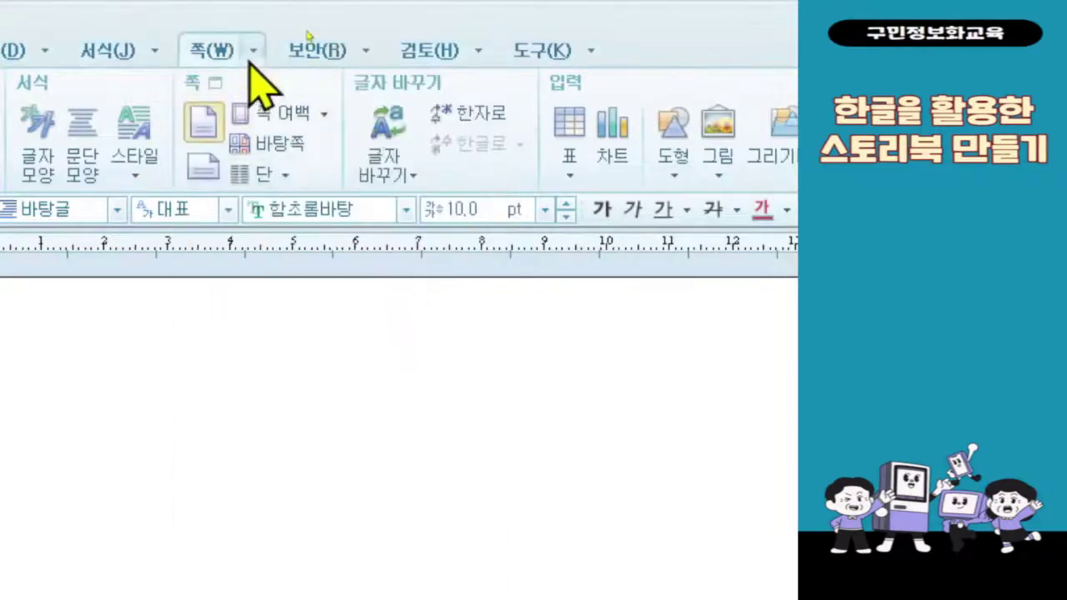
click(253, 51)
mouse_move(321, 52)
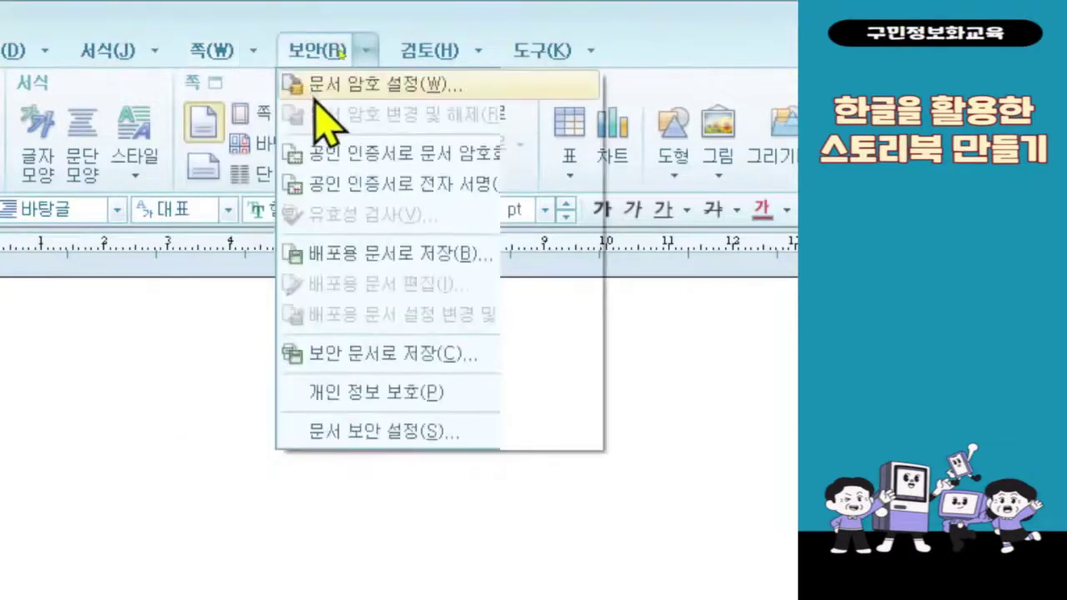
mouse_move(262, 55)
click(267, 81)
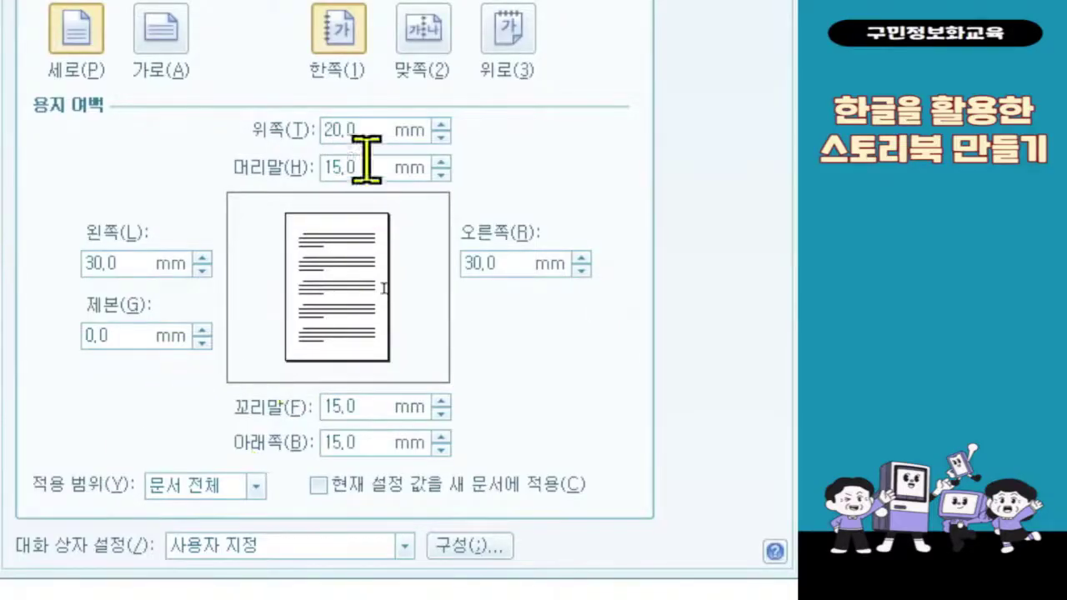
click(374, 134)
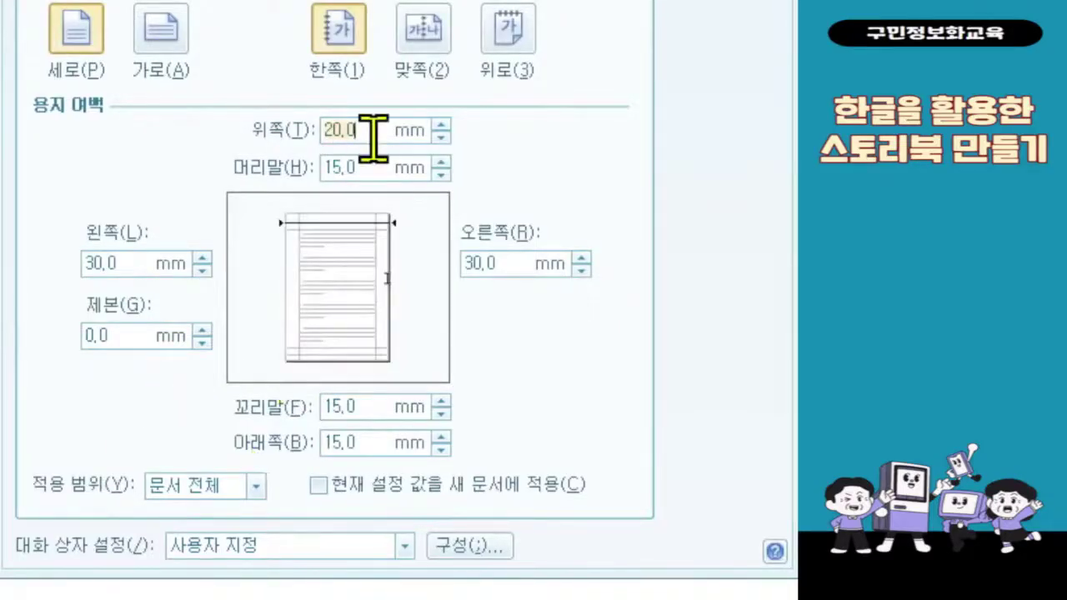
text(15)
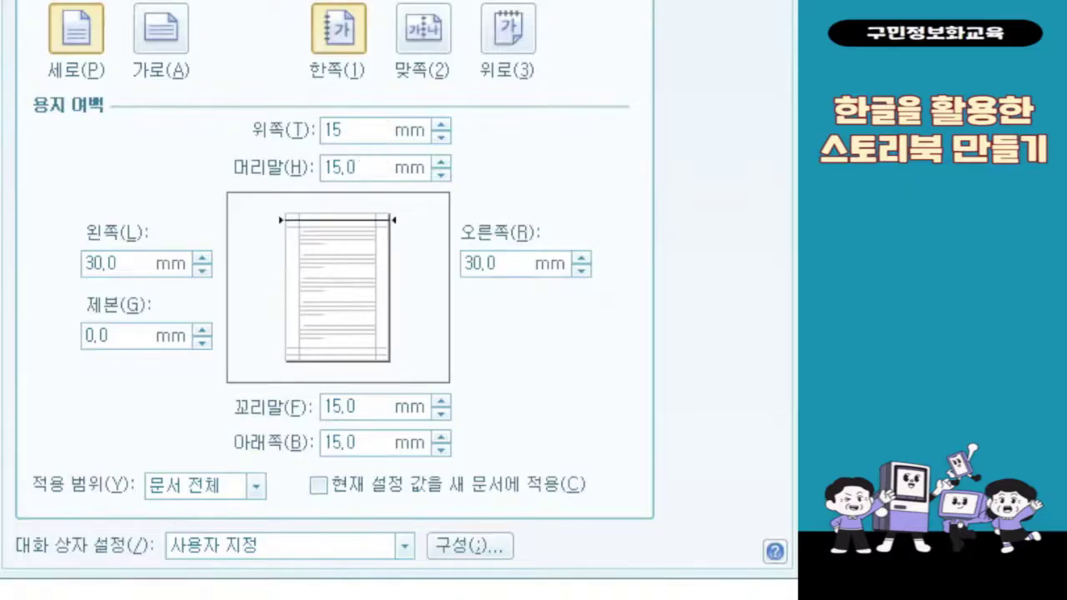
key(Tab)
text(15)
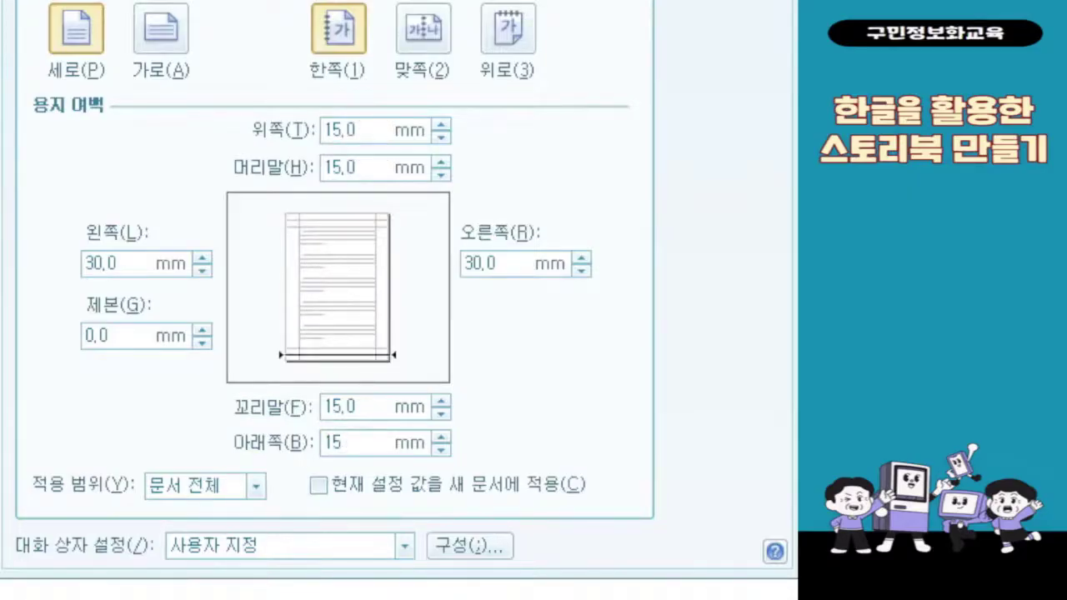
- Set the left and right paper margins to 20 mm and the header and footer margins to 0 mm, and apply the settings
key(Tab)
text(20)
key(Tab)
text(20)
key(Tab)
text(0)
key(Tab)
text(0)
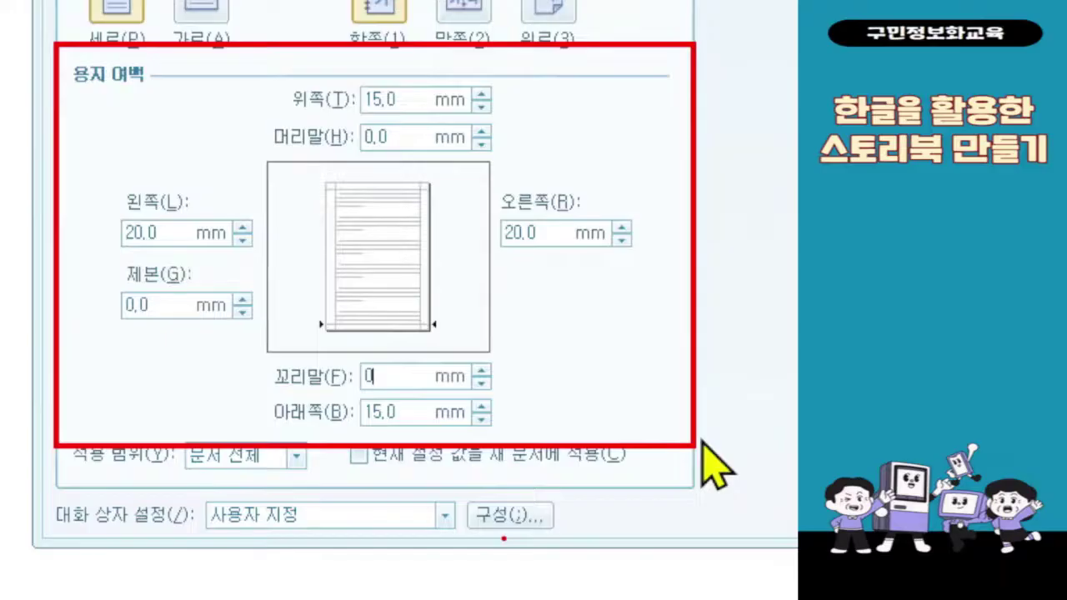
text(.0)
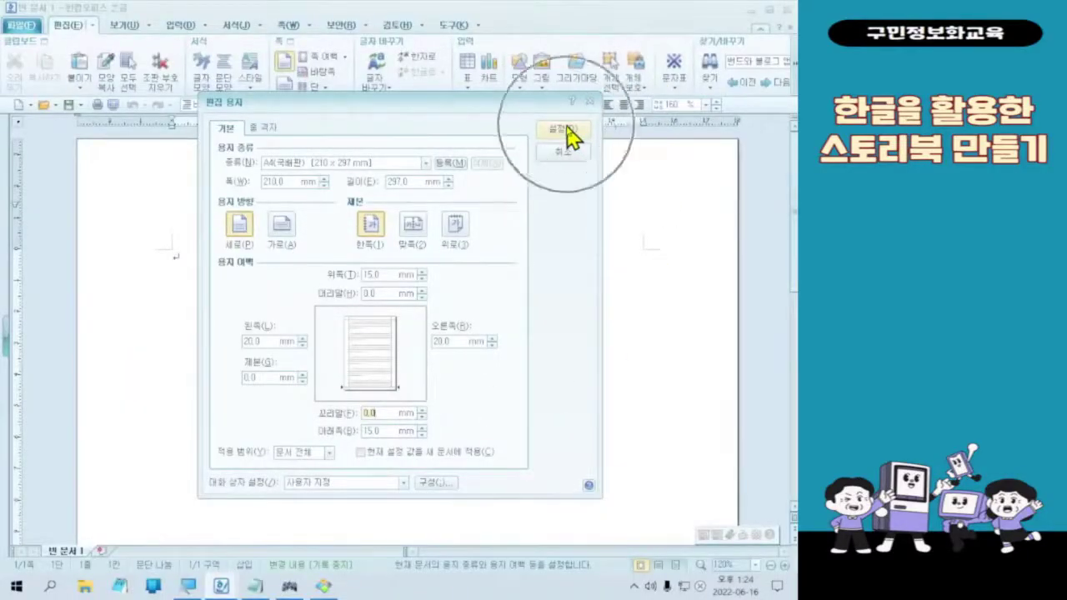
click(564, 131)
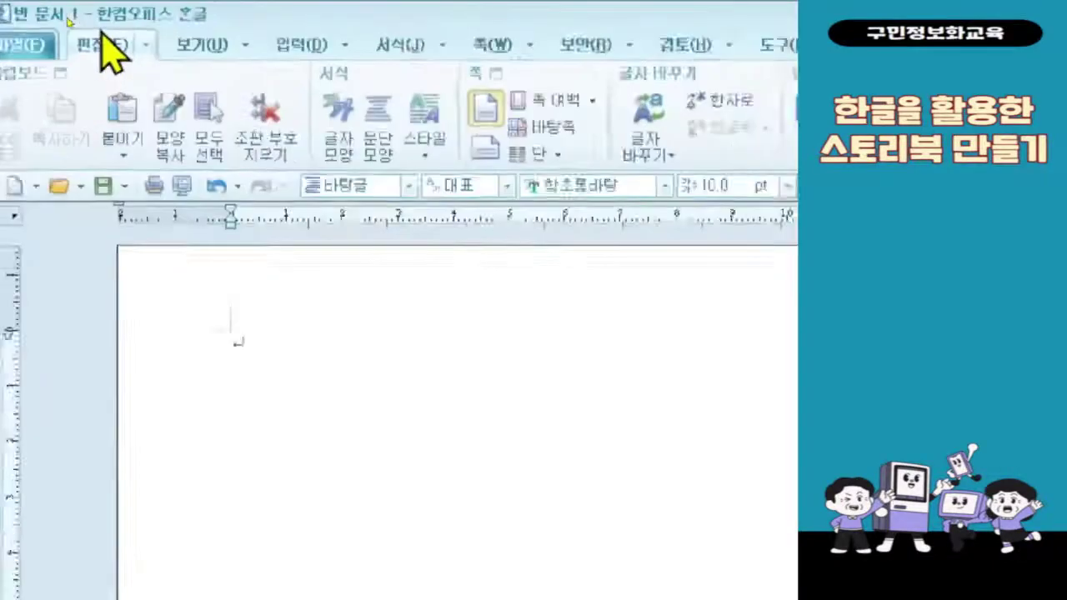
- Set the text font to HY견명조 and the font size to 13 pt
click(200, 46)
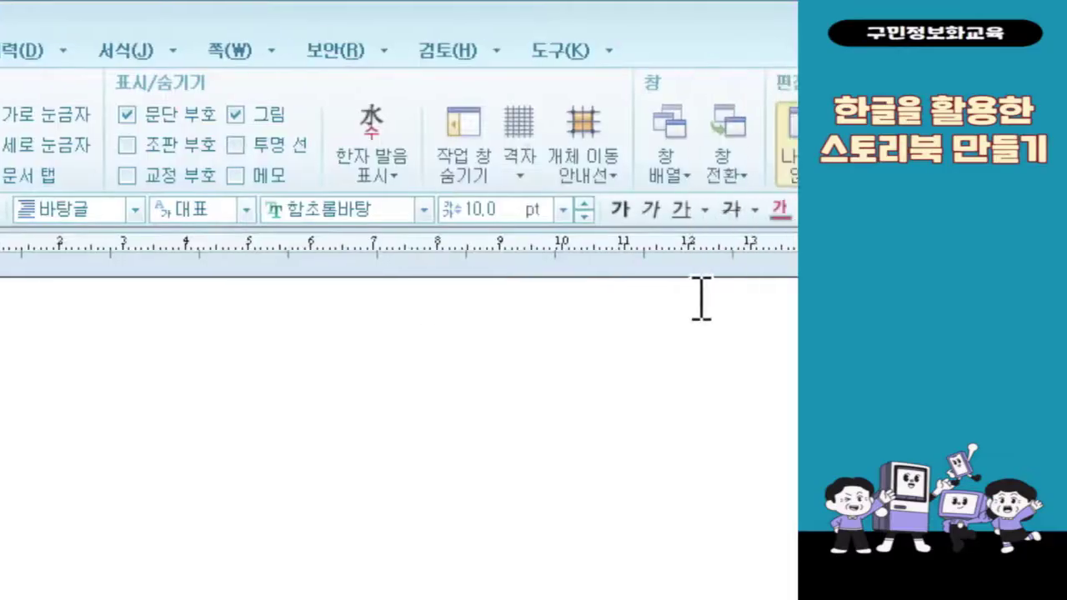
click(407, 210)
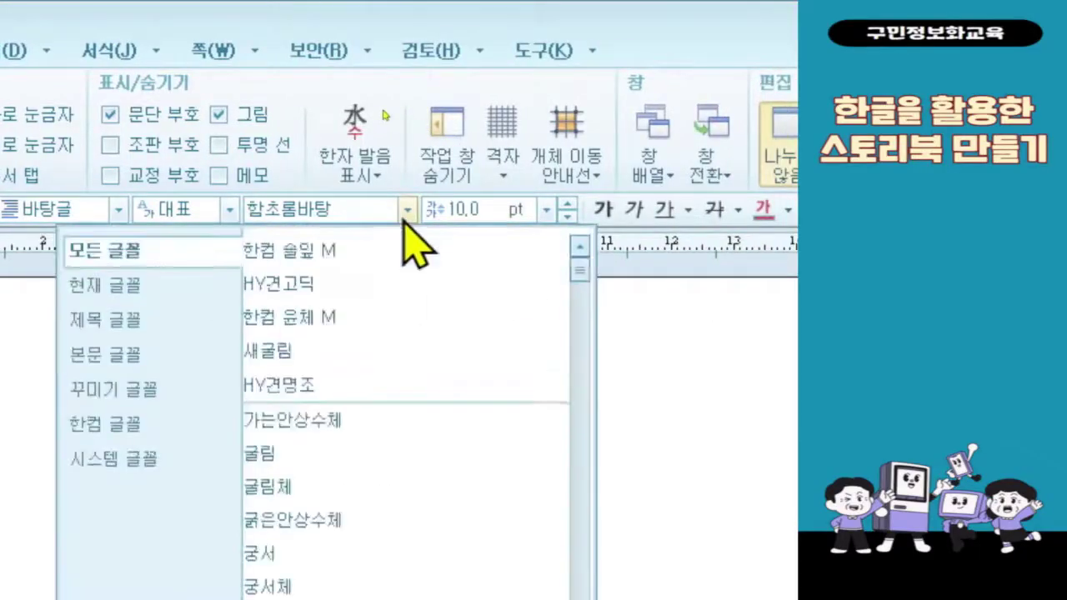
scroll(380, 350, down, 10)
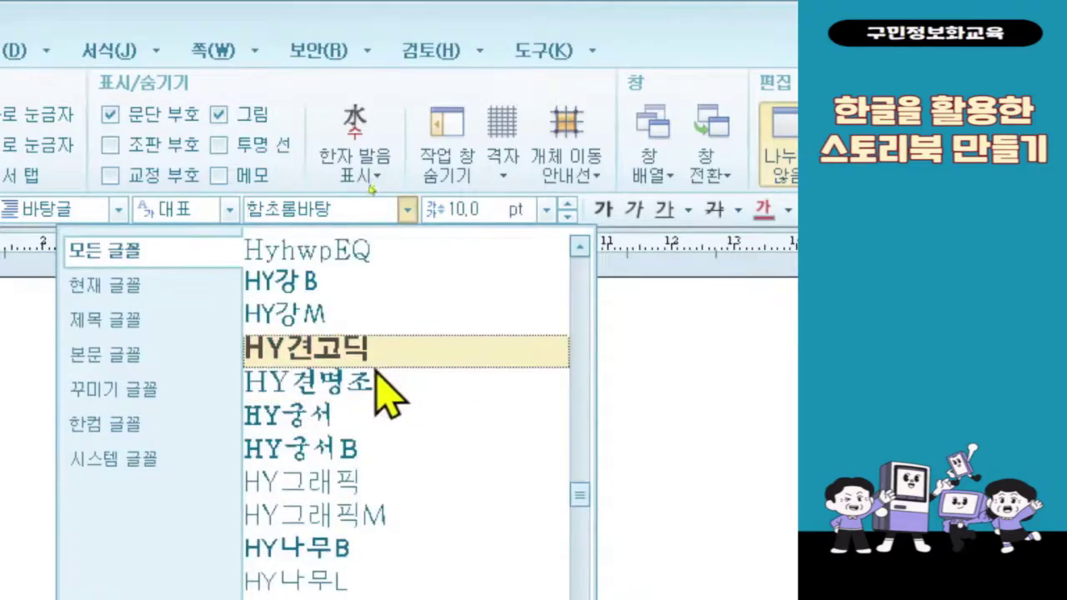
click(372, 385)
click(548, 210)
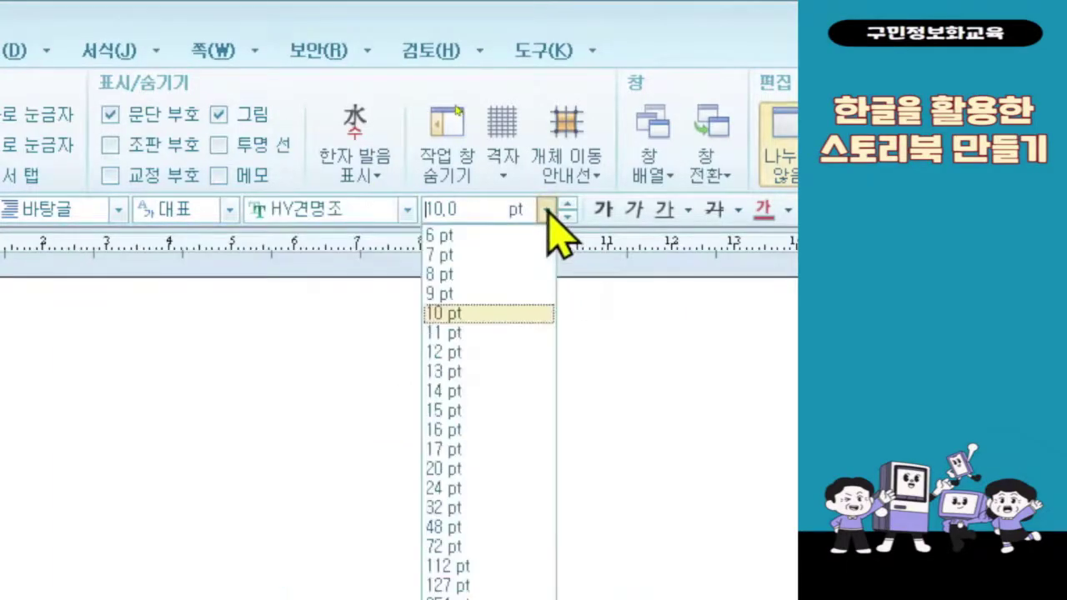
click(525, 411)
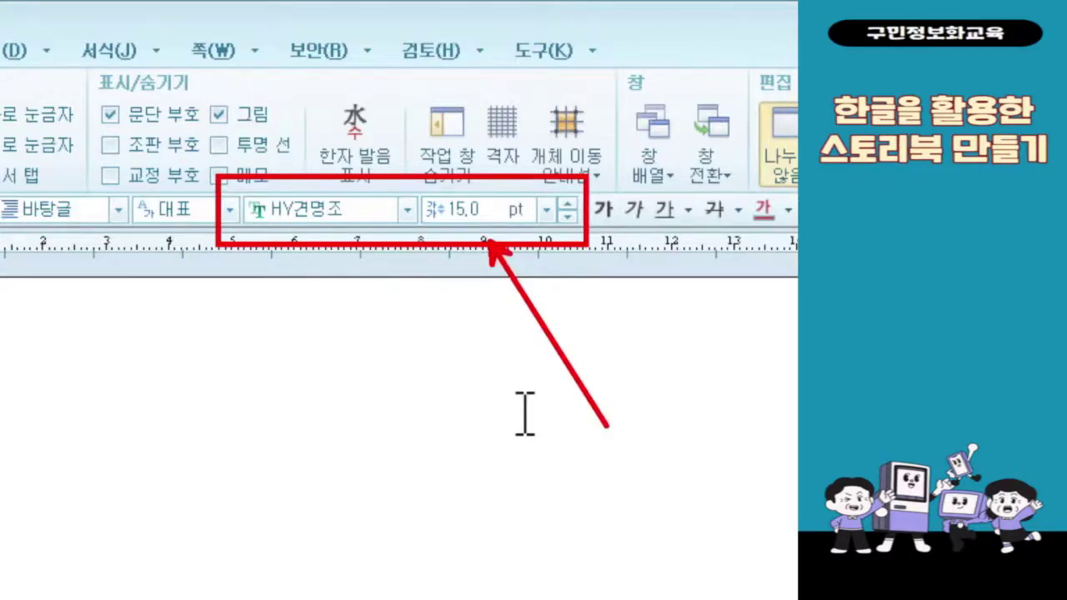
click(547, 209)
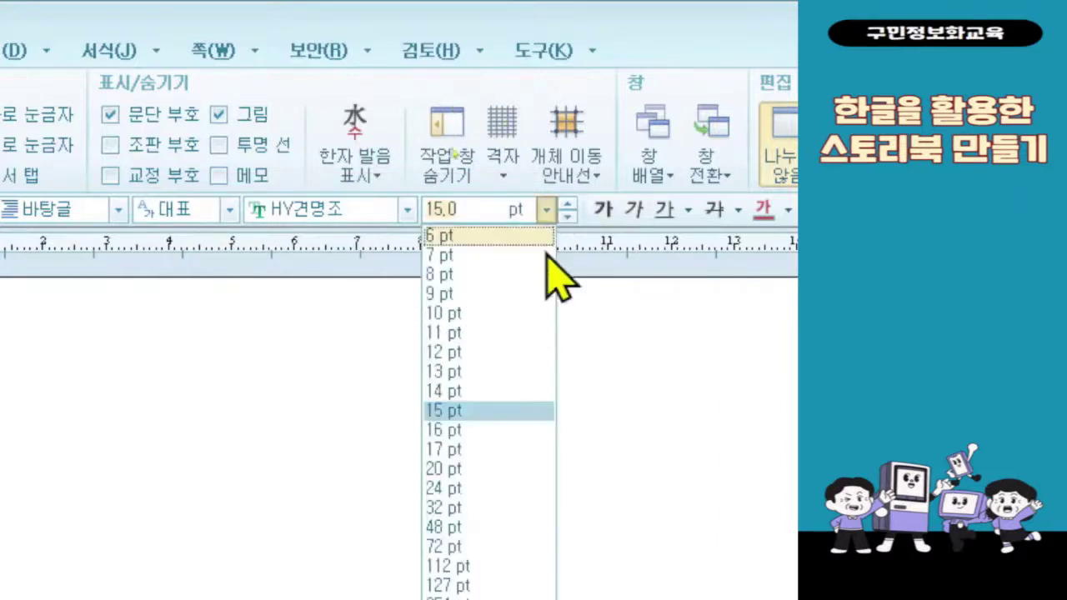
click(521, 372)
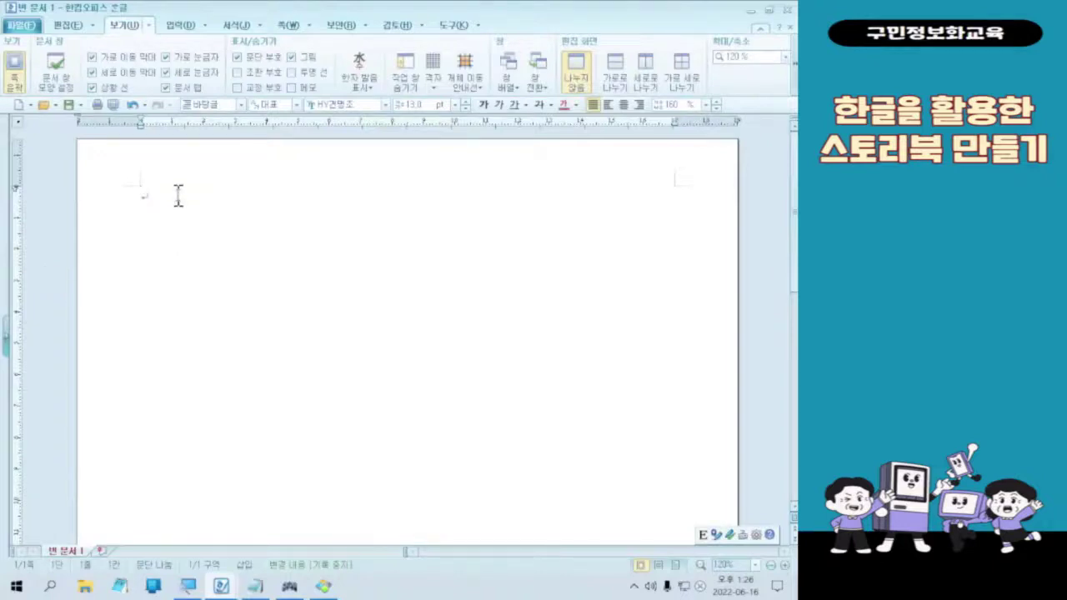
- Switch to FREEON Tester, test the Enter key and return to the blank document
click(289, 587)
key(Return)
key(Return)
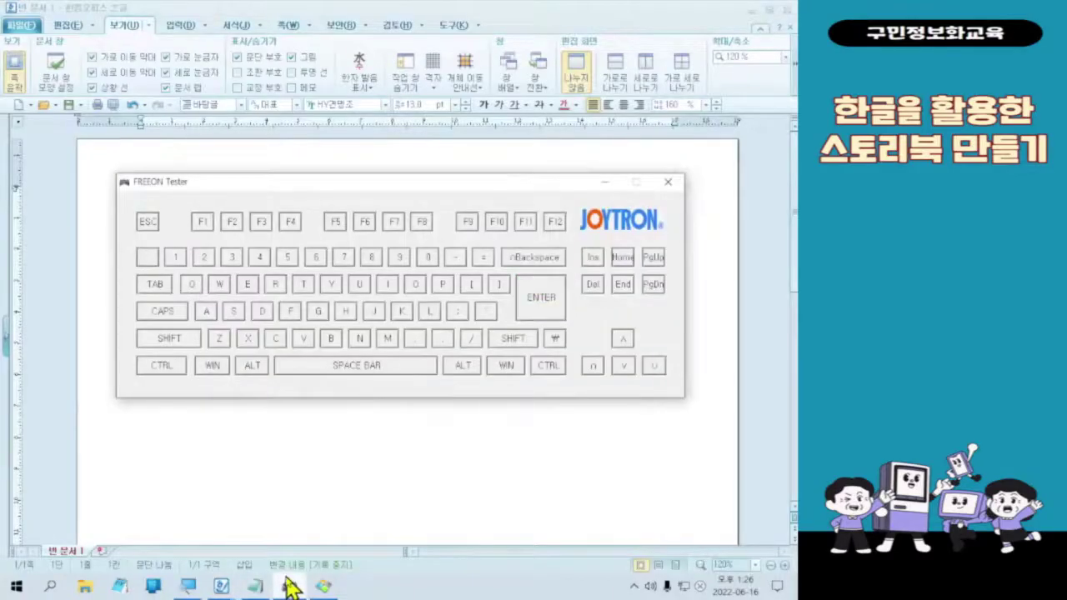
click(420, 12)
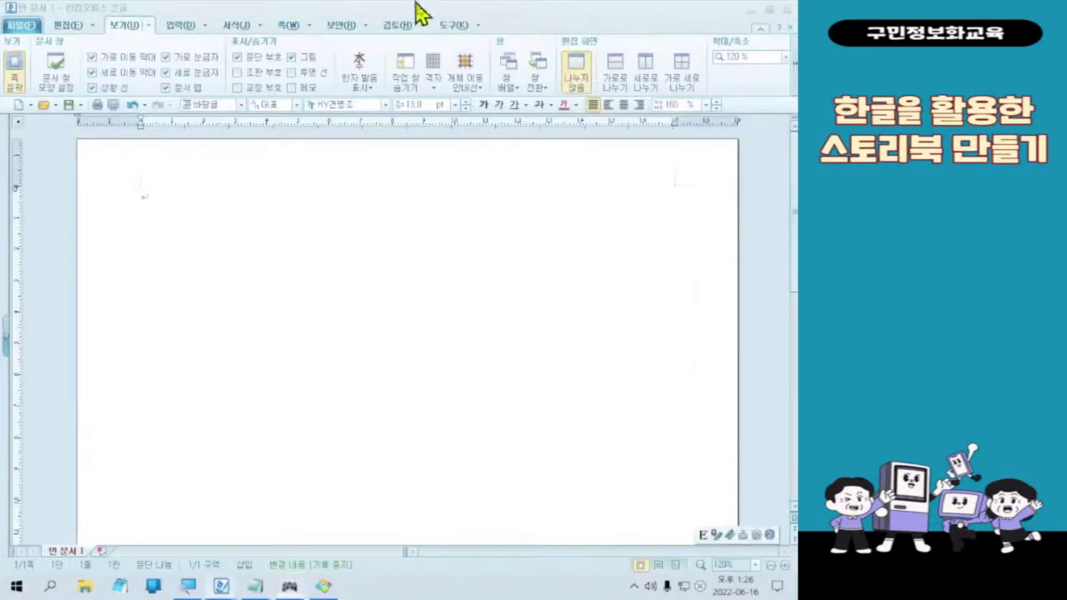
- Insert five empty lines at the start of the document
key(Return)
key(Return)
key(Return)
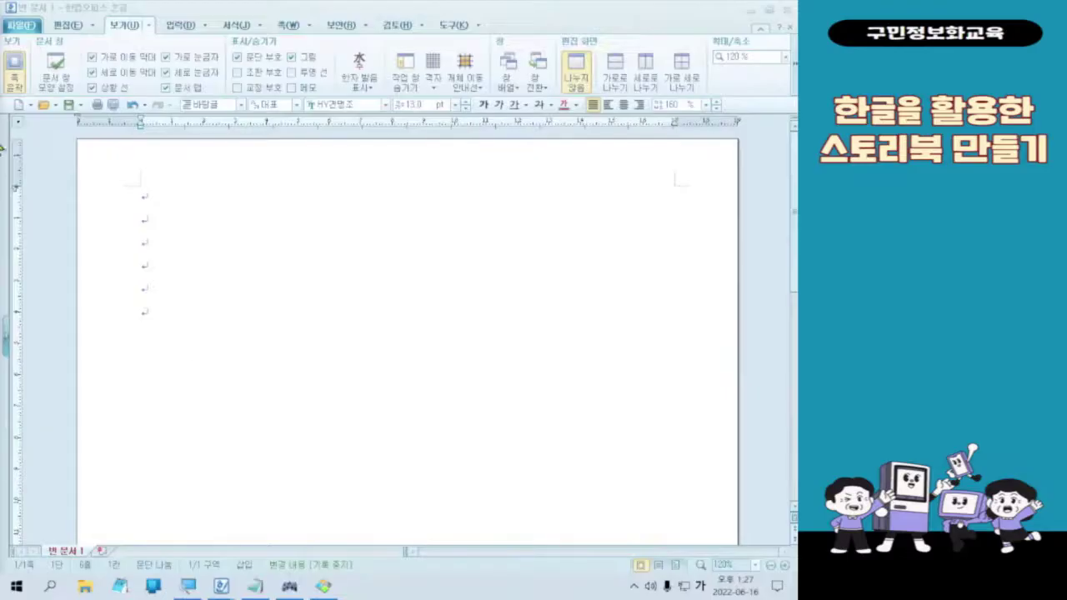
- Switch to the image viewer and examine the seasonal poem boxes on the "Four Seasons" sample page, outlining the spring and summer ones
click(333, 587)
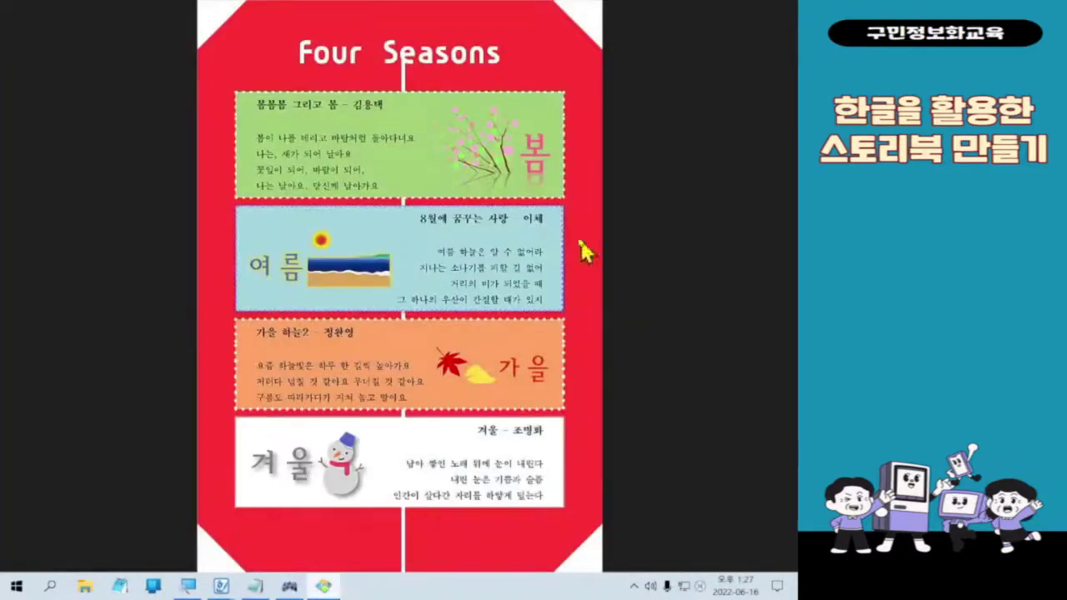
mouse_move(231, 89)
mouse_down()
mouse_move(567, 180)
mouse_move(571, 191)
mouse_up()
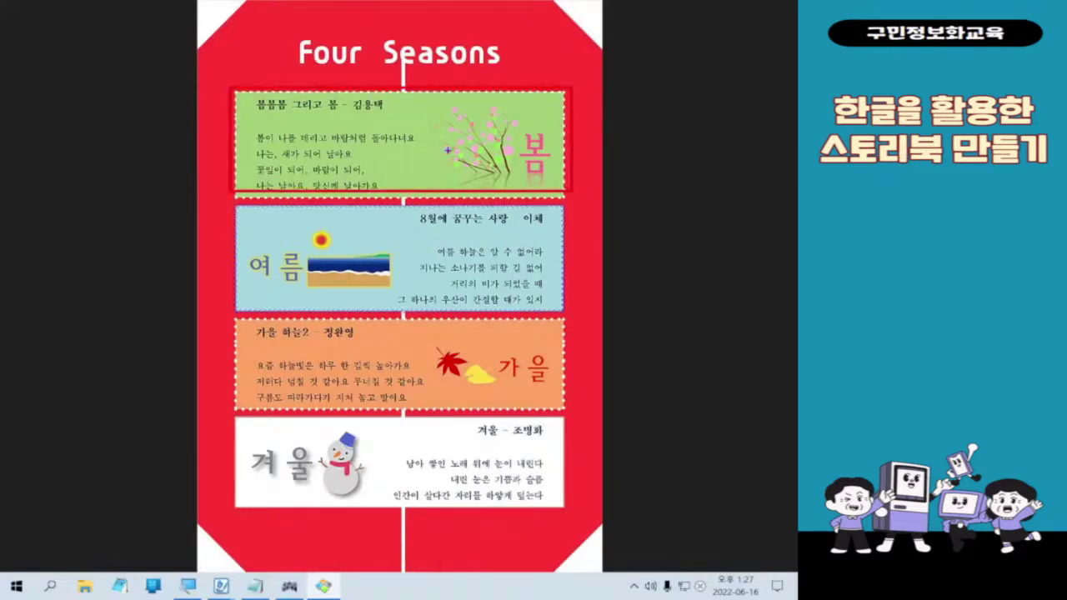
mouse_move(236, 88)
mouse_down()
mouse_move(520, 193)
mouse_move(569, 194)
mouse_up()
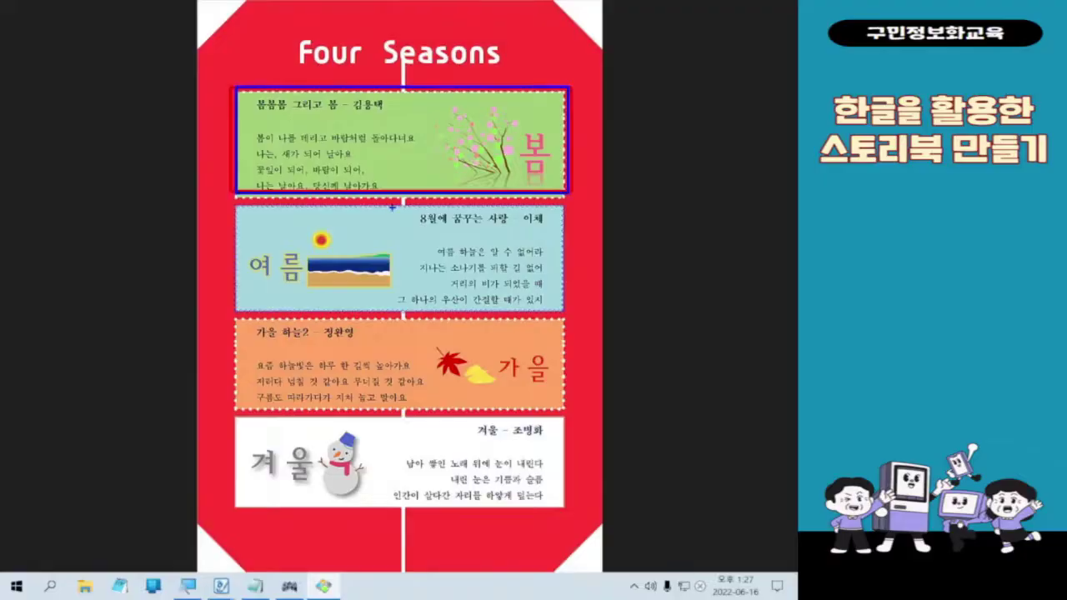
mouse_move(243, 208)
mouse_down()
mouse_move(371, 238)
mouse_move(567, 310)
mouse_up()
click(553, 501)
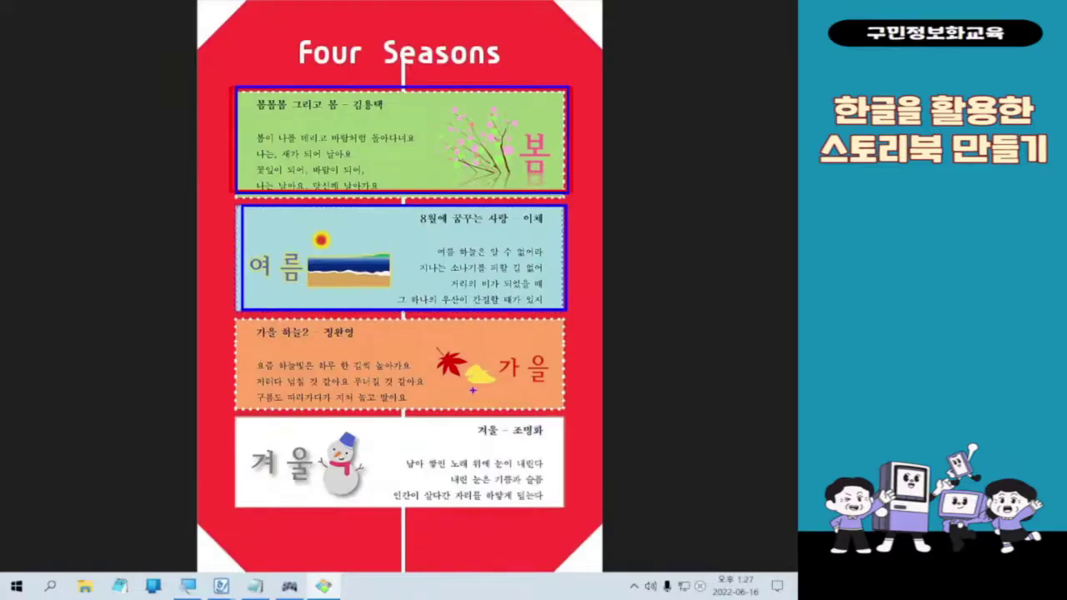
key(Escape)
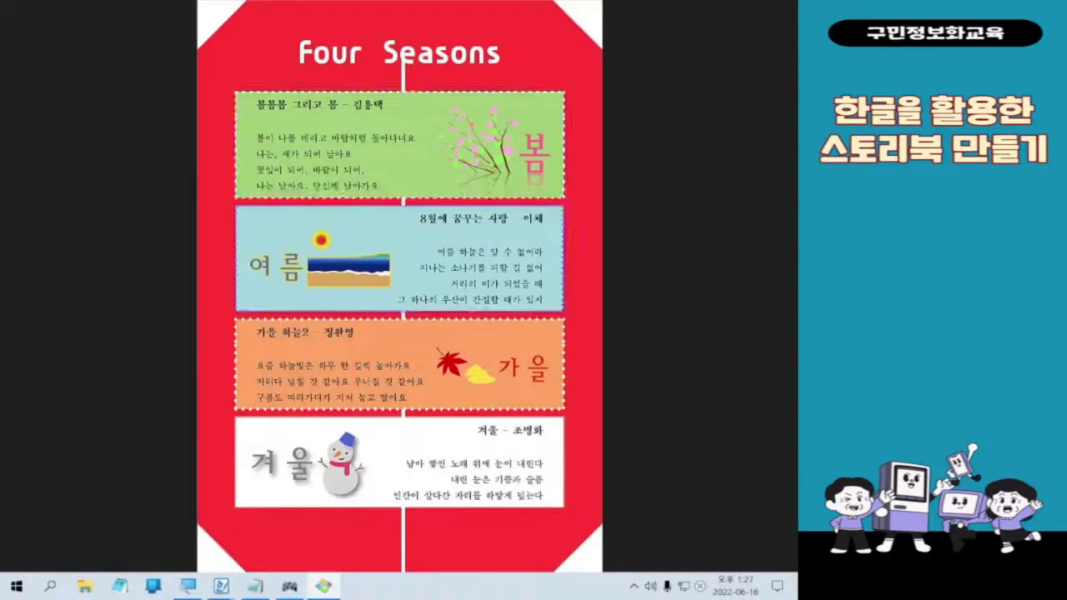
key(Hangul)
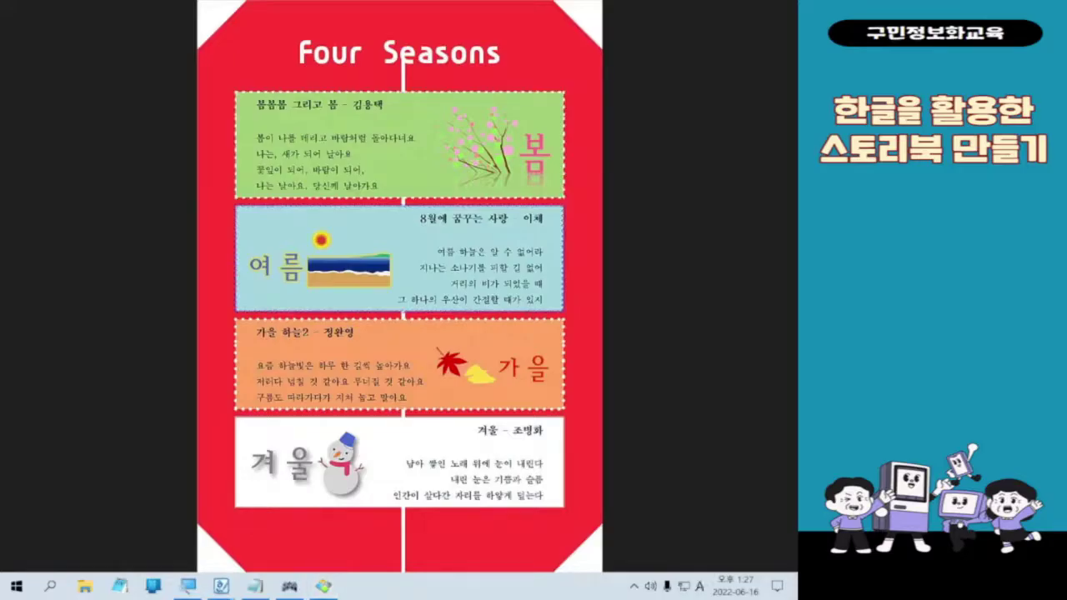
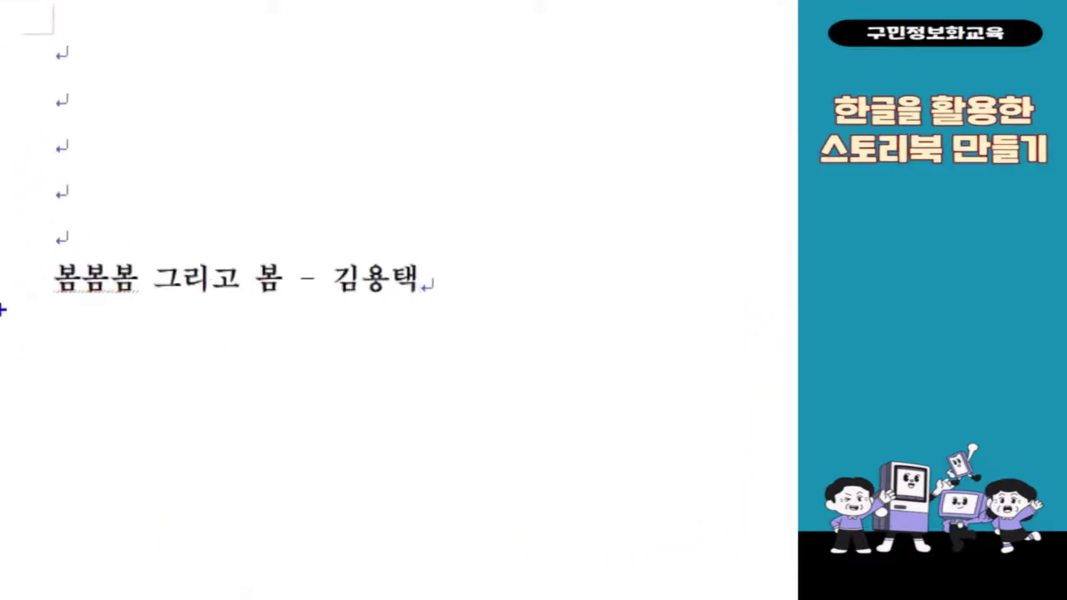
drag(36, 251, 462, 340)
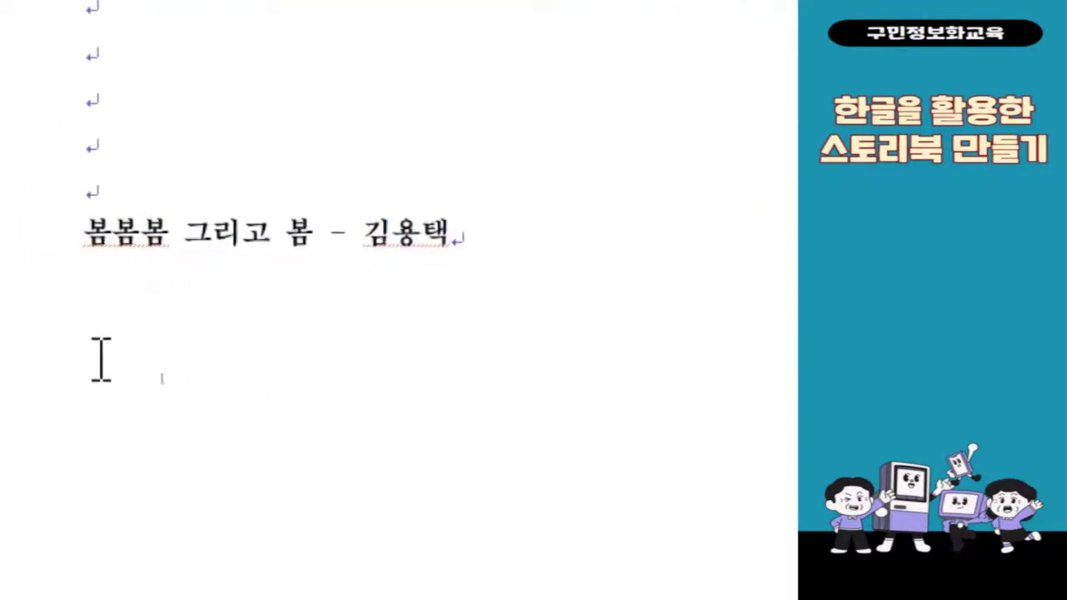
key(Return)
key(Return)
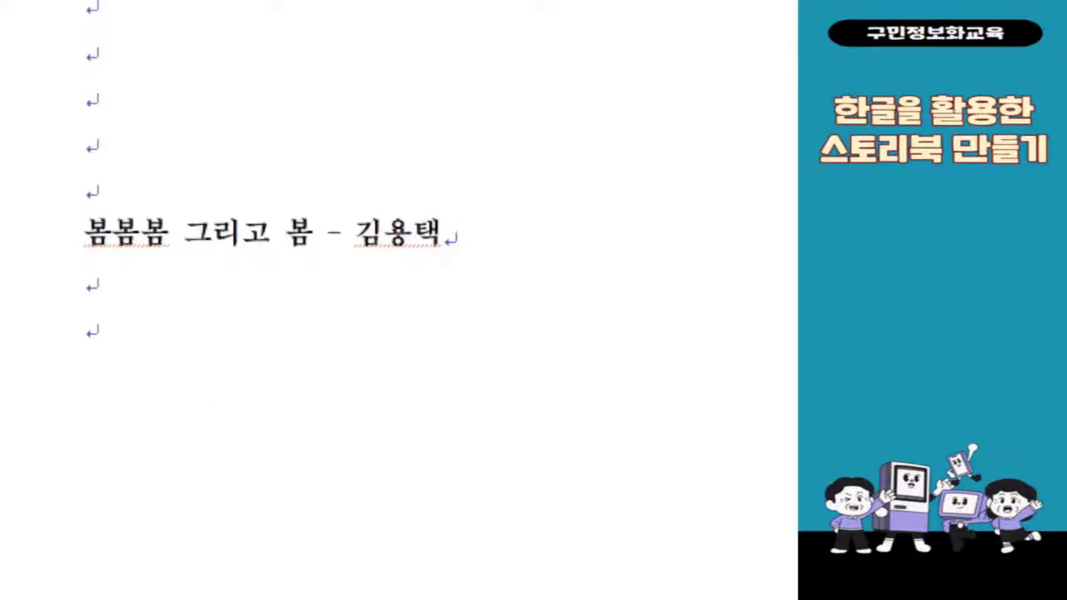
key(BackSpace)
key(BackSpace)
click(230, 394)
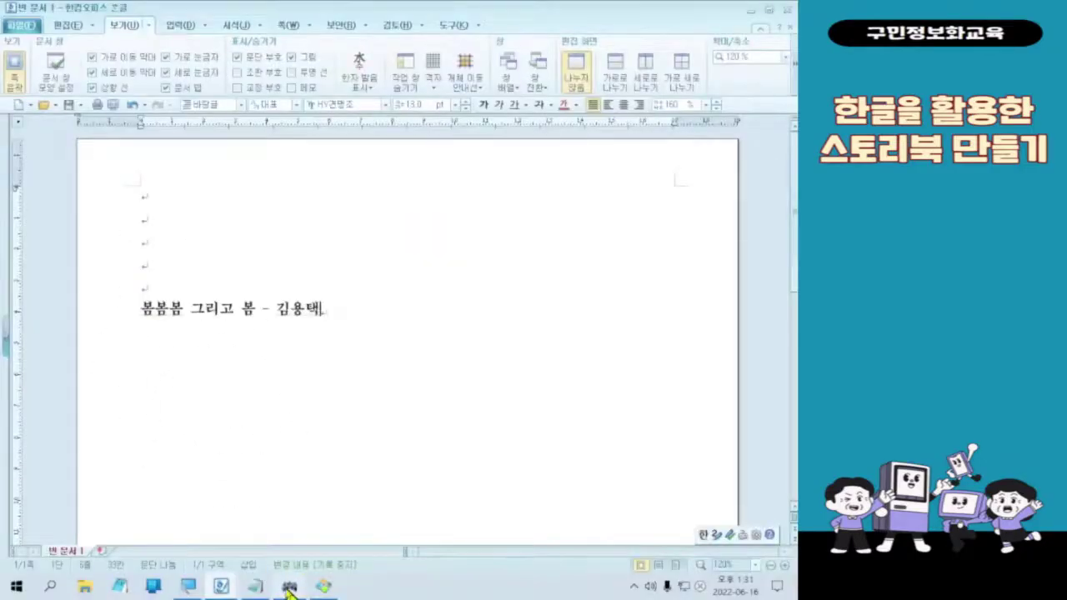
- Switch to FREEON Tester and try out the Shift and Enter key combination several times
click(287, 587)
key(ctrl)
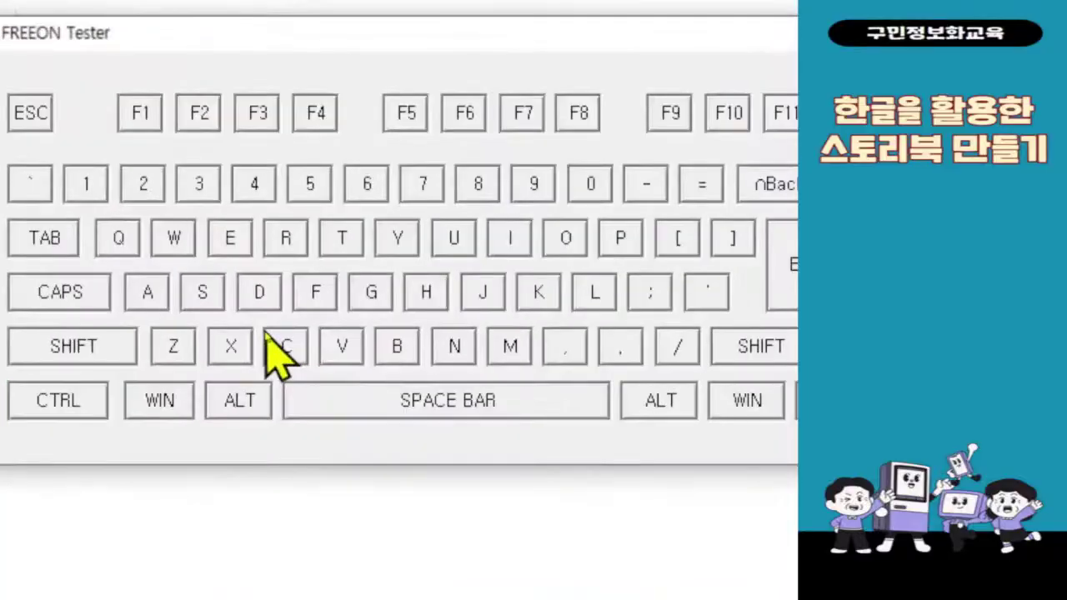
key(shift)
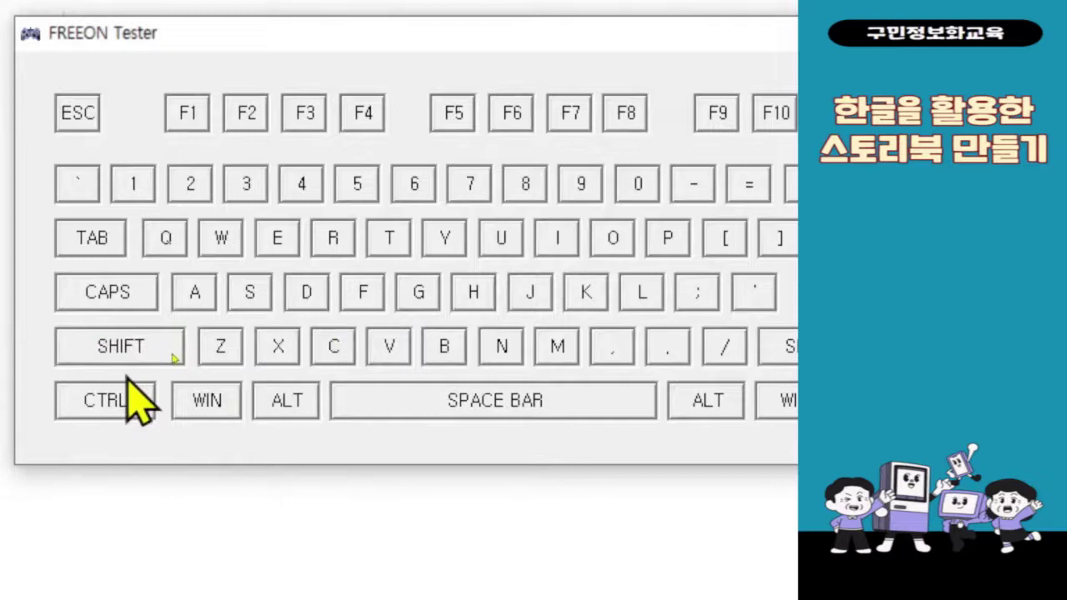
key(shift)
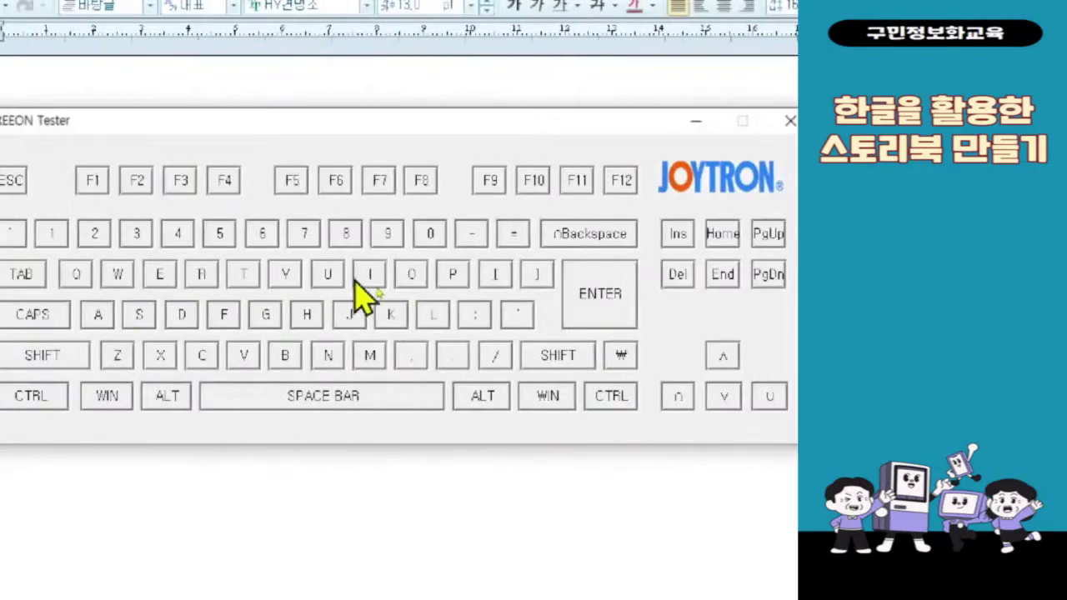
key(shift)
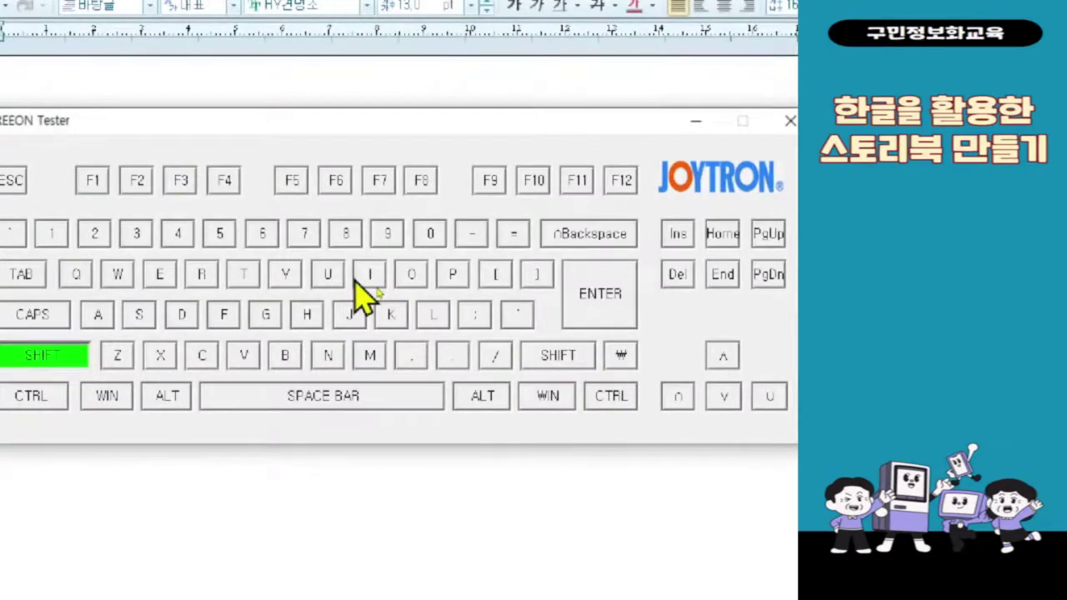
key(shift+Return)
key(shift+Return)
key(shift)
key(shift+Return)
key(shift+Return)
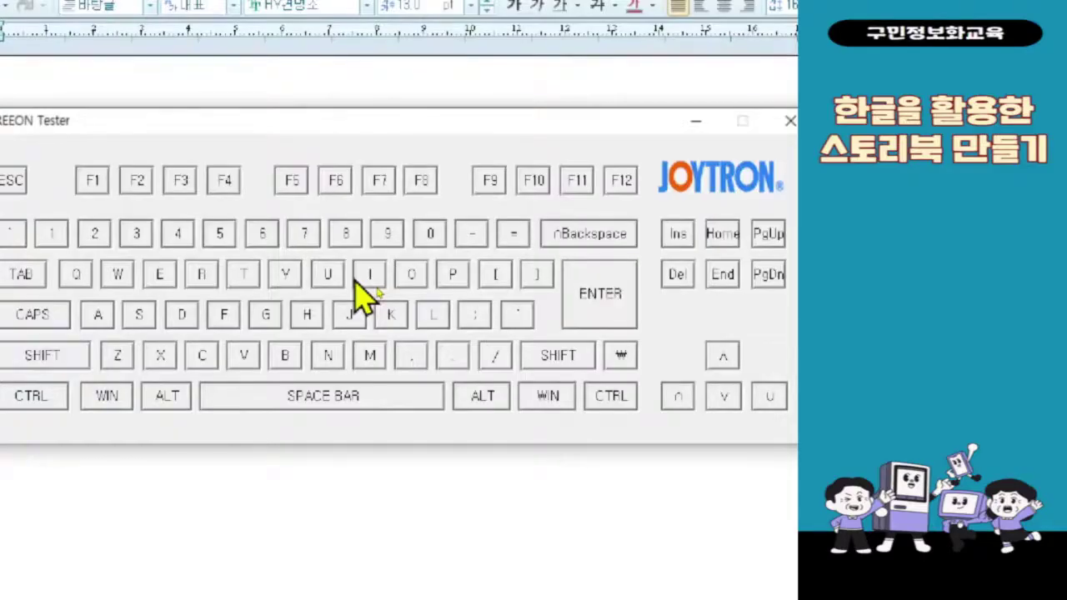
- Leave the key tester and add two line breaks within the paragraph after the spring poem's title line
click(649, 122)
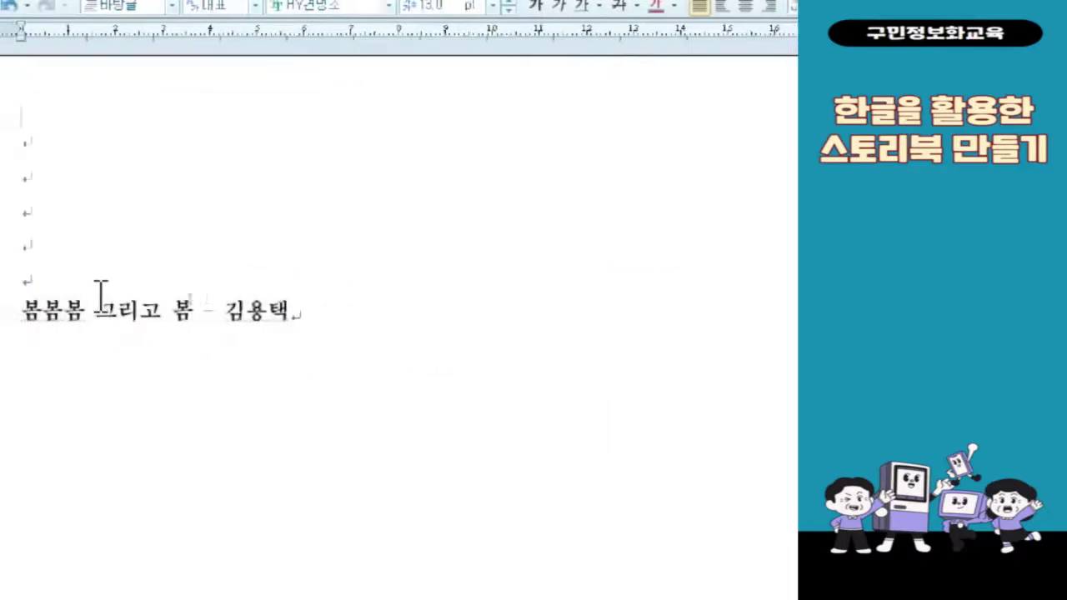
key(shift+Return)
key(shift+Return)
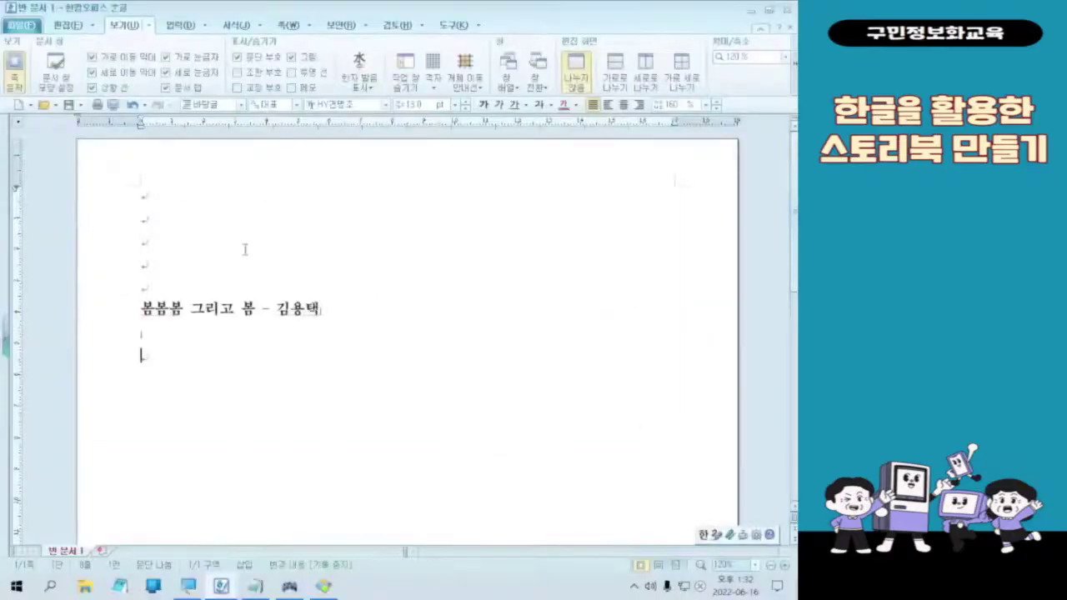
click(217, 368)
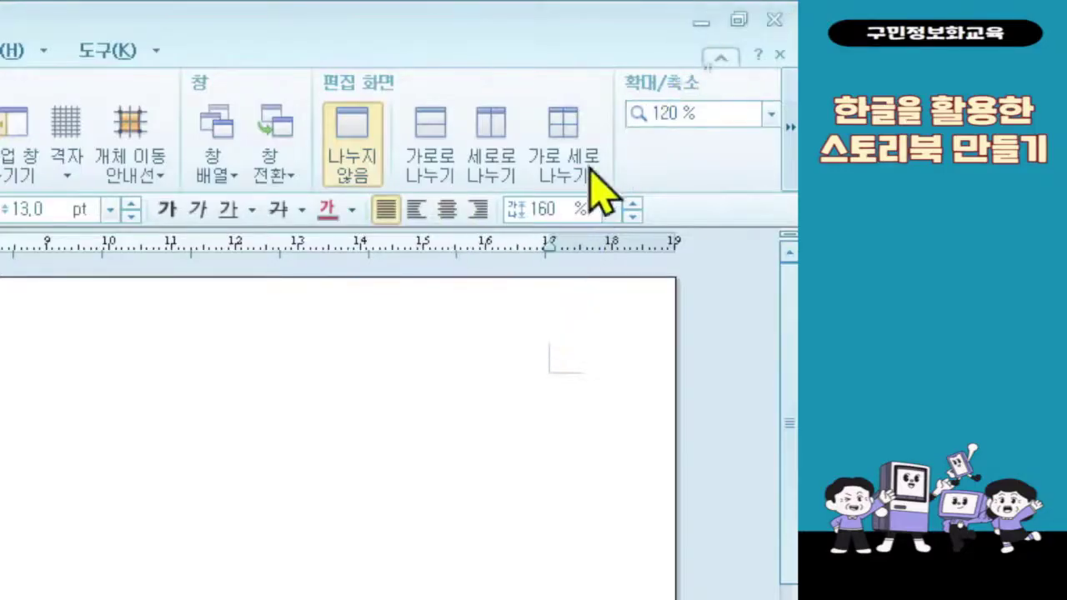
- Minimize the open windows and open the 예제파일 folder on the desktop
click(700, 23)
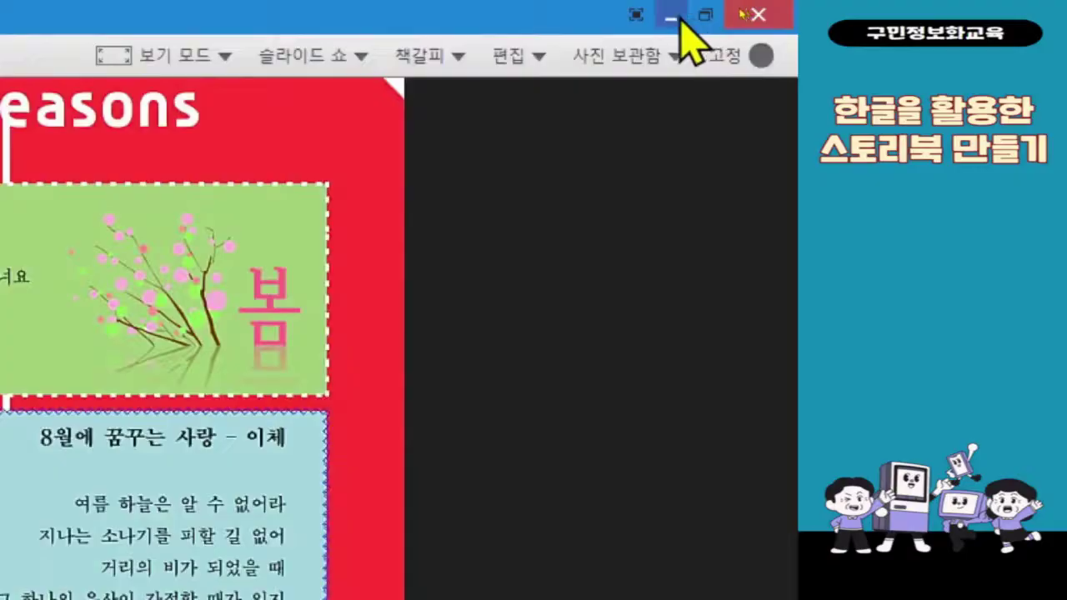
click(672, 17)
click(700, 22)
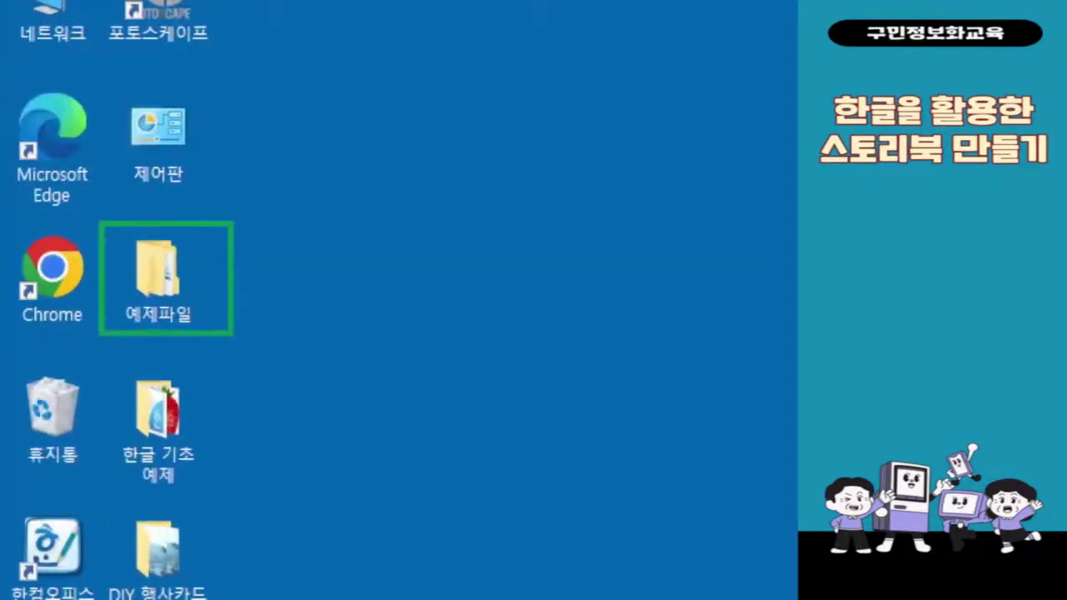
drag(257, 246, 310, 249)
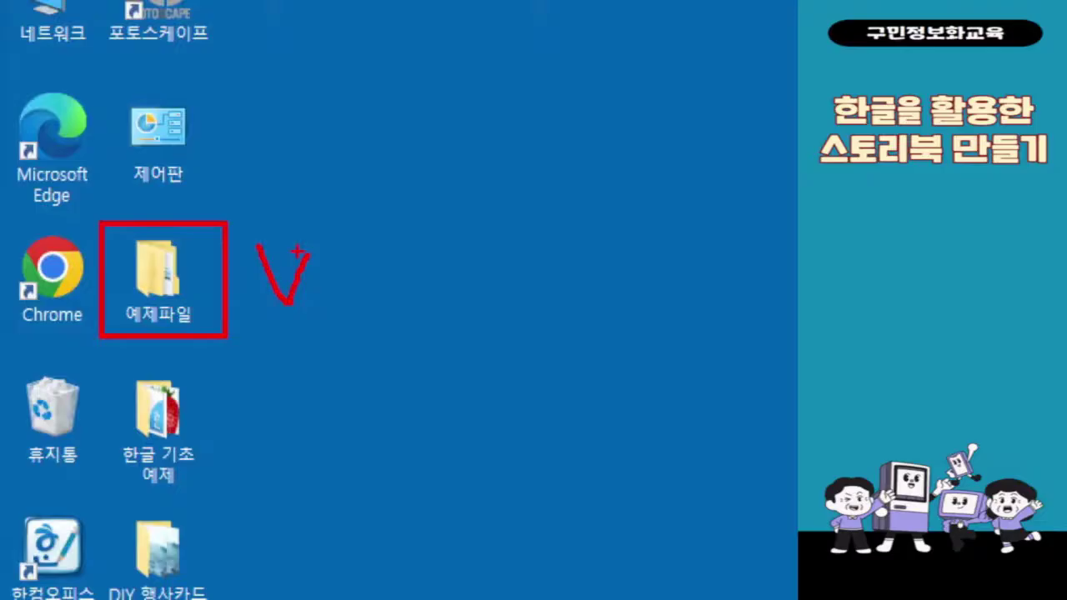
double_click(200, 258)
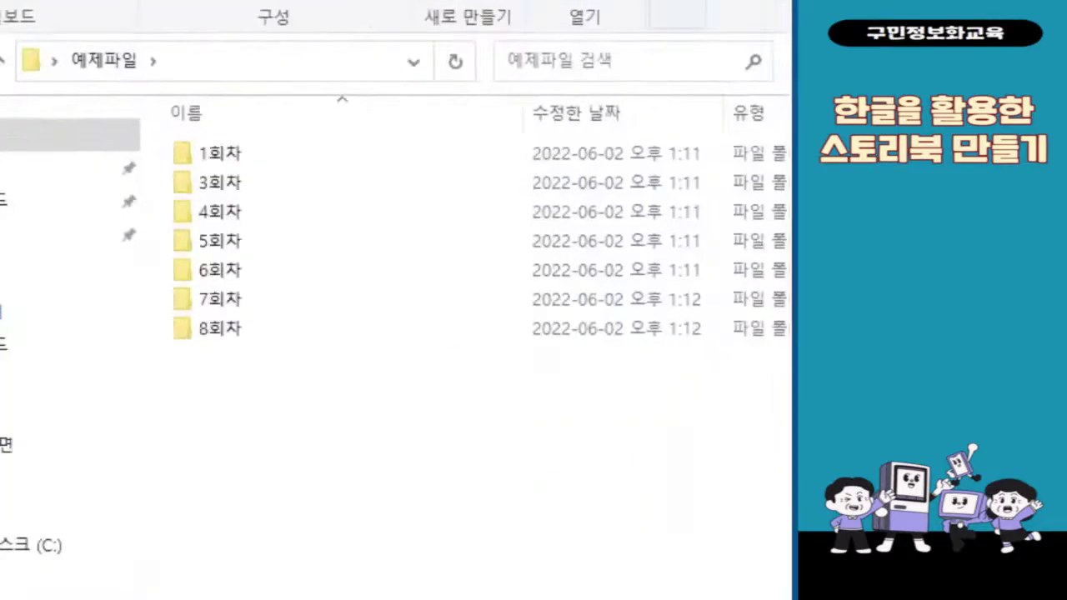
- Open the 5회차 folder and the text file 사계절 시 inside it
mouse_move(162, 228)
mouse_down()
mouse_move(282, 249)
mouse_move(290, 261)
mouse_move(344, 232)
mouse_up()
drag(335, 231, 348, 228)
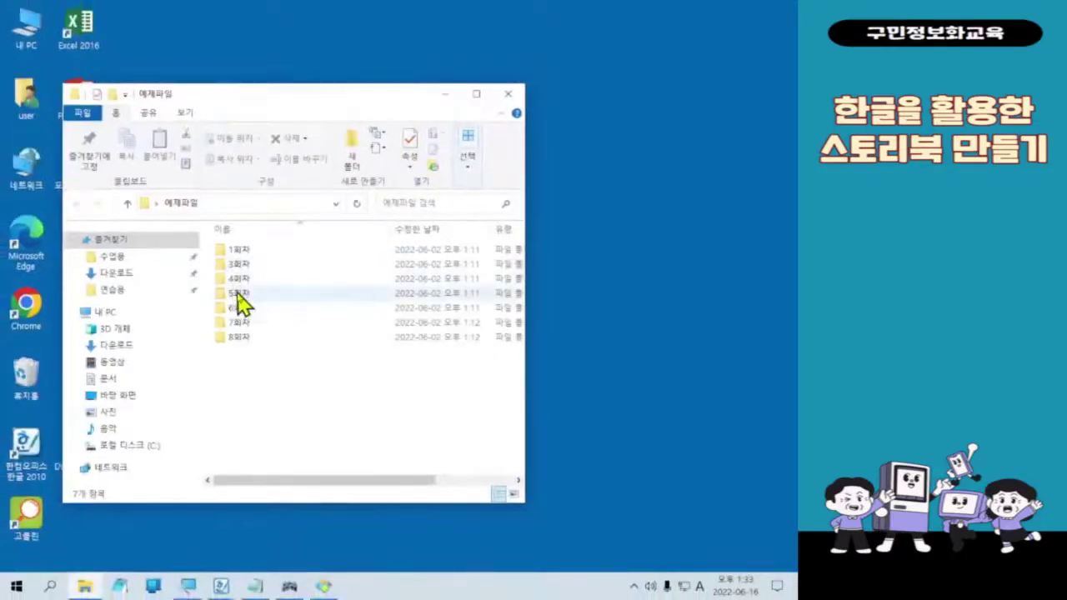
double_click(224, 243)
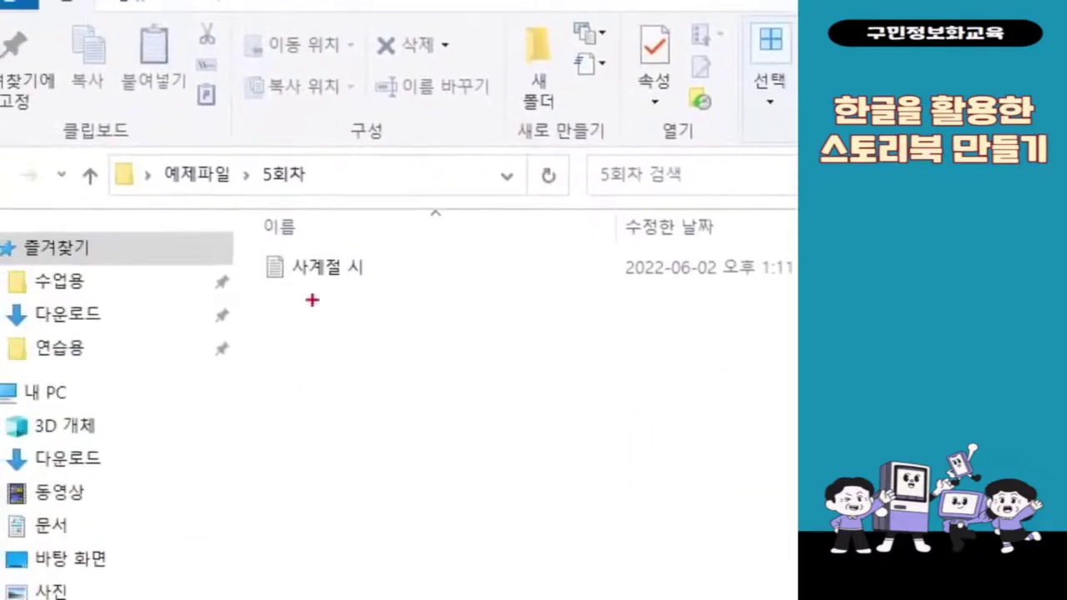
mouse_move(236, 241)
mouse_down()
mouse_move(316, 298)
mouse_move(413, 315)
mouse_up()
drag(434, 248, 482, 242)
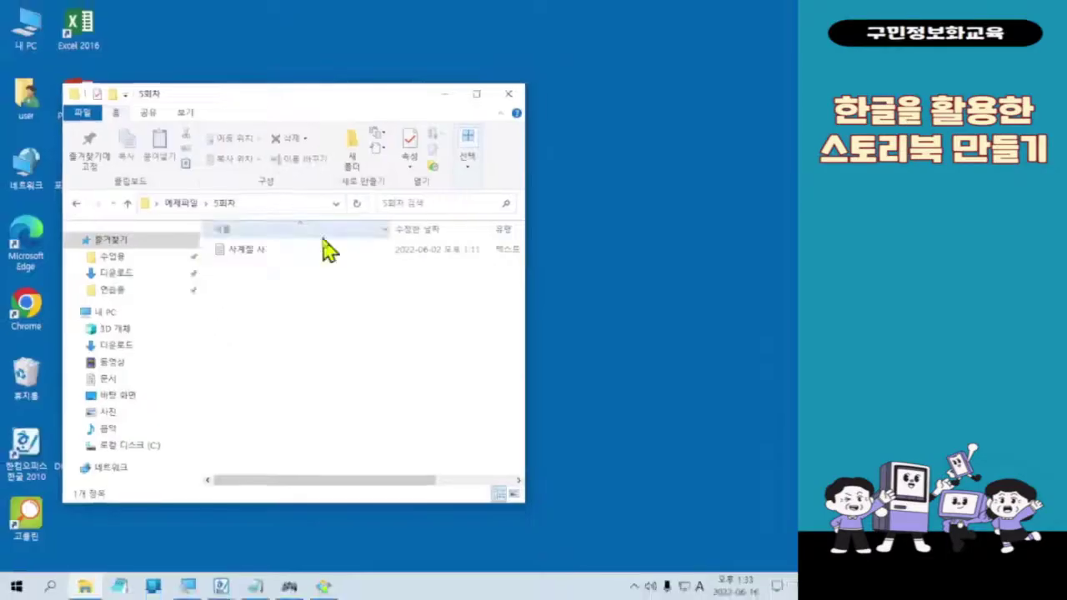
double_click(416, 286)
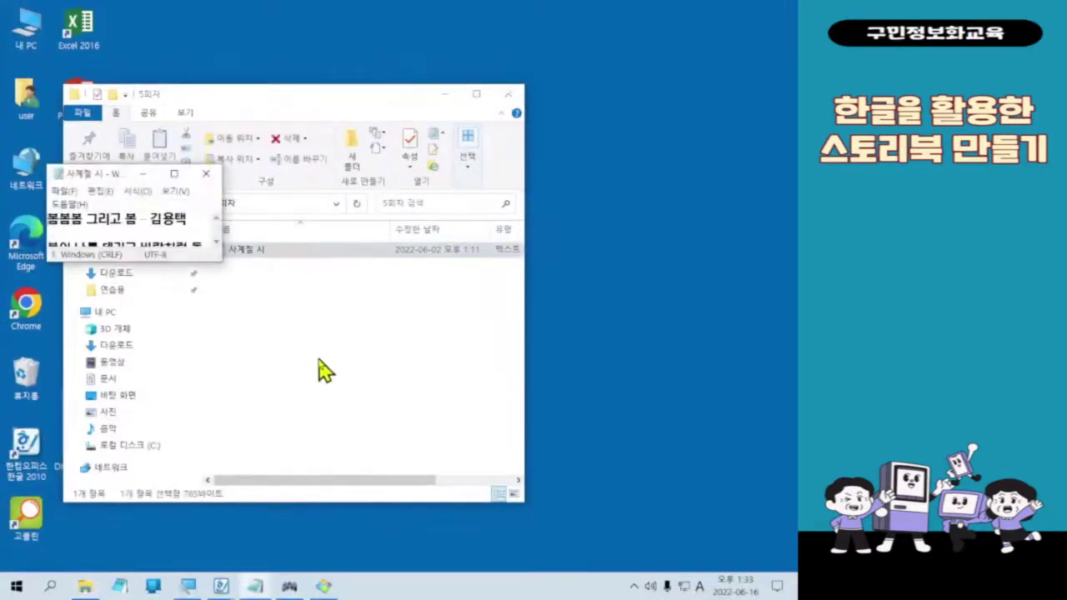
- Enlarge the 사계절 시 text window and reposition it so the spring and summer poems can be read
drag(219, 260, 505, 467)
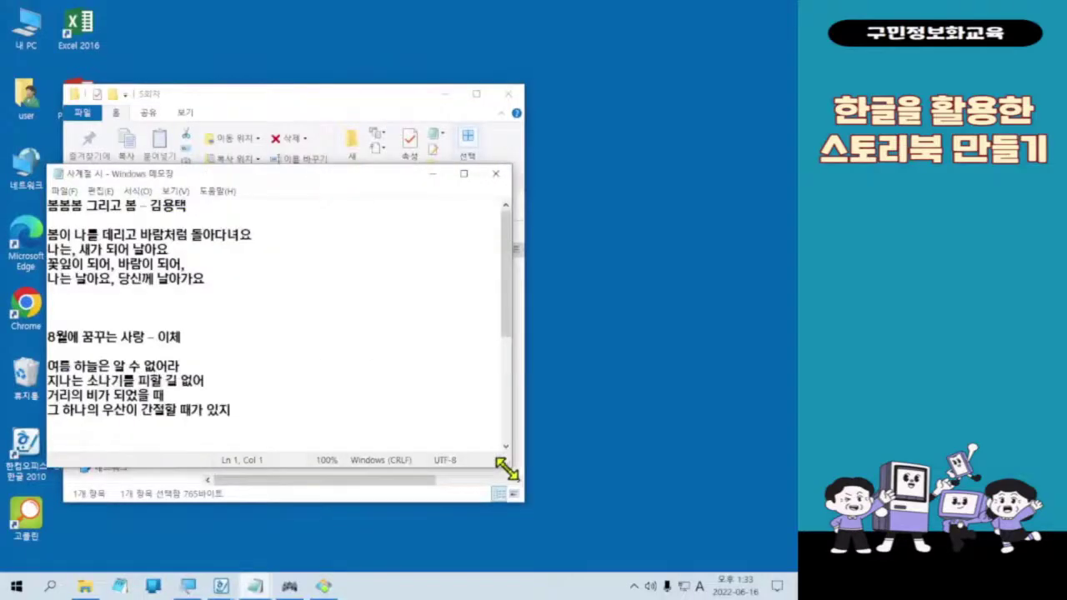
drag(316, 175, 345, 127)
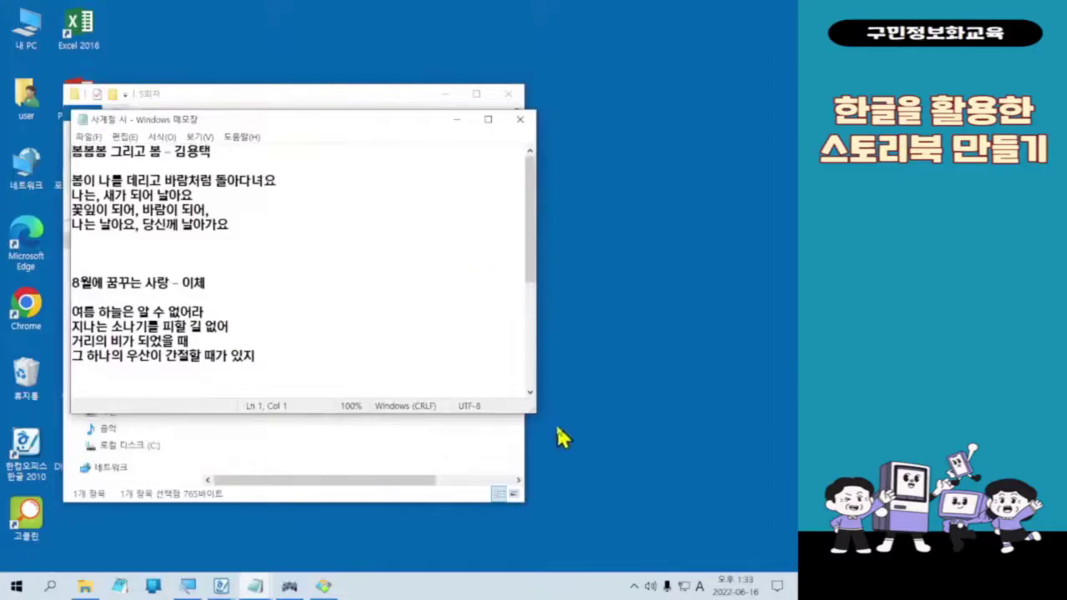
drag(536, 406, 445, 471)
mouse_move(439, 411)
mouse_down()
mouse_move(353, 553)
mouse_move(464, 553)
mouse_move(468, 426)
mouse_move(443, 437)
mouse_move(445, 399)
mouse_up()
click(193, 204)
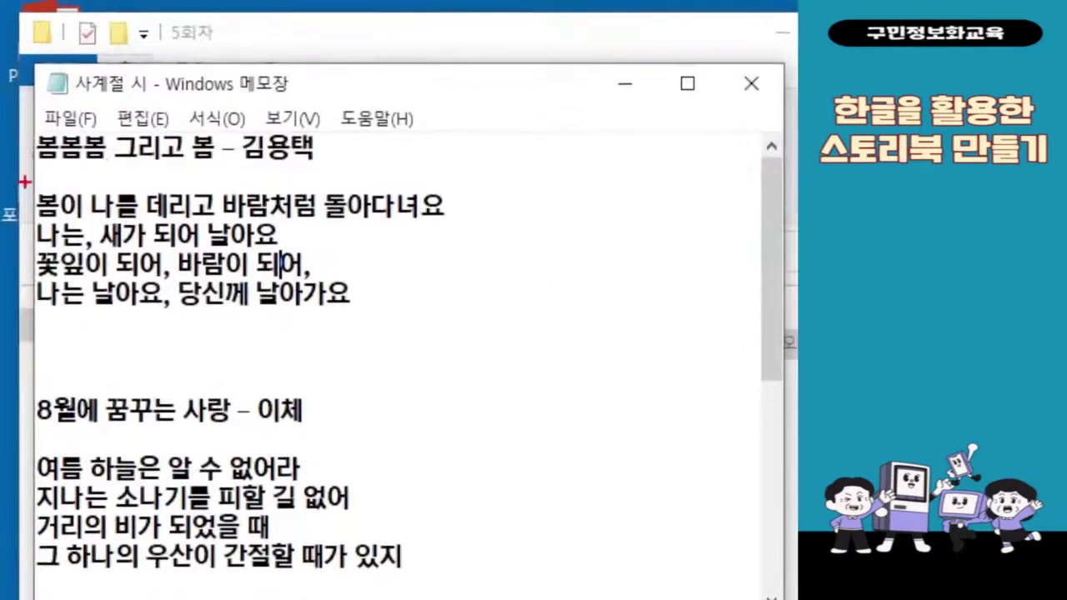
- Copy the four body lines of the spring poem, leaving out its title
mouse_move(20, 178)
mouse_down()
mouse_move(317, 281)
mouse_move(471, 320)
mouse_up()
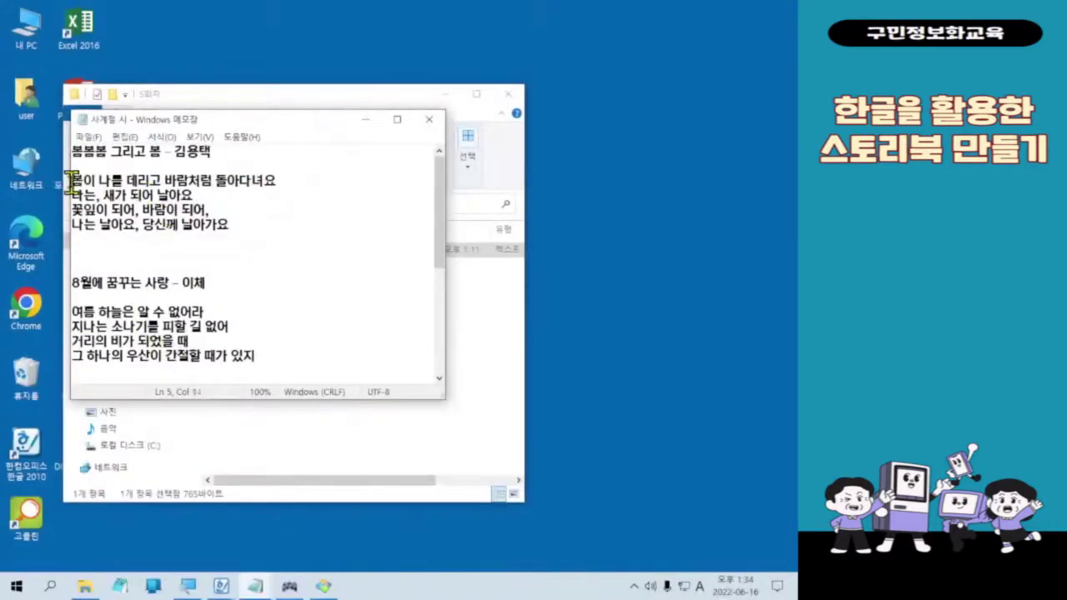
drag(70, 180, 254, 236)
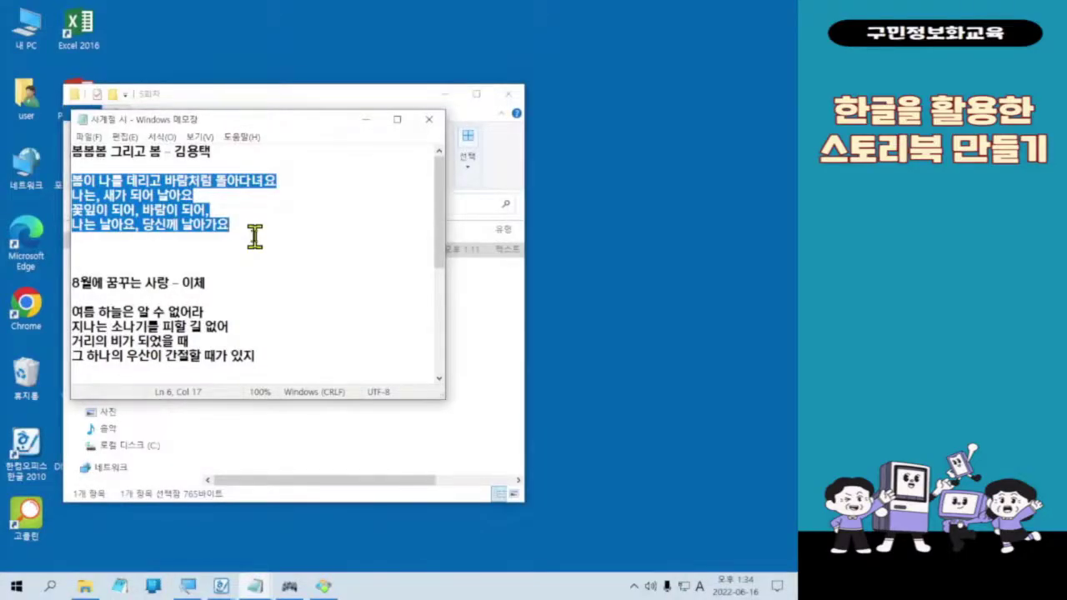
right_click(169, 210)
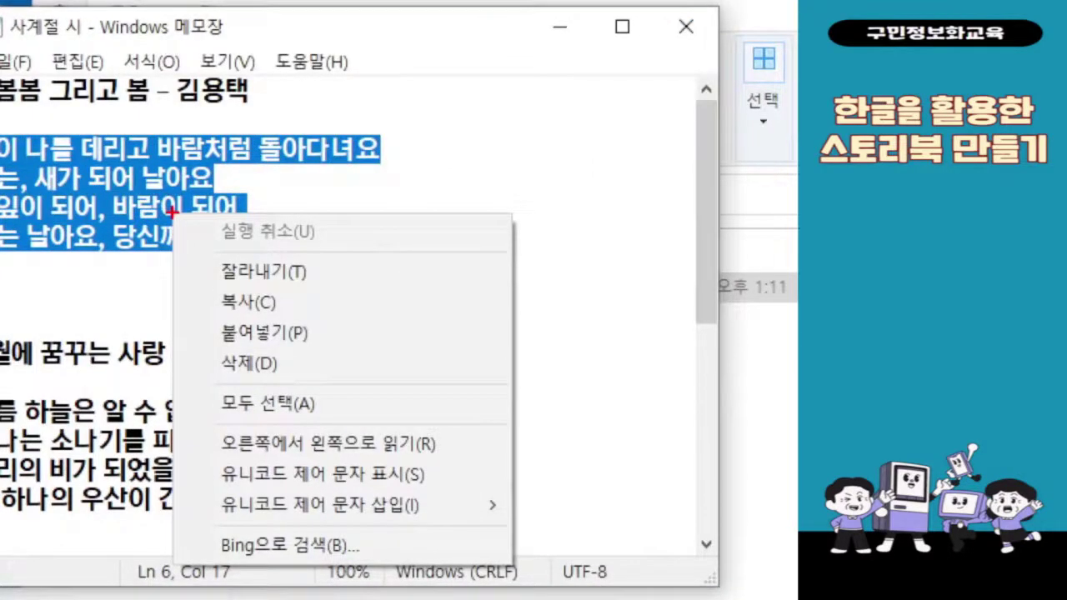
drag(187, 284, 330, 320)
drag(349, 265, 412, 220)
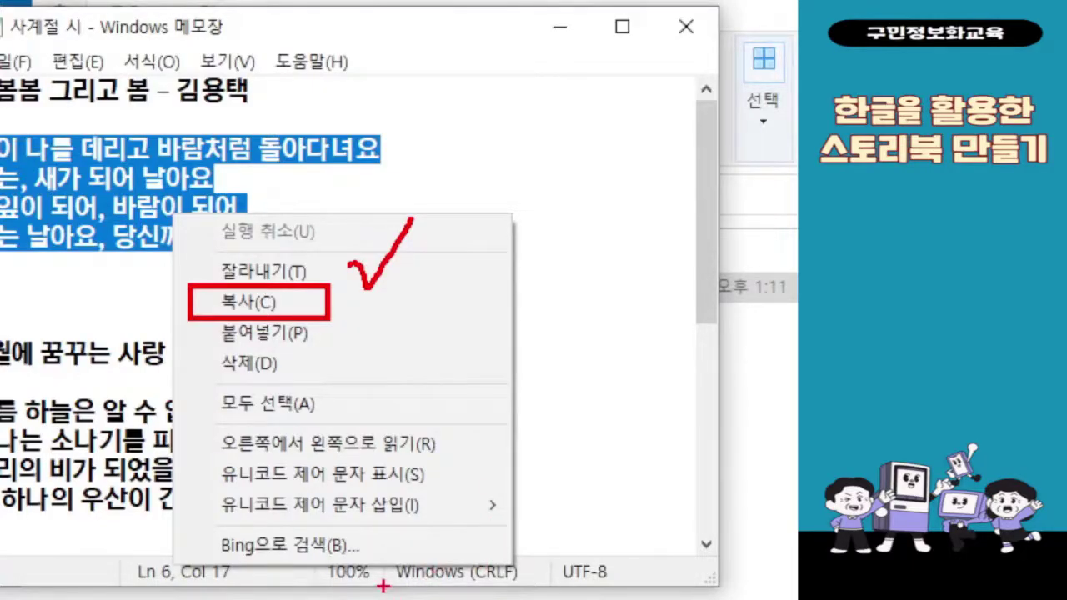
key(Escape)
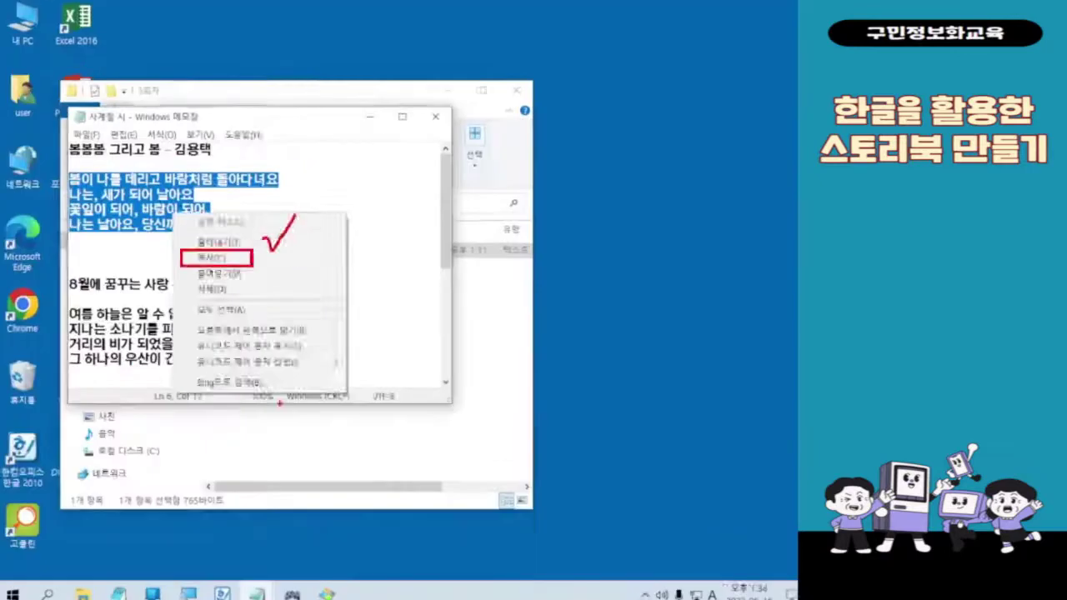
right_click(172, 189)
click(210, 234)
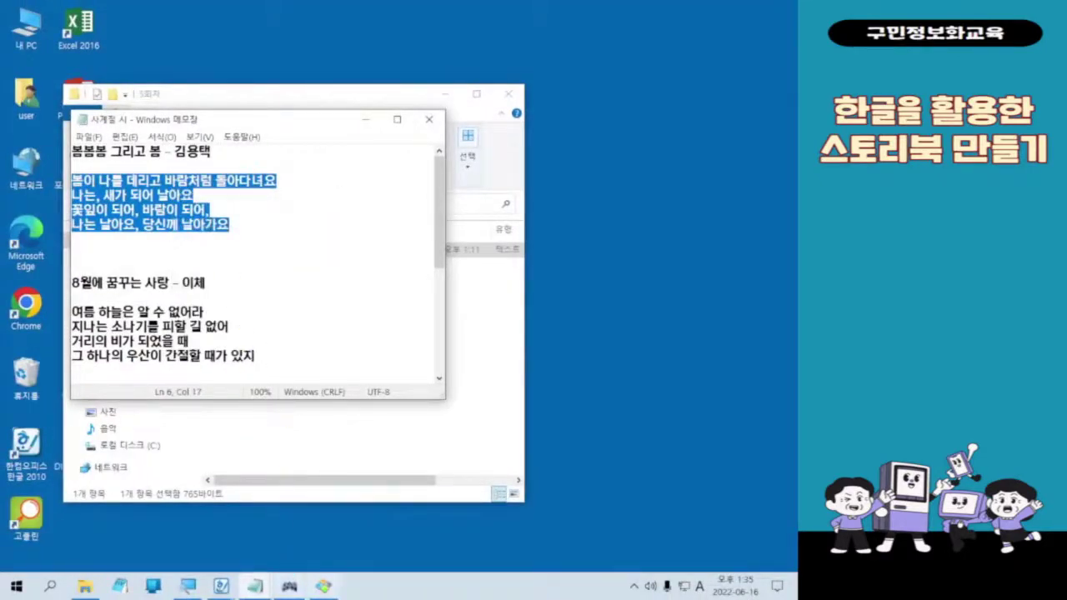
- Switch to the 빈 문서 1 document in Hancom Office Hangul
key(ctrl+1)
drag(72, 546, 157, 598)
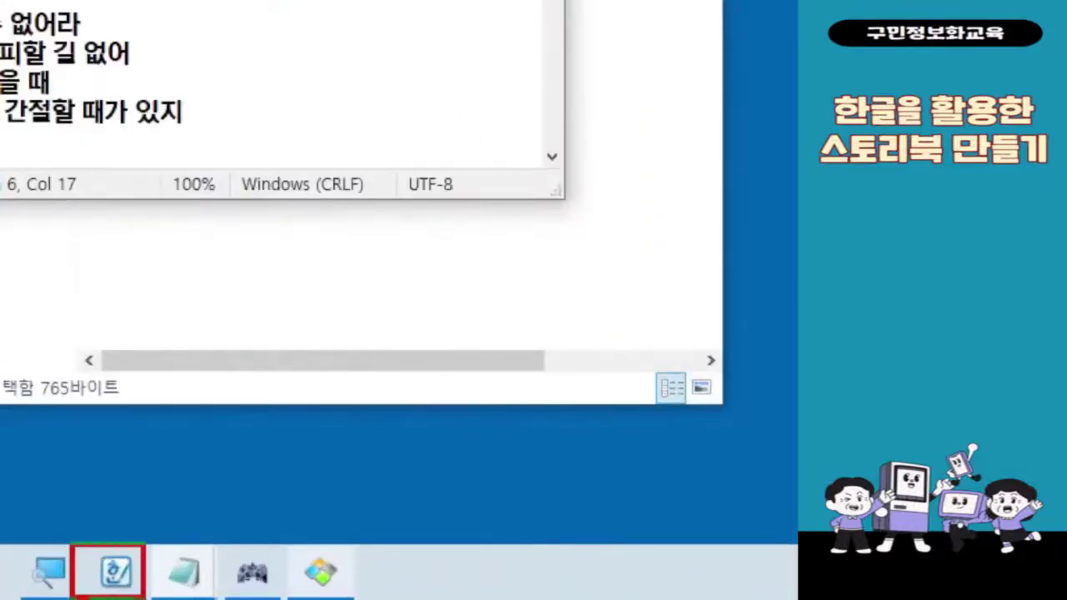
mouse_move(97, 499)
mouse_down()
mouse_move(157, 493)
mouse_move(177, 452)
mouse_up()
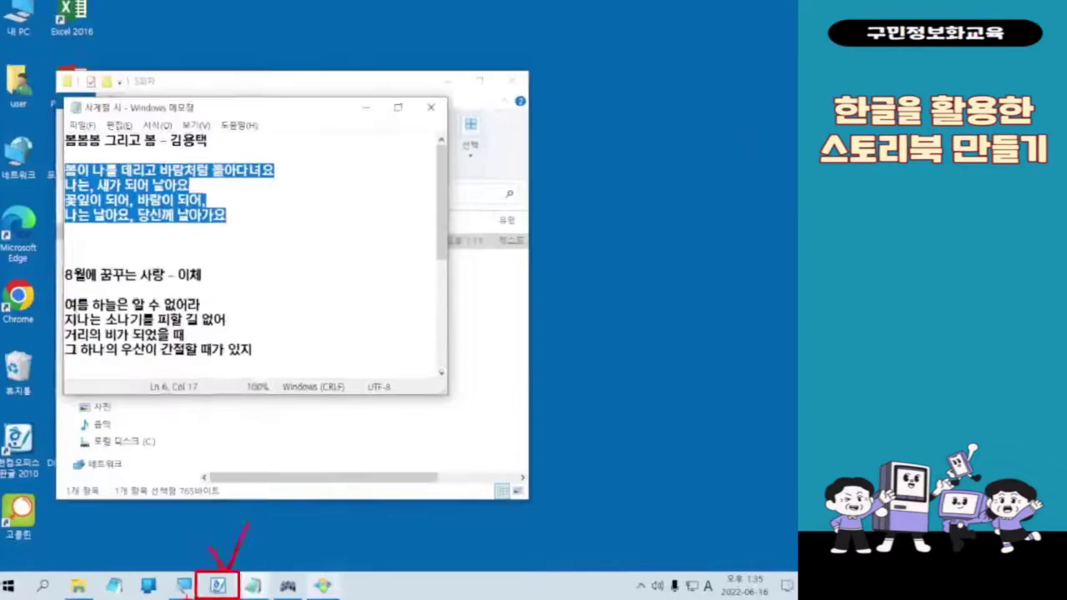
mouse_move(119, 591)
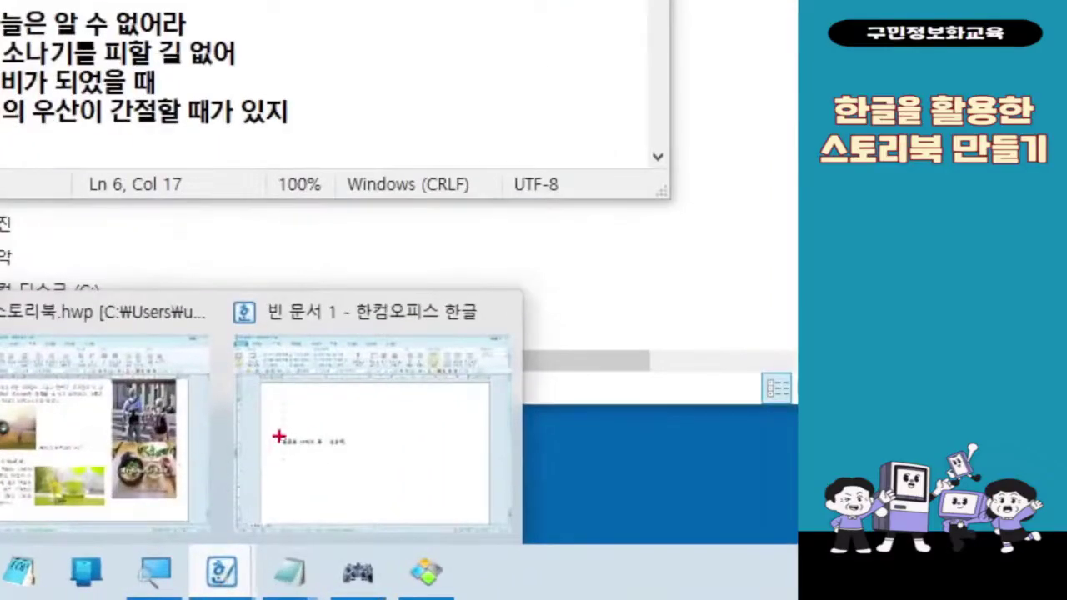
drag(250, 517, 342, 487)
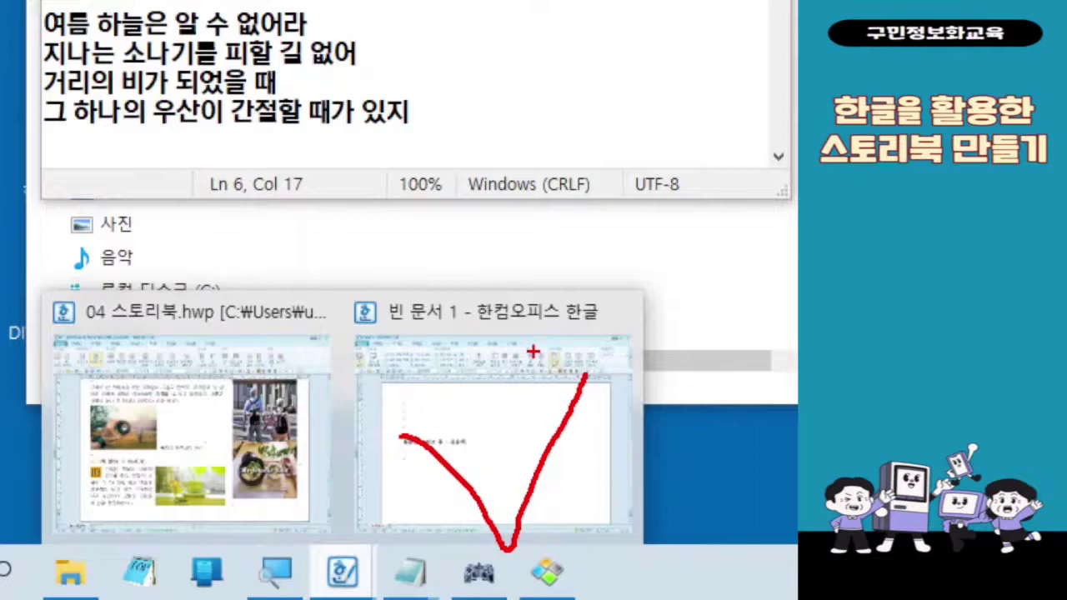
key(Escape)
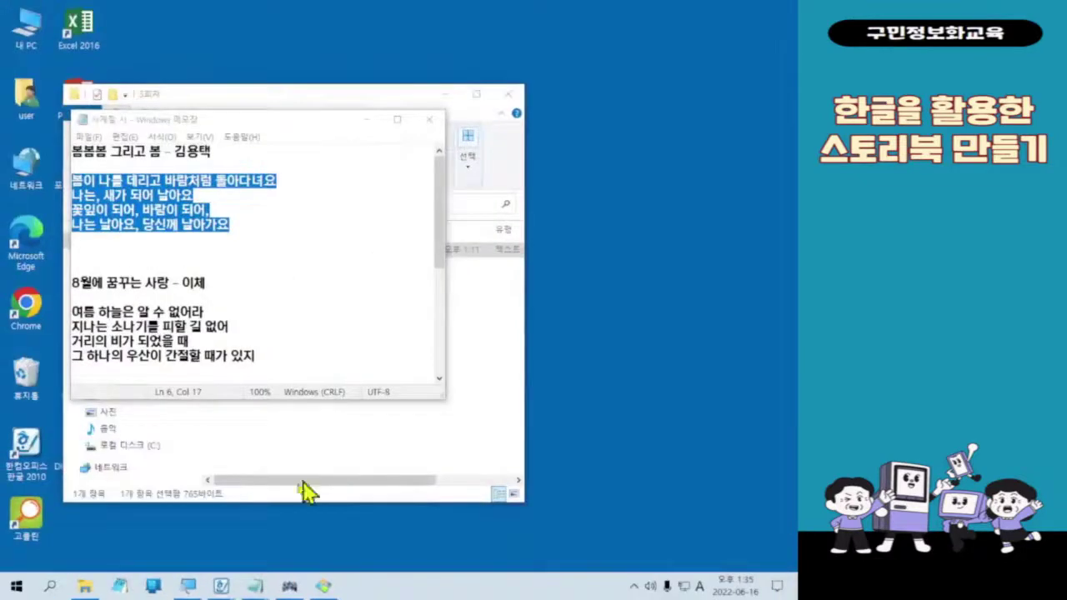
click(272, 554)
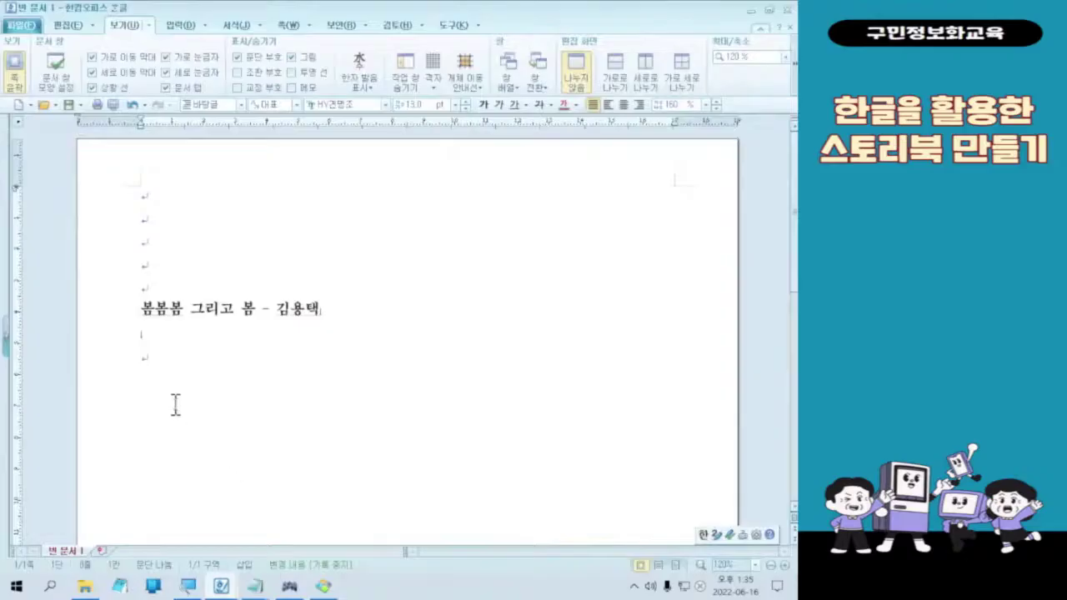
- Paste the copied spring poem lines on the last line, below the poem title
click(152, 361)
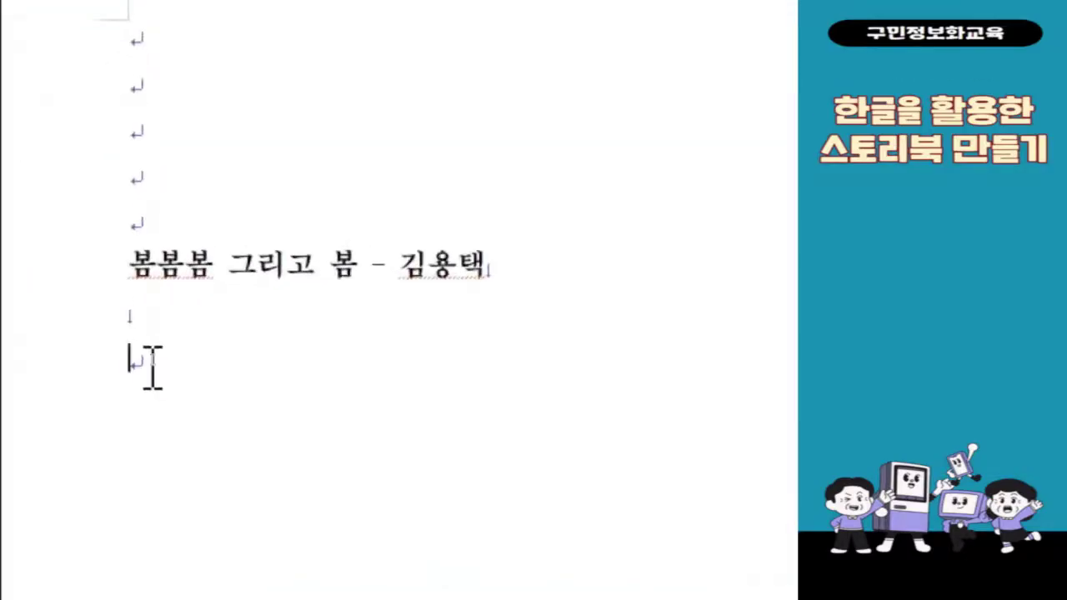
click(152, 367)
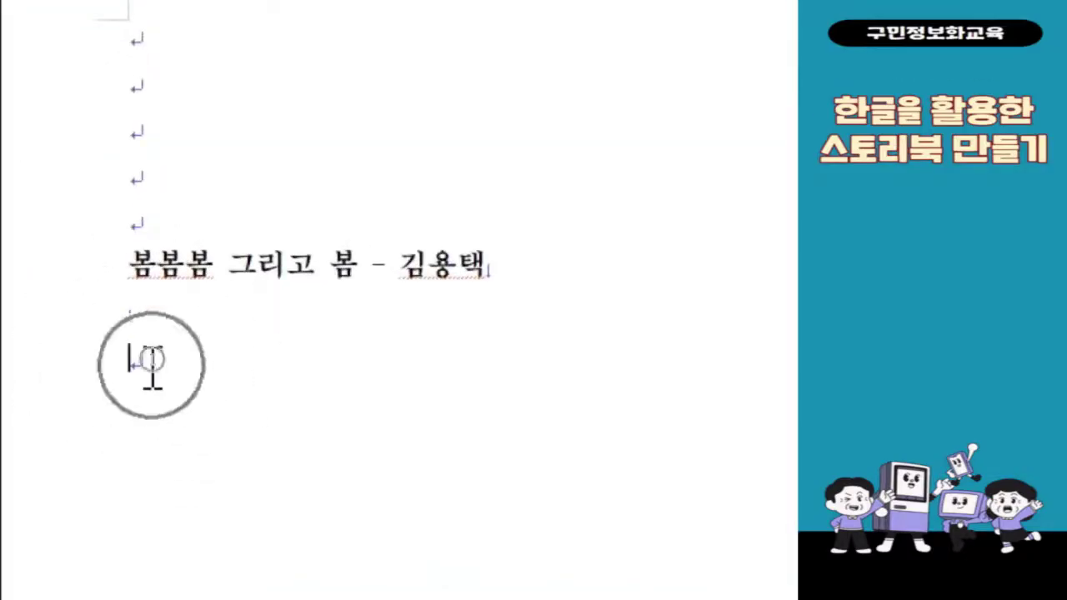
right_click(153, 367)
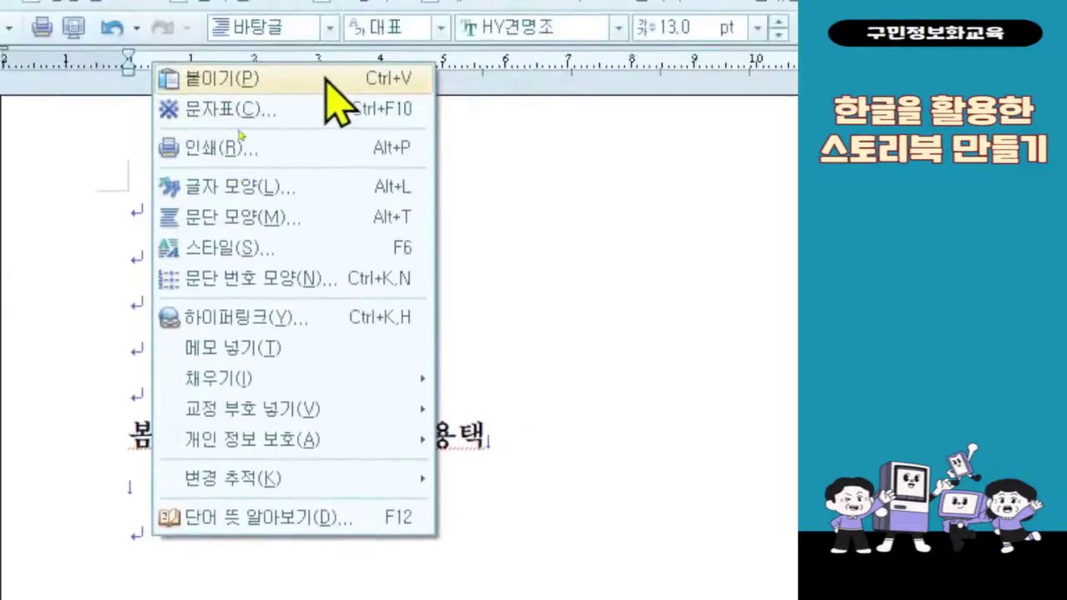
click(326, 76)
click(327, 80)
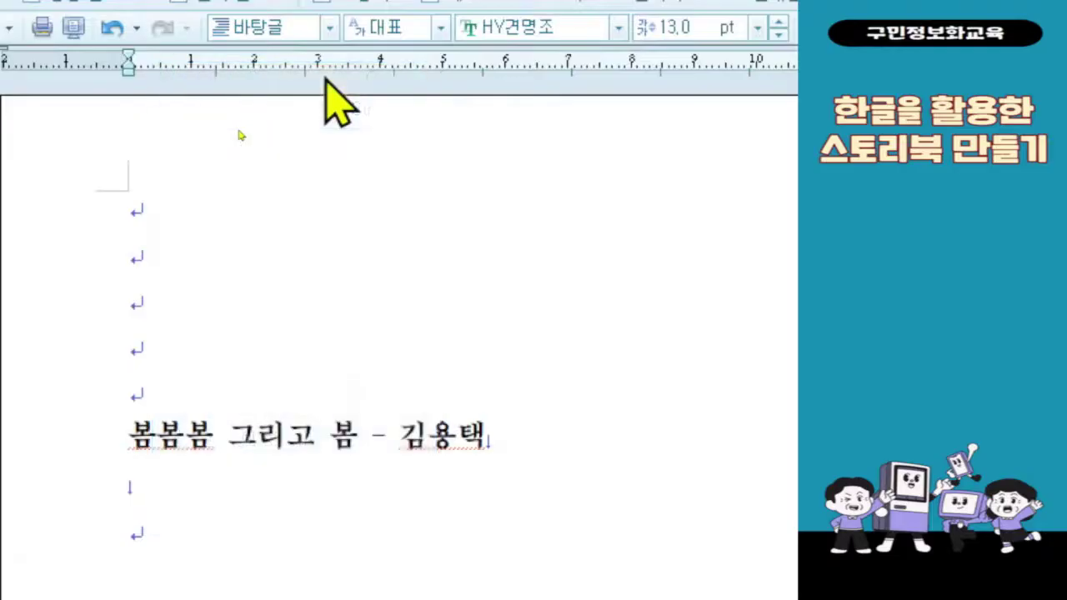
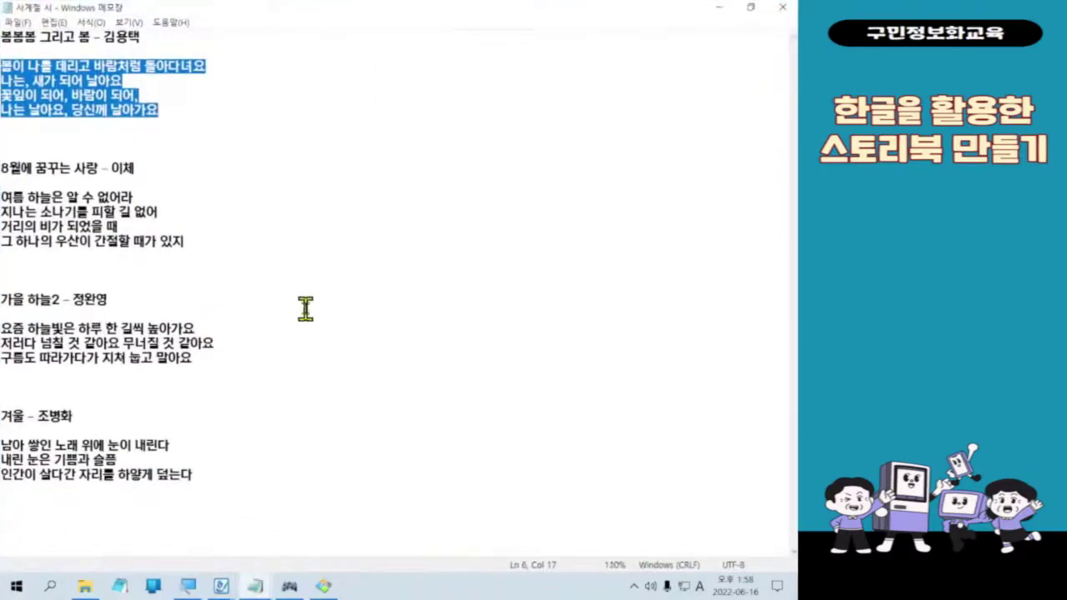
- Enlarge the text view of the 사계절 시 file to 220%
ctrl+scroll(299, 308, up, 3)
ctrl+scroll(308, 308, up, 6)
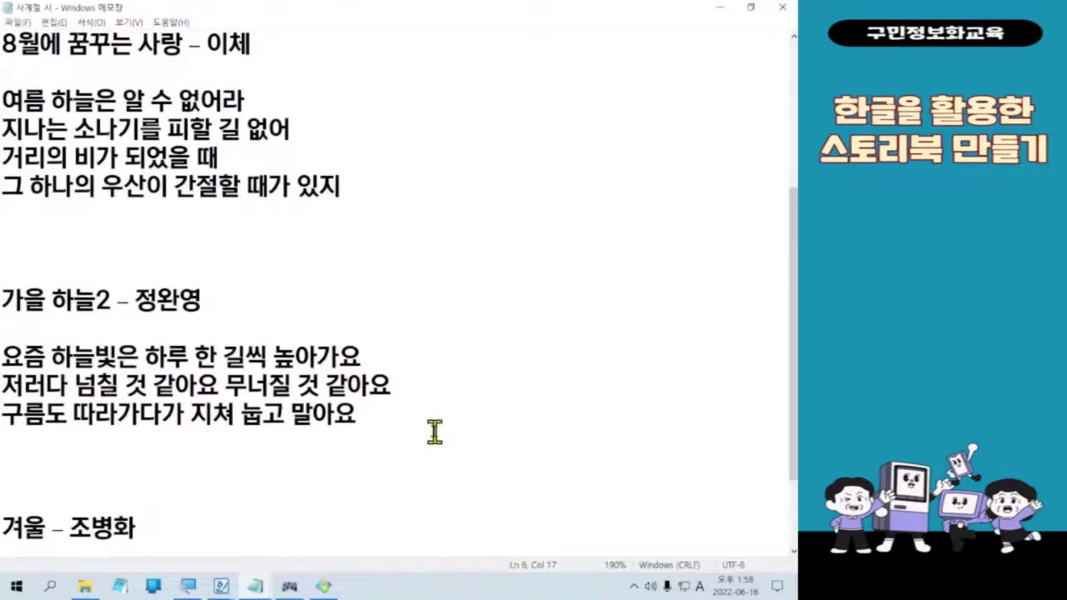
scroll(434, 431, up, 1)
scroll(435, 431, up, 2)
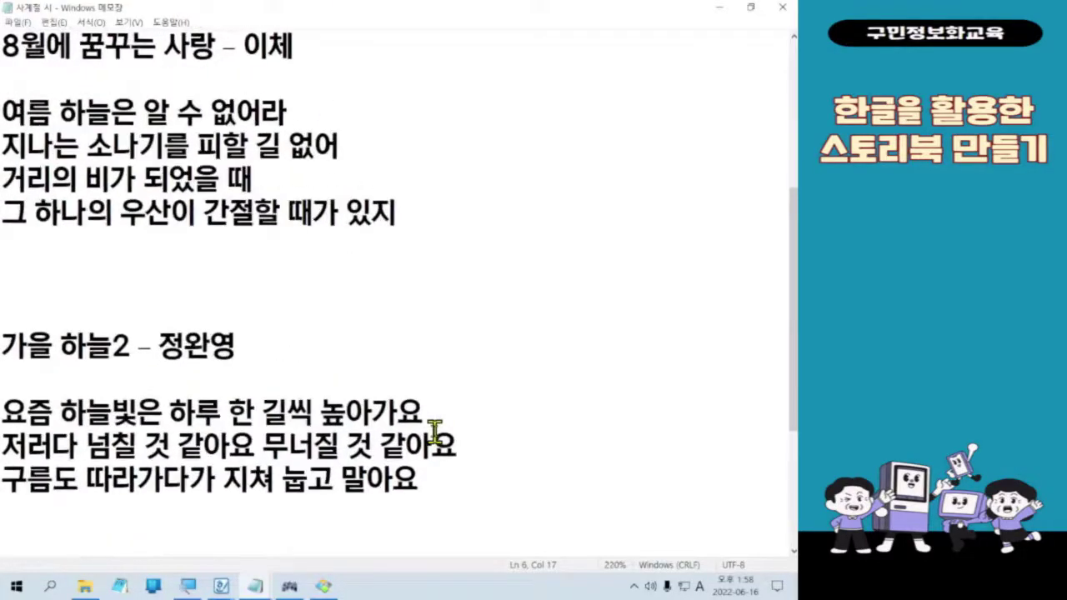
- Select the whole winter poem including its title, and restore the maximized text window to its smaller size
scroll(435, 431, down, 2)
click(10, 380)
drag(10, 380, 579, 538)
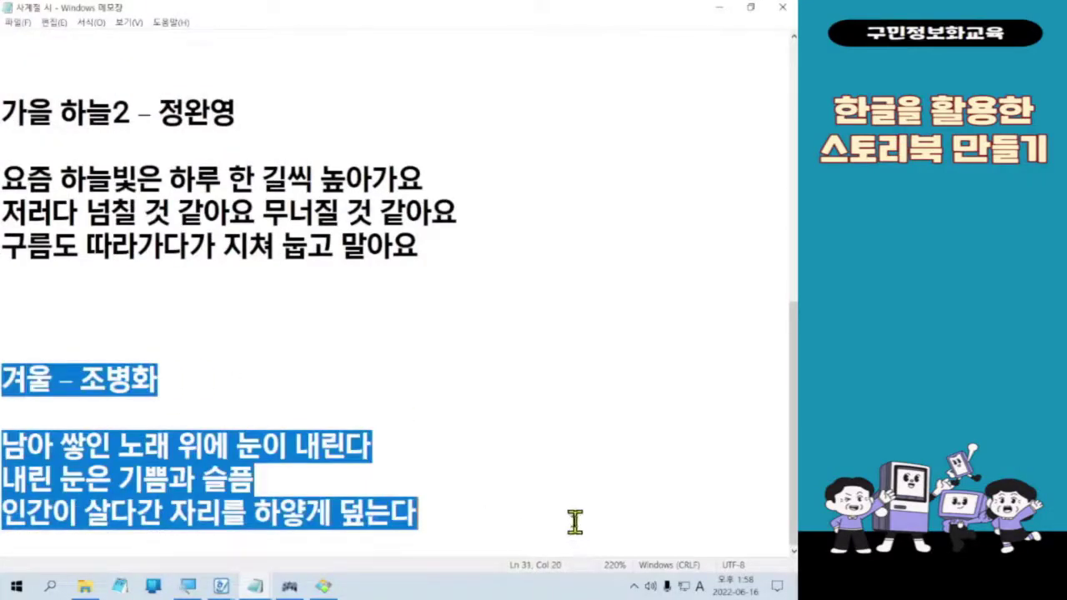
double_click(472, 12)
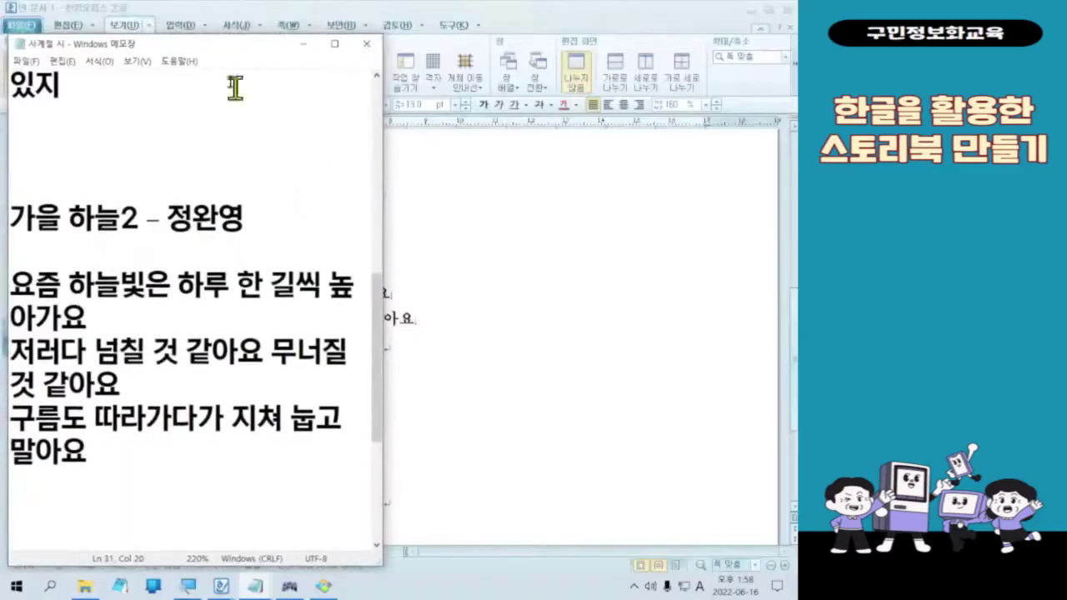
- Reposition and widen the 사계절 시 text window so the summer and autumn poems both show without wrapped lines
drag(232, 56, 228, 29)
drag(381, 111, 531, 131)
scroll(386, 217, up, 2)
scroll(387, 217, up, 1)
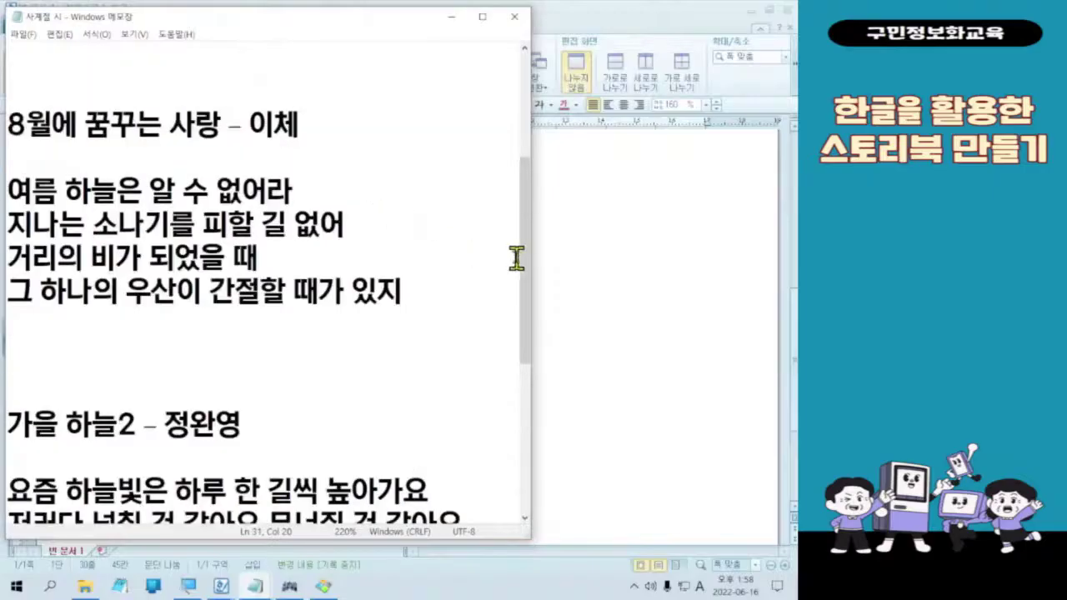
drag(527, 245, 535, 281)
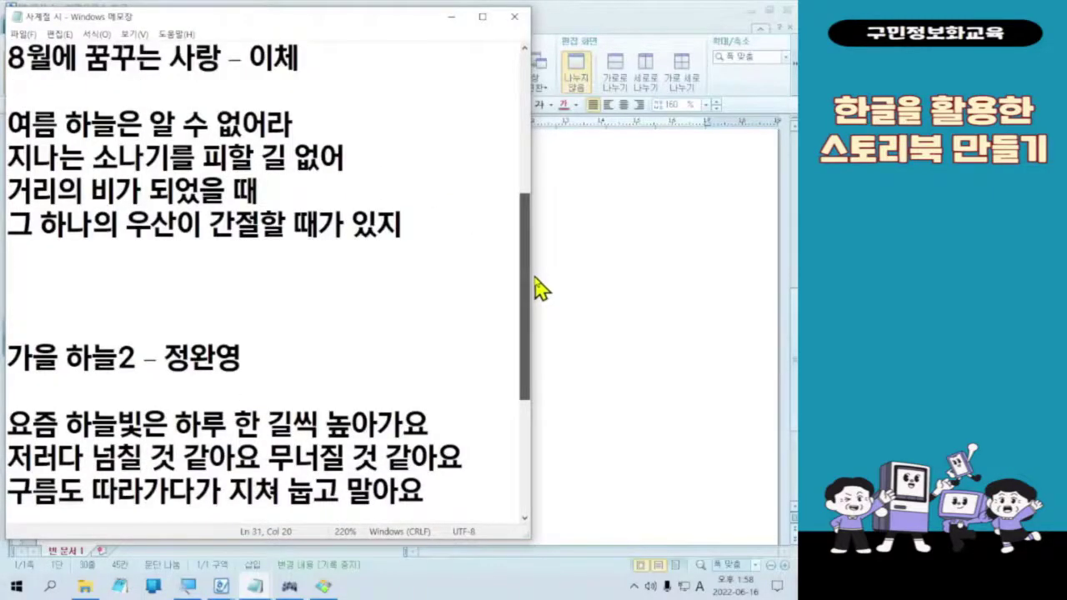
click(384, 382)
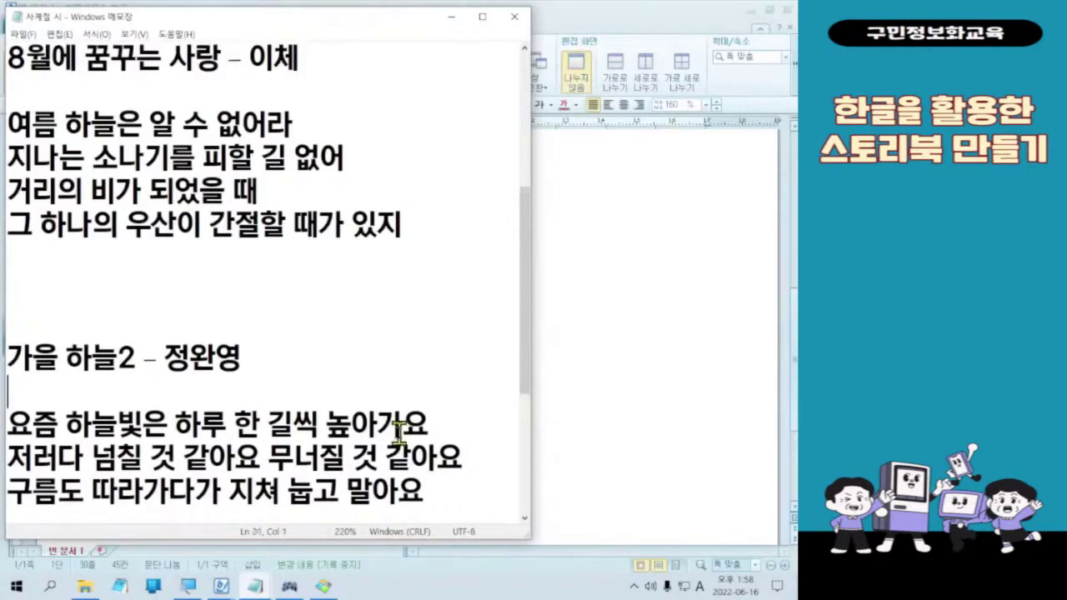
- Replace all the text in the untitled Notepad file with the copied winter poem
mouse_move(251, 589)
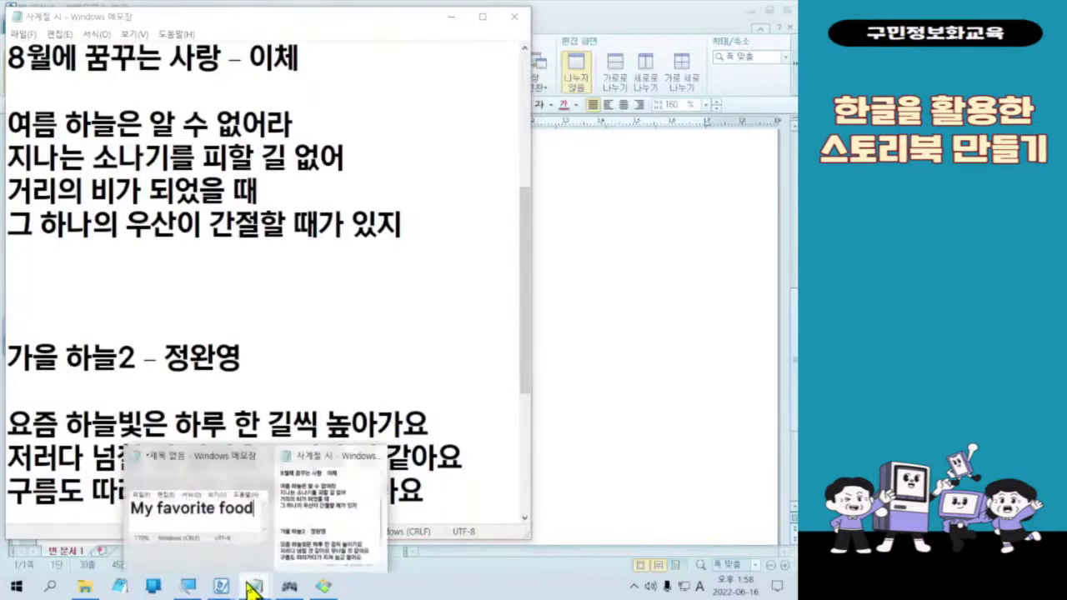
click(208, 508)
key(ctrl+a)
key(ctrl+v)
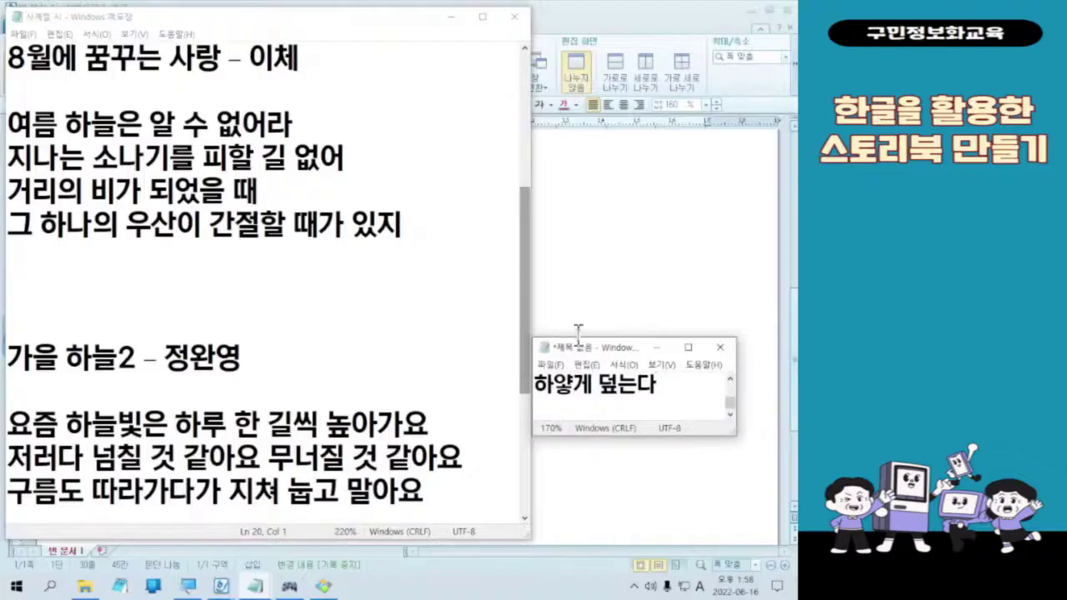
- Enlarge the untitled Notepad window until the winter poem's lines fit unwrapped, and zoom its text to 190%
drag(563, 340, 573, 3)
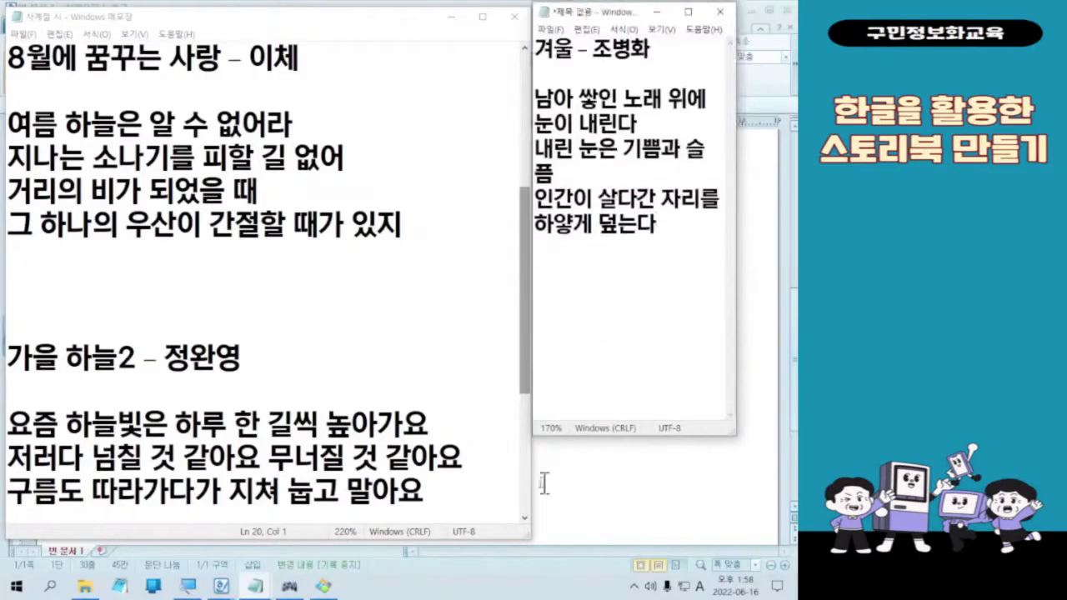
drag(534, 434, 406, 339)
drag(616, 22, 666, 24)
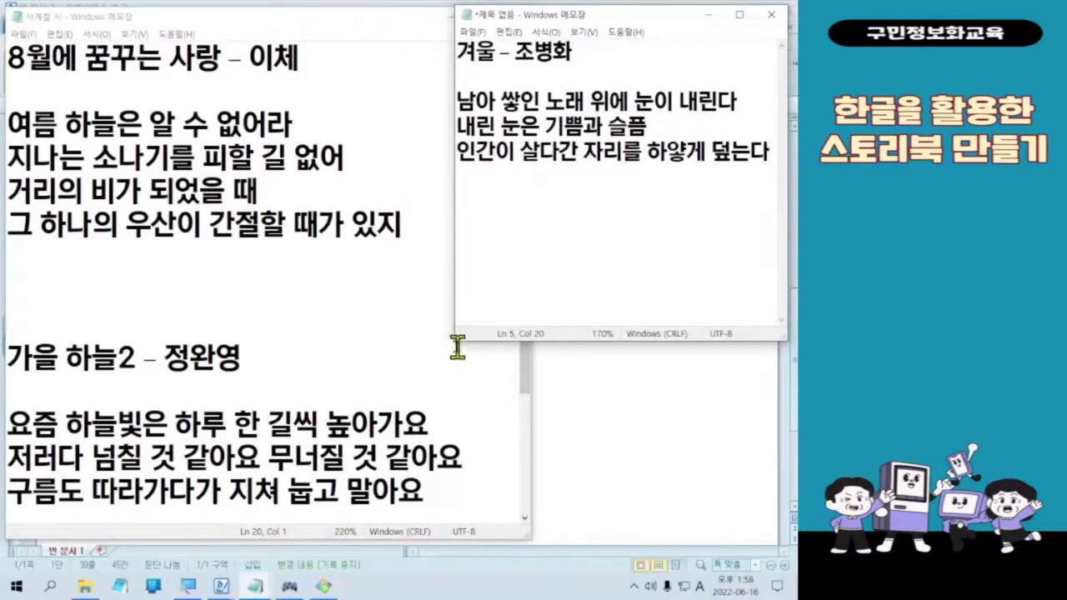
drag(454, 344, 414, 344)
scroll(668, 242, up, 2)
click(668, 243)
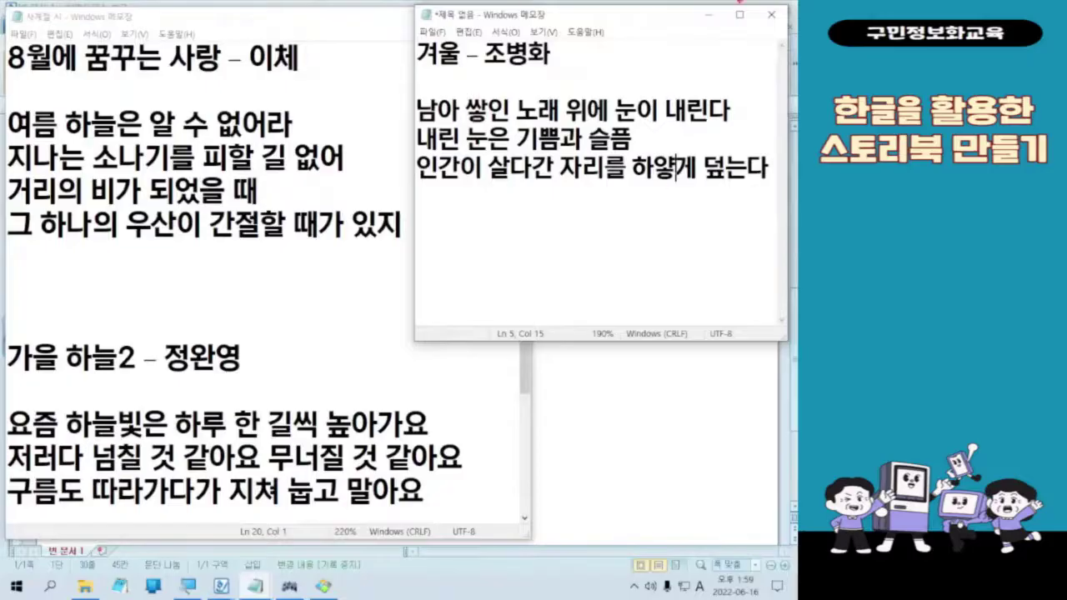
- Minimize both Notepad windows and look over the four seasonal poems in the 빈 문서 1 document
click(708, 14)
click(452, 14)
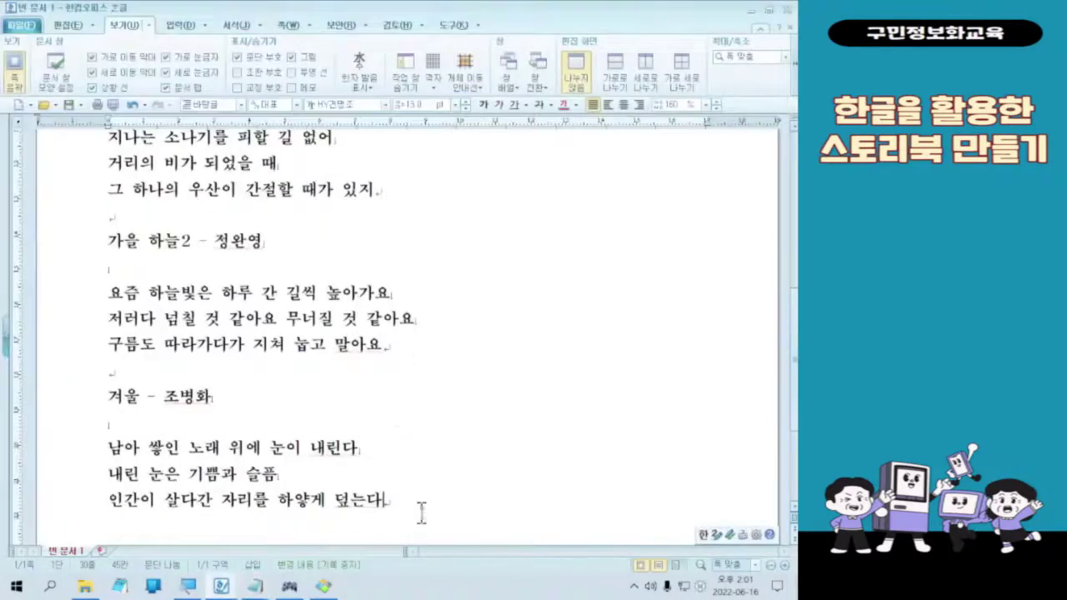
scroll(412, 495, up, 5)
scroll(384, 450, down, 7)
scroll(419, 407, up, 7)
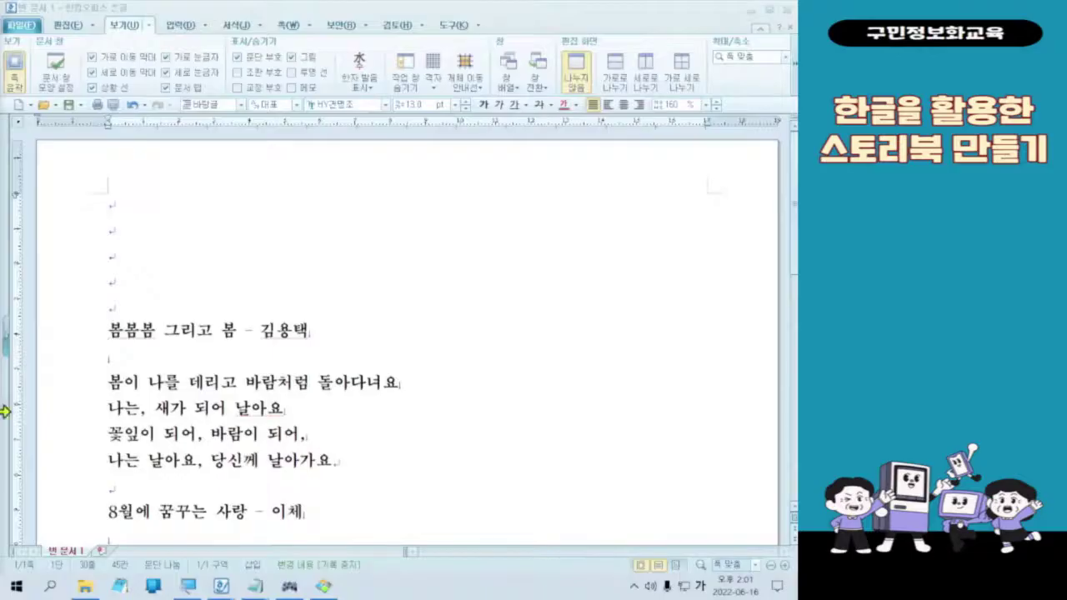
scroll(234, 406, down, 3)
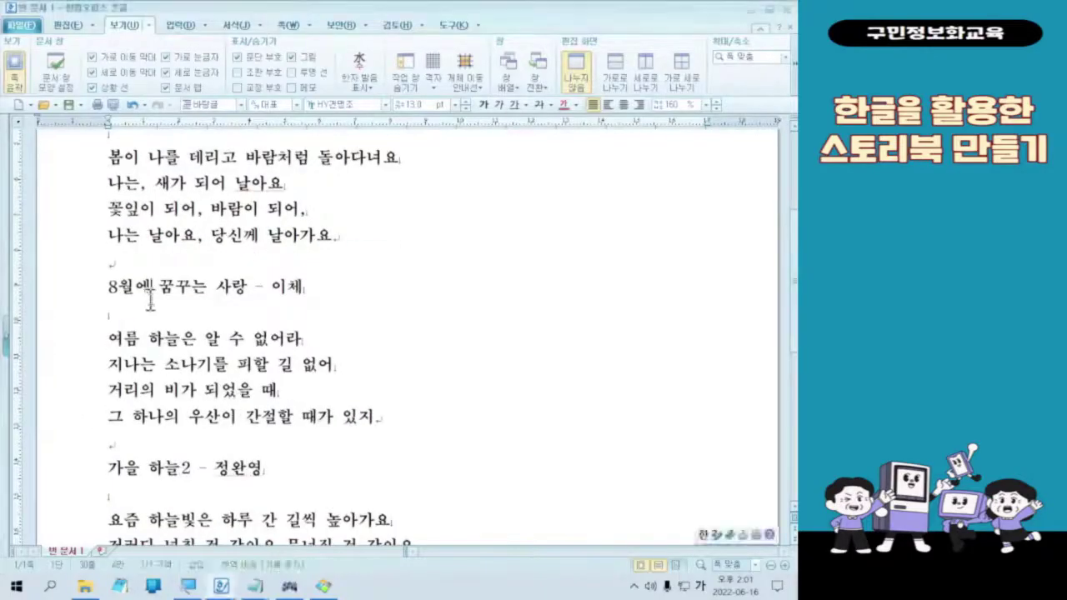
click(165, 289)
click(215, 283)
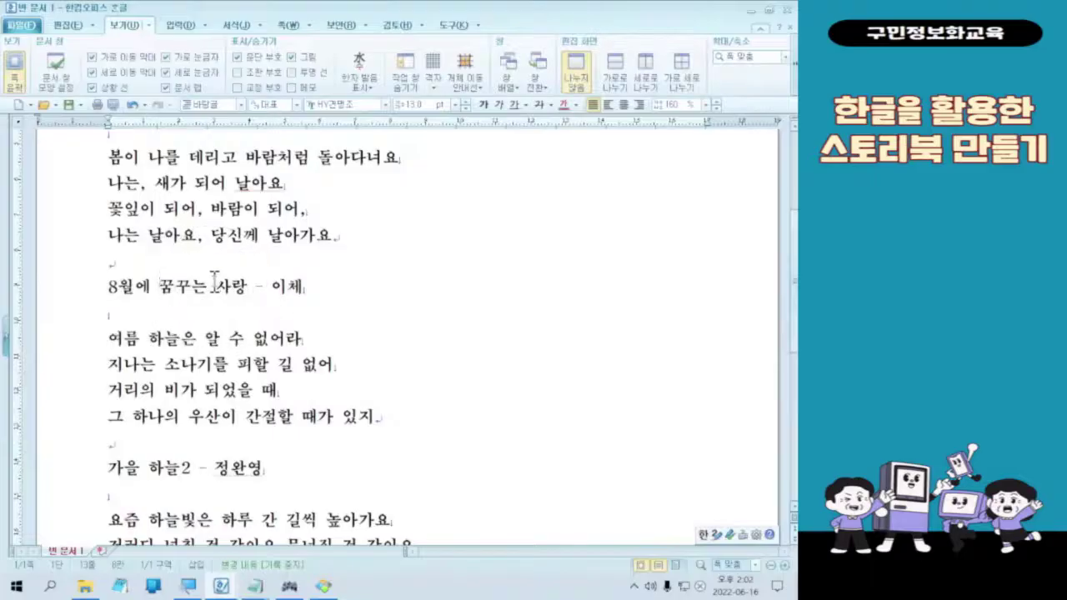
click(215, 284)
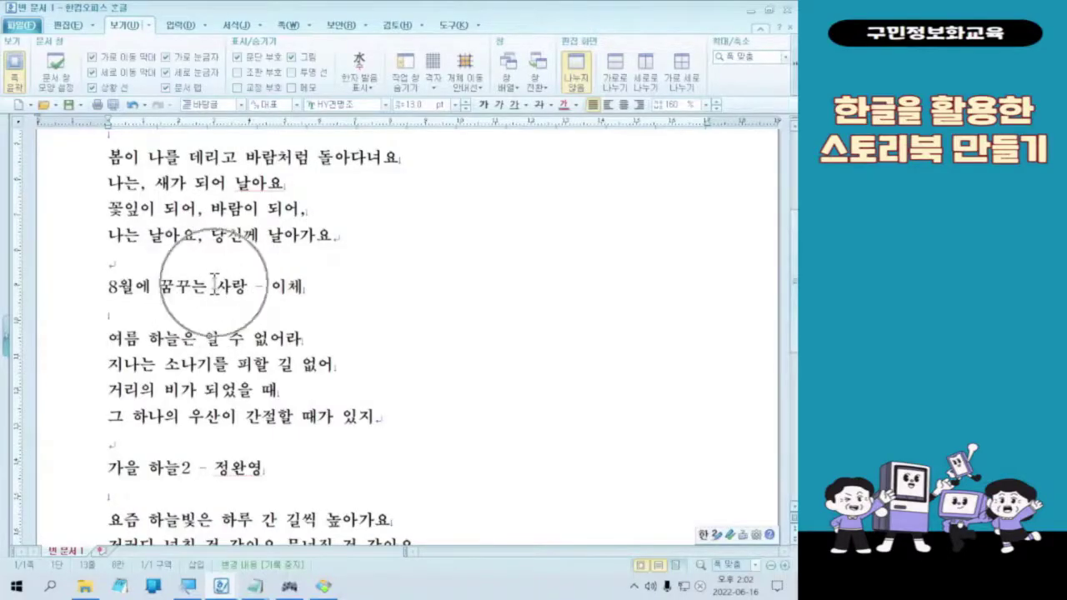
key(ctrl+1)
mouse_move(193, 265)
mouse_down()
mouse_move(322, 282)
mouse_move(338, 273)
mouse_up()
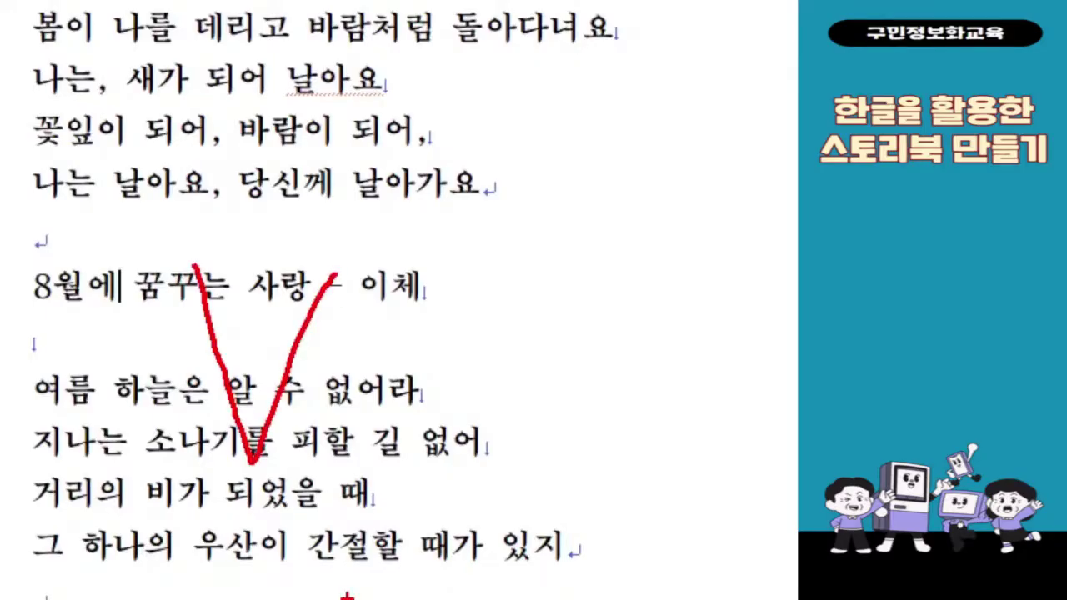
key(Escape)
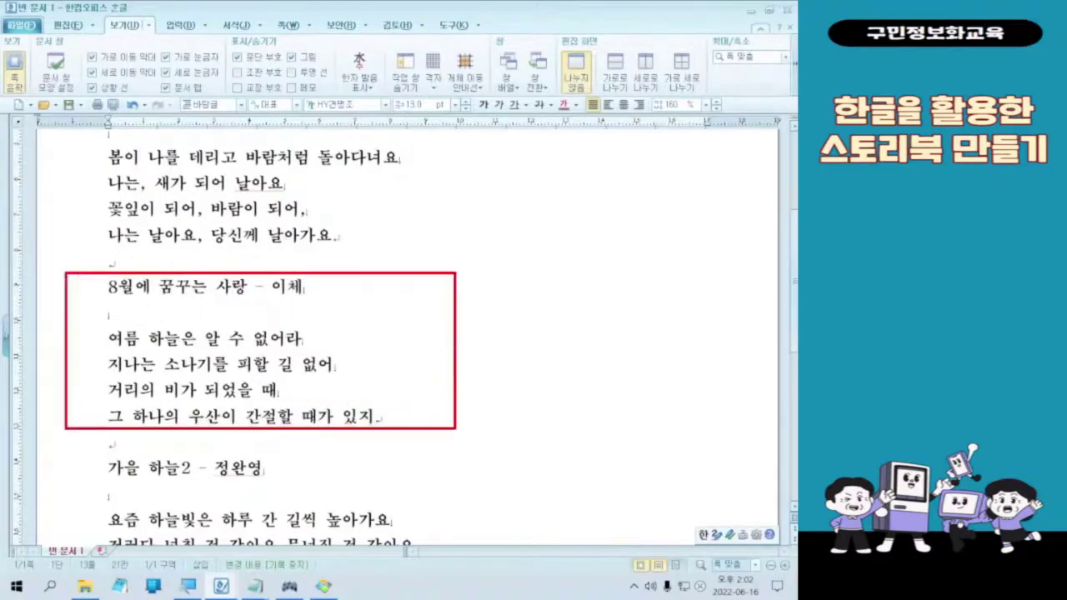
drag(457, 331, 523, 319)
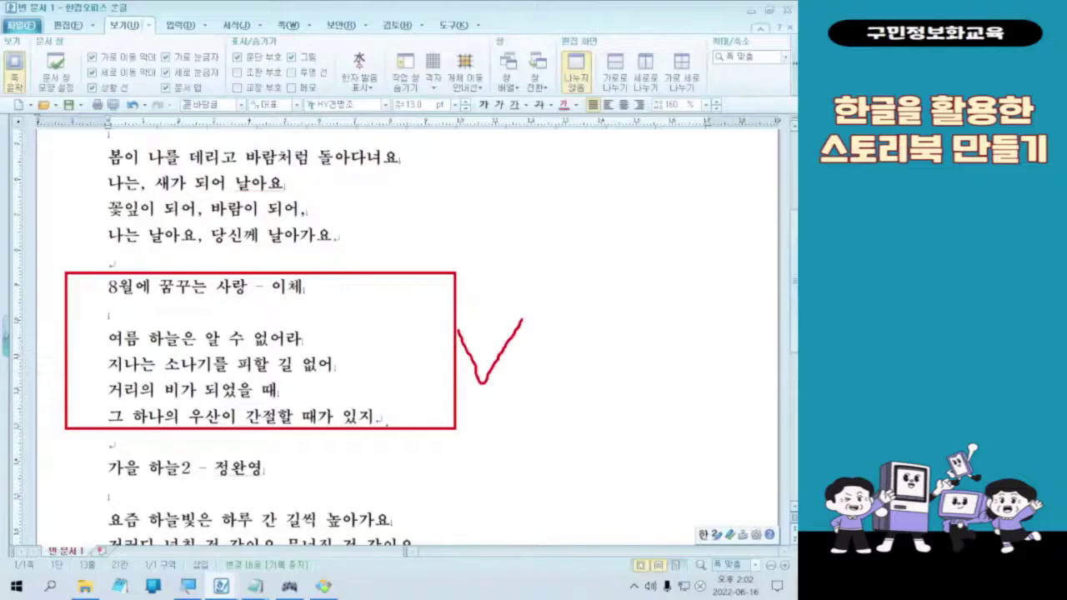
- Right-align the paragraph of the summer poem "8월에 꿈꾸는 사랑"
key(Escape)
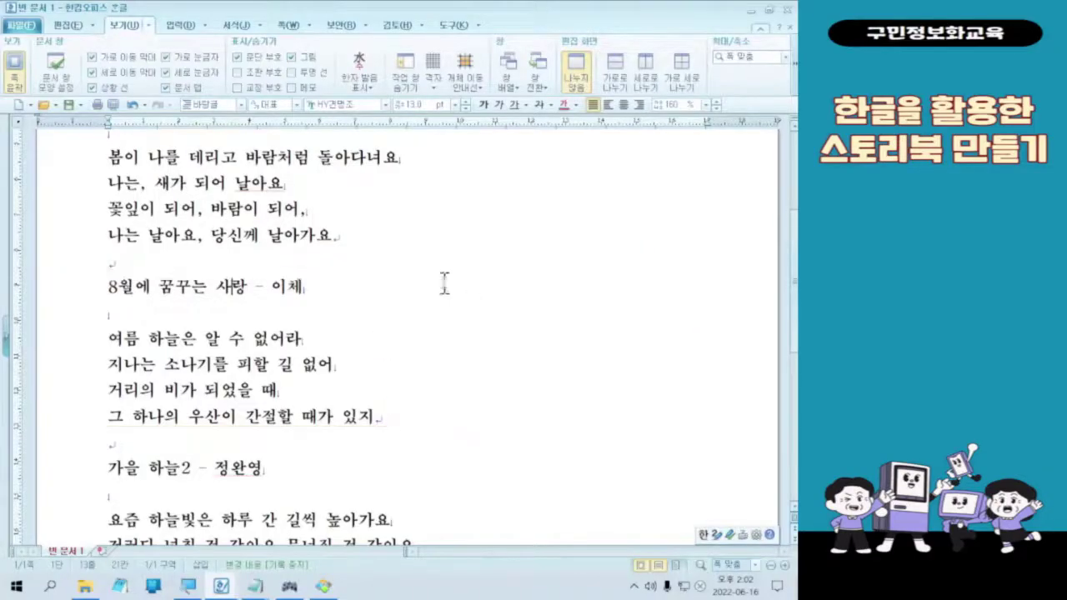
key(ctrl+2)
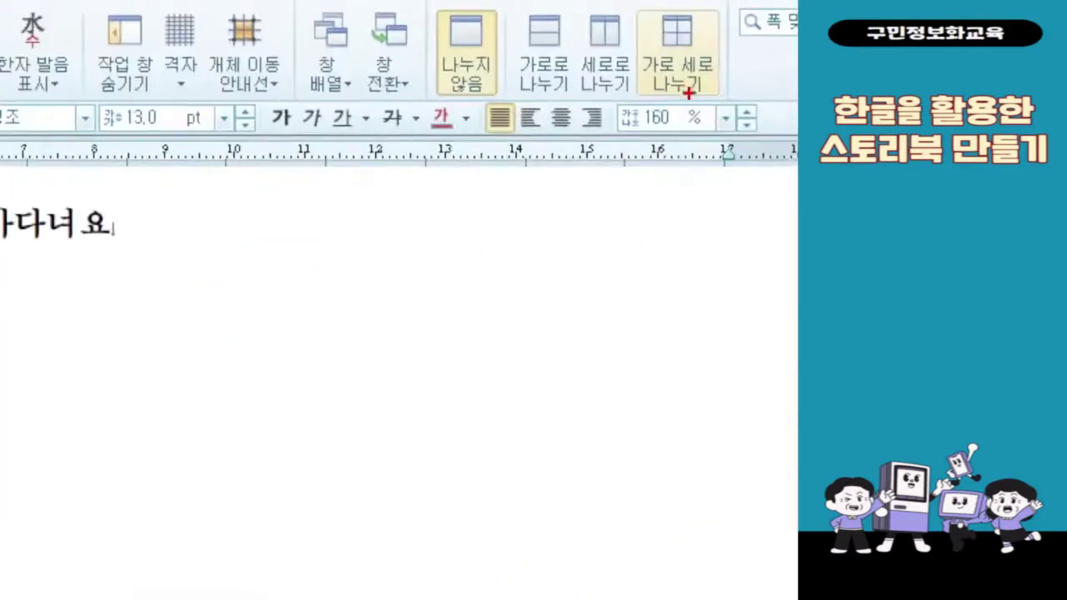
mouse_move(570, 90)
mouse_down()
mouse_move(606, 157)
mouse_move(618, 157)
mouse_move(484, 345)
mouse_up()
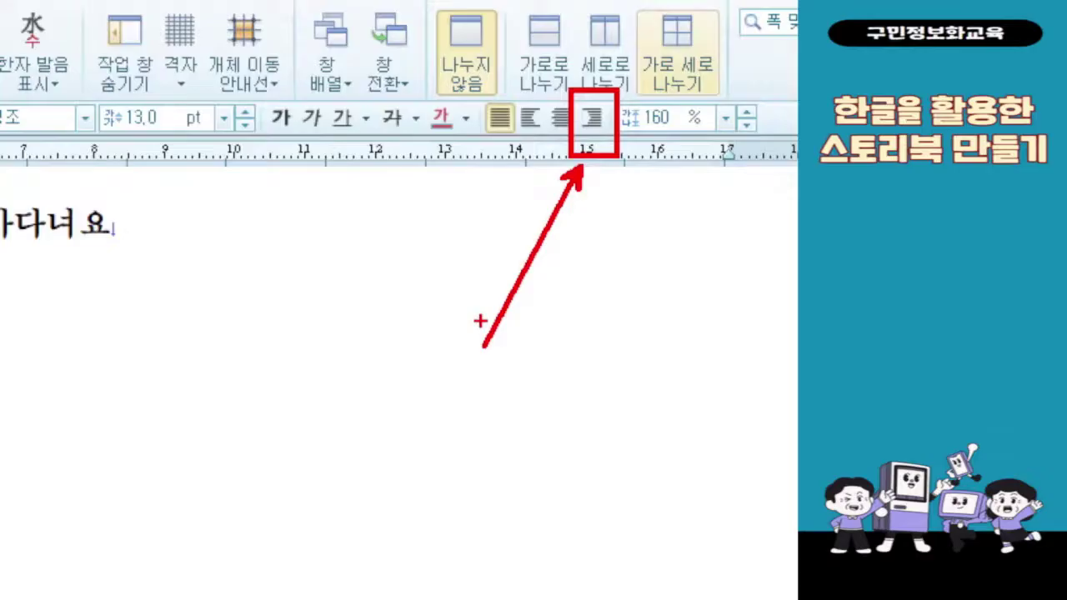
click(592, 118)
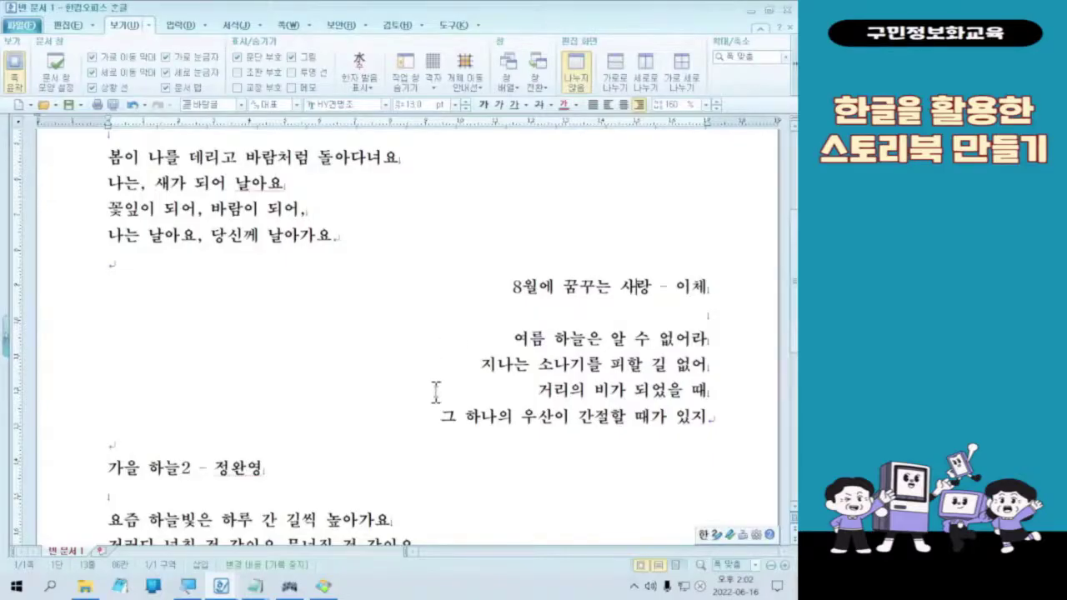
- Switch to the image viewer to check the poem alignment in the finished "Four Seasons" sample, and return to the document
click(579, 290)
click(322, 586)
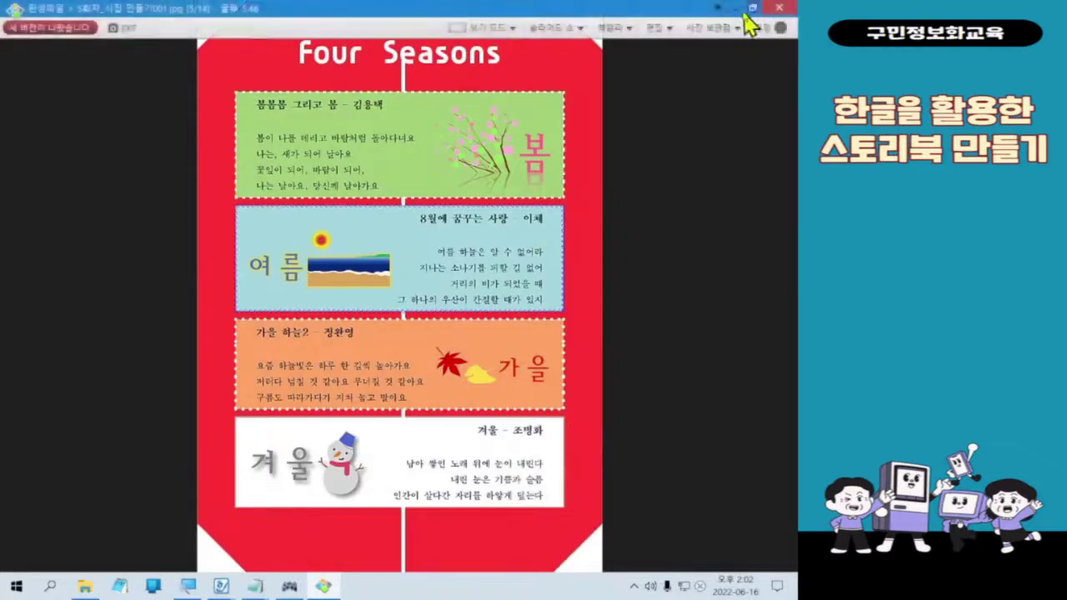
click(731, 7)
- Right-align the paragraph of the winter poem "겨울" at the end of the document
scroll(514, 326, down, 6)
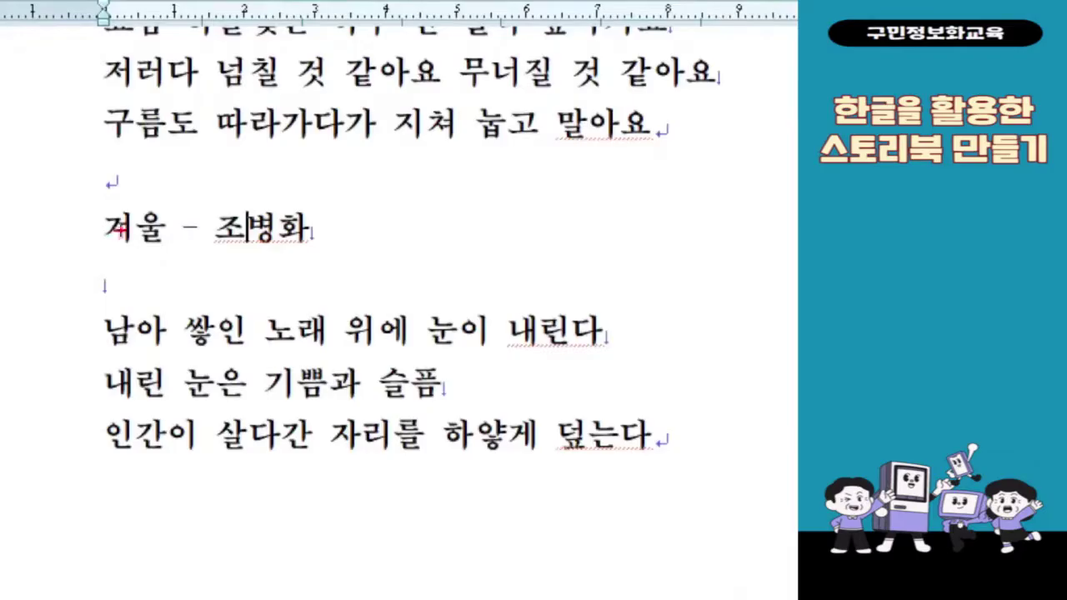
drag(209, 290, 283, 194)
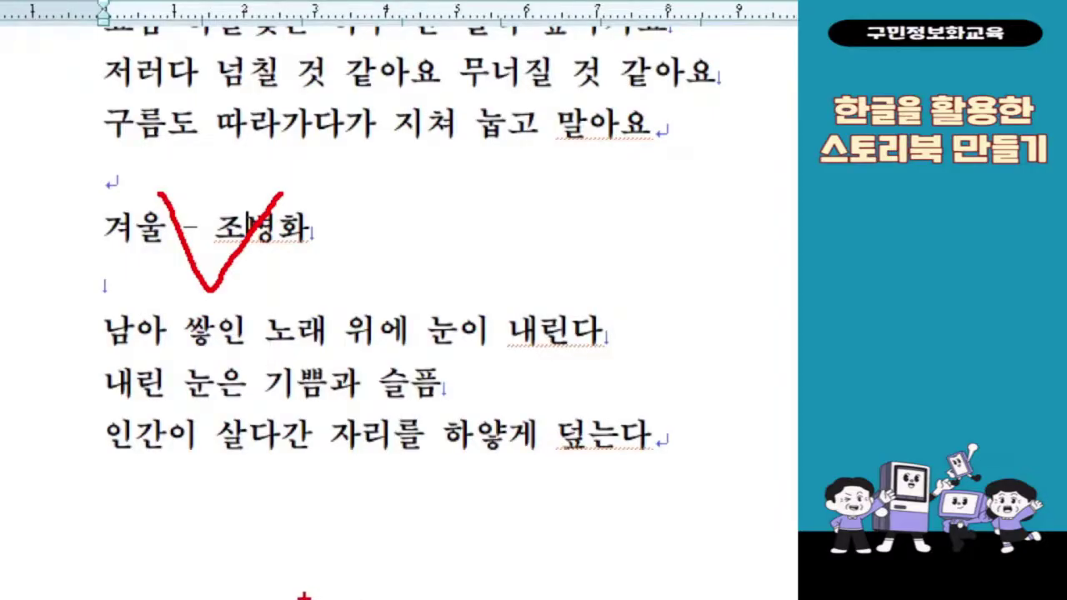
key(Escape)
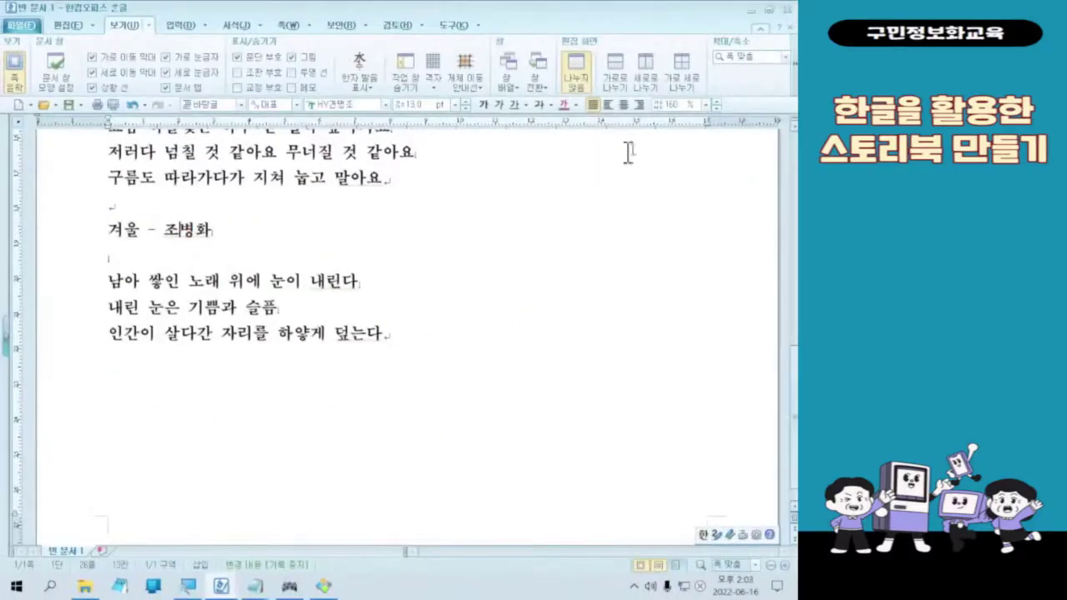
key(ctrl+1)
click(664, 189)
mouse_move(574, 180)
mouse_down()
mouse_move(613, 236)
mouse_move(450, 528)
mouse_up()
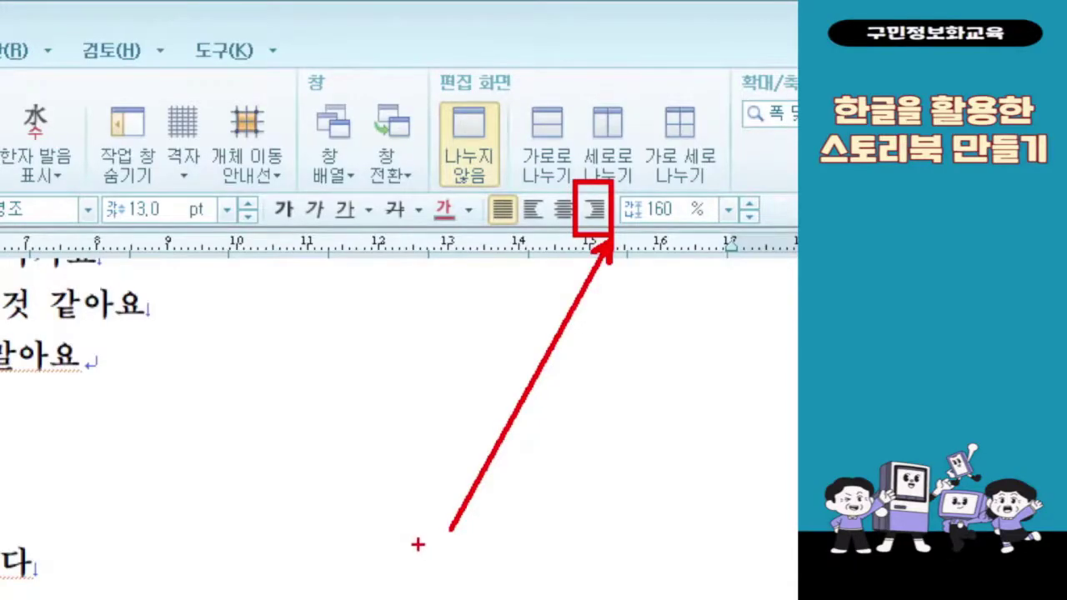
key(Escape)
click(639, 105)
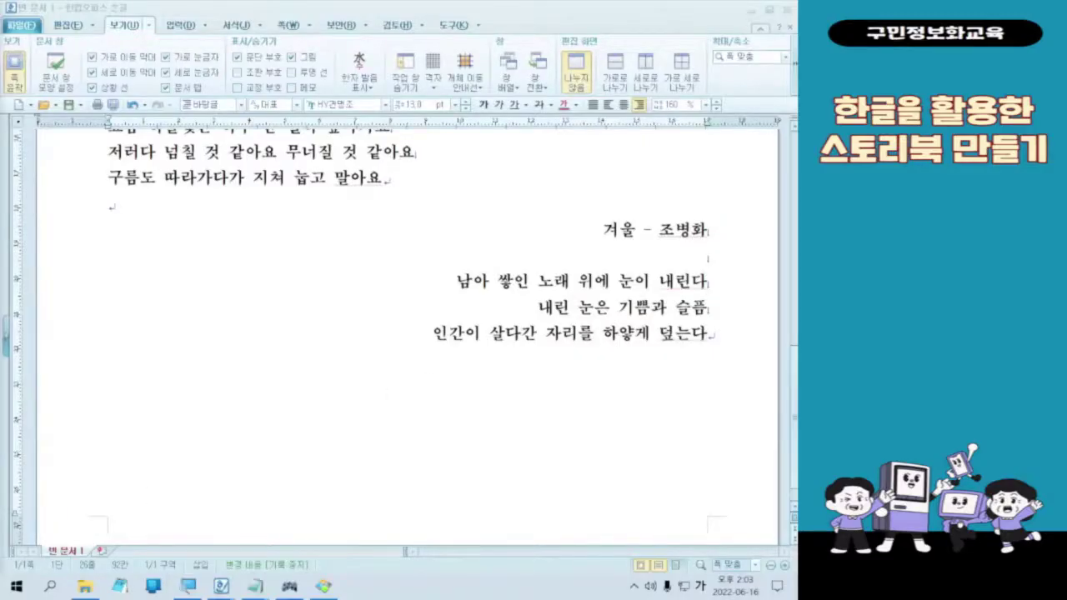
scroll(708, 258, up, 6)
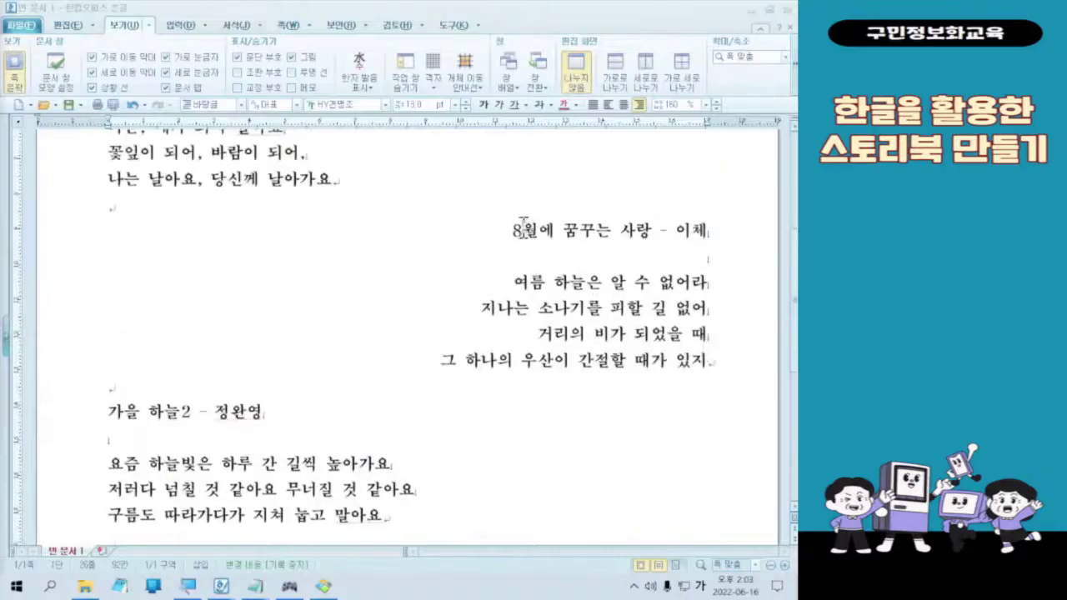
drag(515, 231, 722, 361)
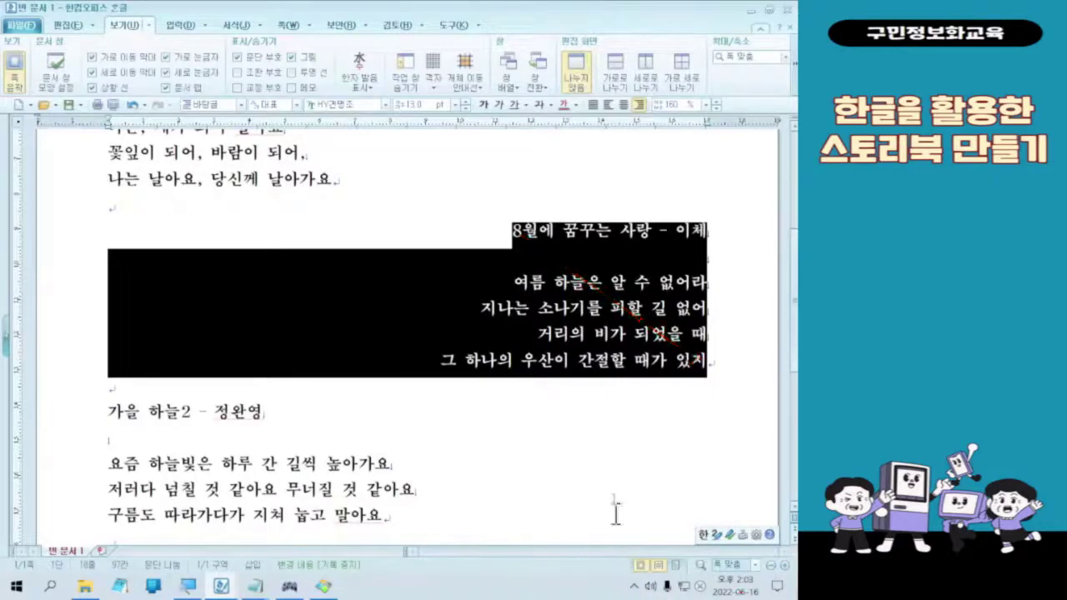
click(597, 426)
scroll(593, 425, up, 3)
scroll(680, 364, up, 3)
scroll(674, 362, down, 3)
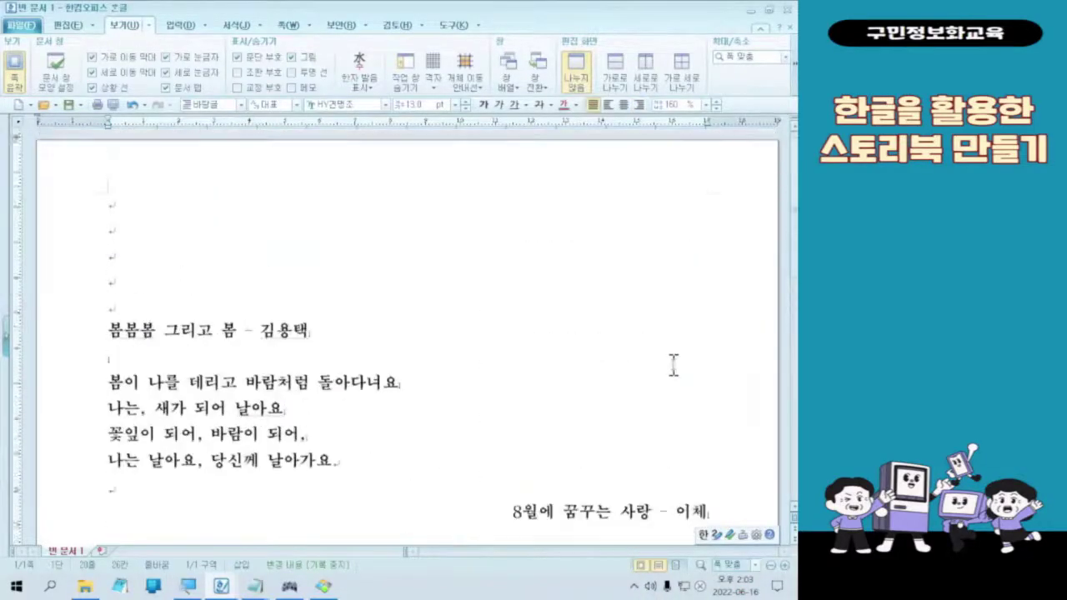
scroll(287, 300, up, 3)
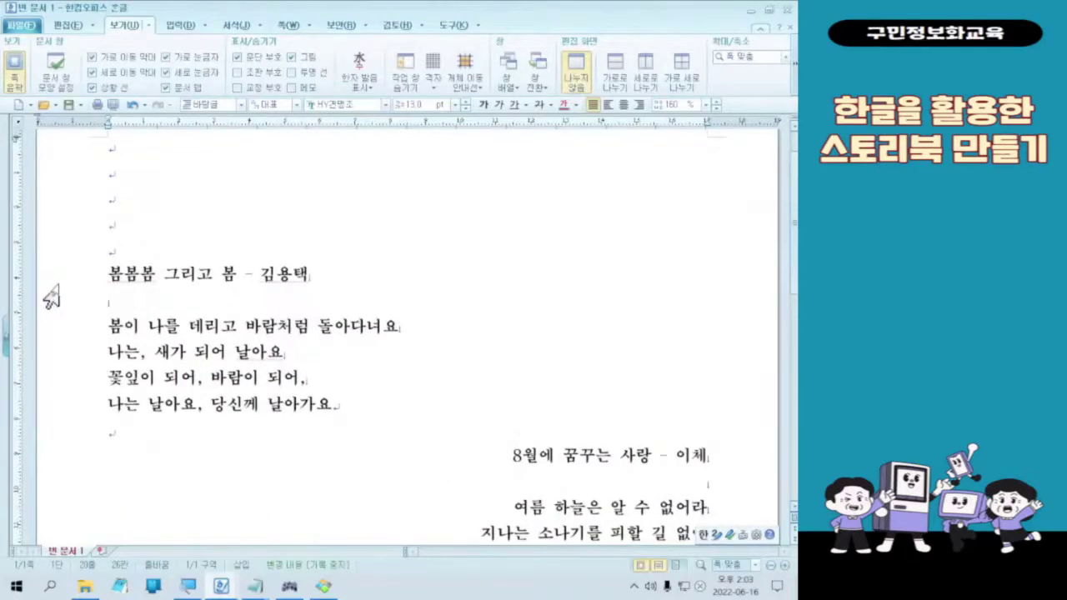
- Select the entire text of the document, covering all four season poems
key(ctrl)
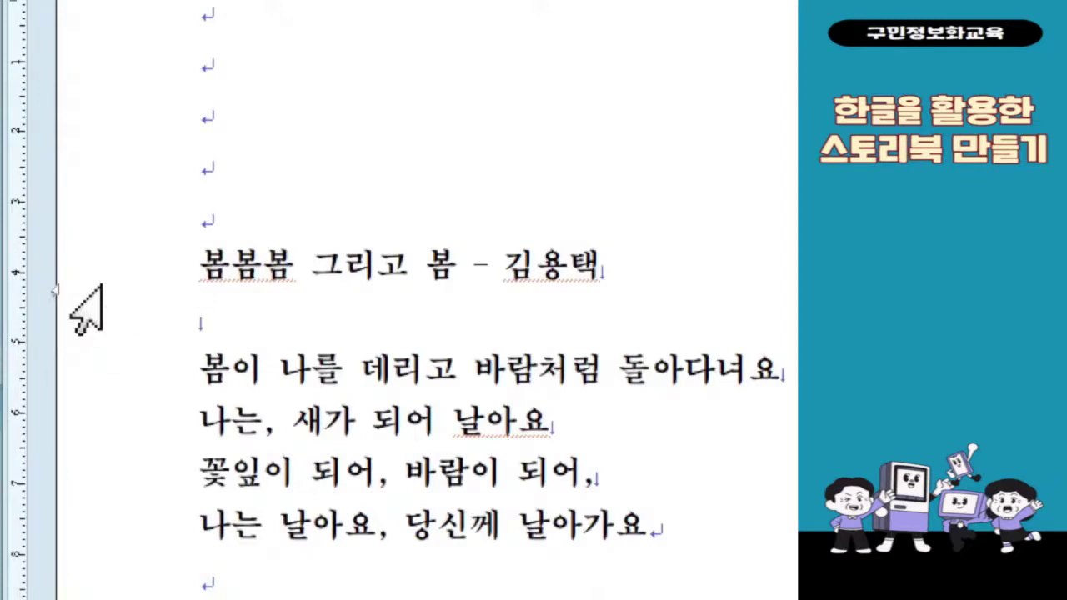
double_click(101, 286)
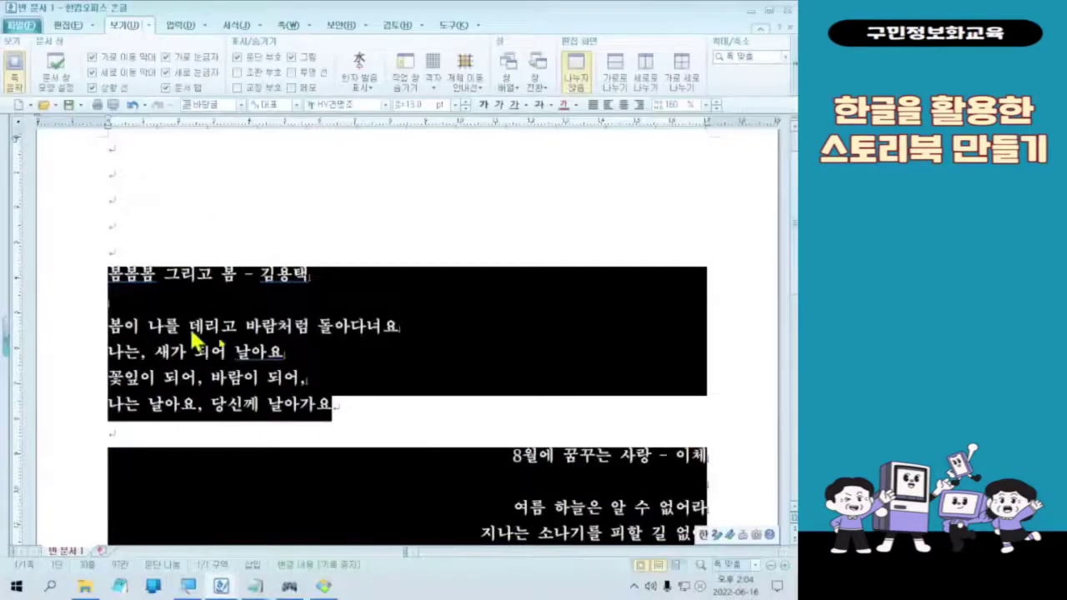
scroll(477, 359, down, 5)
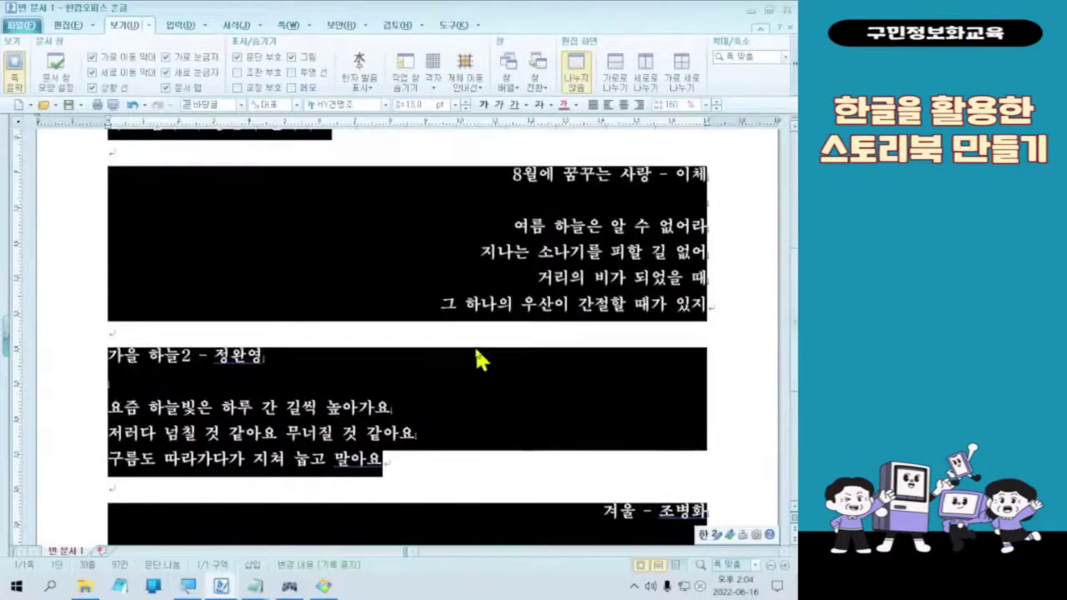
scroll(474, 346, up, 5)
click(52, 350)
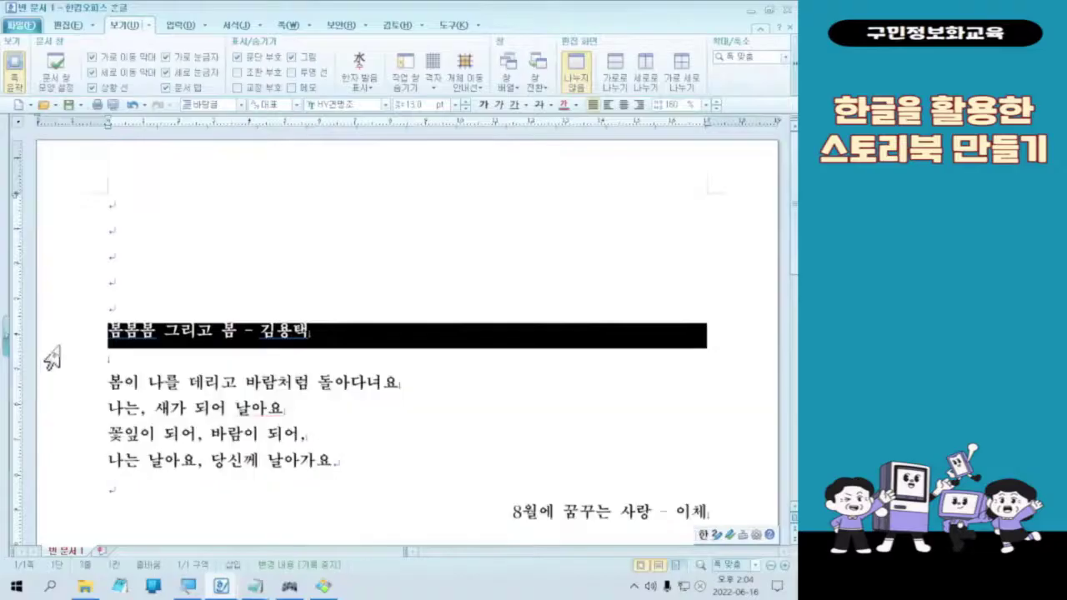
double_click(54, 354)
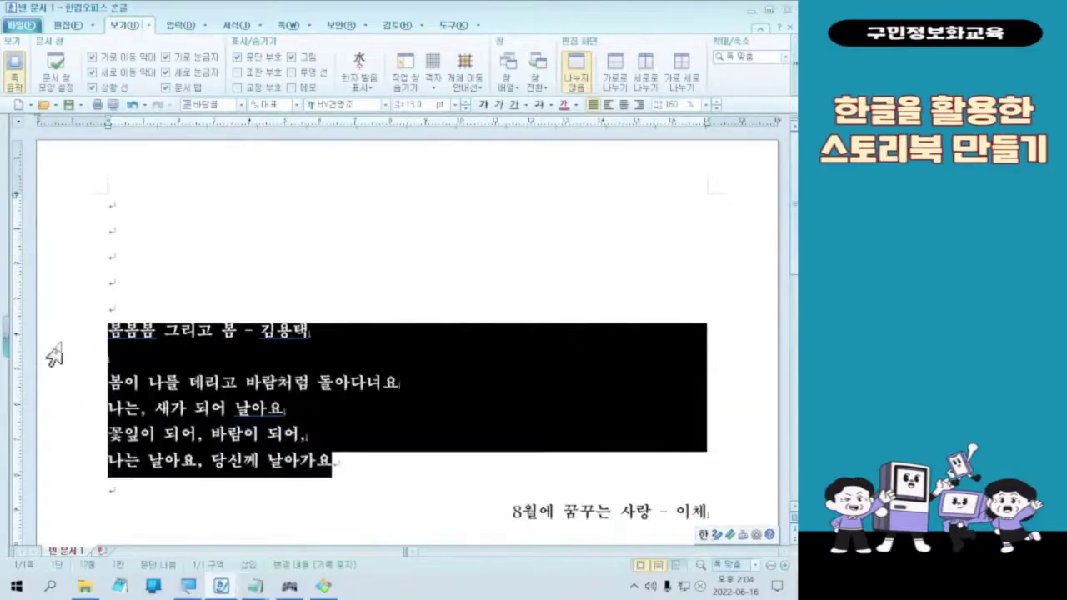
triple_click(55, 354)
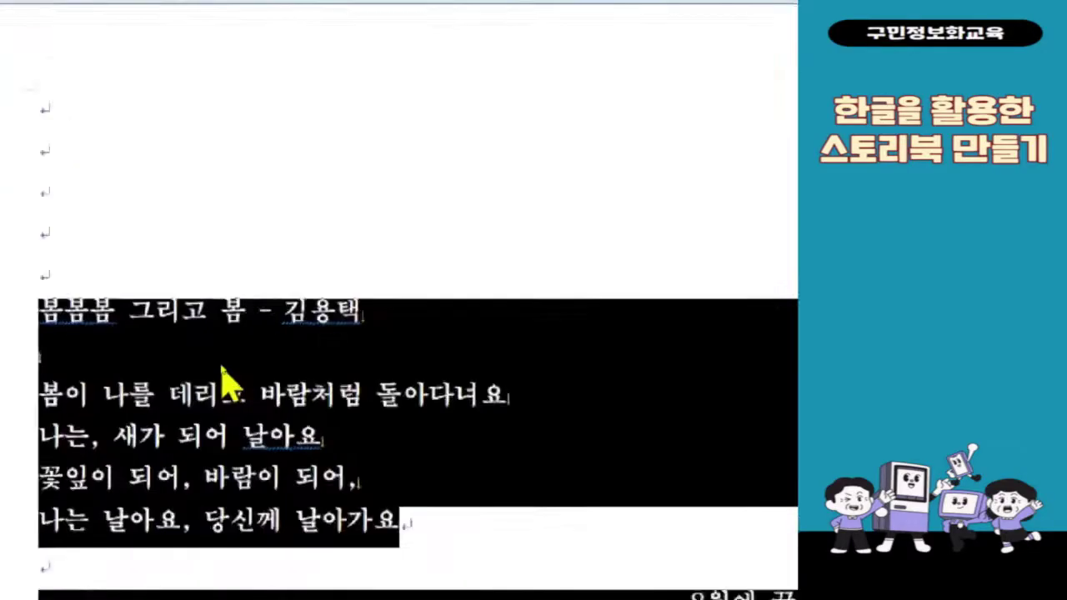
- Open the paragraph shape (문단 모양) settings for the selected poems and set the left and right margins to 30 pt
click(220, 367)
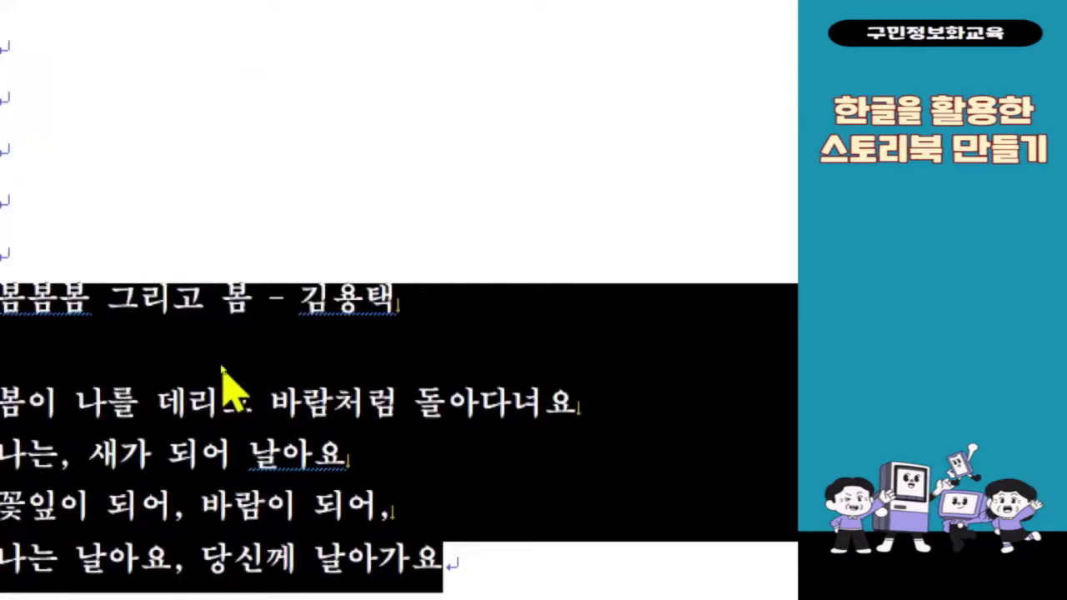
click(221, 367)
right_click(222, 368)
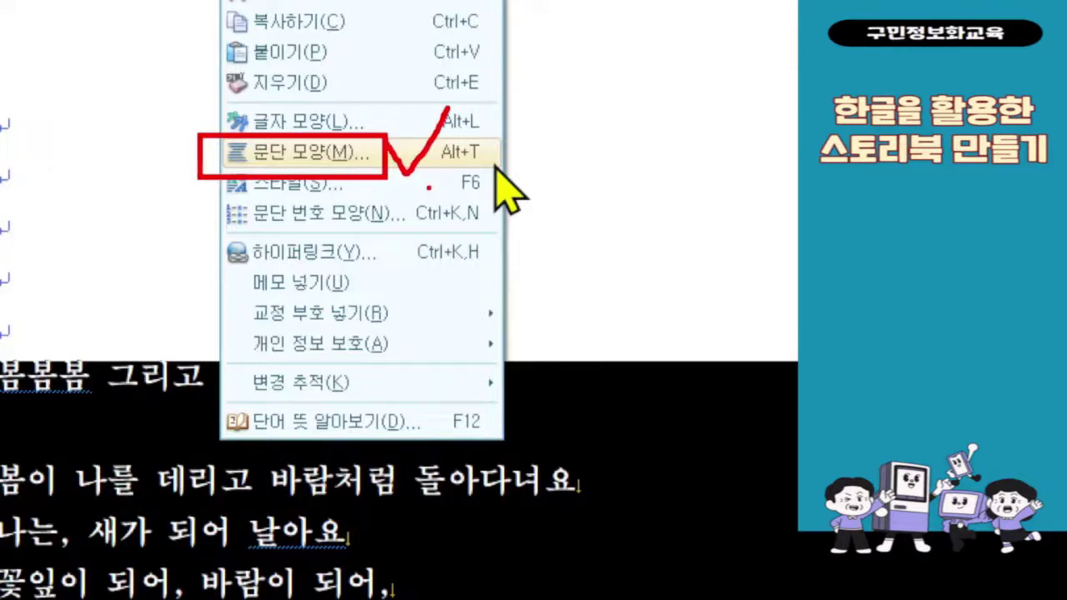
click(297, 562)
scroll(292, 500, down, 1)
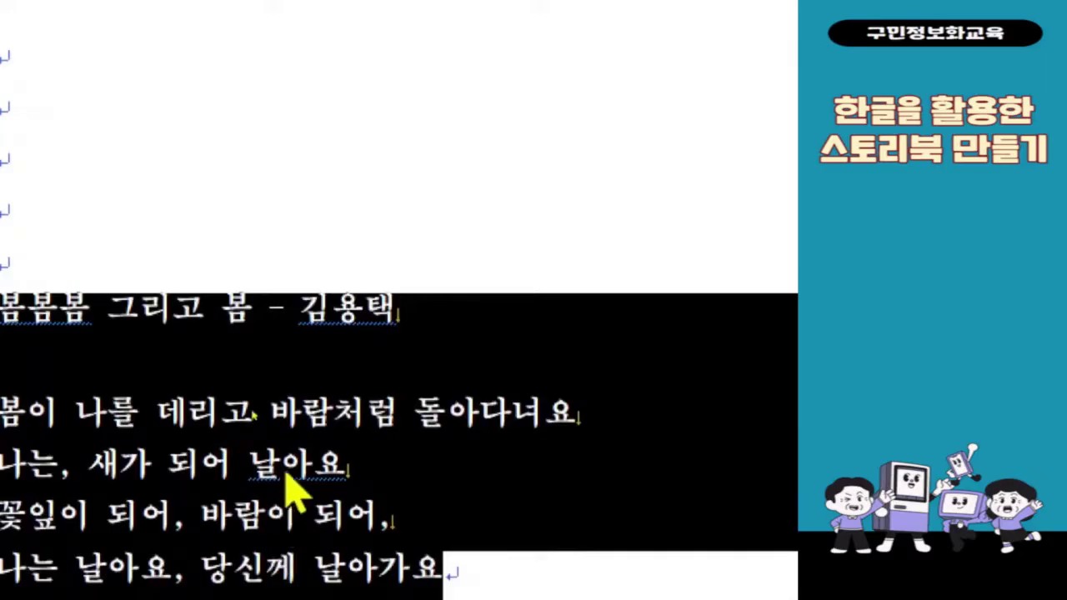
right_click(290, 464)
click(456, 185)
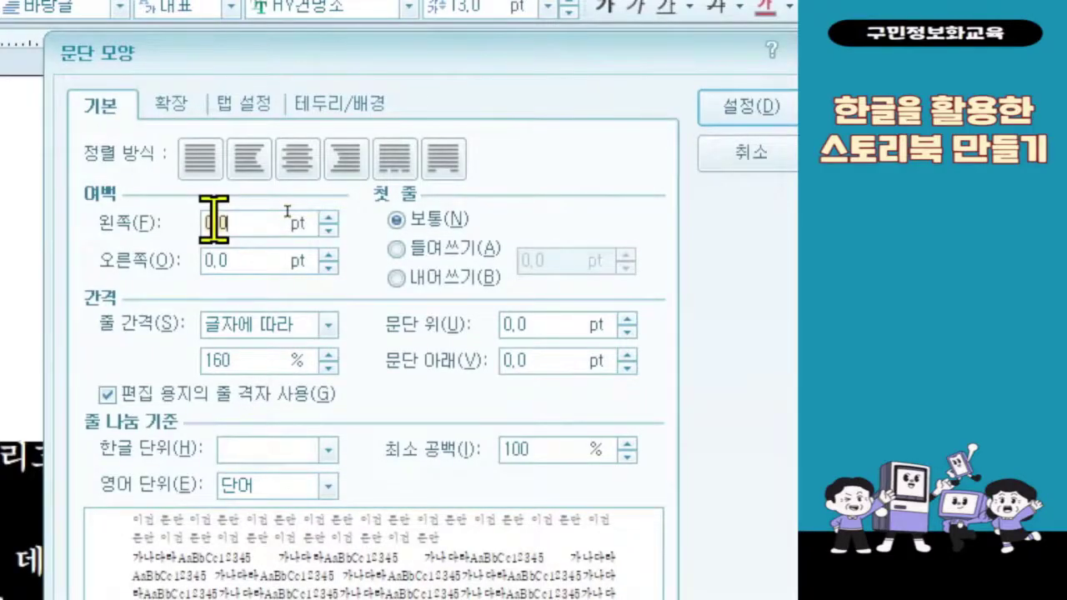
text(30)
key(Tab)
text(30)
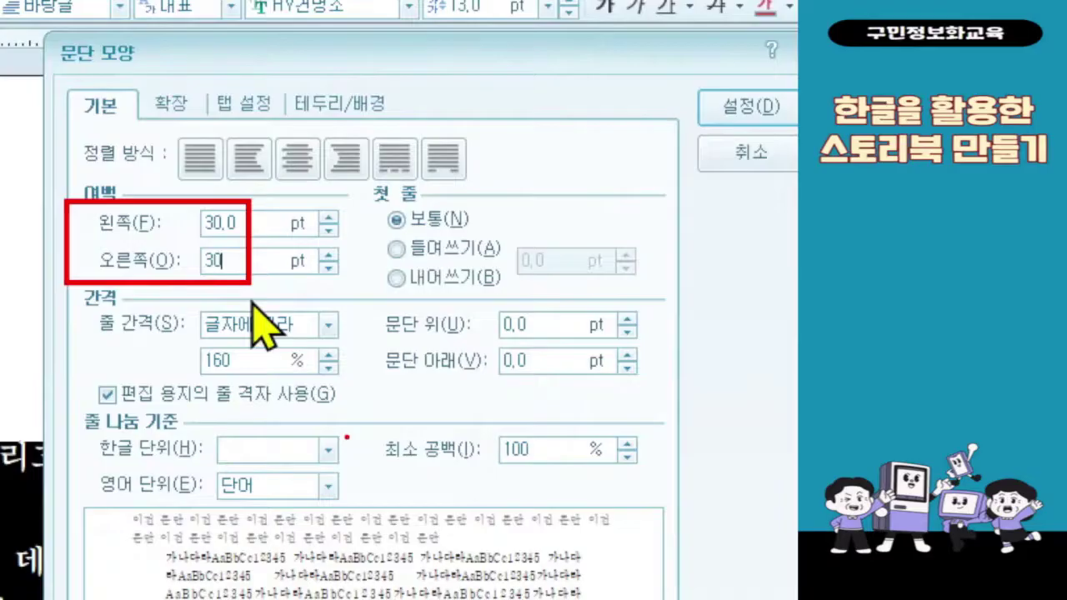
- Set the line spacing of the selected poems to 180% and apply the paragraph settings
double_click(244, 360)
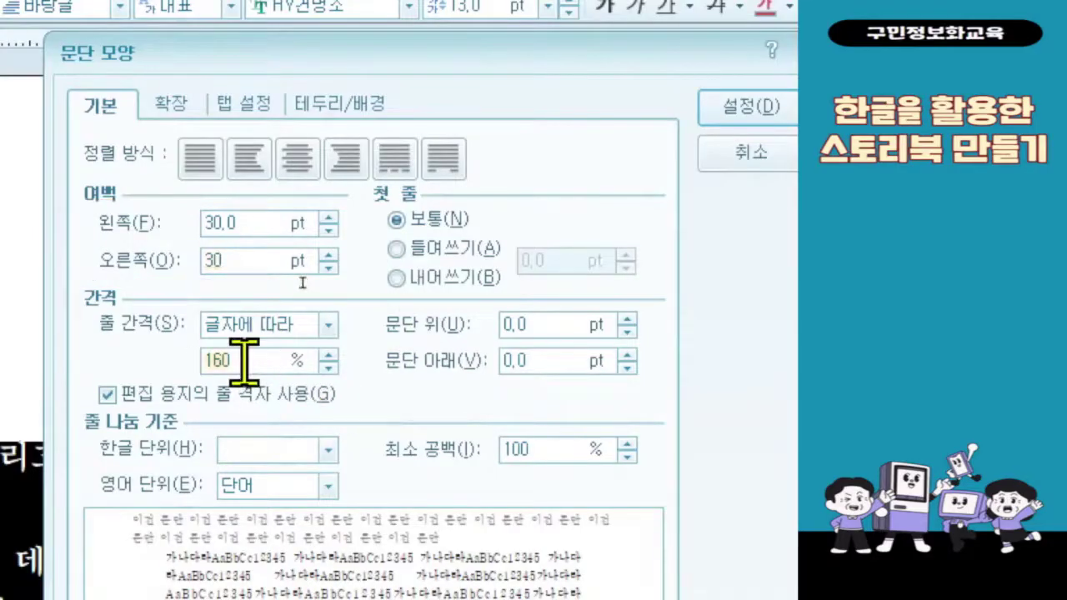
text(180)
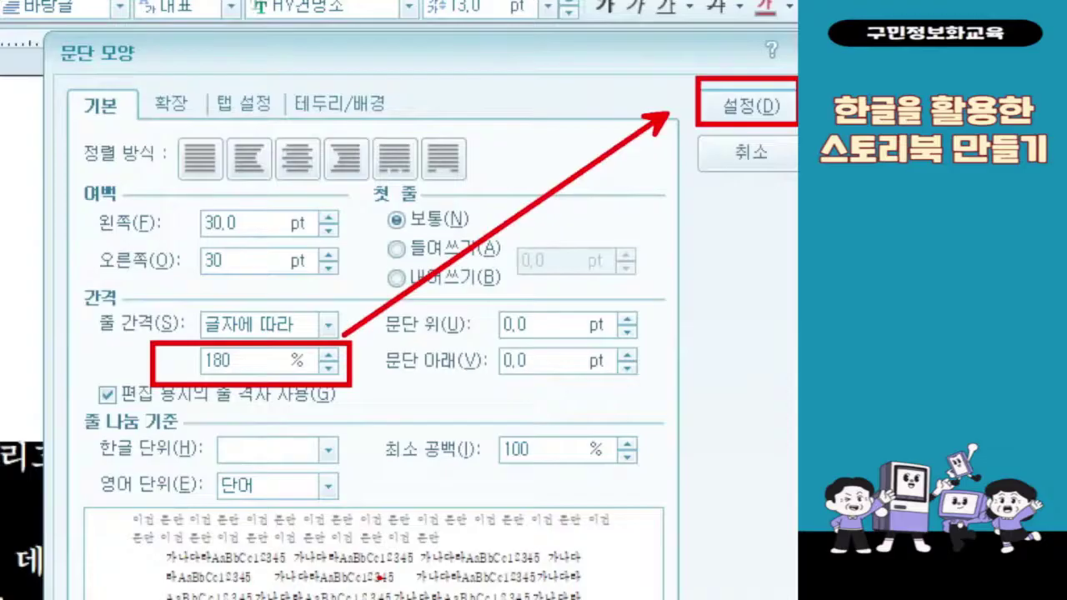
key(Escape)
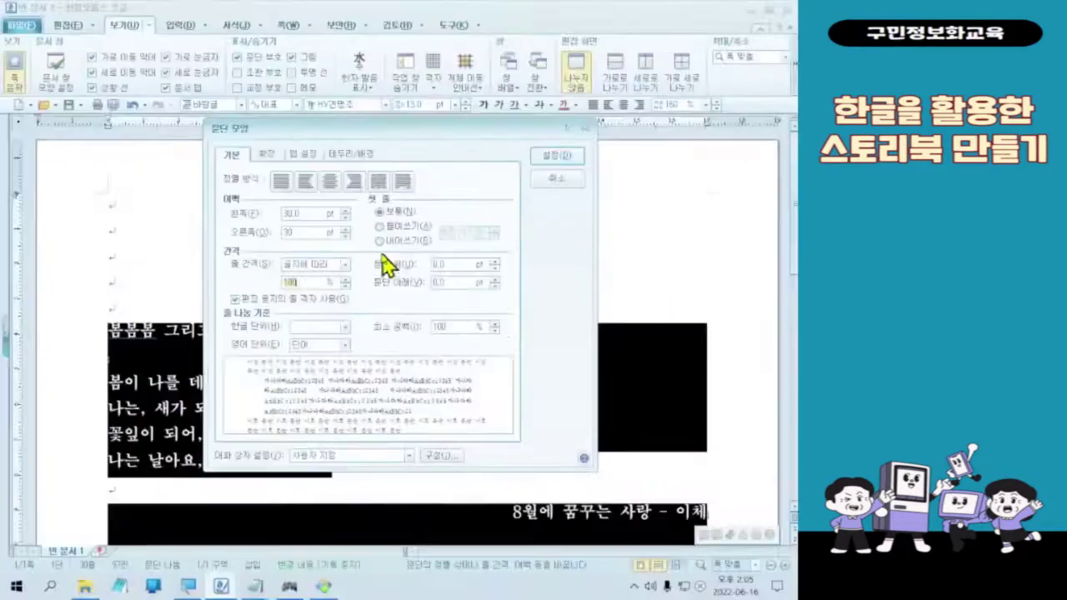
click(545, 158)
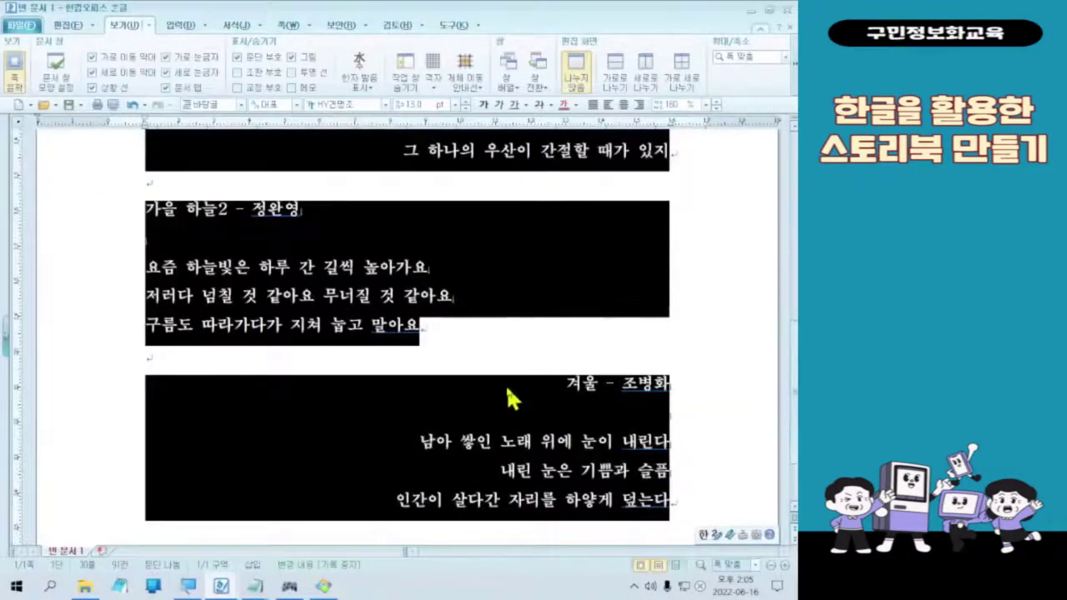
- Clear the selection and review the margins and line spacing of all four poems
scroll(508, 400, up, 3)
click(507, 400)
scroll(510, 392, up, 3)
scroll(511, 385, down, 7)
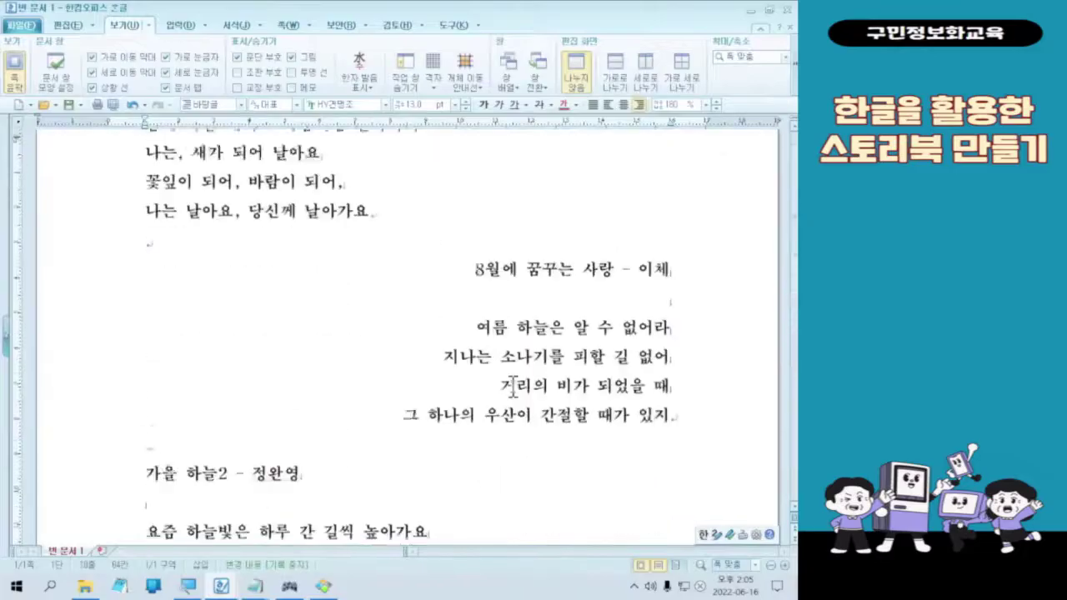
scroll(512, 390, up, 4)
scroll(507, 371, up, 4)
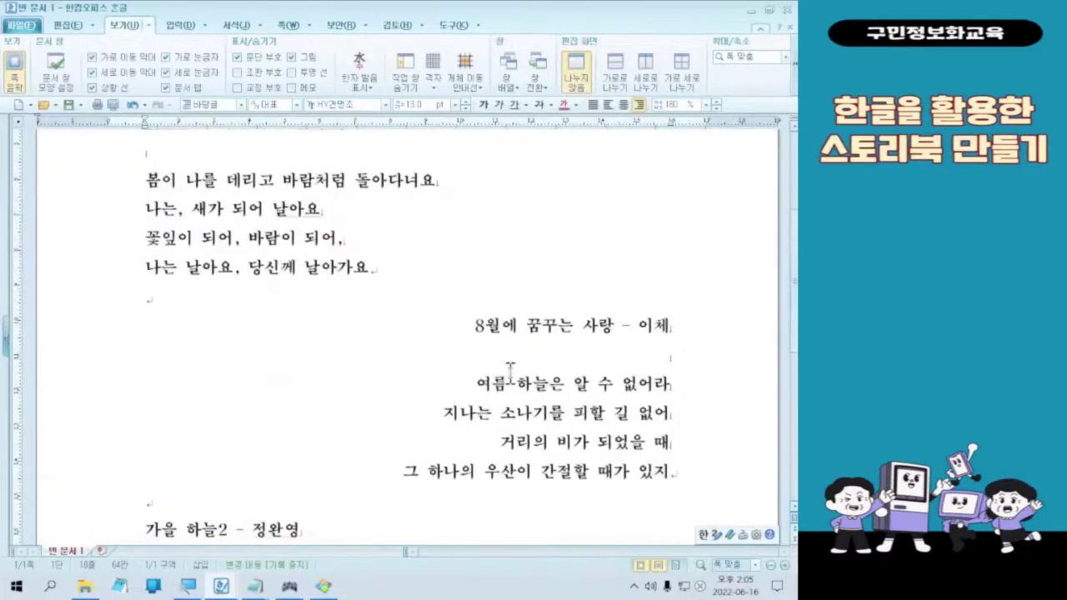
scroll(603, 348, down, 7)
scroll(604, 348, down, 3)
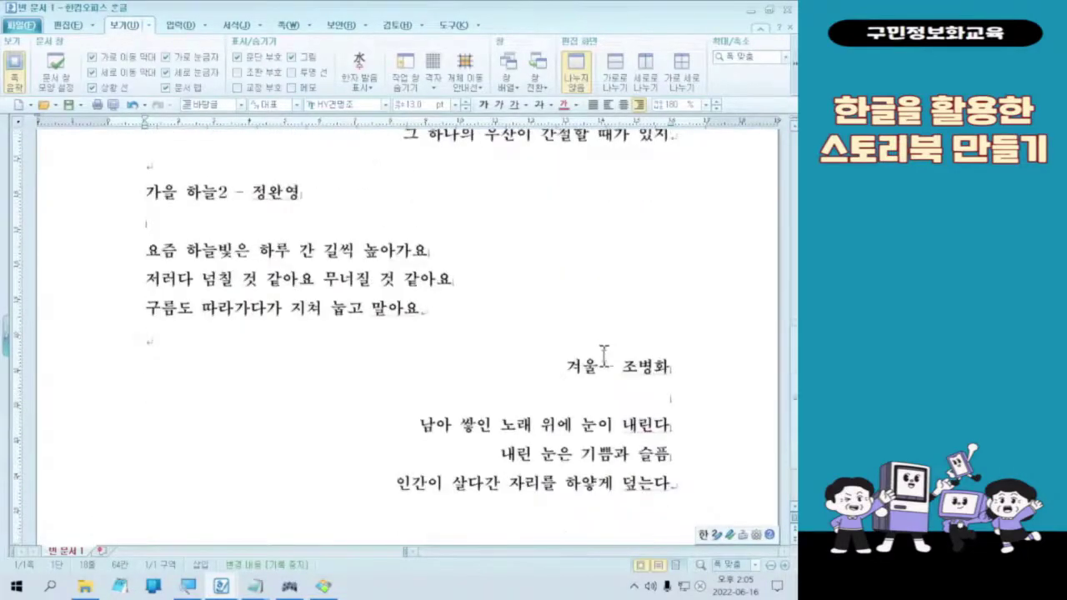
- Examine the side margins around the autumn and winter poems and switch to the finished sample image for comparison
drag(83, 164, 145, 345)
drag(681, 153, 721, 371)
drag(678, 273, 740, 272)
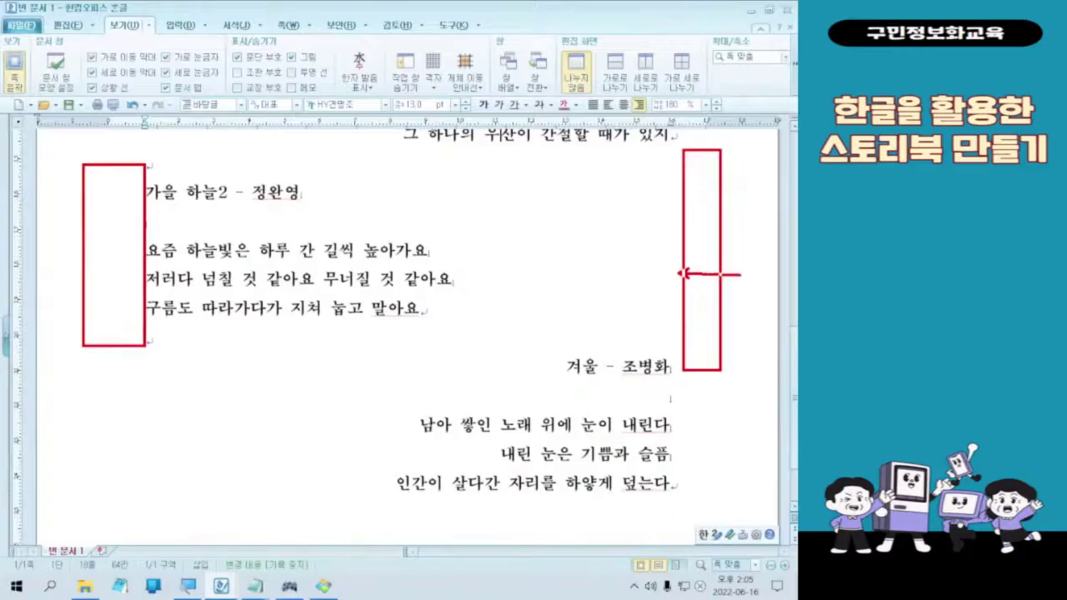
drag(138, 261, 80, 262)
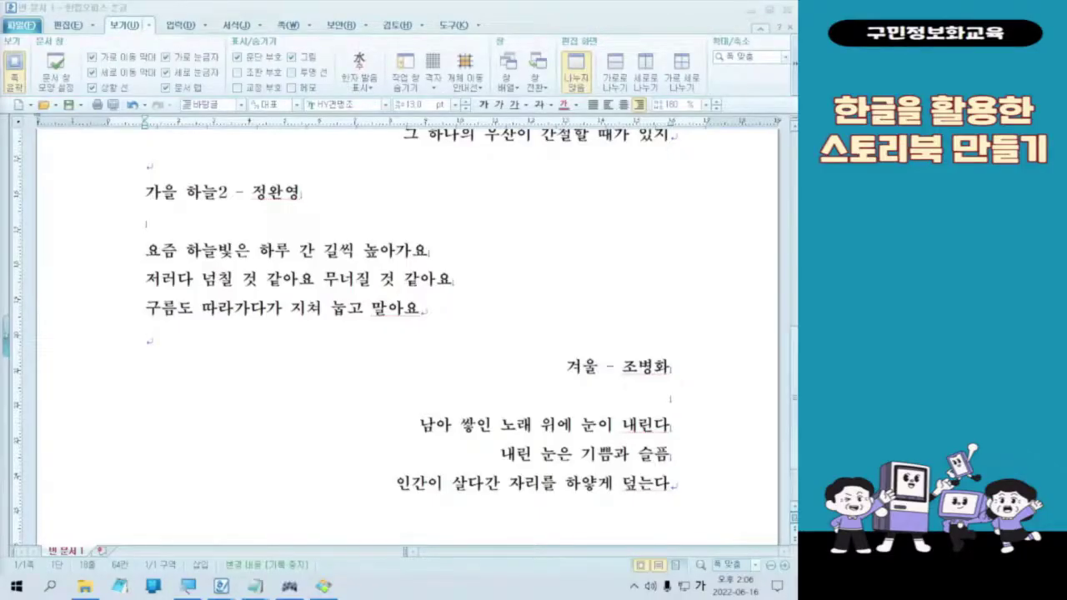
click(325, 587)
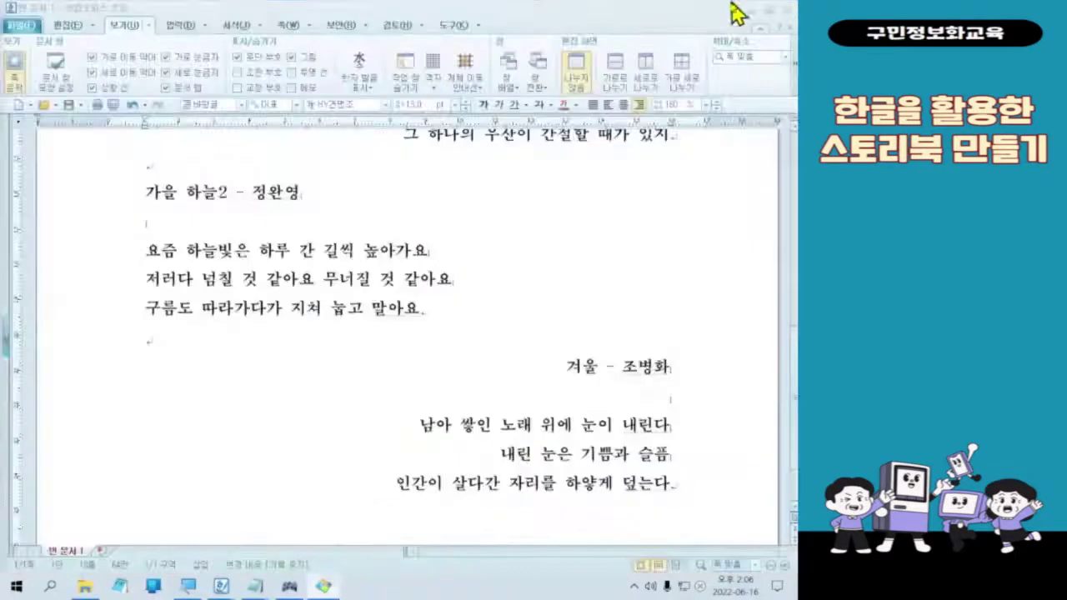
- Select the whole spring poem, from its title to its last line, and open its paragraph border and background (테두리/배경) settings
scroll(595, 309, up, 10)
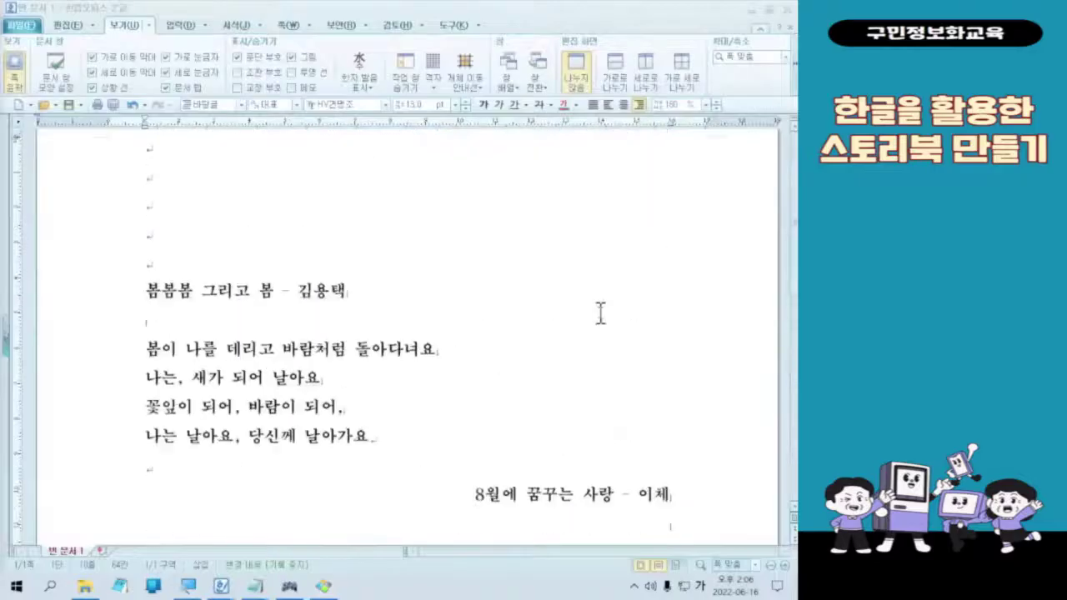
drag(146, 292, 424, 436)
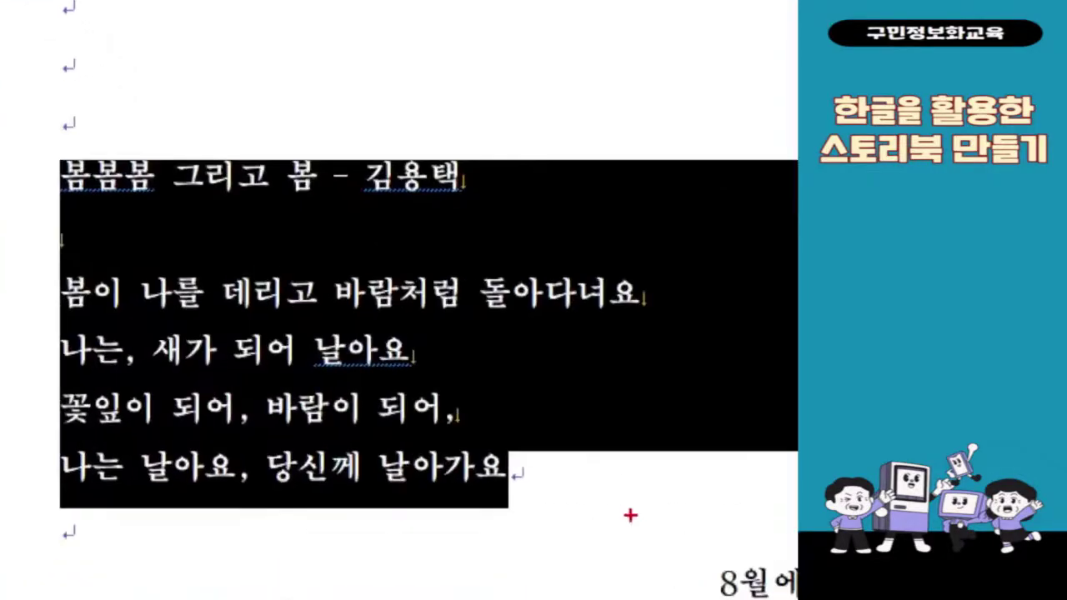
drag(560, 483, 70, 169)
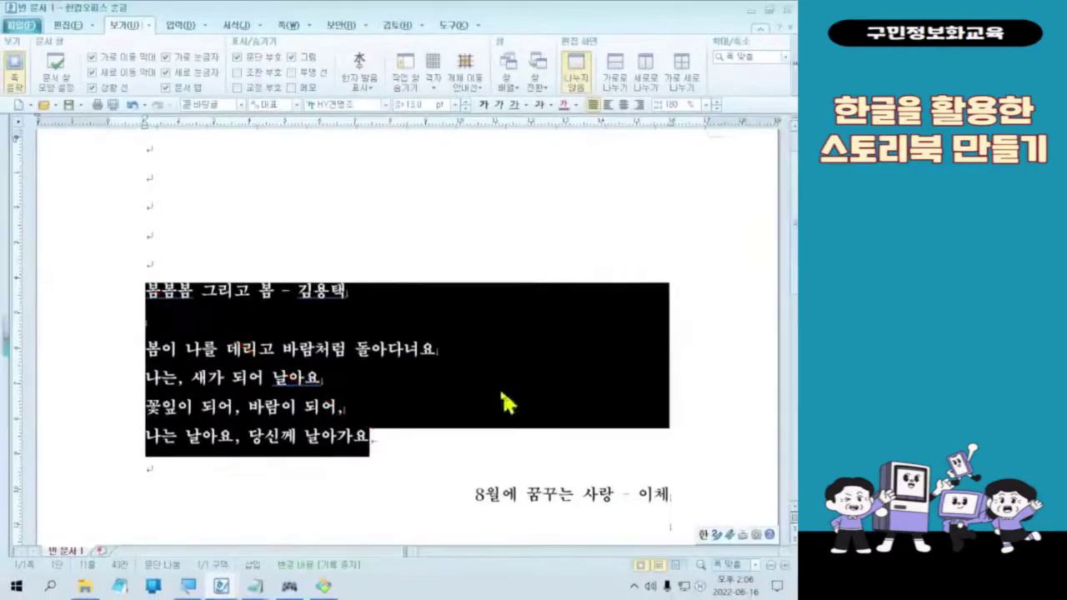
right_click(188, 365)
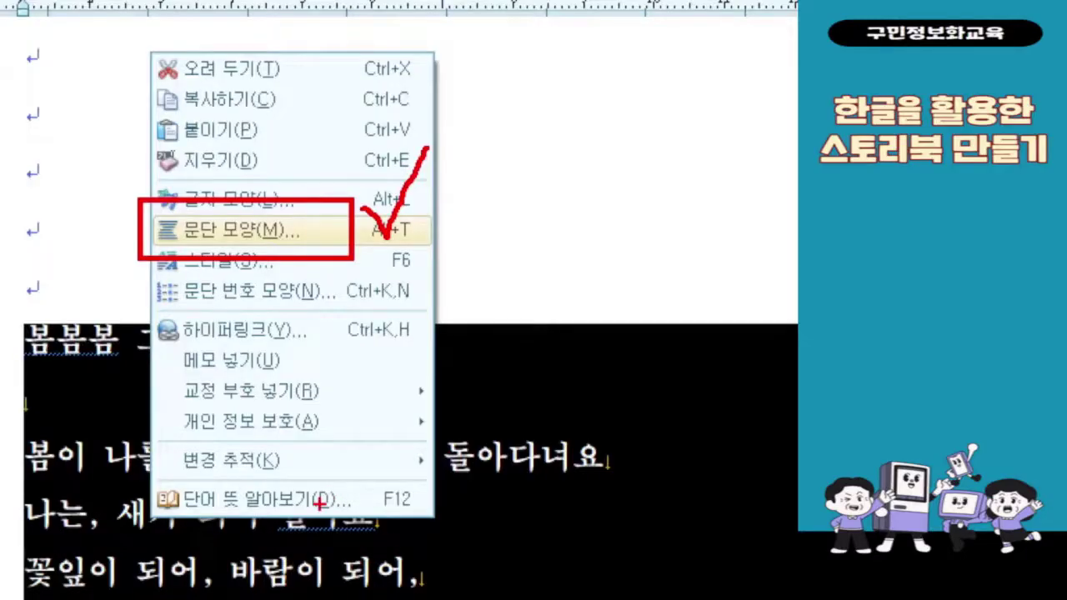
key(Escape)
right_click(274, 354)
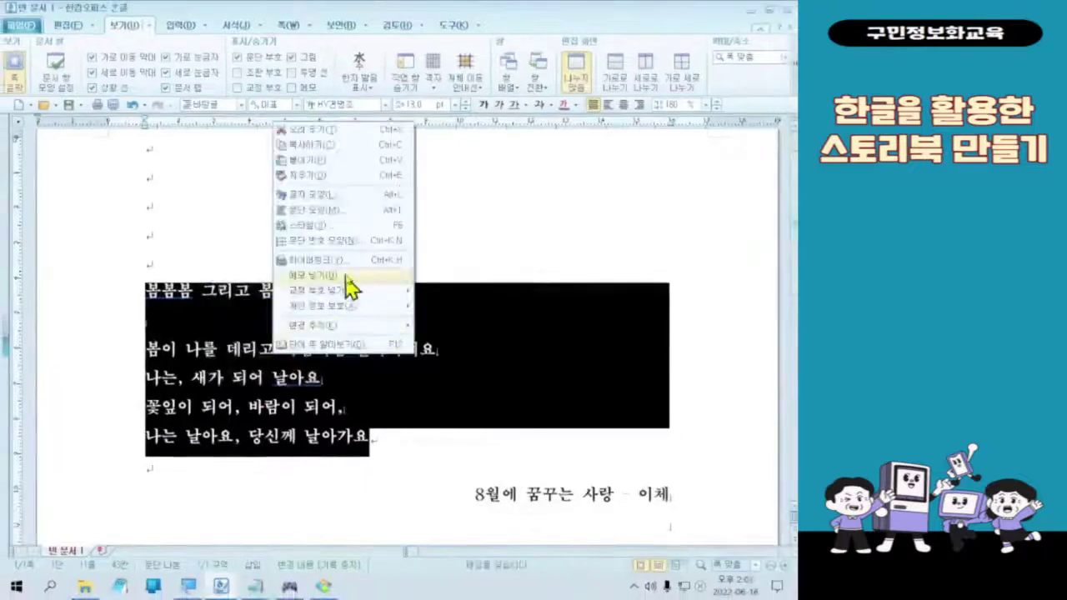
click(359, 214)
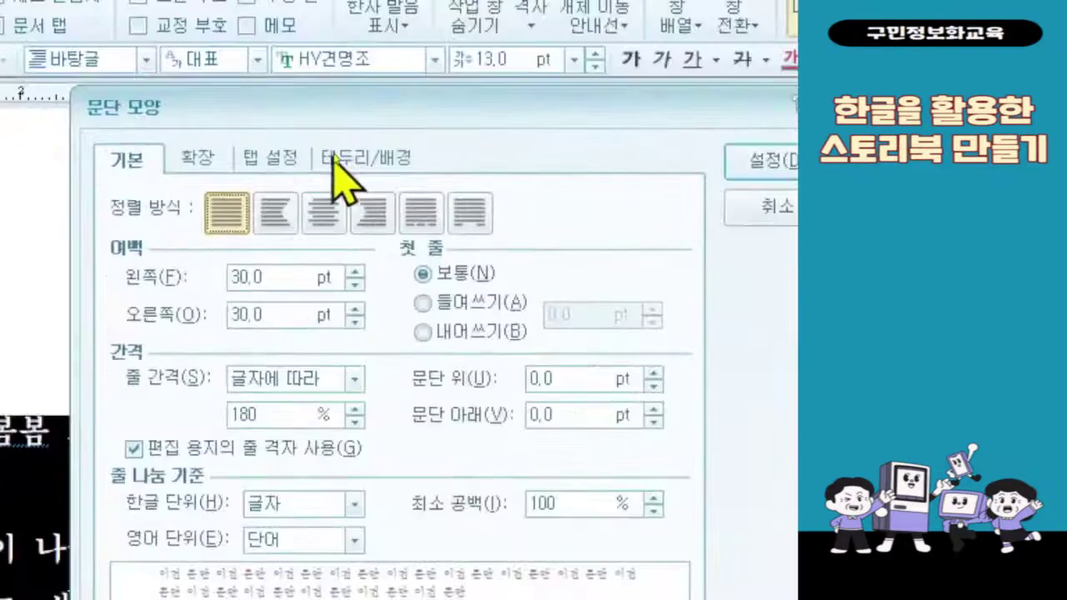
click(342, 163)
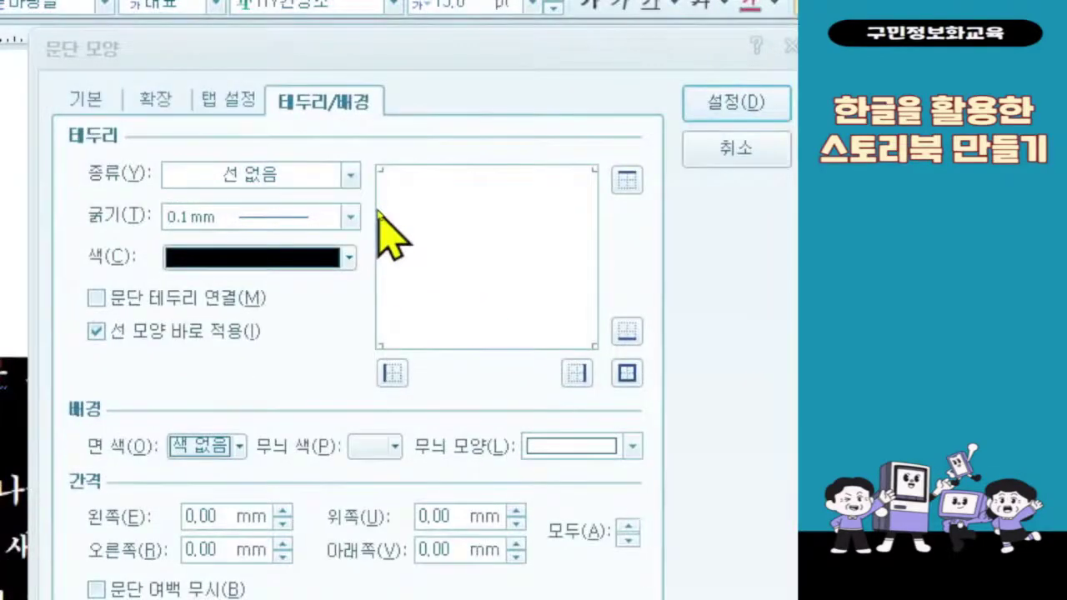
- Set the spring poem's border to a dotted line with a thickness of 1 mm
click(340, 173)
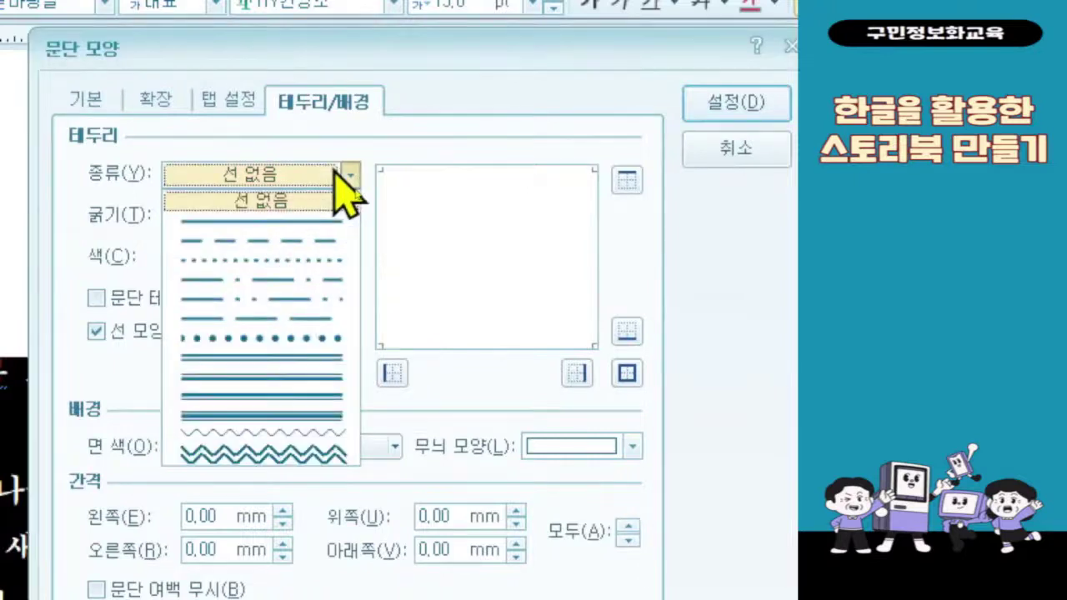
click(301, 279)
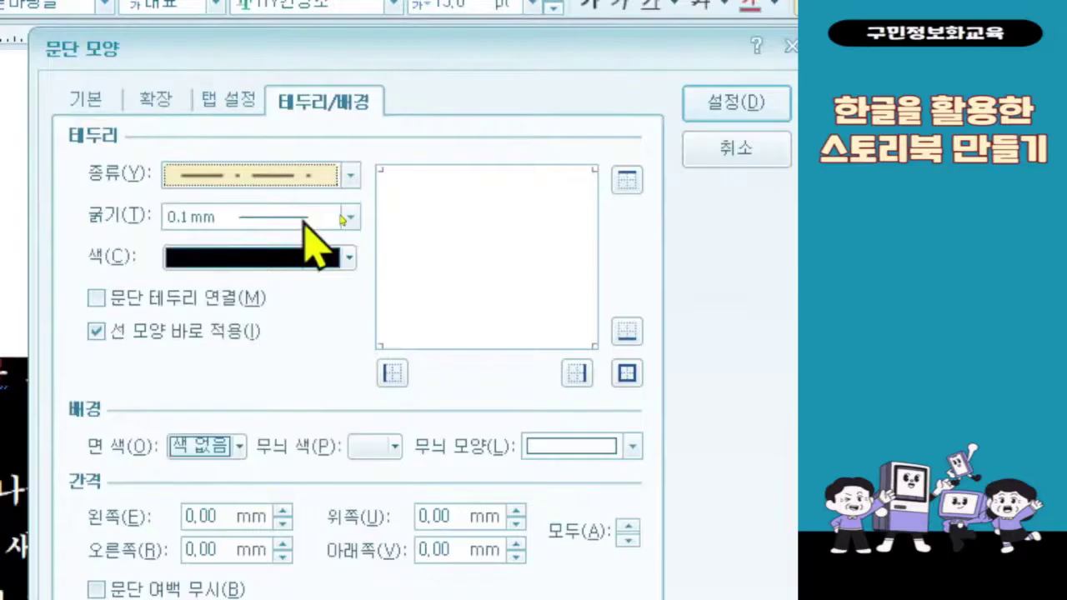
click(317, 174)
click(294, 268)
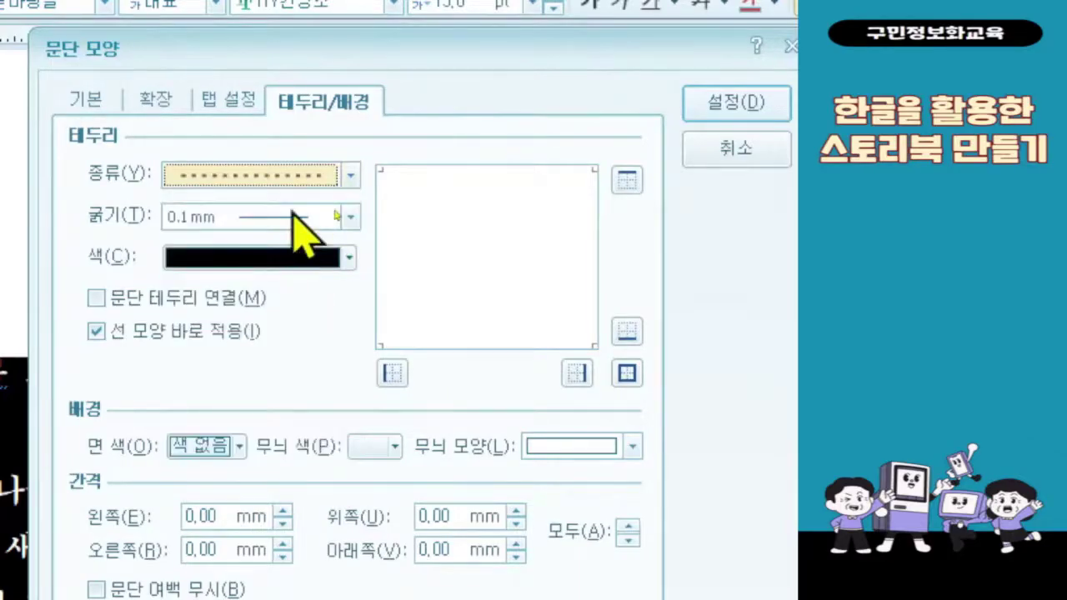
click(263, 215)
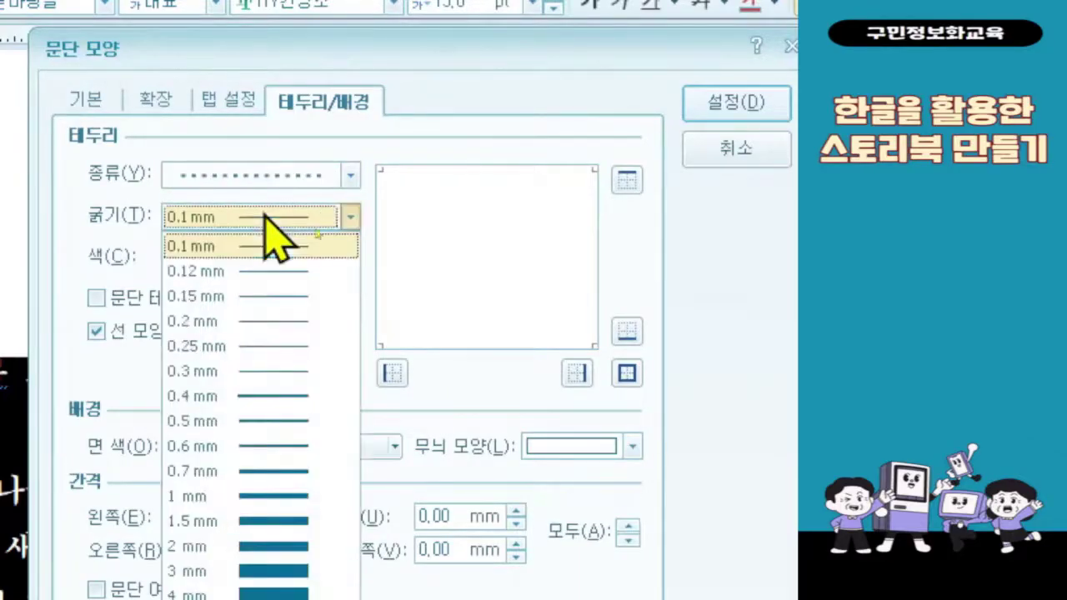
click(246, 498)
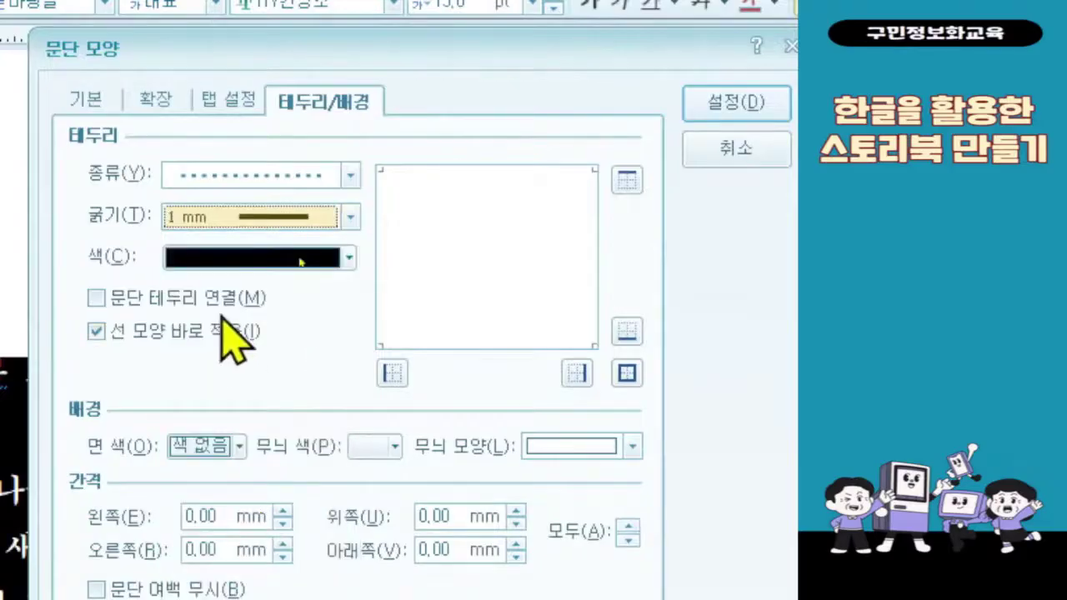
- Set the border colour to dark green and apply the border to all four sides of the spring poem
click(236, 253)
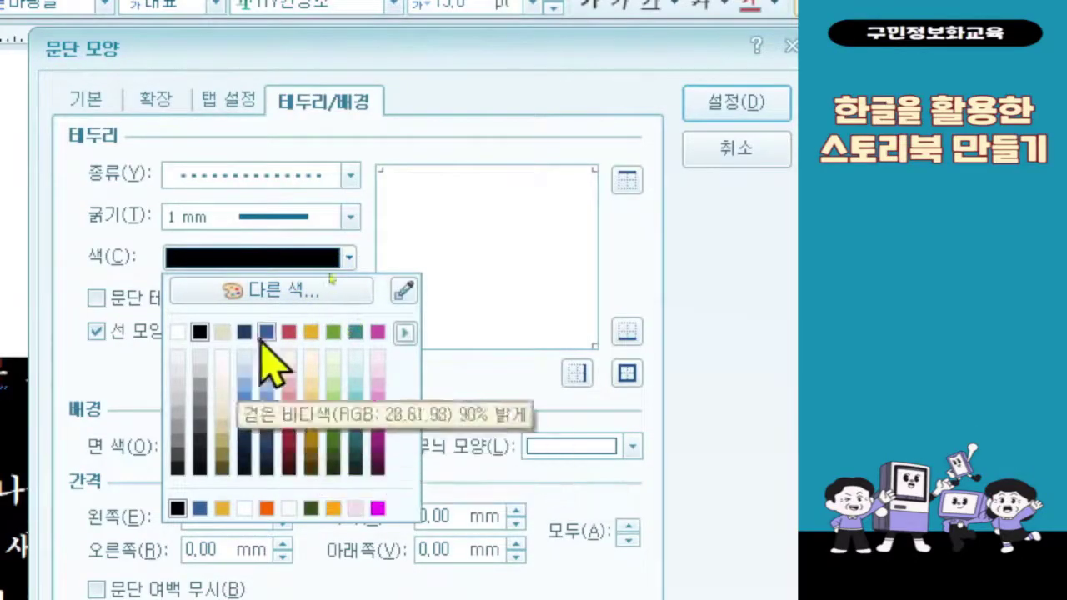
click(404, 332)
click(404, 335)
click(404, 336)
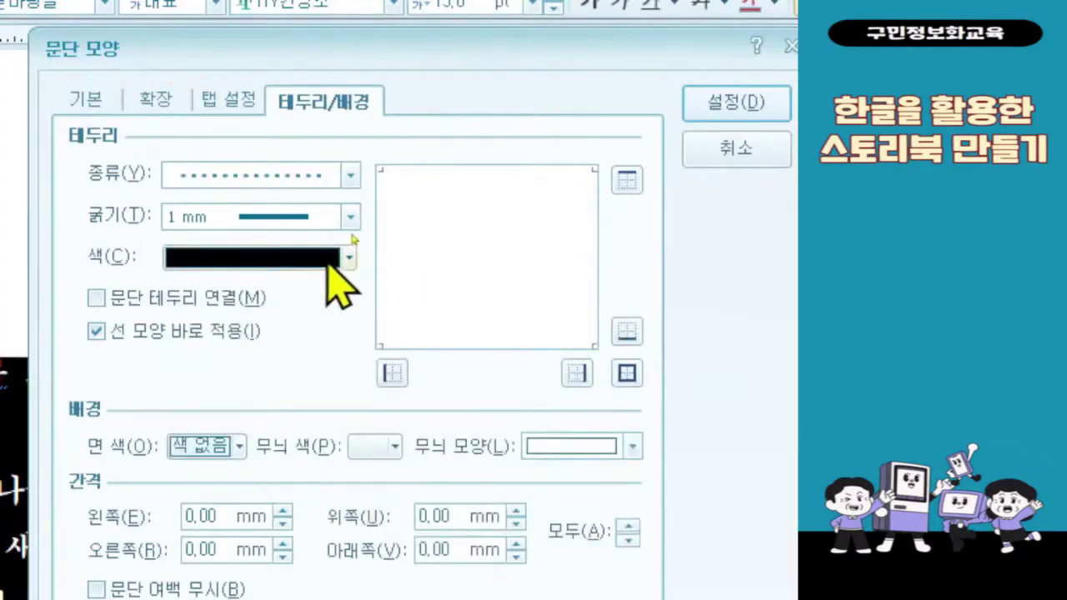
click(333, 258)
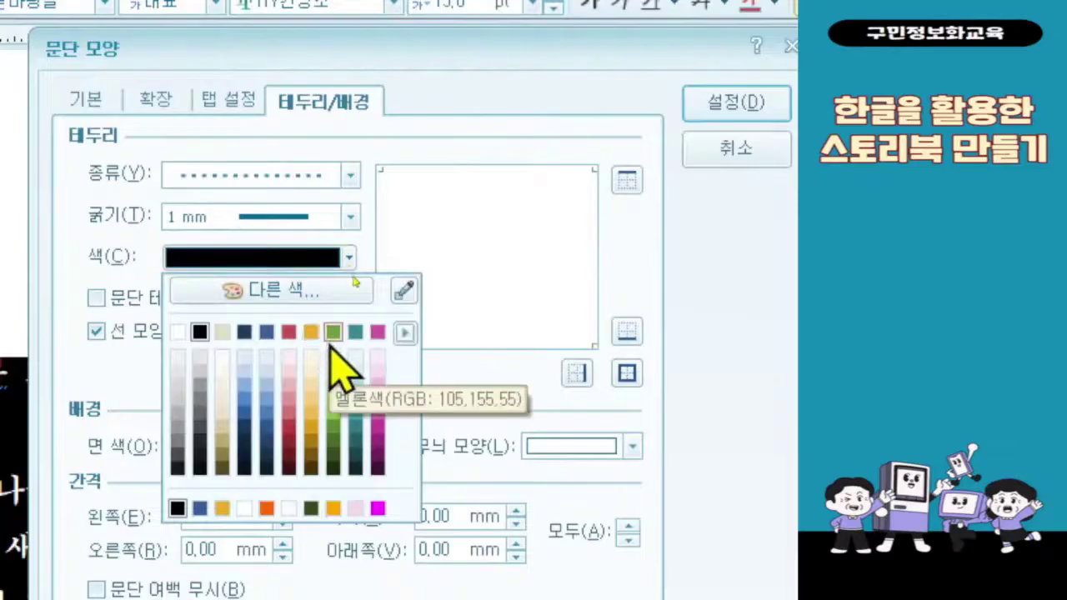
click(337, 468)
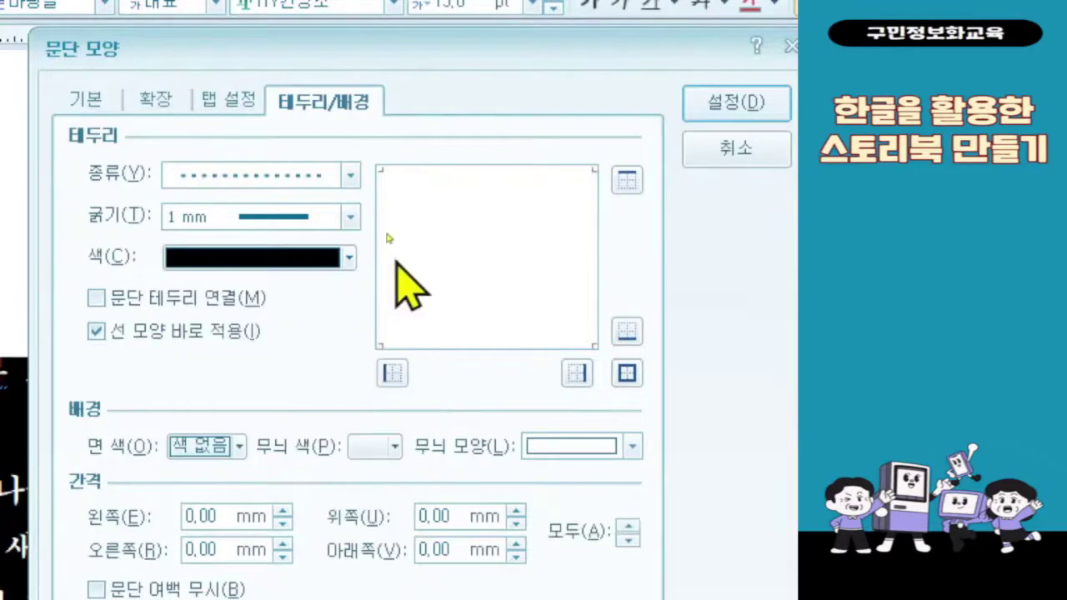
click(337, 260)
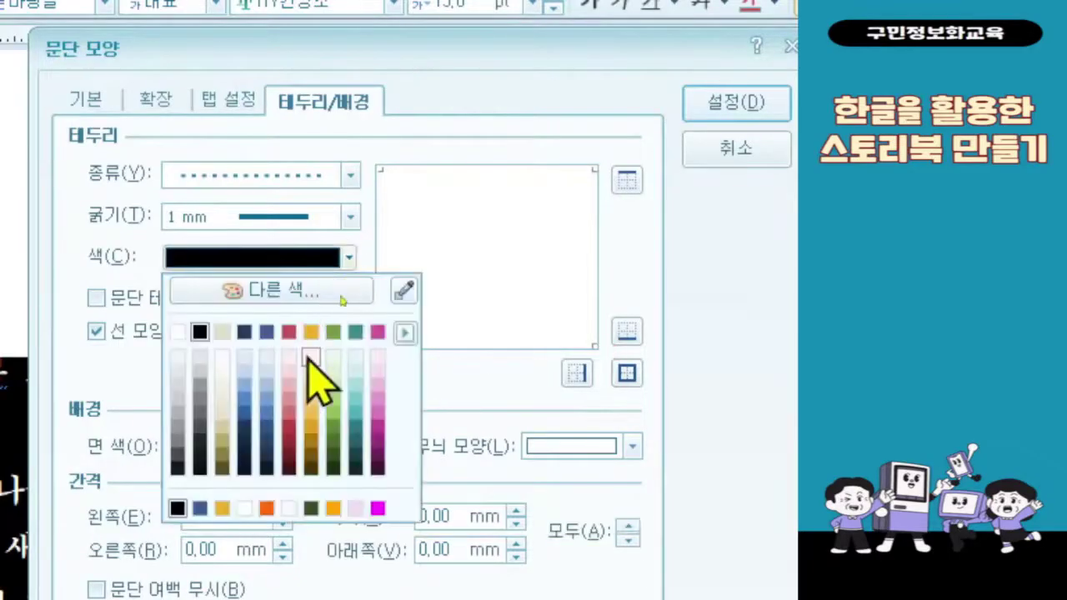
click(331, 446)
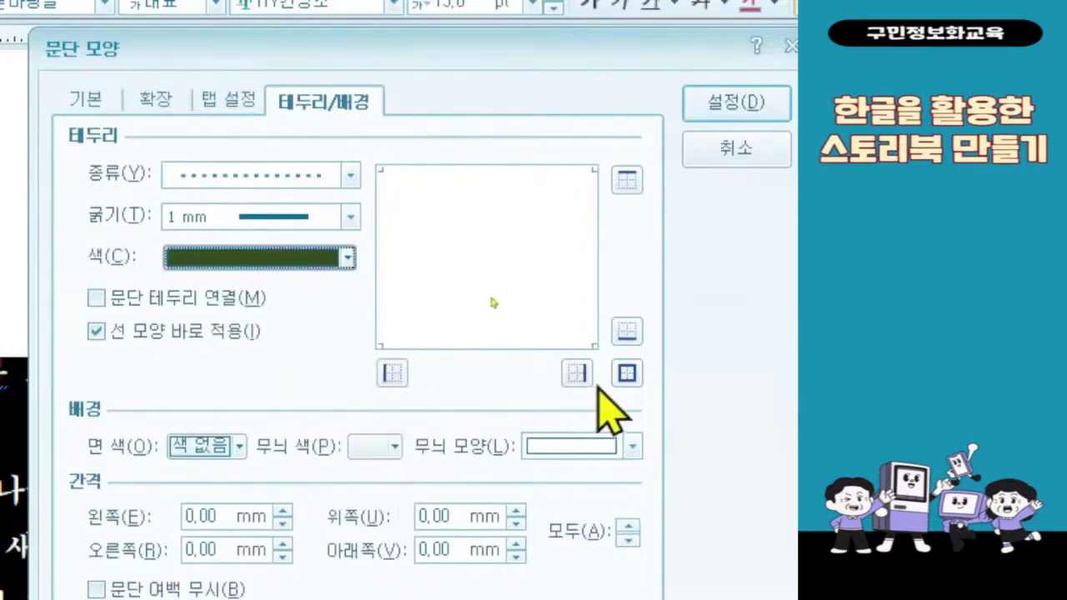
click(627, 374)
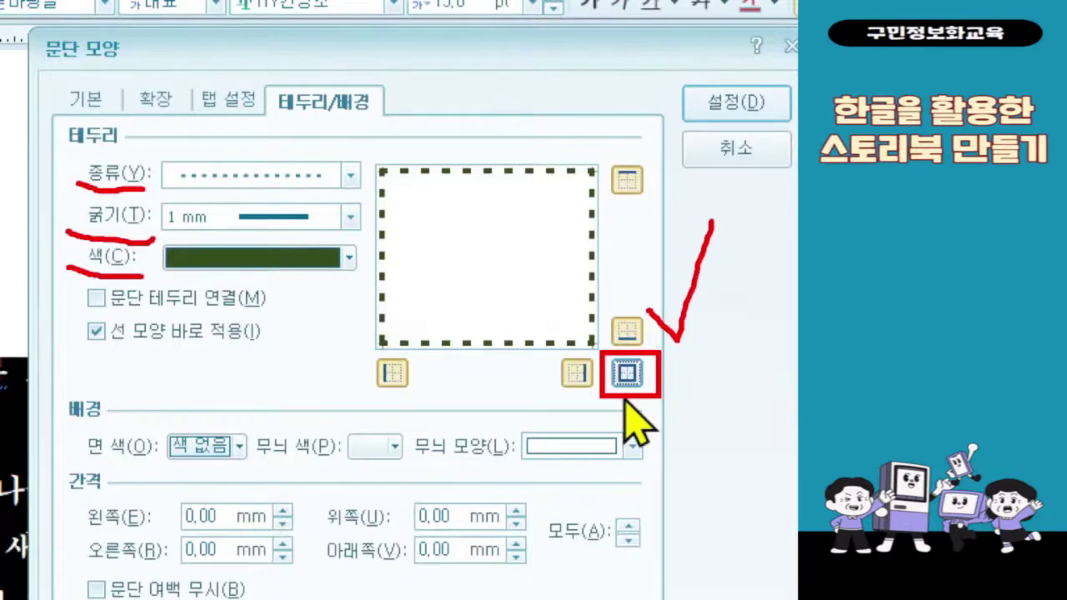
- Fill the spring poem's background with melon (멜론색) 40% lighter, apply the paragraph settings and clear the selection
click(237, 447)
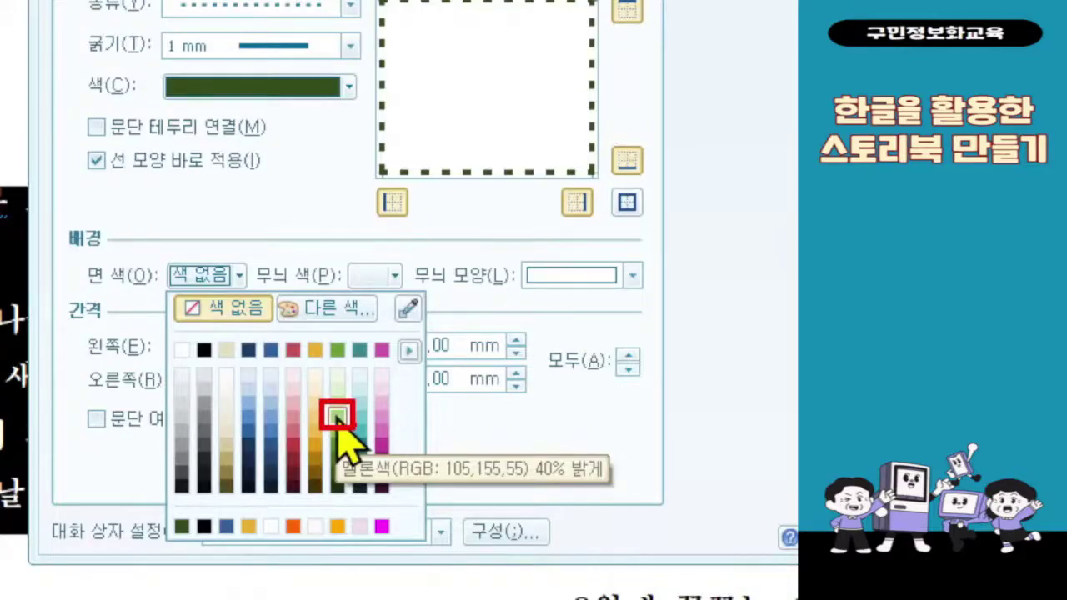
click(234, 276)
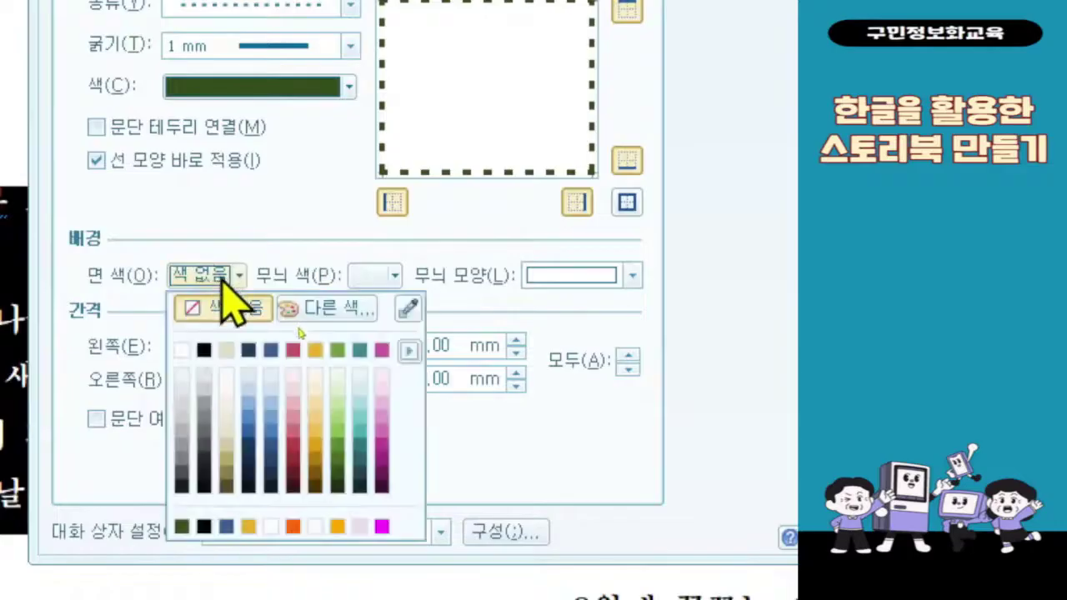
click(336, 417)
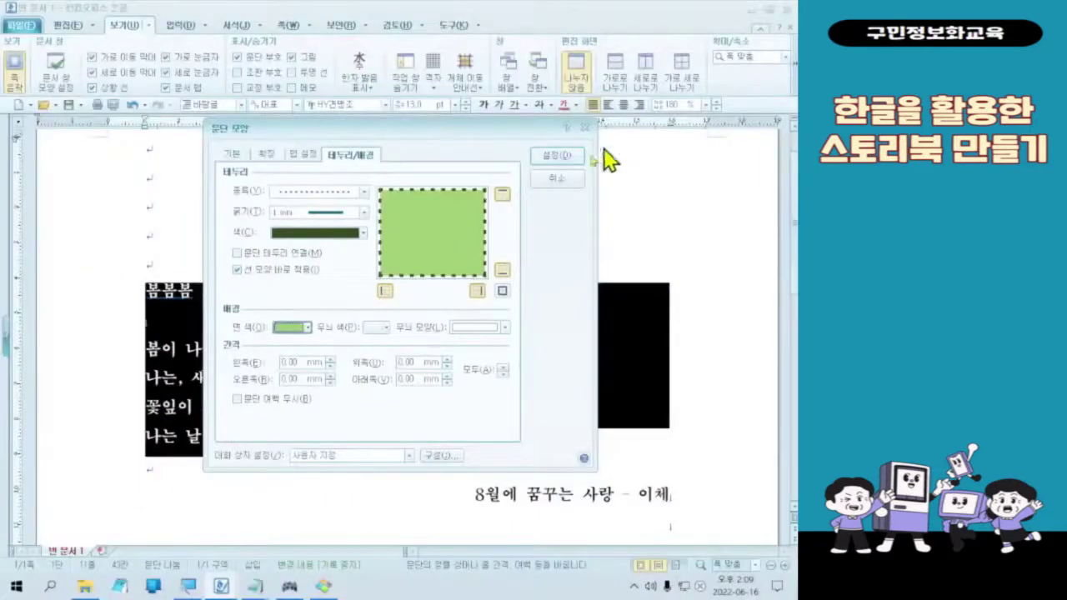
click(608, 158)
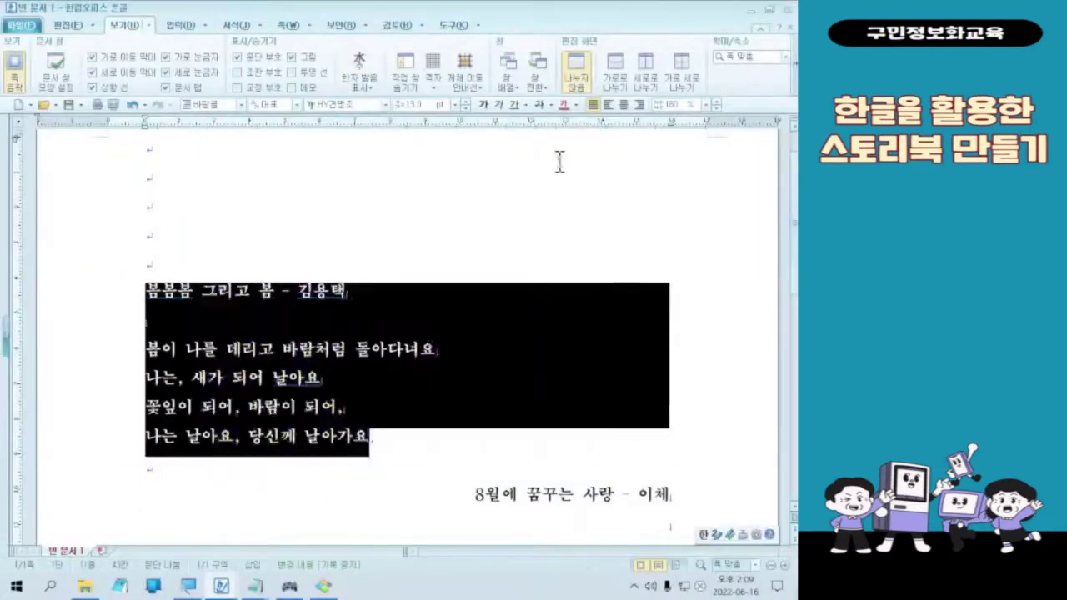
click(541, 251)
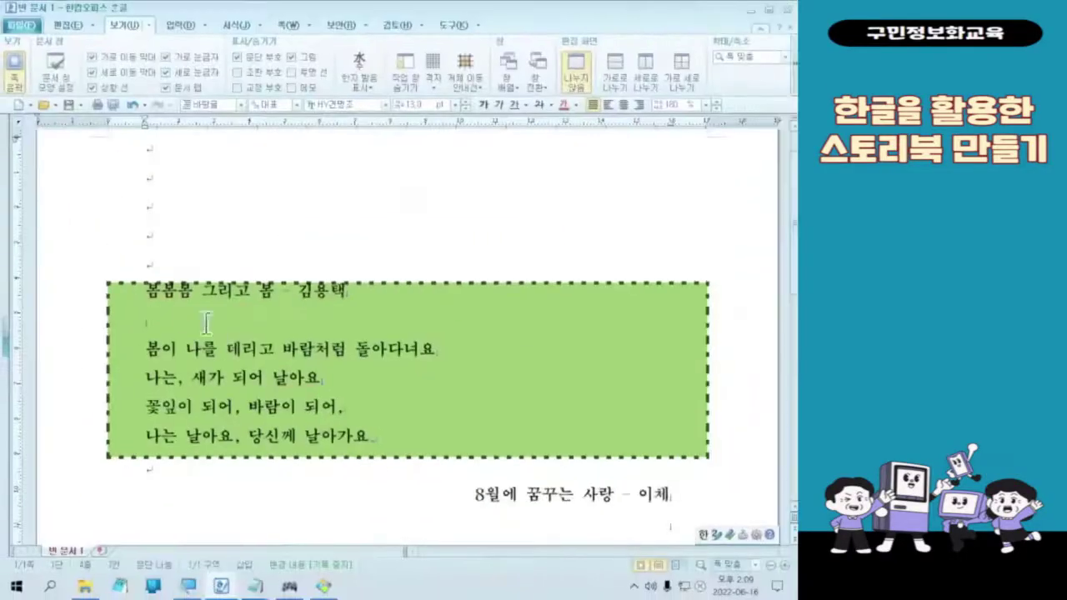
- Set the top spacing (위쪽) between the spring poem's border and its text to 4 mm and apply it
drag(147, 296, 417, 432)
right_click(265, 401)
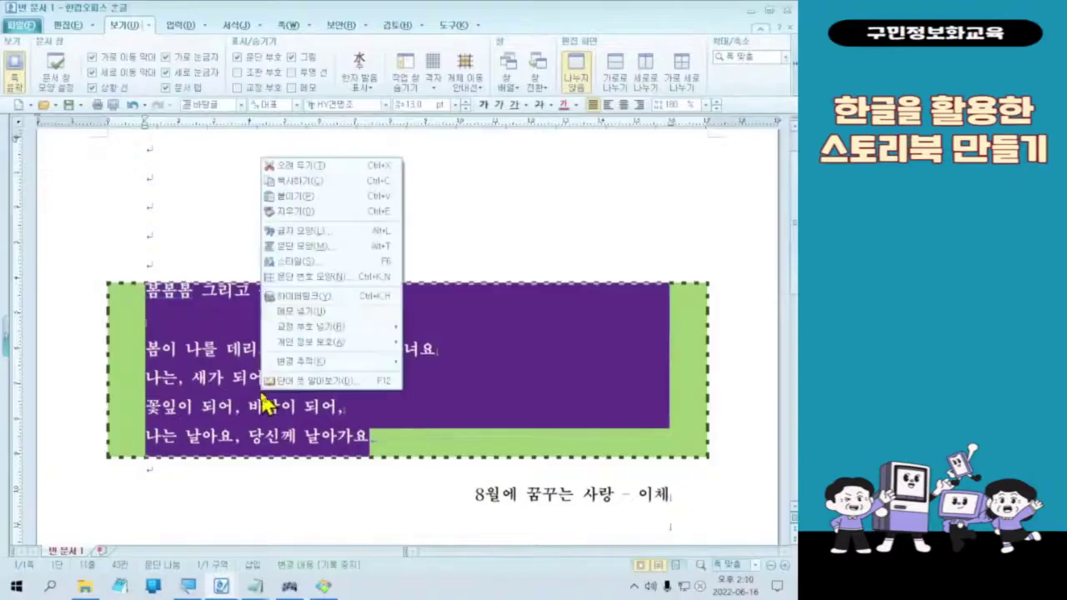
click(368, 247)
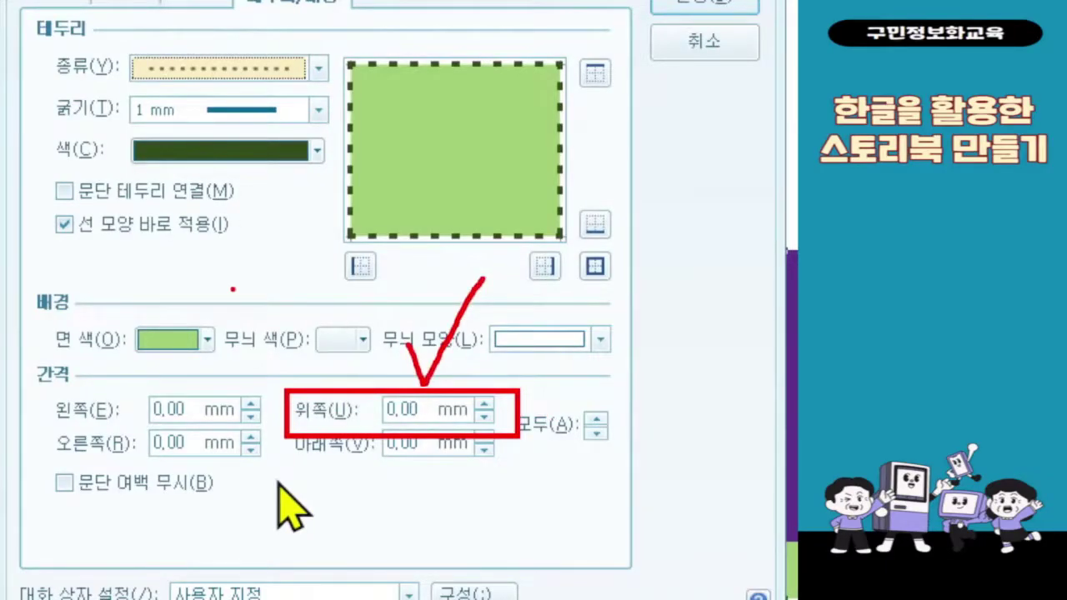
click(411, 411)
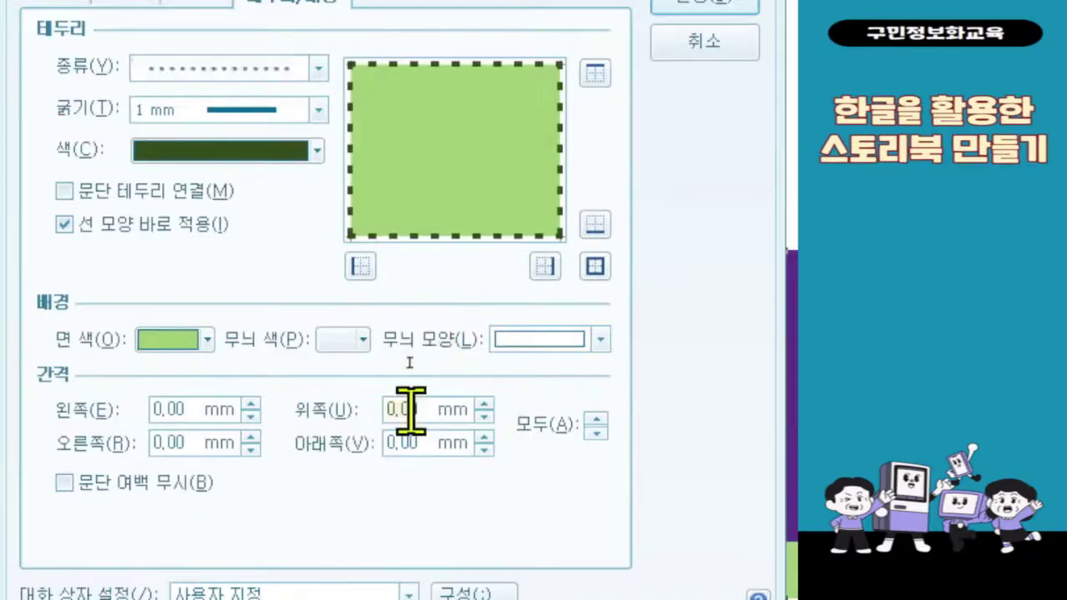
text(4)
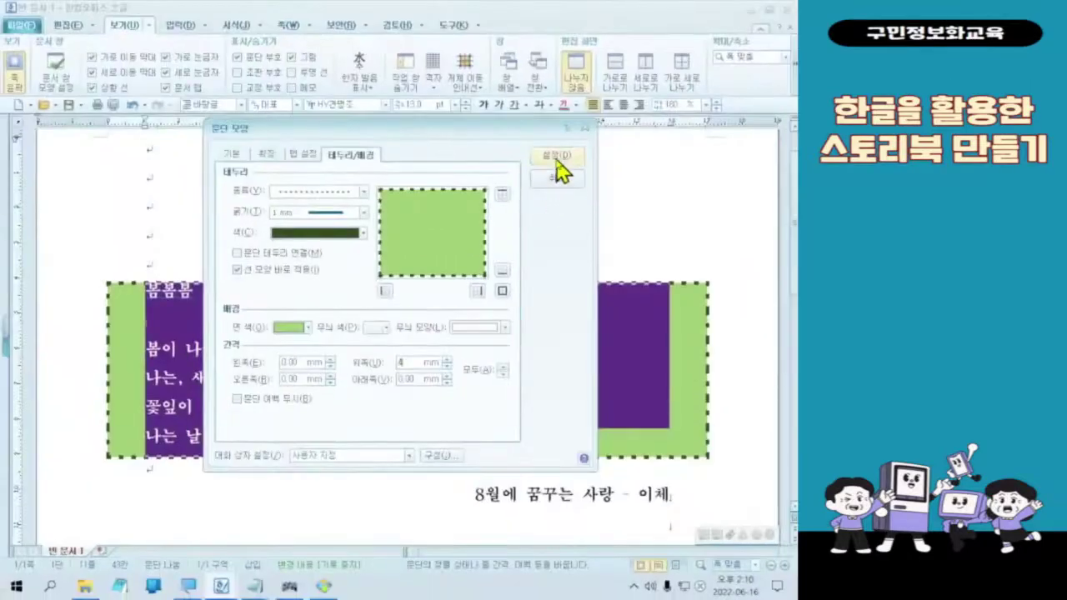
click(557, 158)
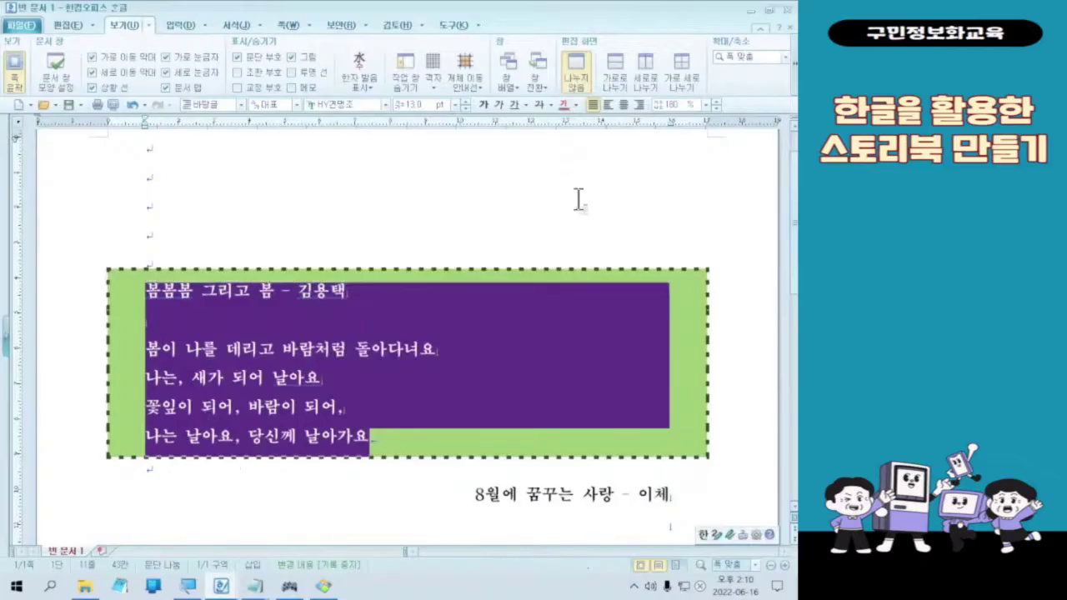
click(334, 389)
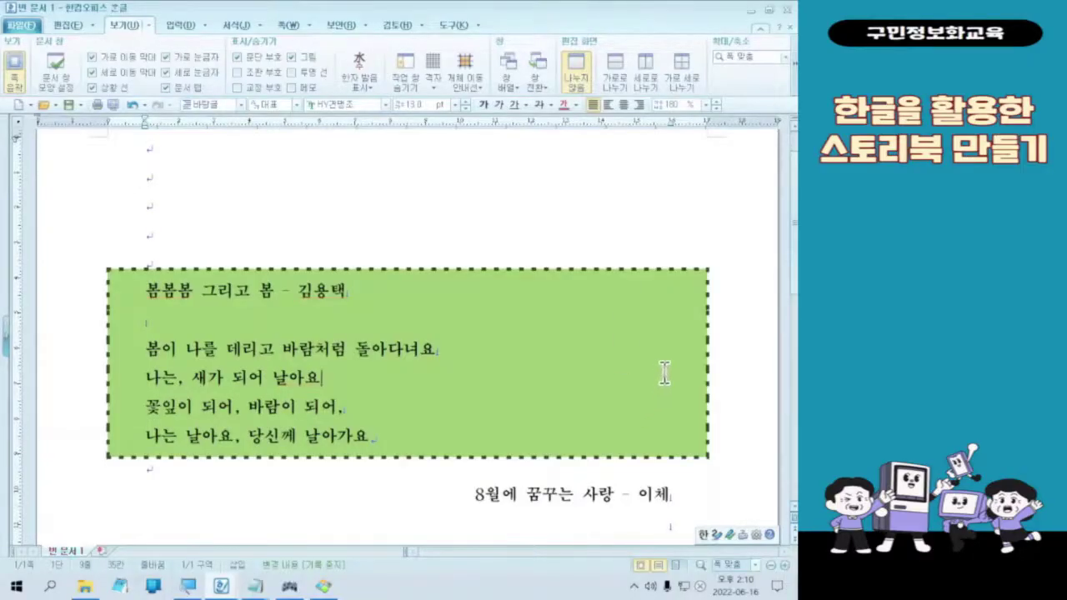
- Select the summer poem "8월에 꿈꾸는 사랑" and choose a double wavy line 1 mm thick for its paragraph border
scroll(664, 373, down, 3)
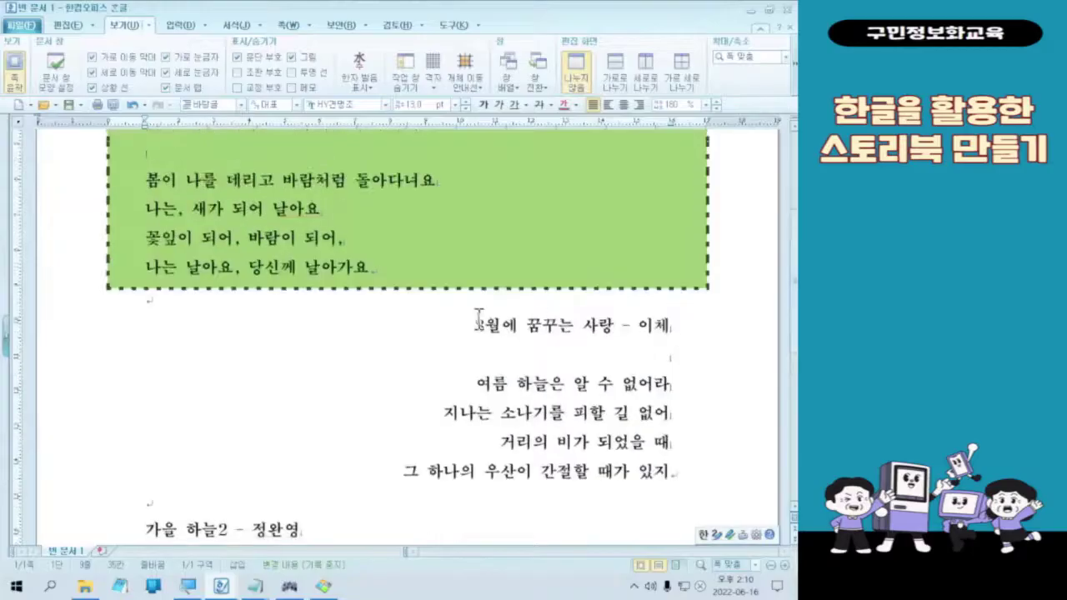
drag(465, 328, 684, 474)
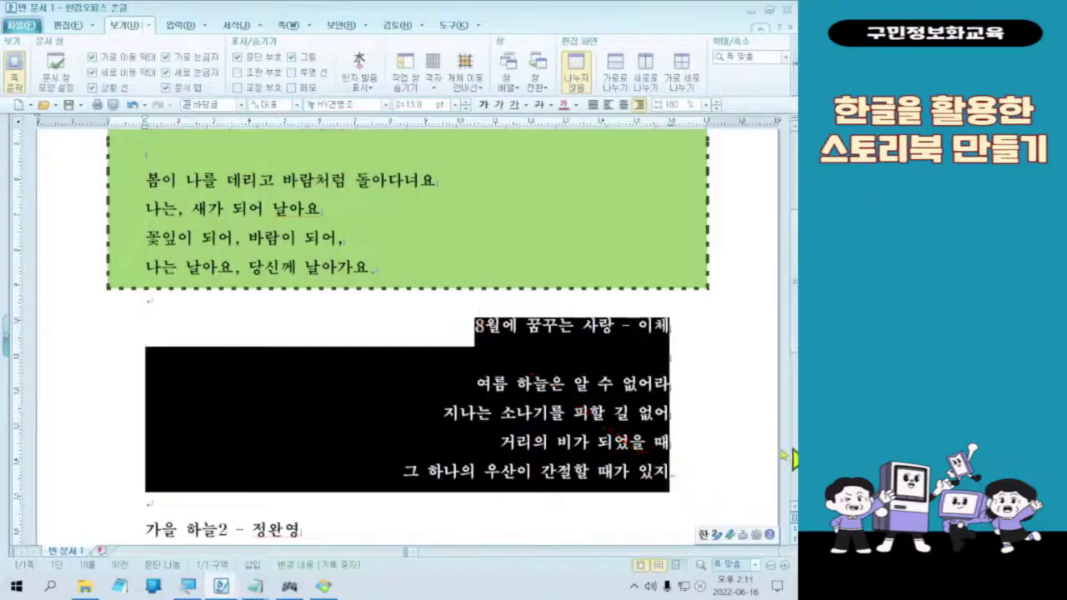
right_click(557, 444)
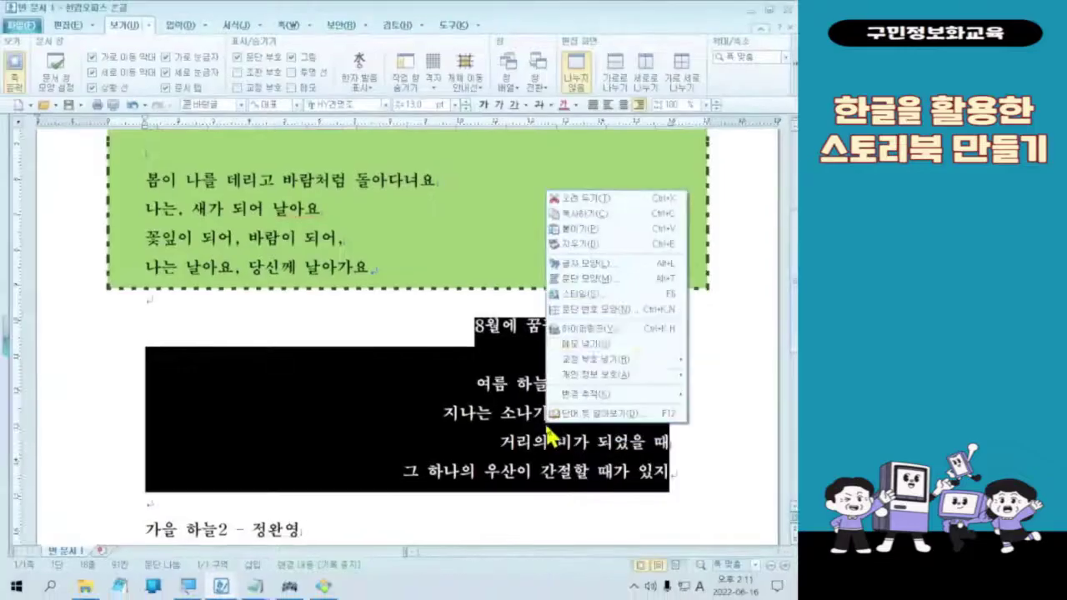
click(573, 292)
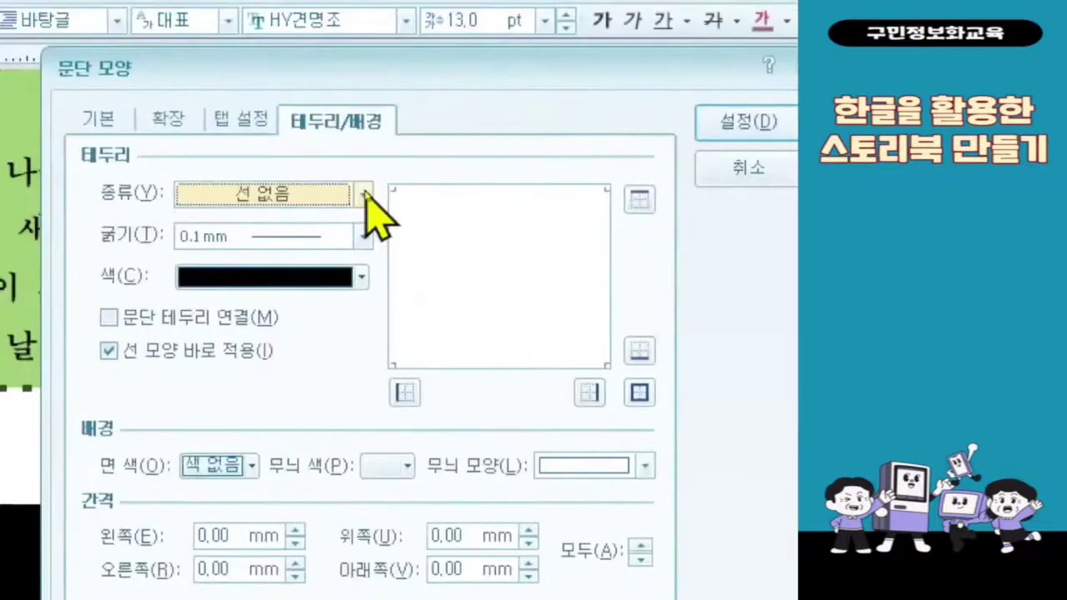
click(365, 197)
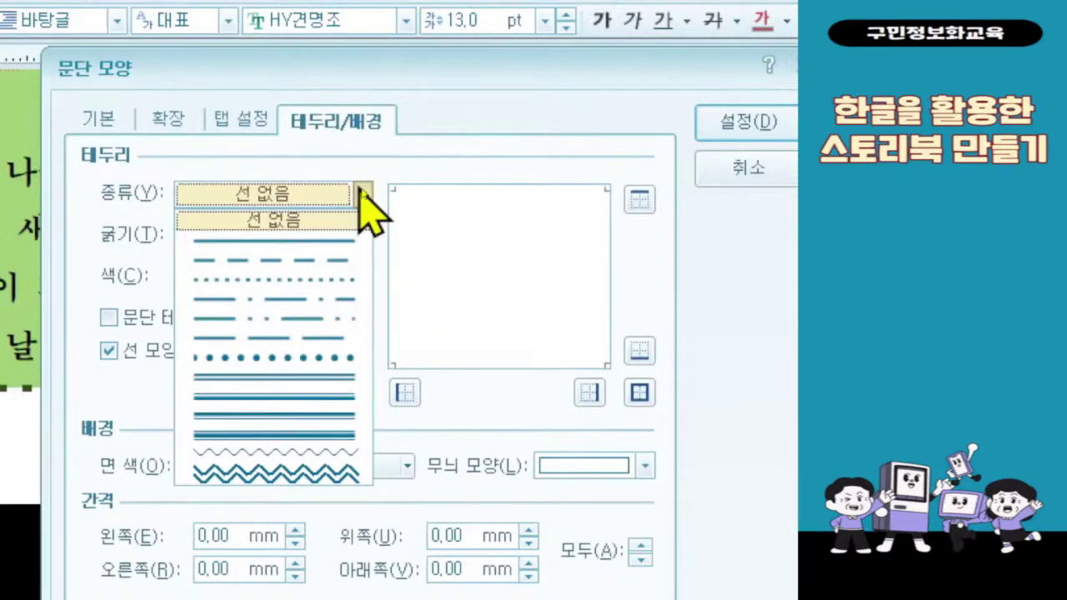
click(333, 477)
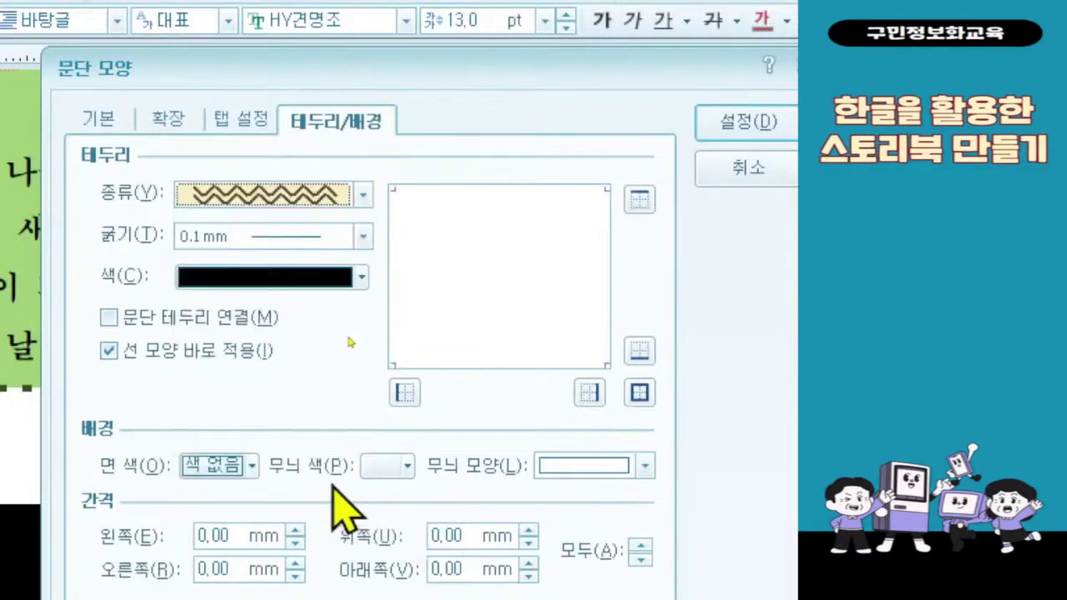
click(233, 238)
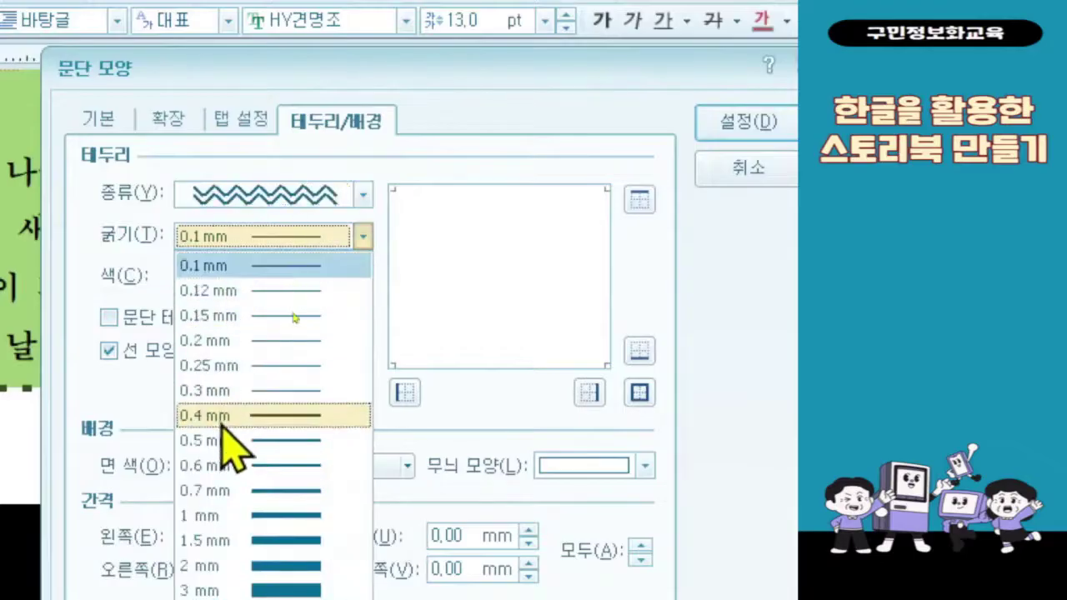
click(224, 515)
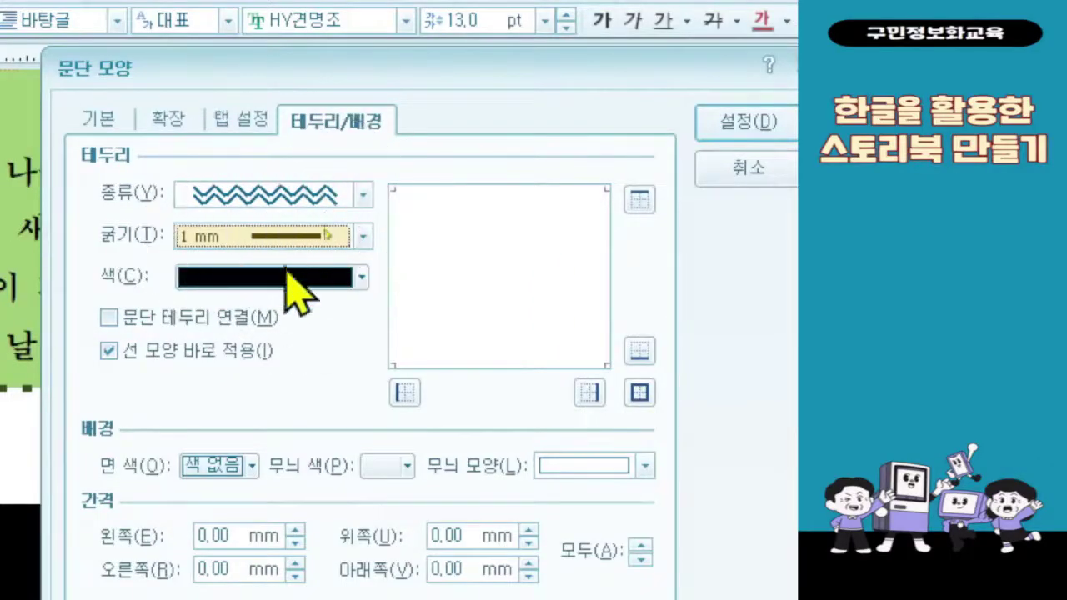
- Choose blue (파랑) from the 오피스 colour theme as the summer poem's border colour
click(288, 277)
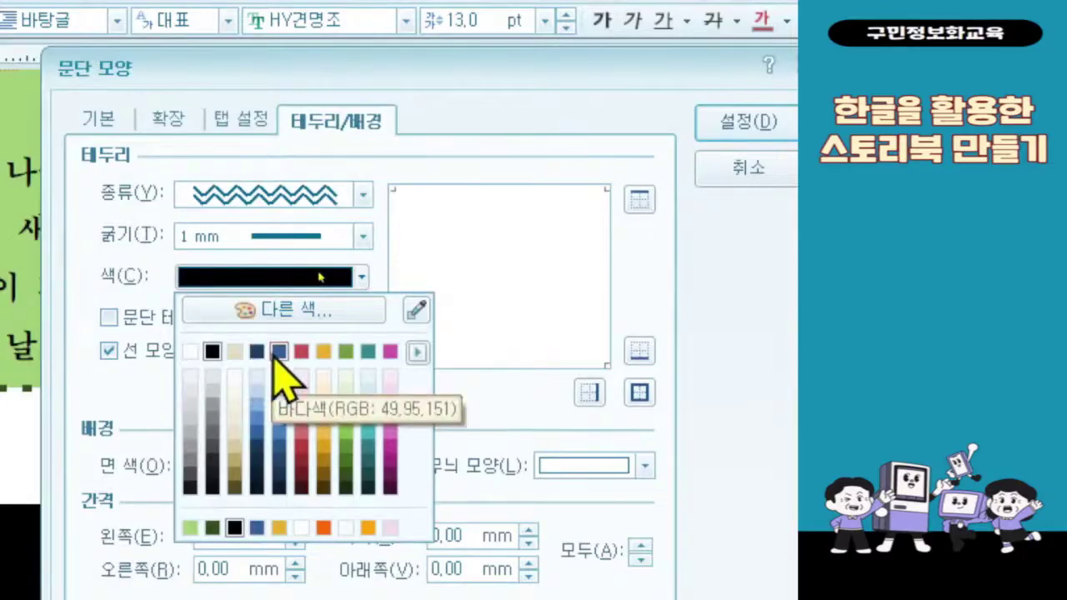
click(417, 352)
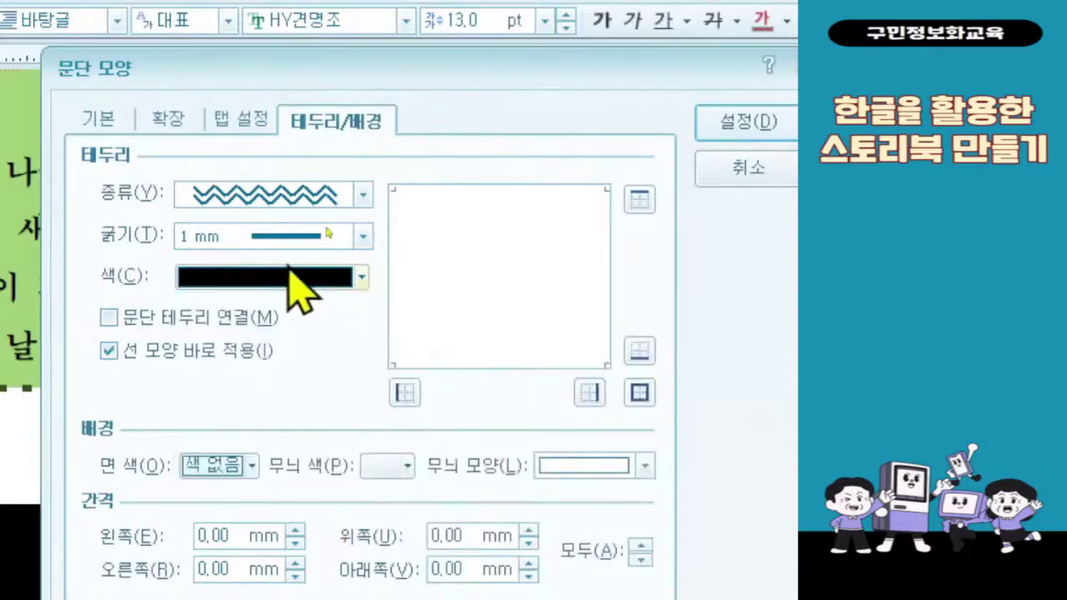
click(293, 277)
click(428, 355)
click(486, 389)
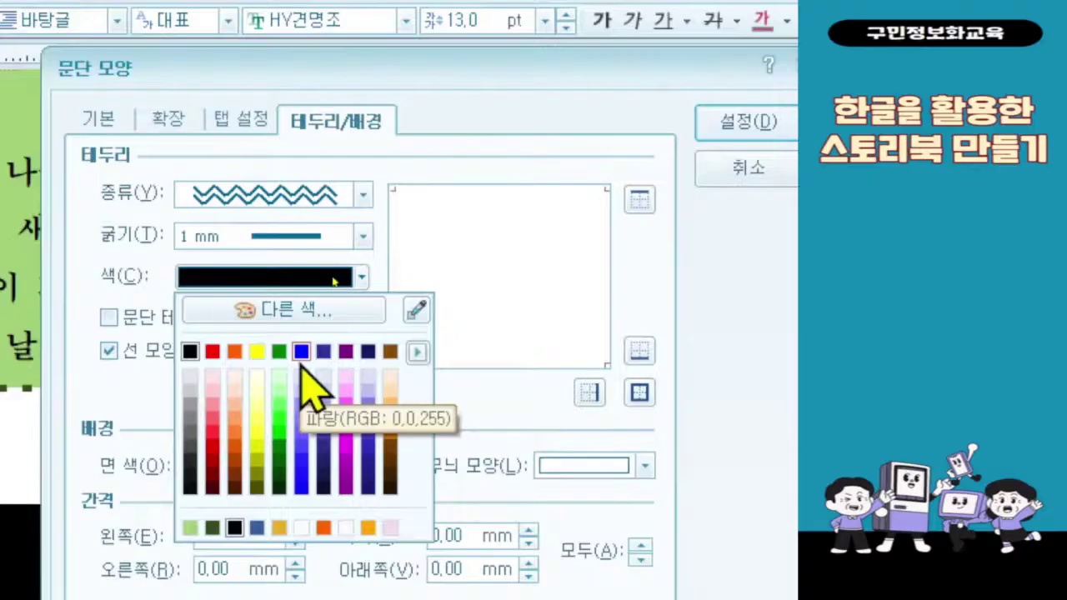
click(301, 404)
click(321, 277)
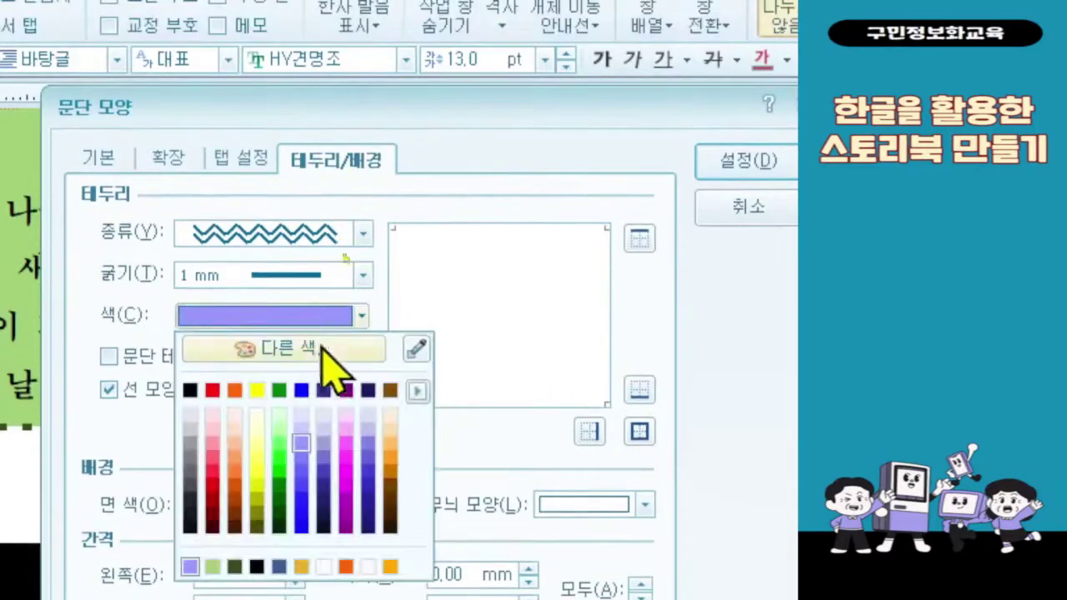
click(301, 390)
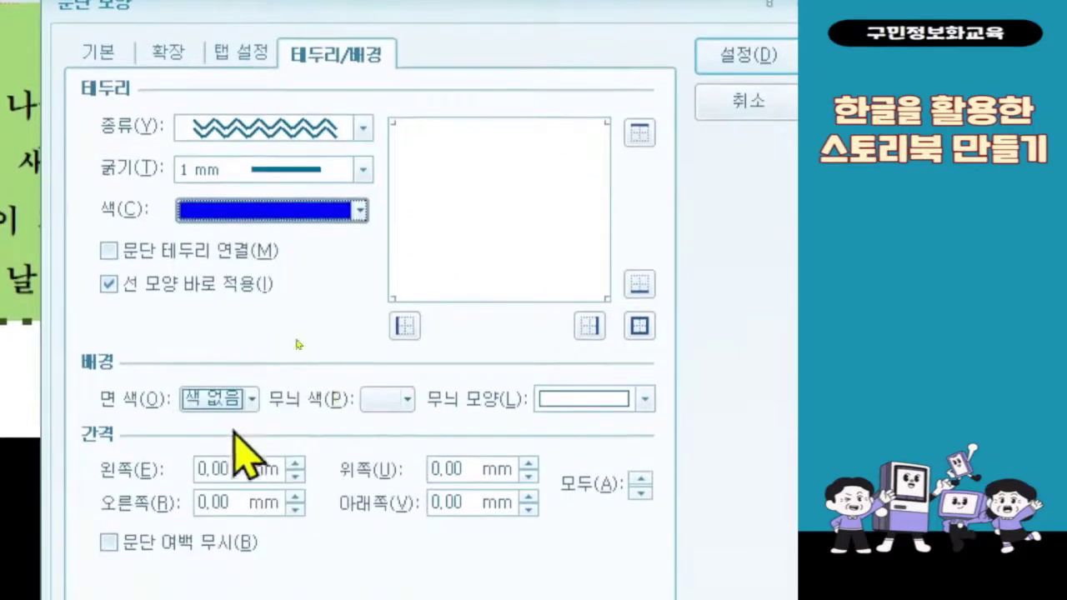
- Fill the summer poem's background with emerald blue (에메랄드 블루) 60% lighter from the 기본 colour theme
click(221, 401)
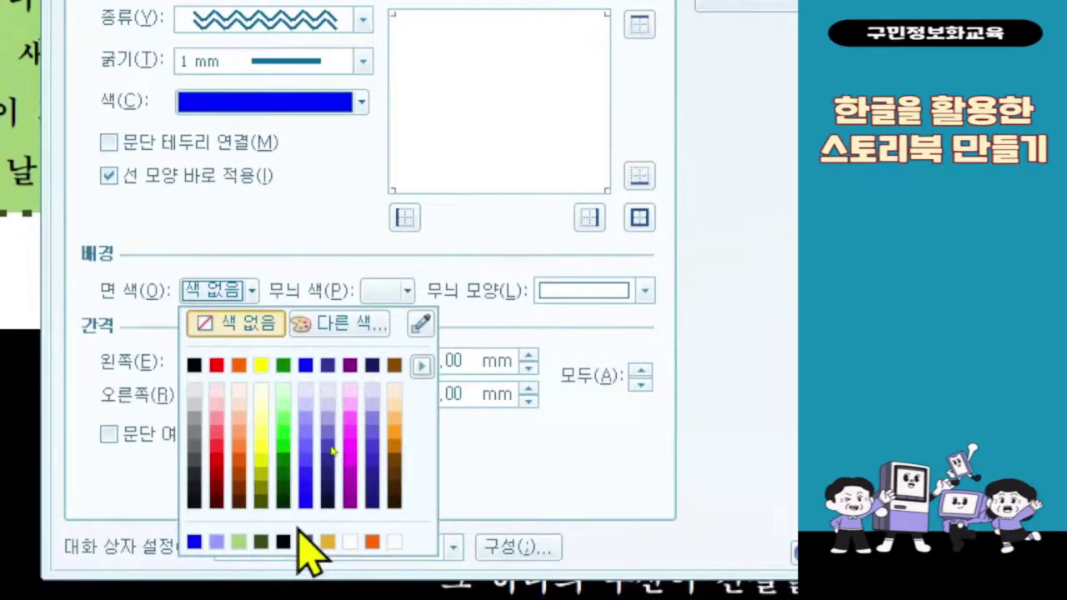
click(421, 366)
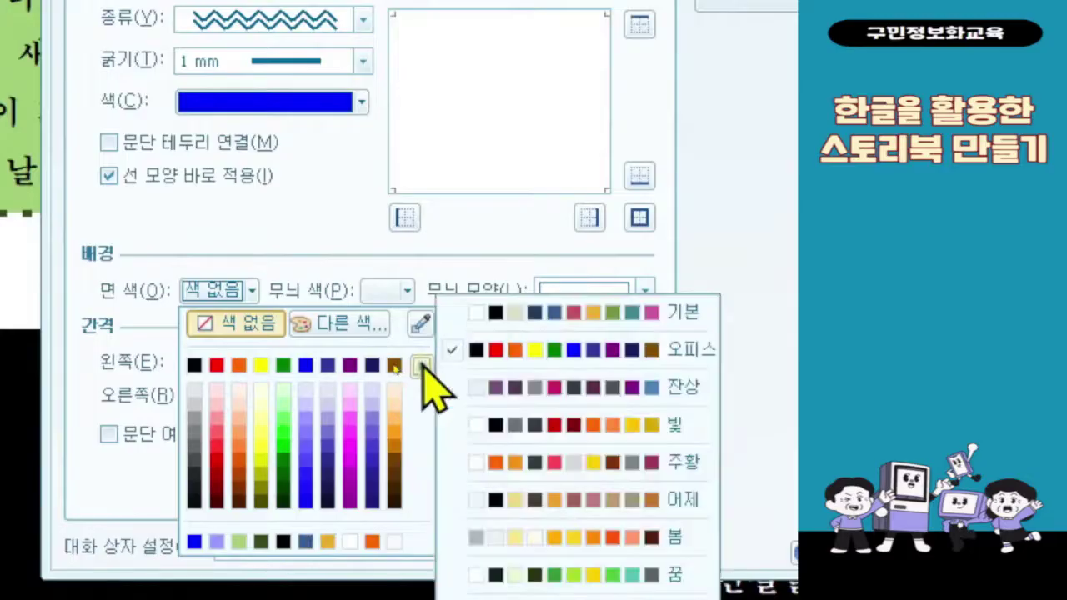
click(688, 322)
click(251, 290)
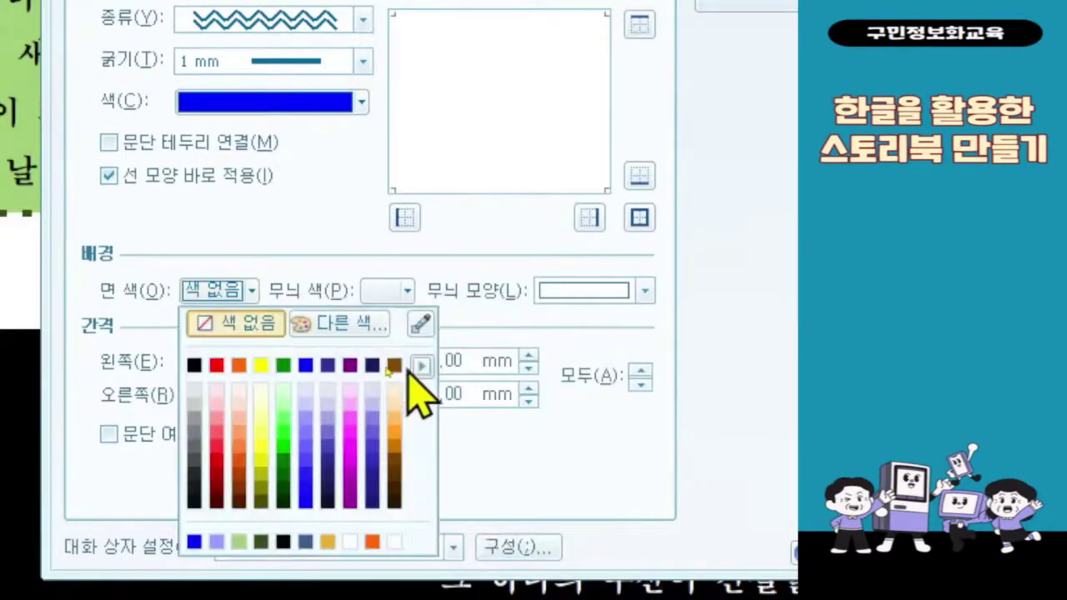
click(421, 365)
click(547, 321)
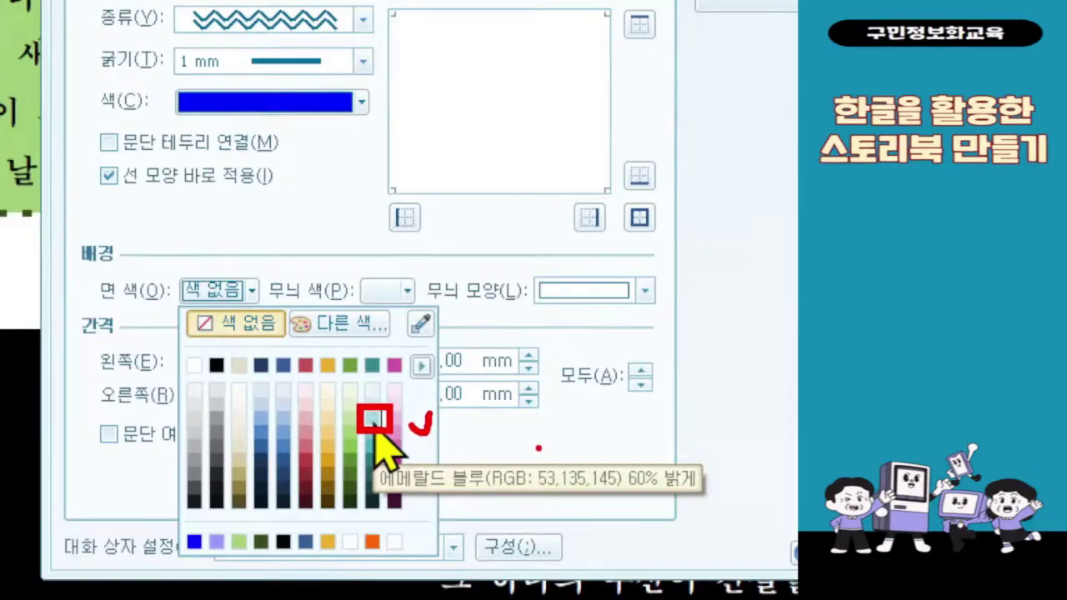
key(Escape)
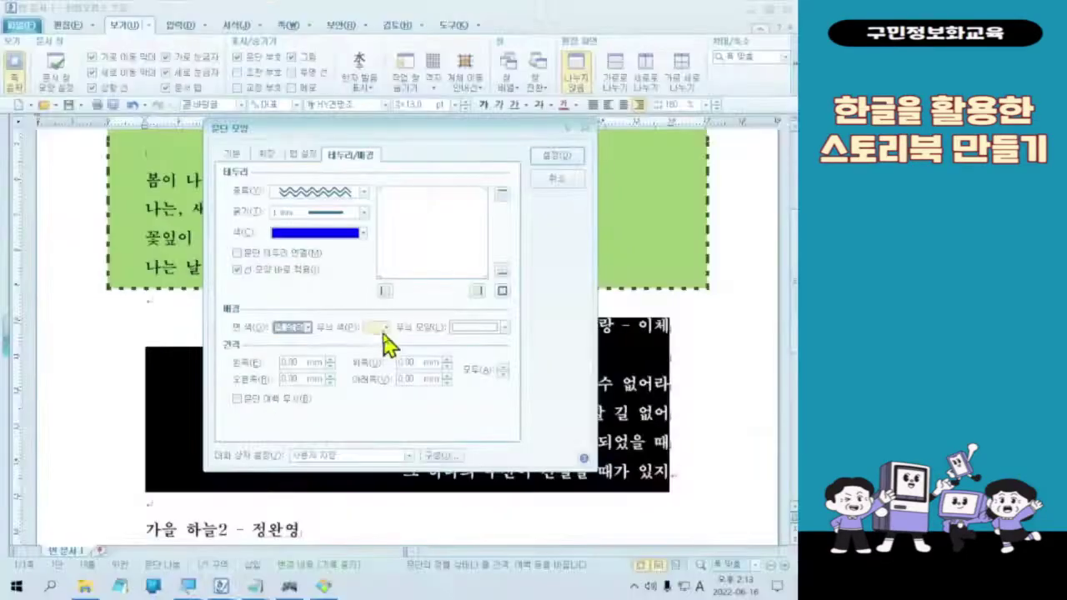
click(298, 327)
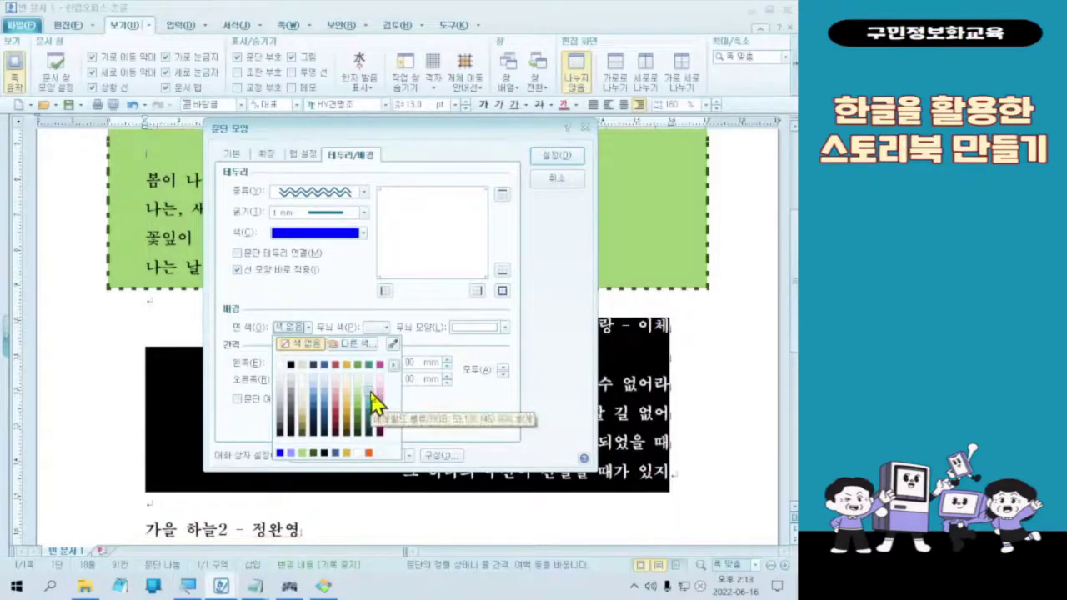
click(375, 406)
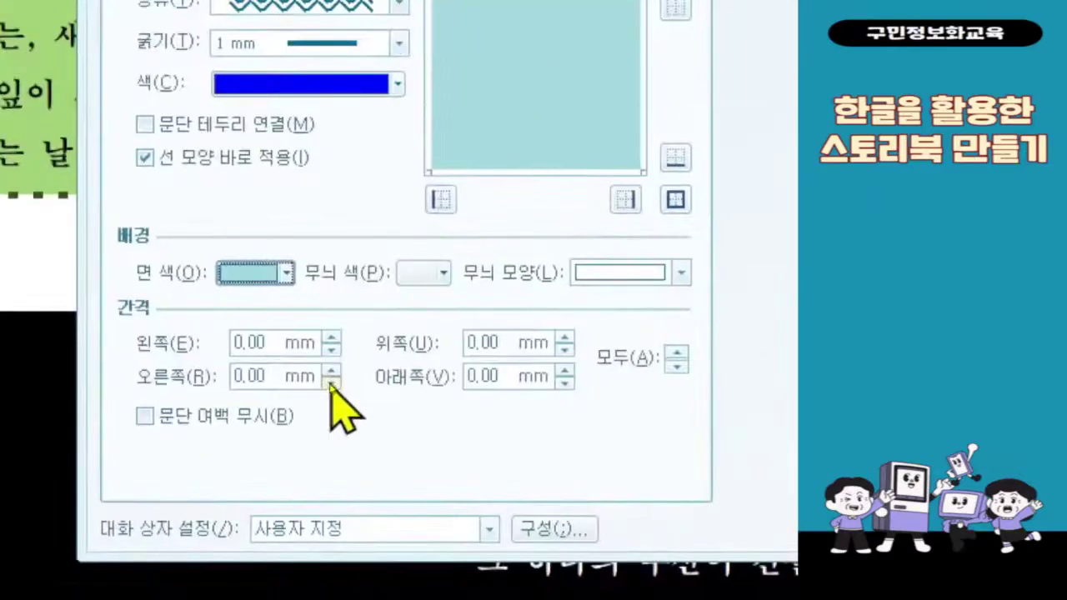
- Set the top spacing (위쪽) of the summer poem to 4 mm, apply the paragraph settings and clear the selection
click(467, 349)
text(4)
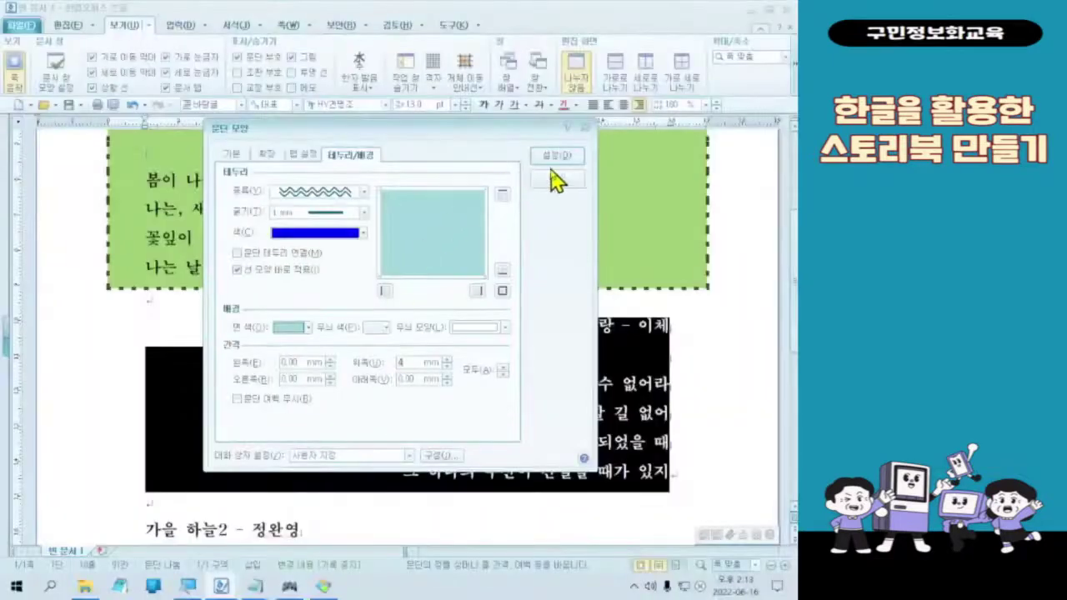
click(555, 158)
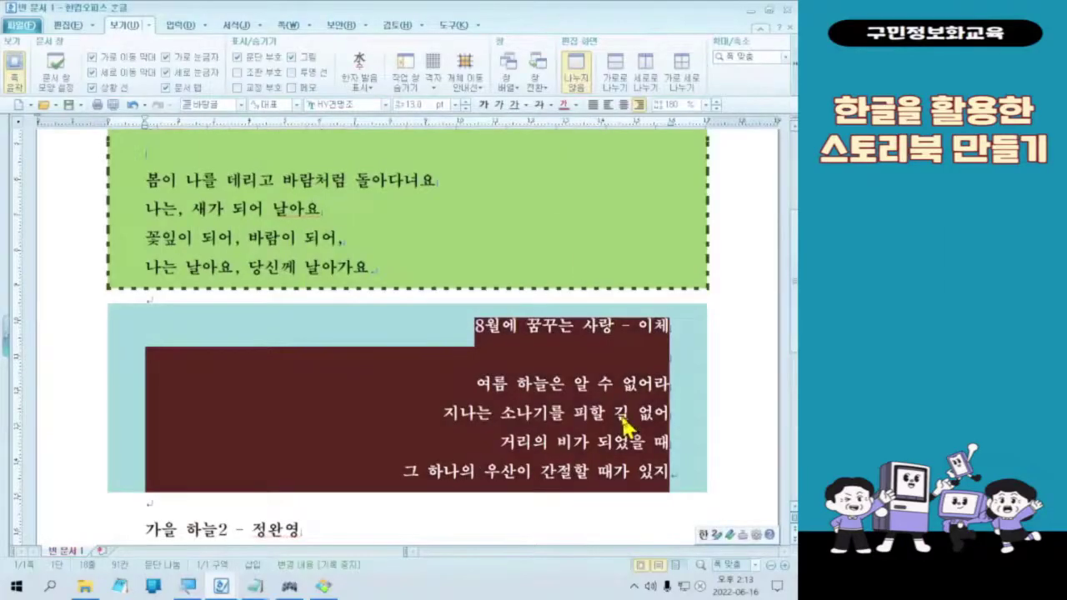
right_click(494, 408)
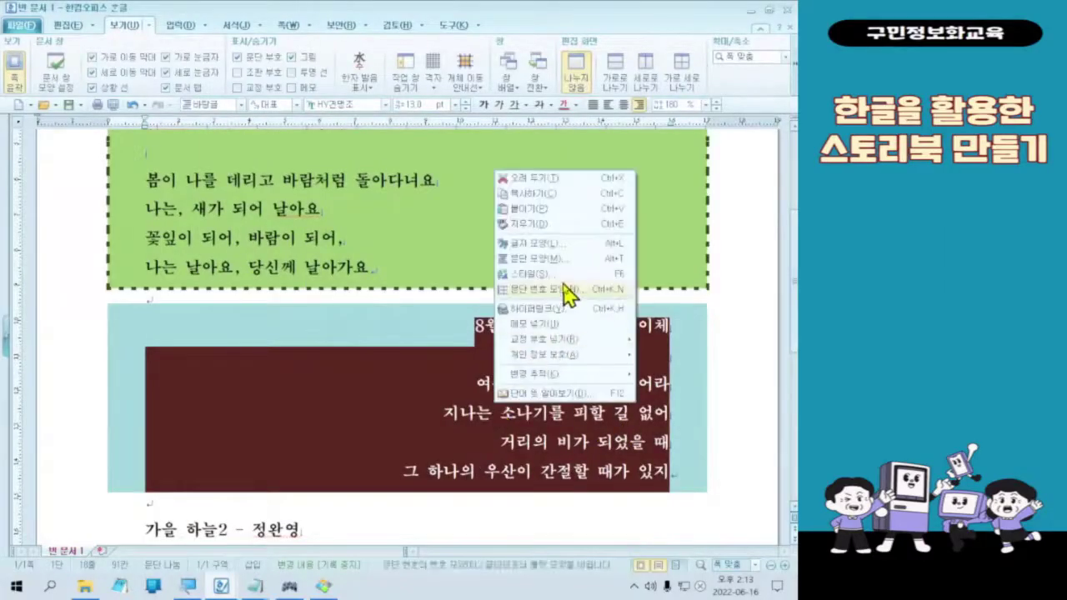
click(340, 443)
click(325, 414)
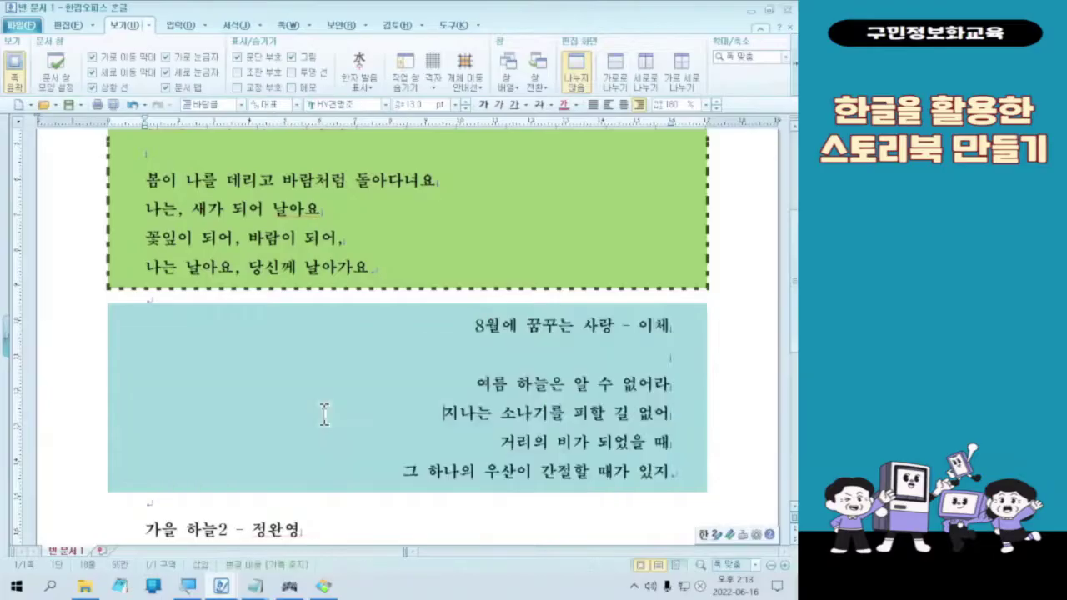
- Reselect the whole summer poem and set its border to the double wavy line with a thickness of 1 mm
drag(437, 325, 684, 489)
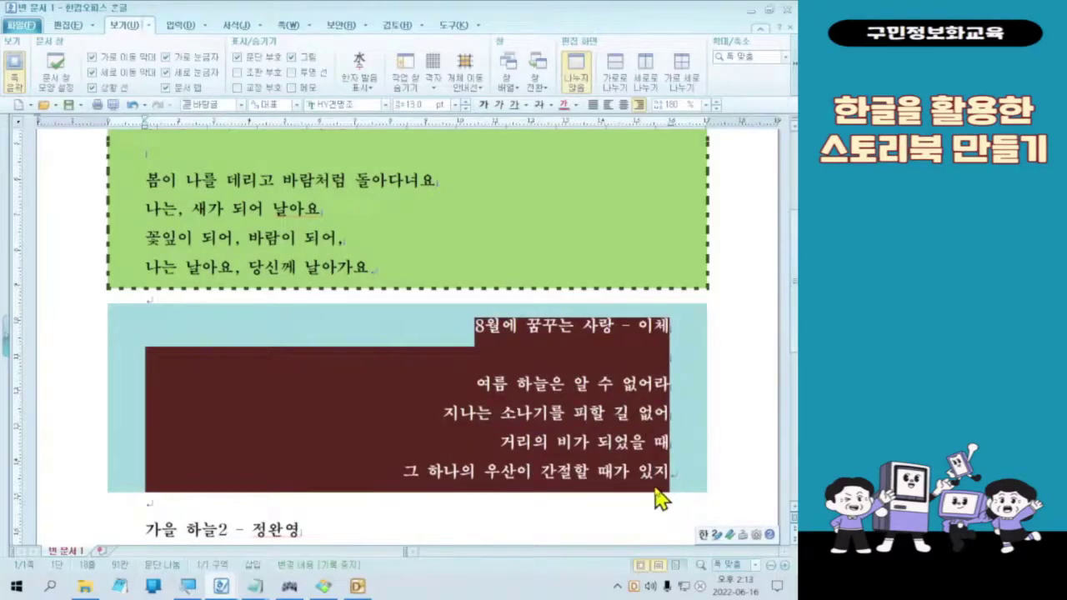
right_click(520, 443)
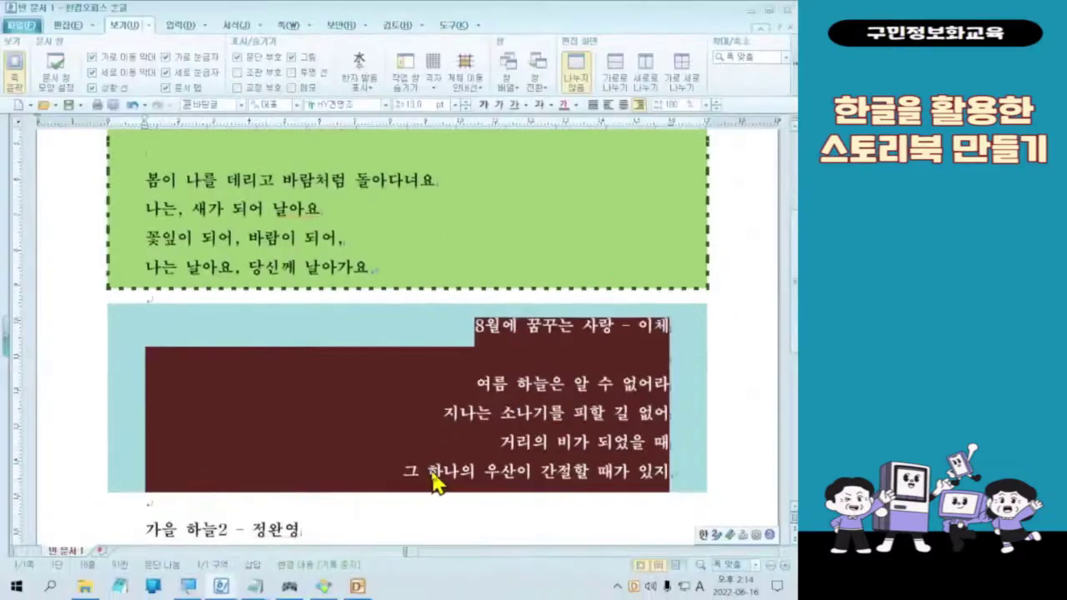
right_click(440, 187)
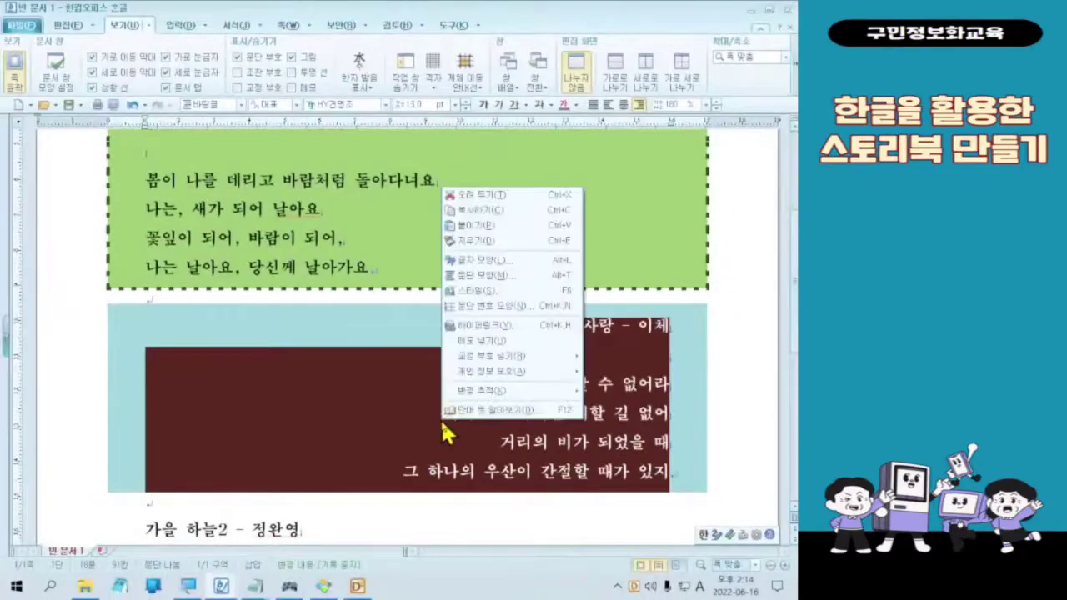
click(552, 277)
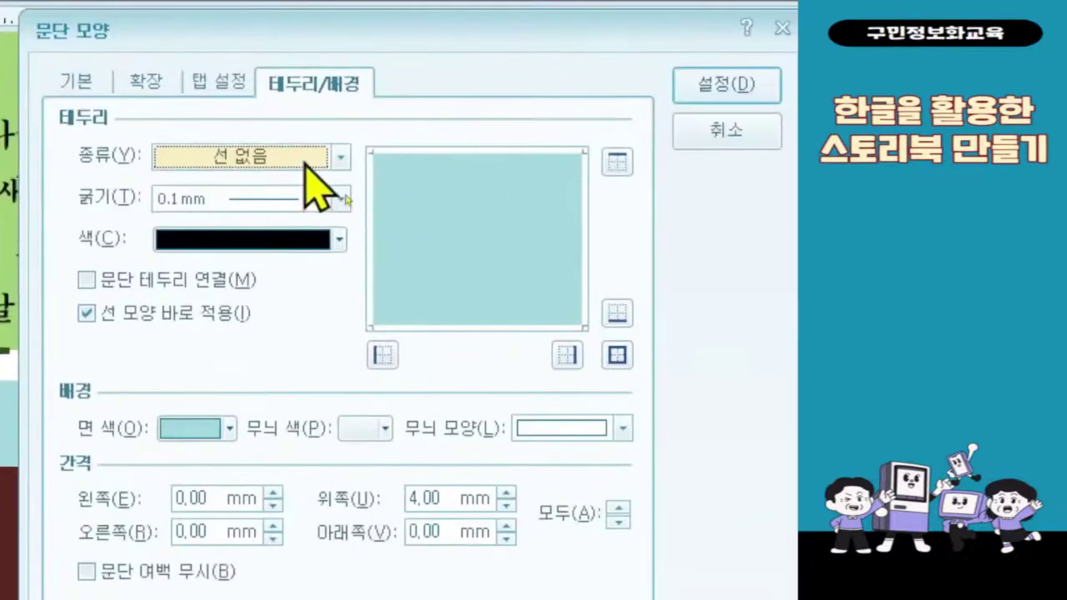
click(332, 183)
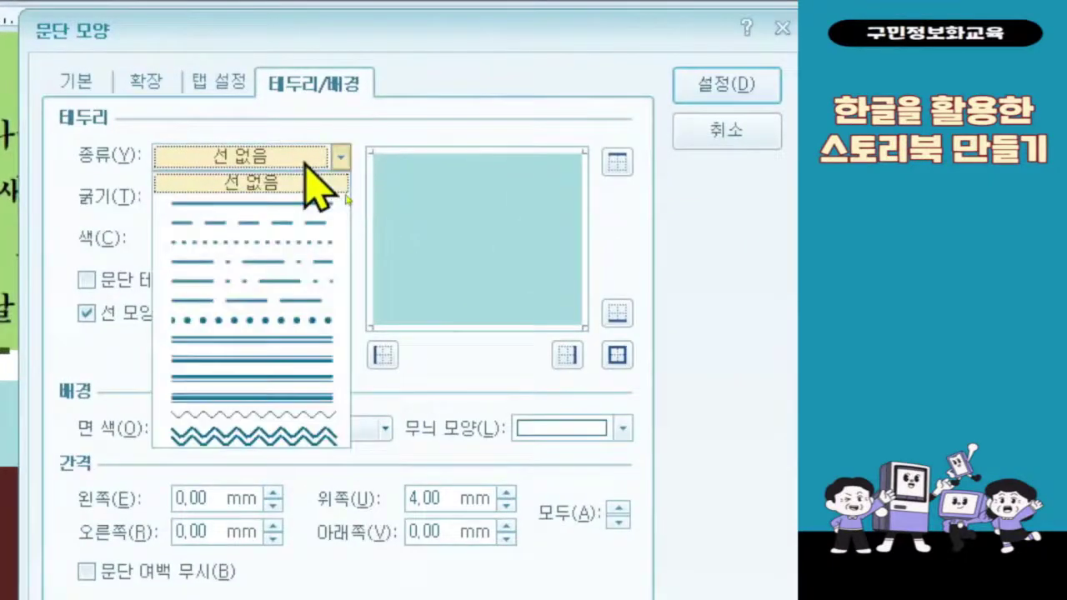
click(293, 435)
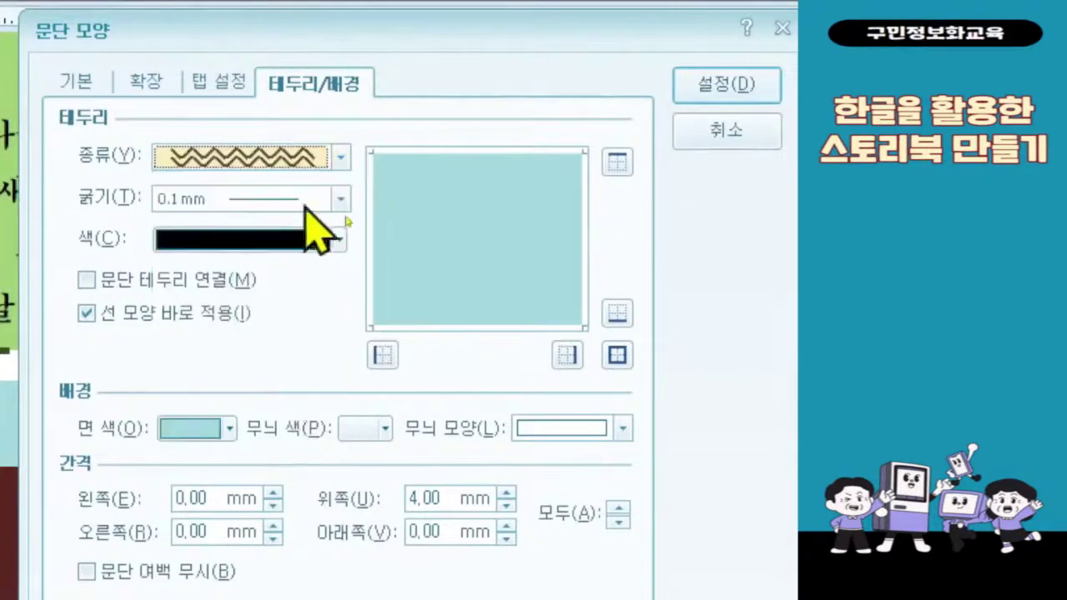
click(304, 204)
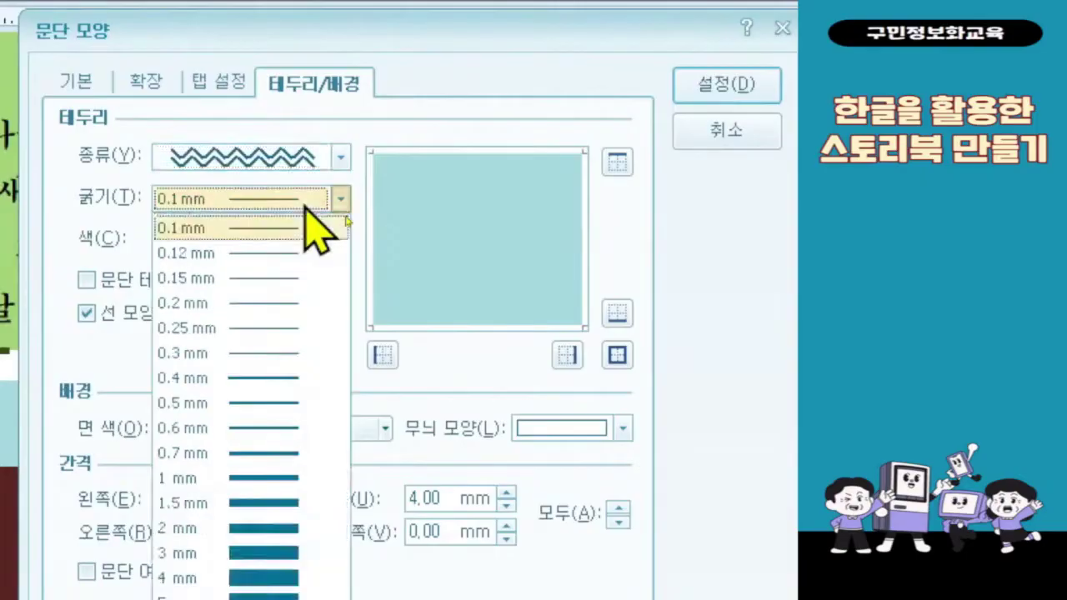
click(276, 478)
- Set the border colour to blue from the 오피스 theme and put the border on all four sides of the summer poem
click(252, 244)
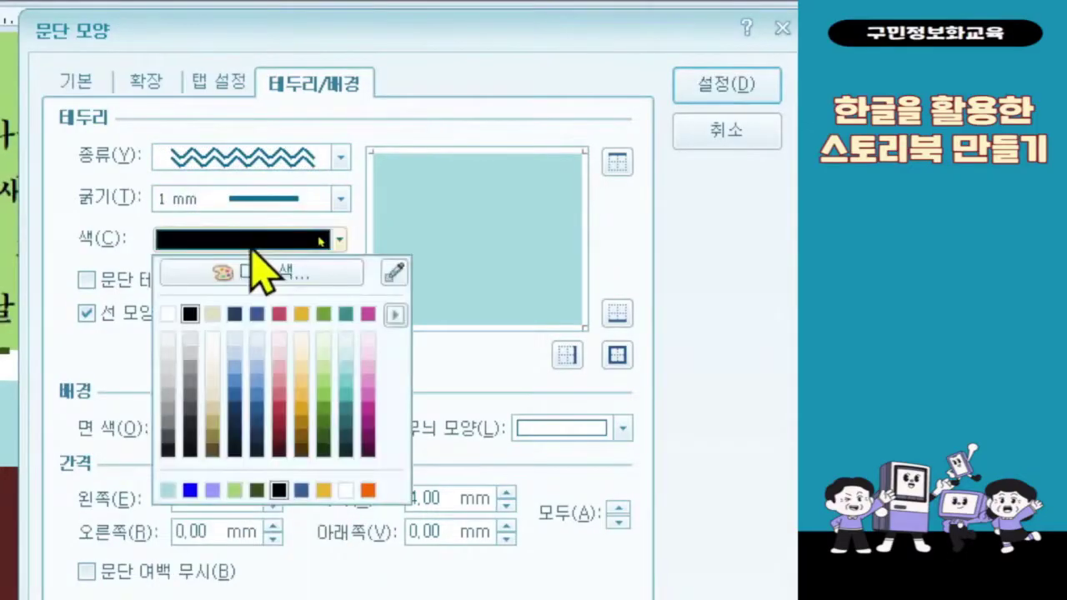
click(397, 315)
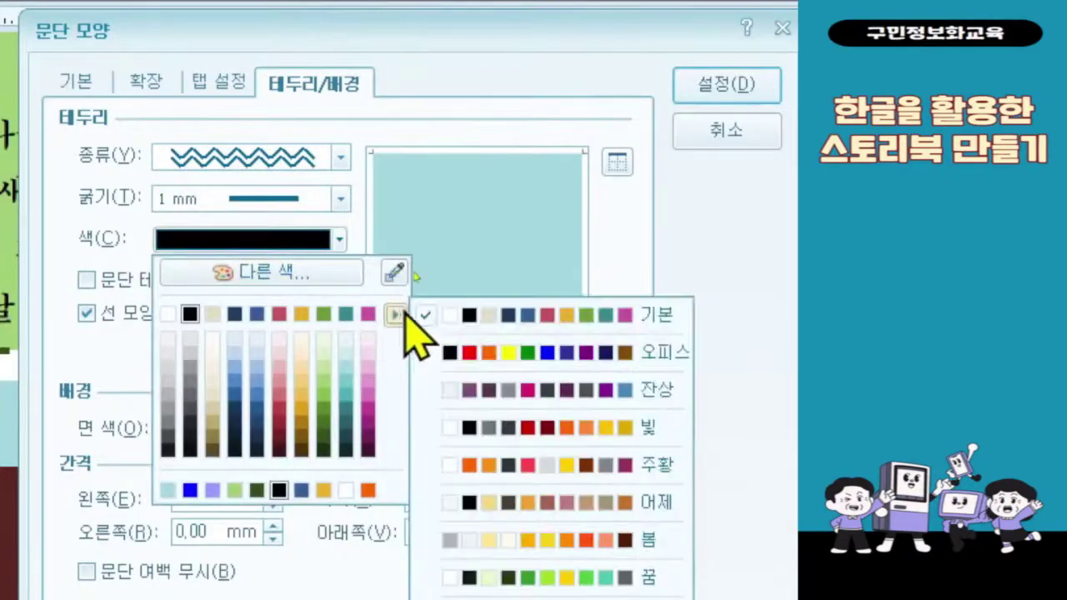
click(499, 370)
click(279, 314)
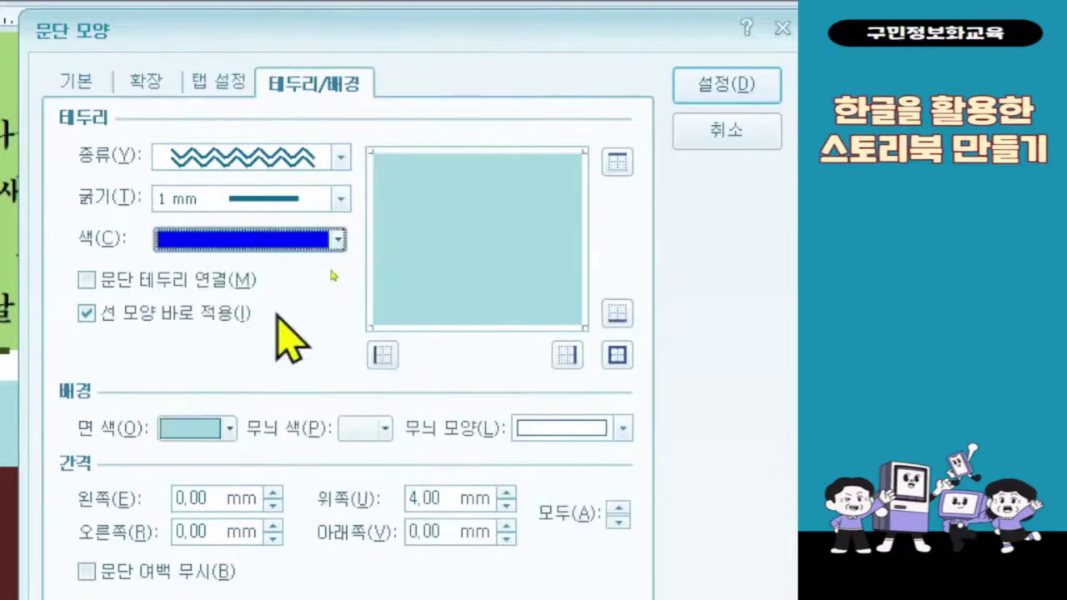
click(617, 356)
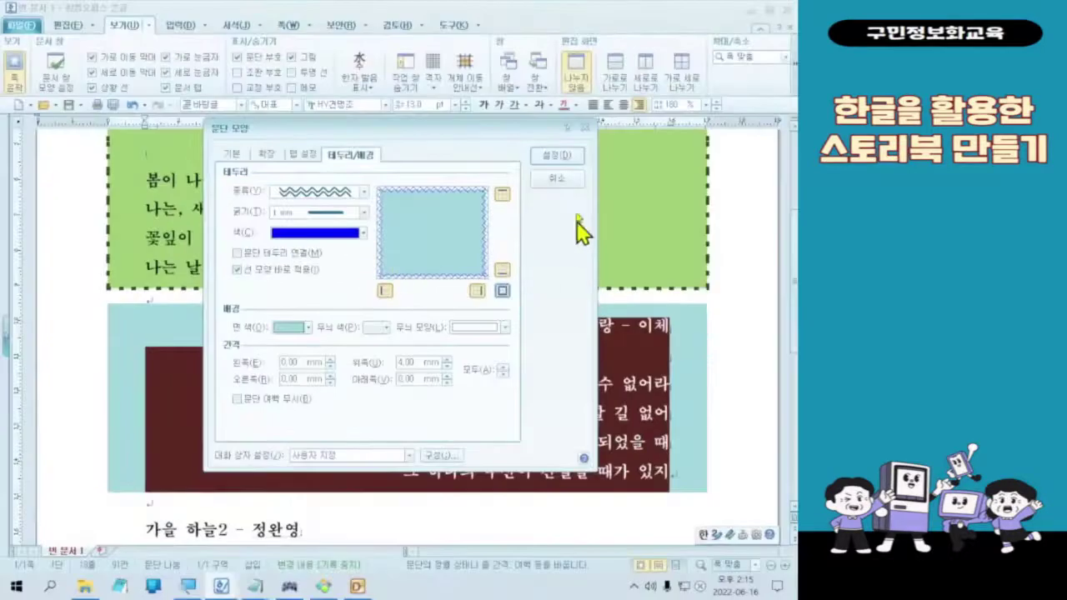
- Apply the border settings to the summer poem and clear the selection
click(557, 157)
click(537, 473)
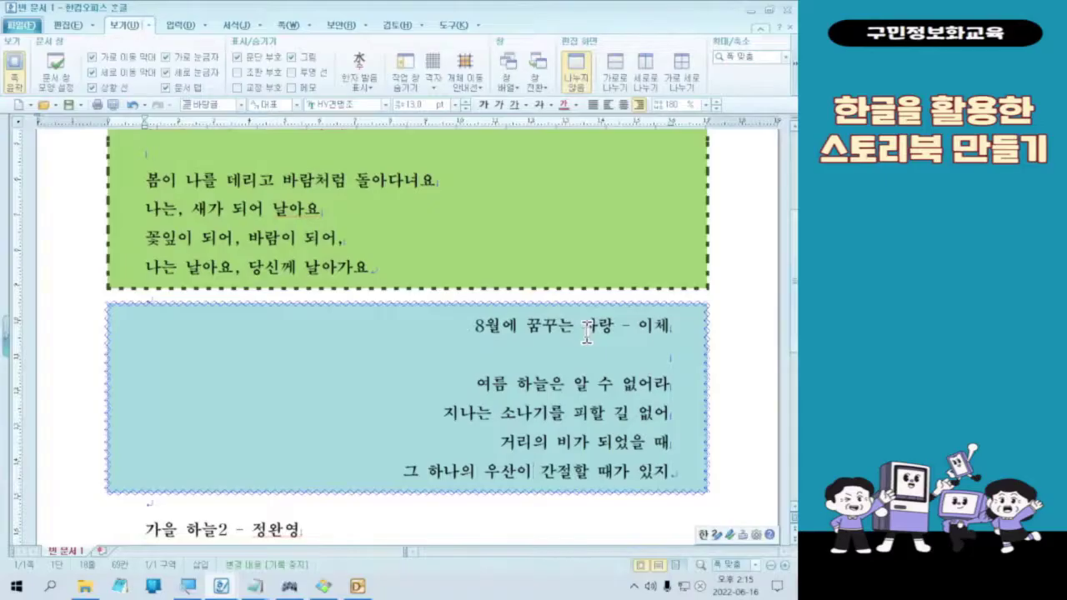
scroll(584, 331, up, 3)
- Select the whole autumn poem and set its paragraph border to the round-dot line with a thickness of 1 mm
scroll(583, 342, down, 4)
scroll(583, 342, down, 3)
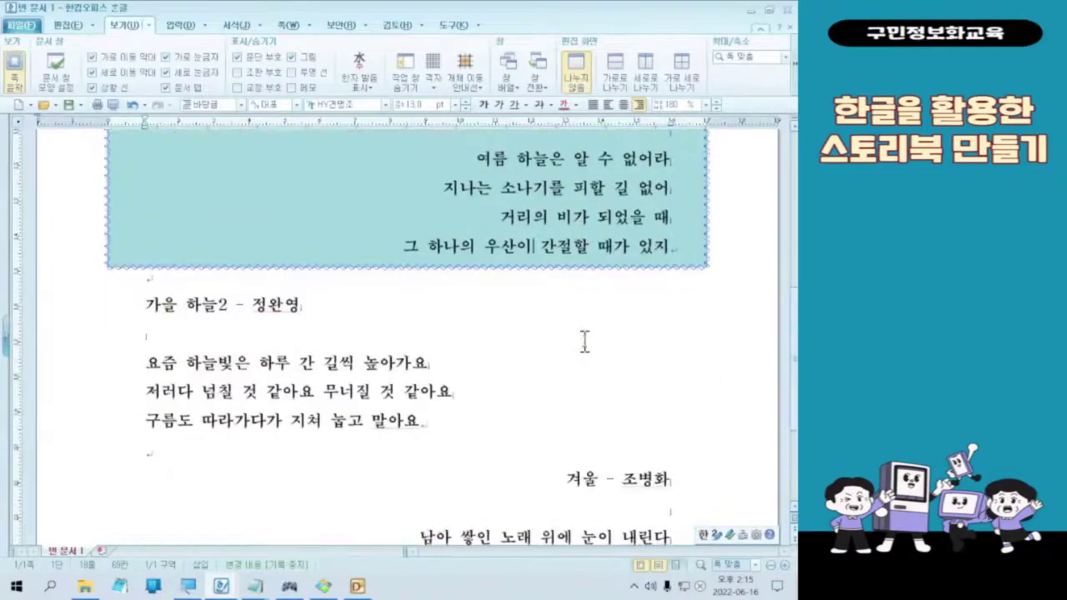
scroll(365, 305, down, 1)
drag(145, 249, 481, 369)
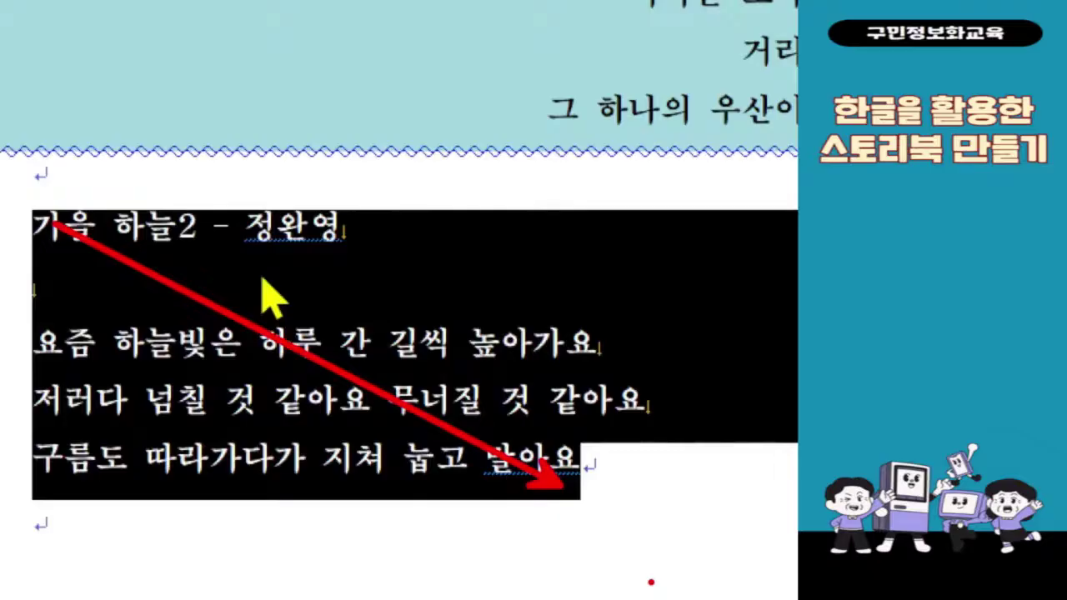
right_click(419, 369)
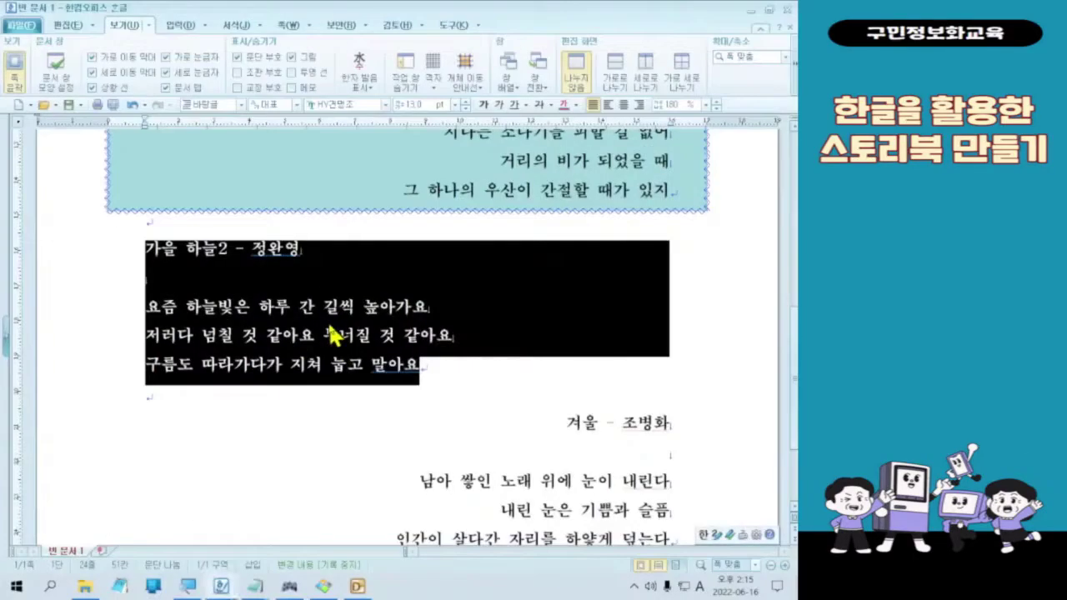
right_click(402, 307)
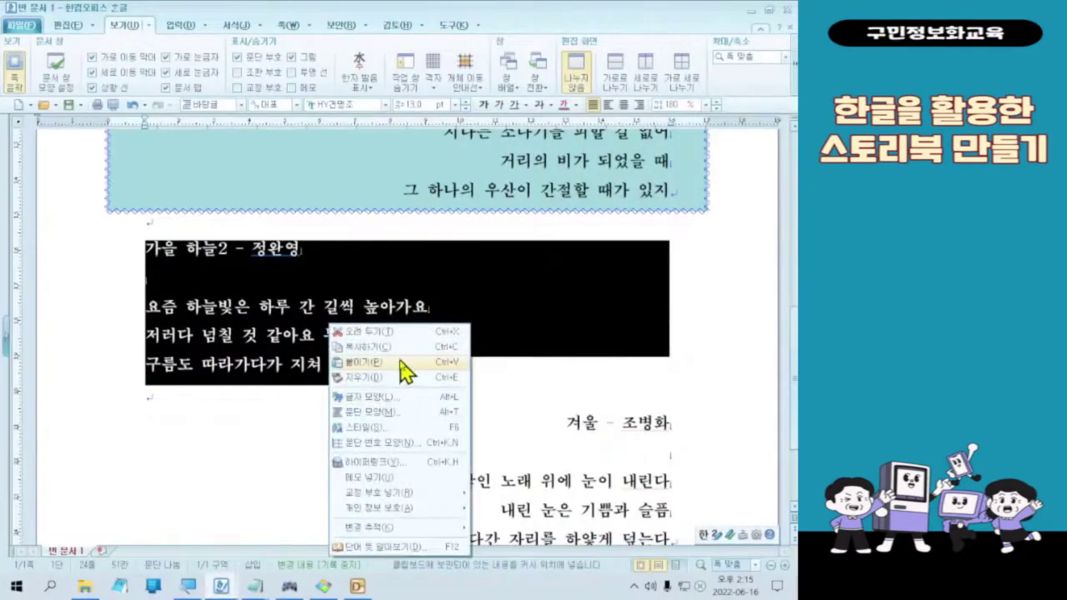
click(393, 414)
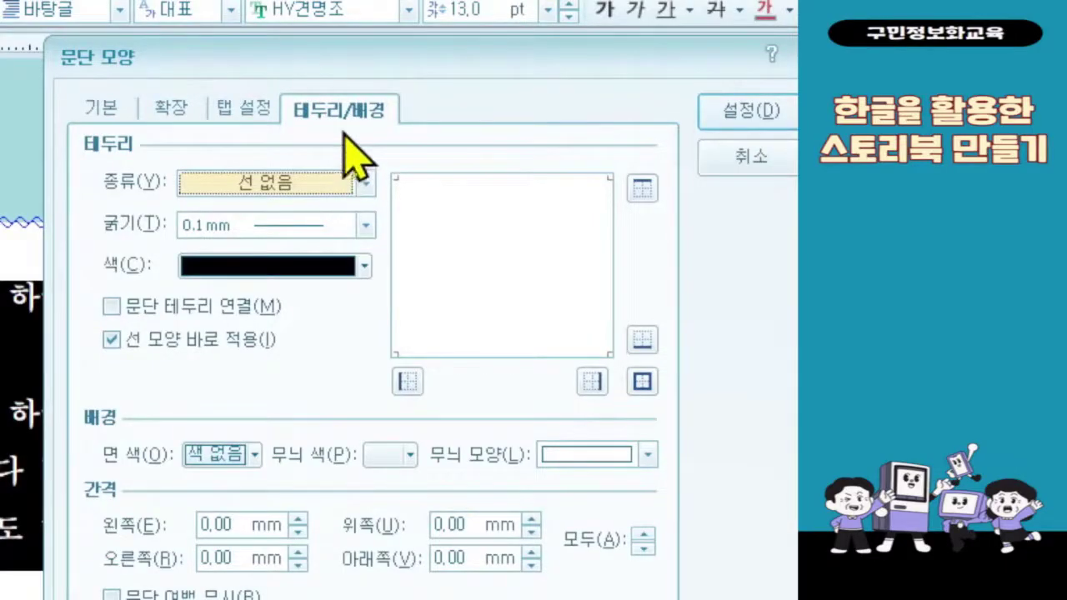
click(349, 181)
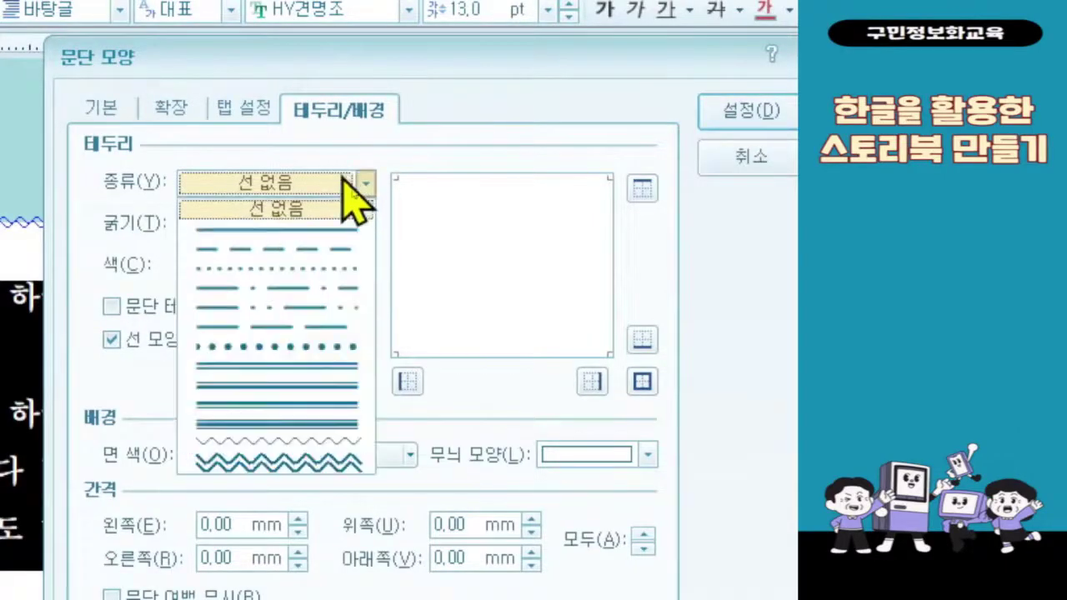
click(315, 355)
click(292, 223)
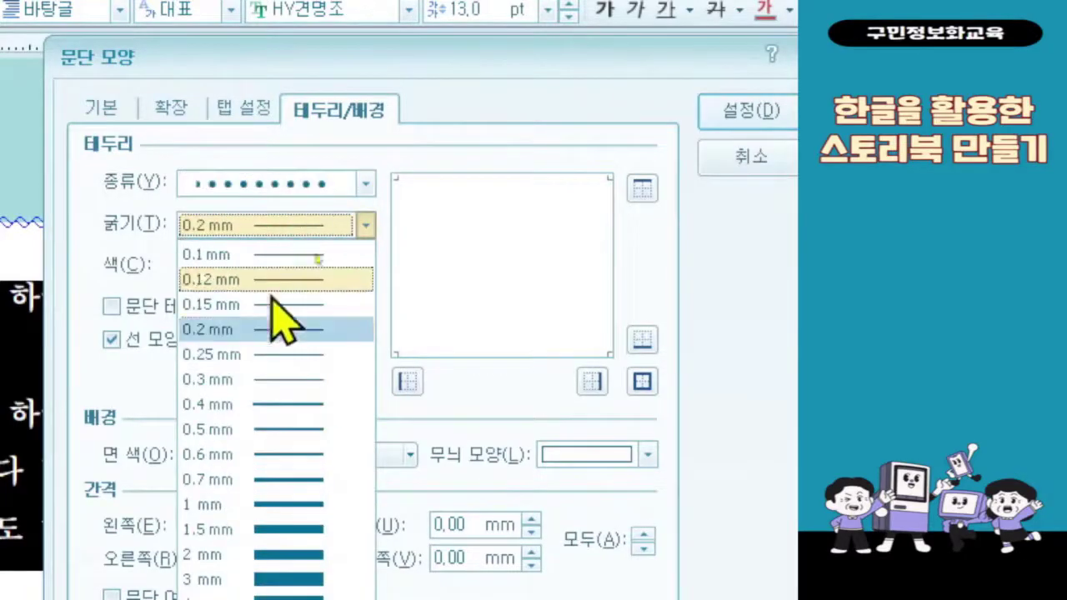
click(249, 505)
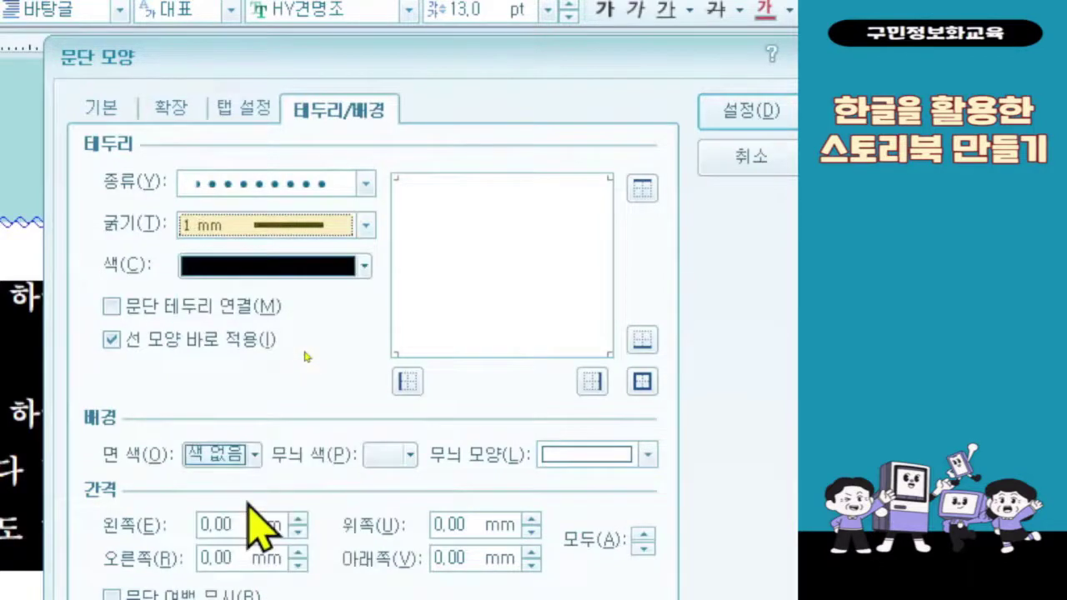
- Set the border colour to the palest orange tint and put the border on all four sides of the autumn poem
click(302, 267)
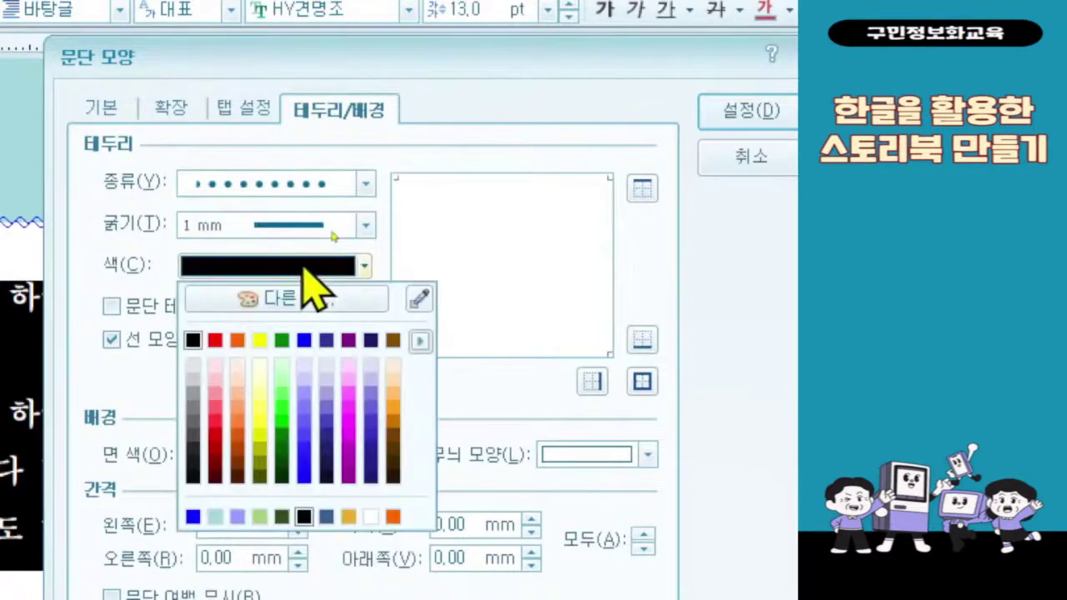
click(237, 365)
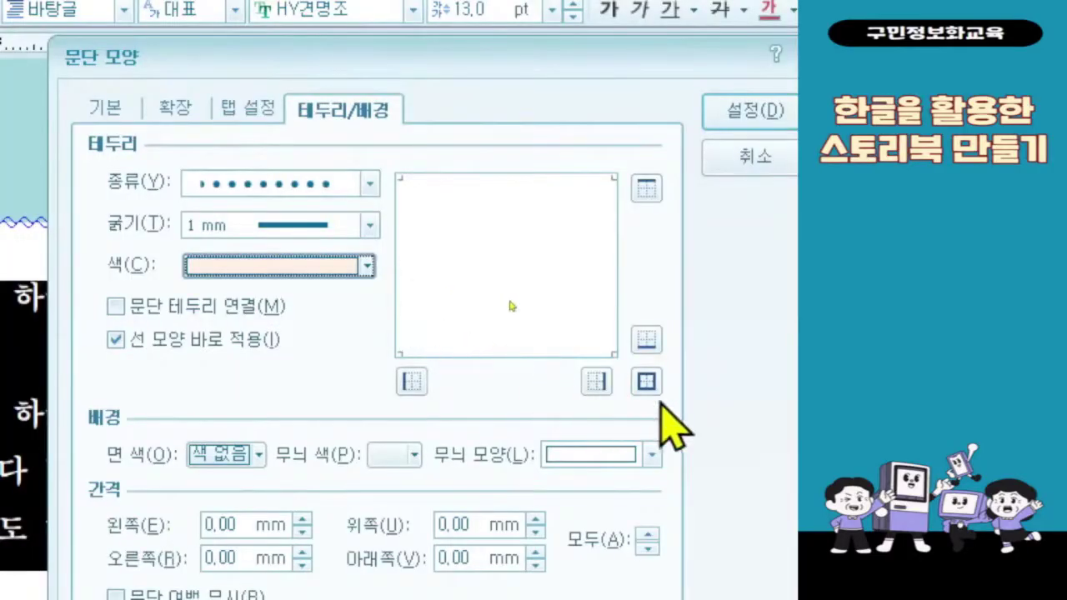
click(647, 381)
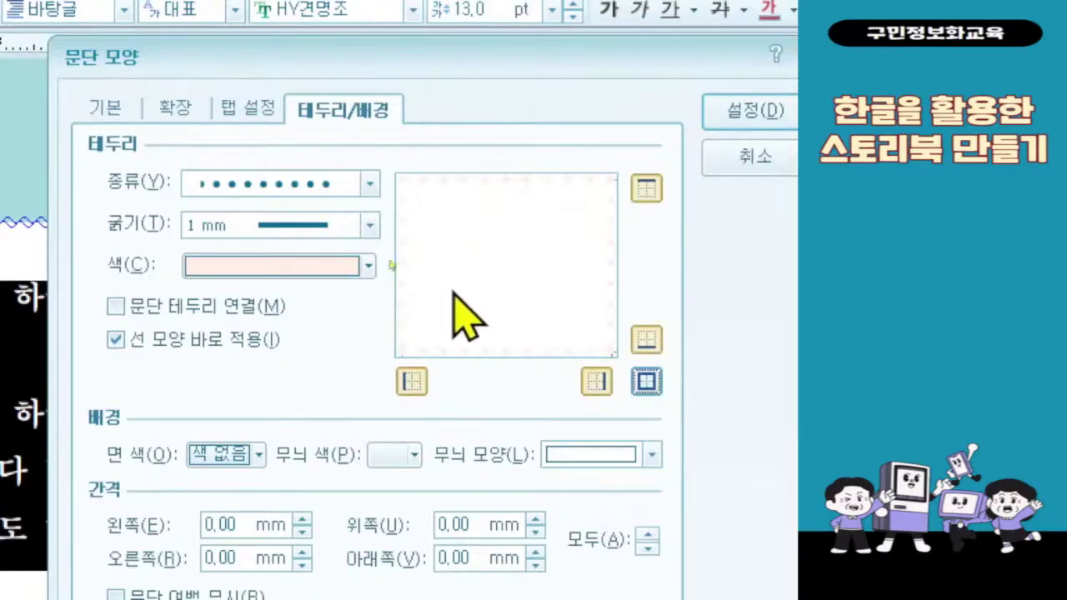
- Fill the autumn poem's background with orange (주황) 40% lighter
click(248, 455)
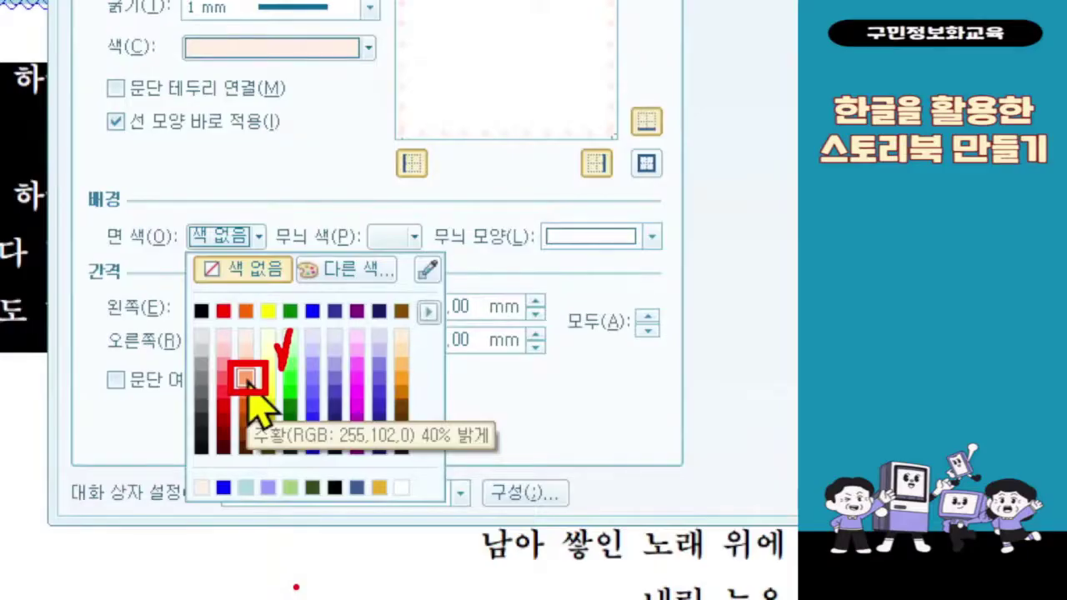
key(Escape)
click(308, 328)
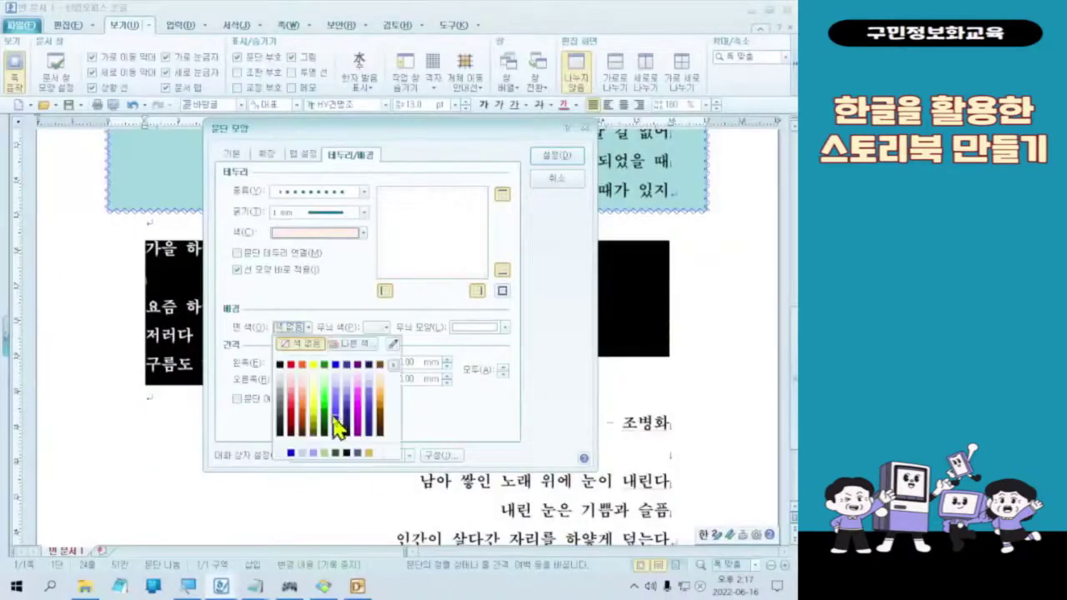
click(306, 407)
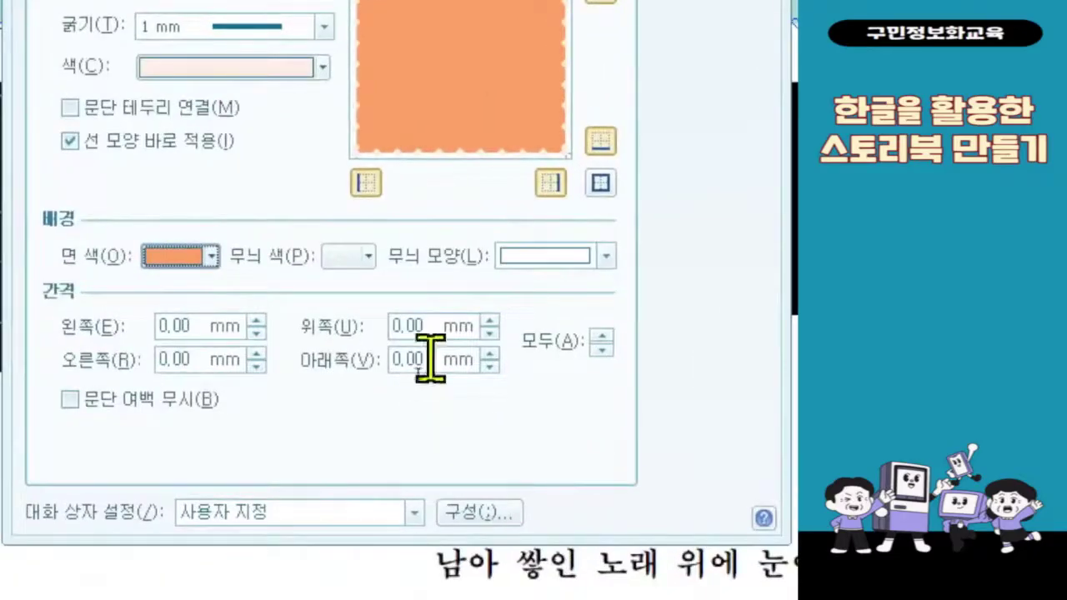
- Set the top spacing (위쪽) of the autumn poem to 4 mm, apply the paragraph settings and clear the selection
click(421, 327)
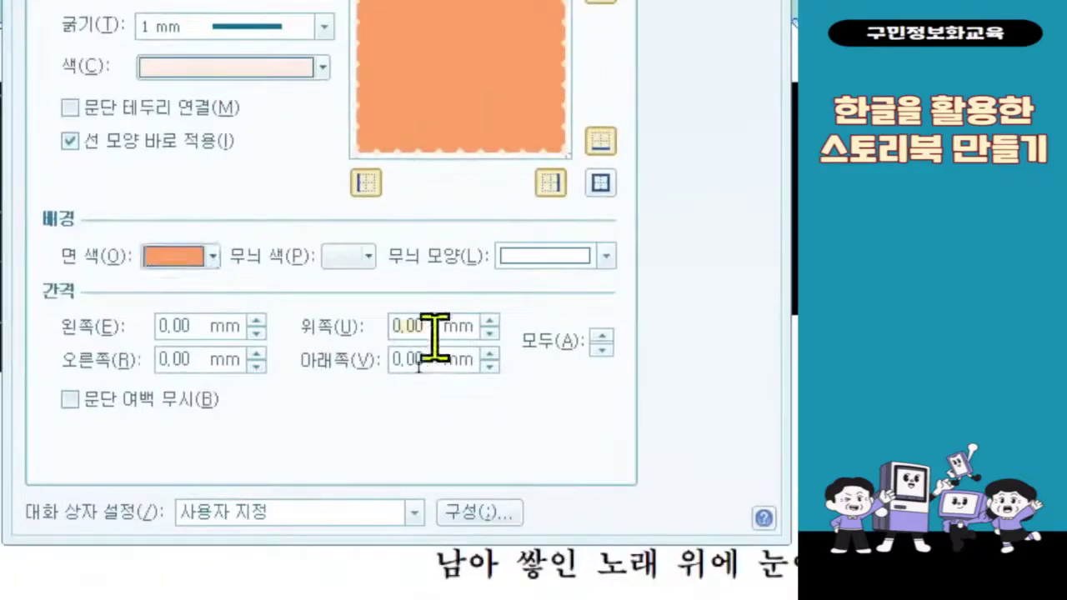
text(4)
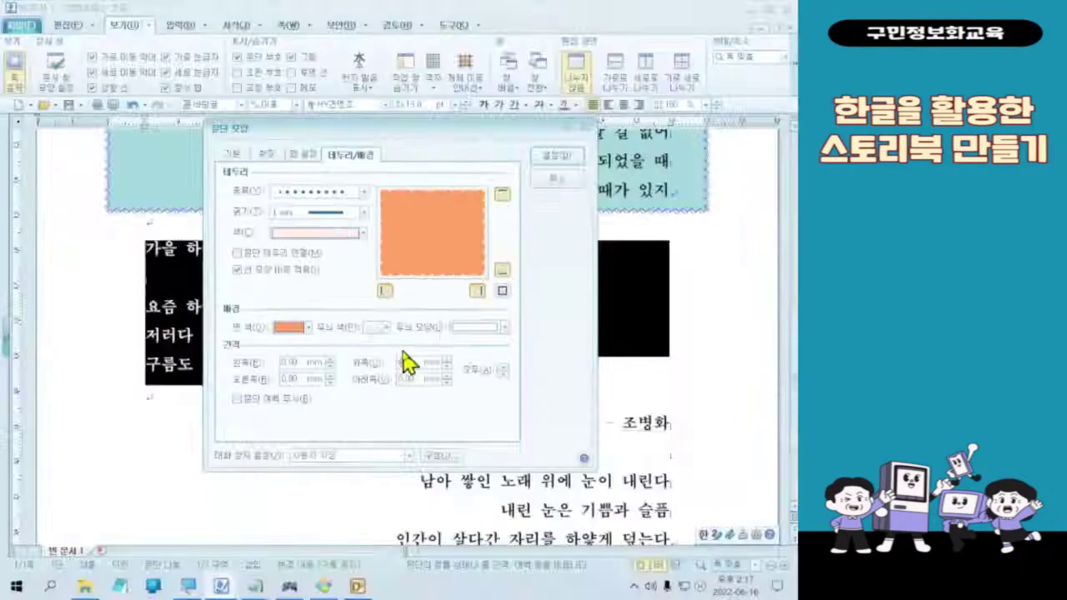
click(557, 159)
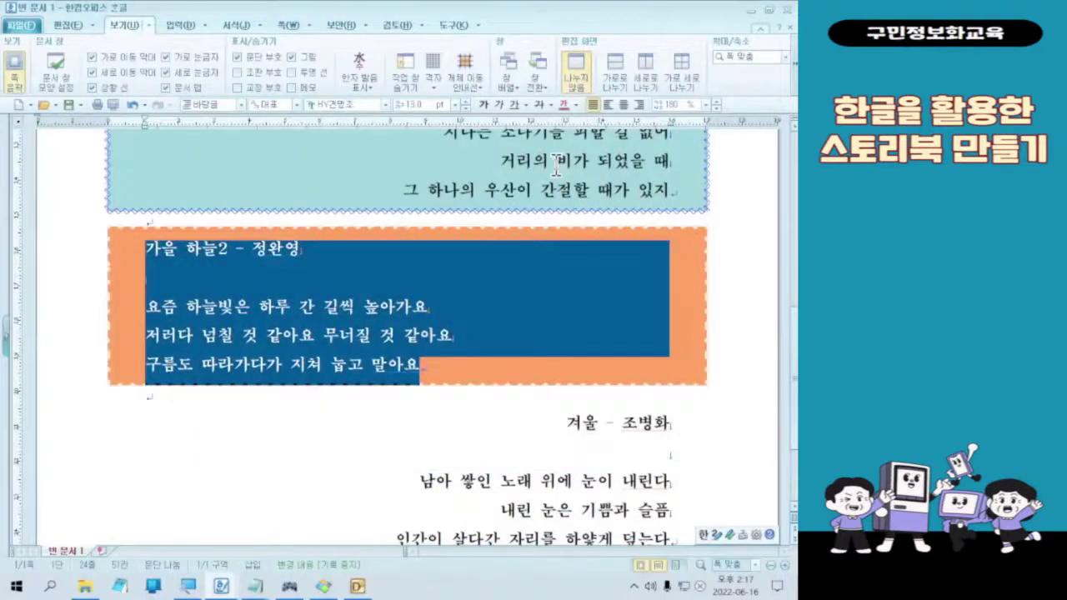
click(477, 326)
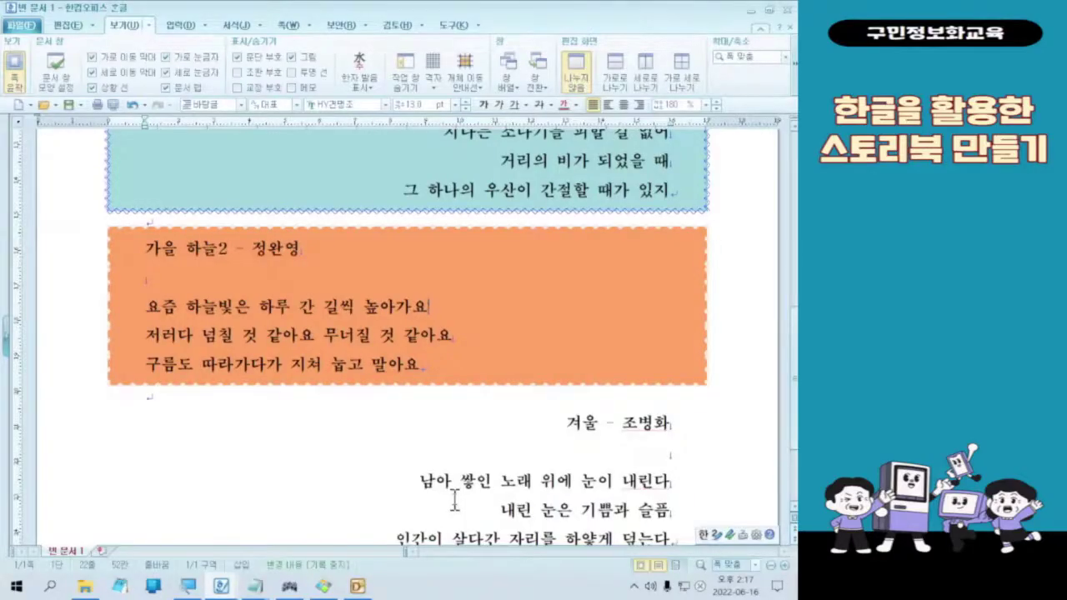
- Select the whole winter poem and set its paragraph border to the thin double line with a thickness of 1 mm
scroll(454, 498, down, 3)
drag(561, 268, 665, 398)
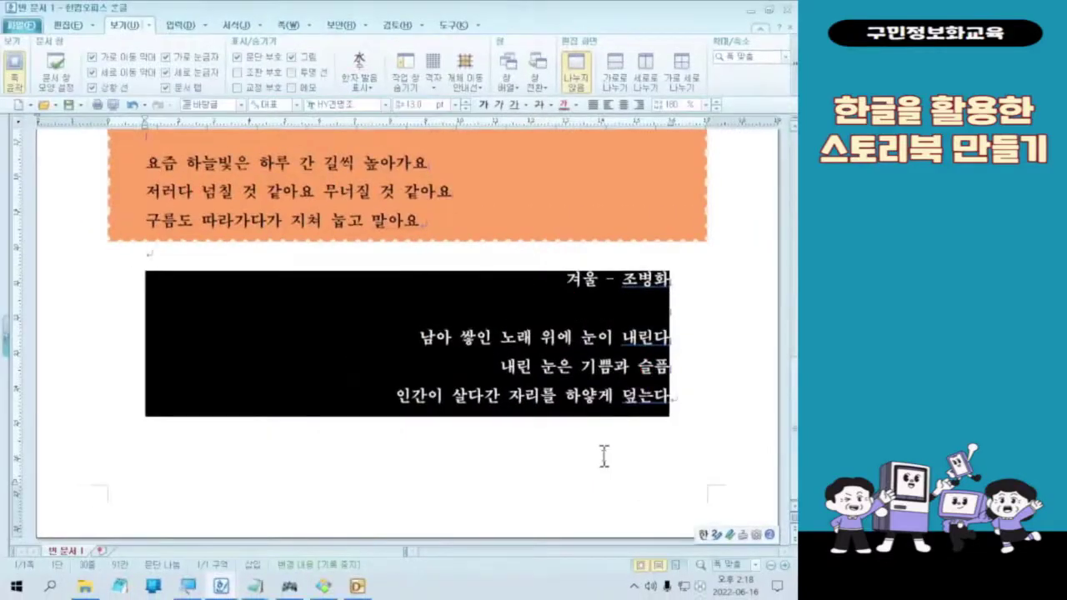
right_click(274, 326)
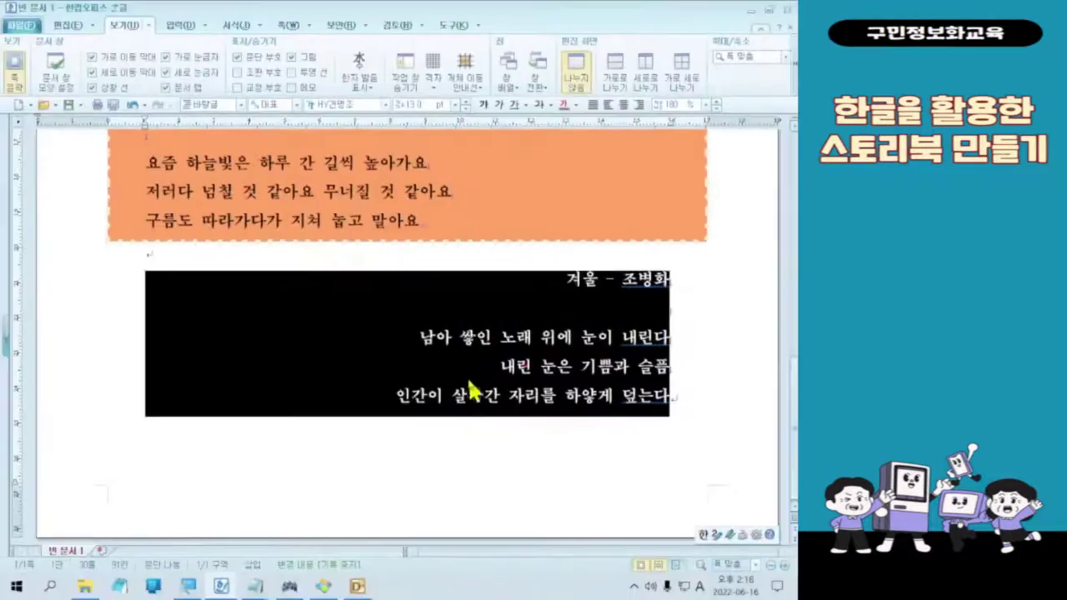
right_click(465, 374)
click(564, 233)
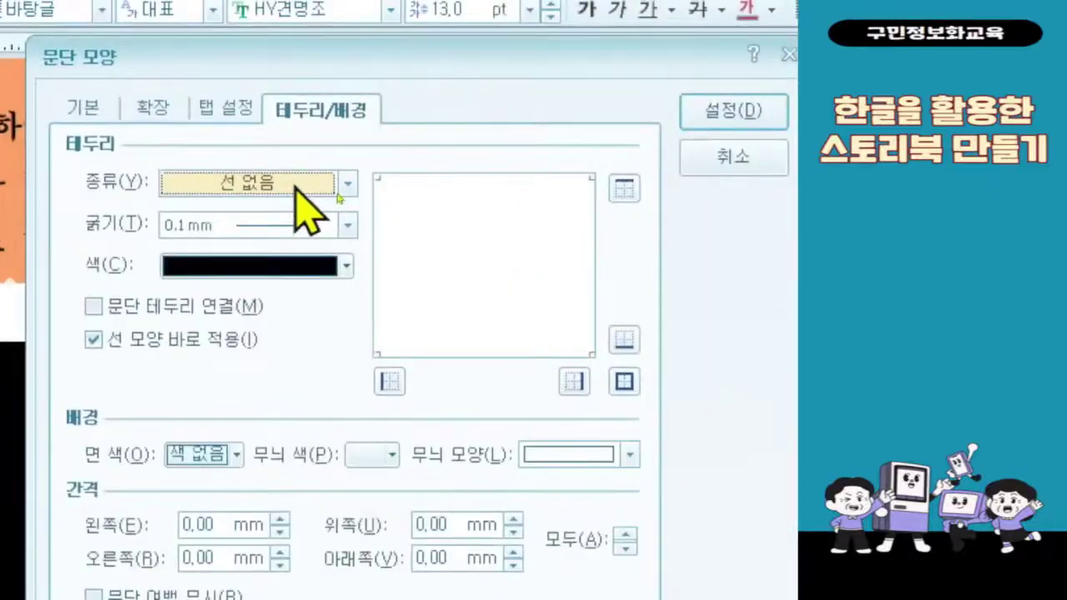
click(298, 188)
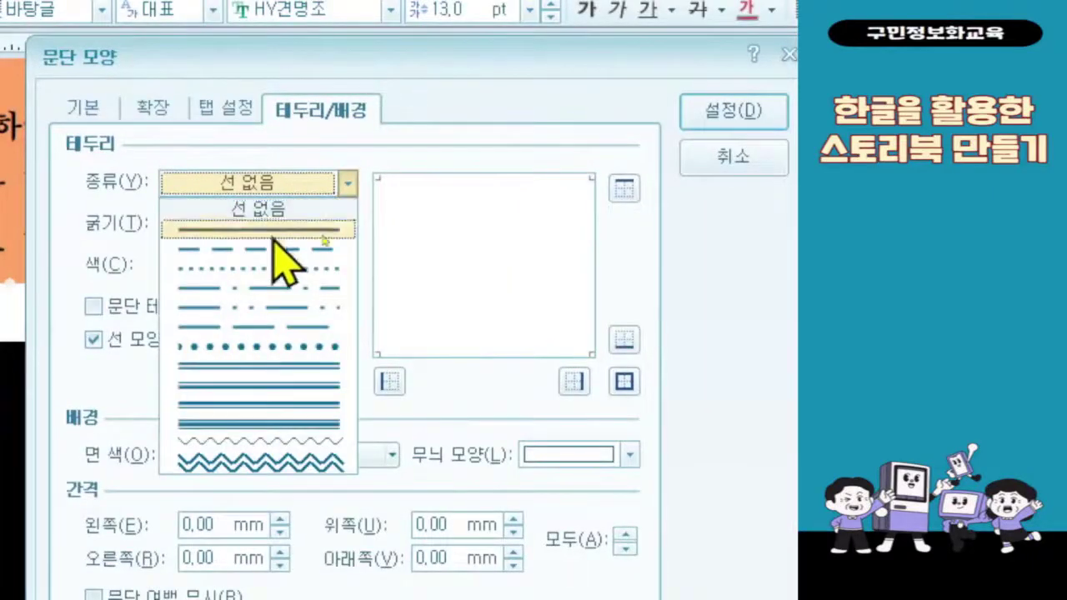
click(267, 367)
click(343, 223)
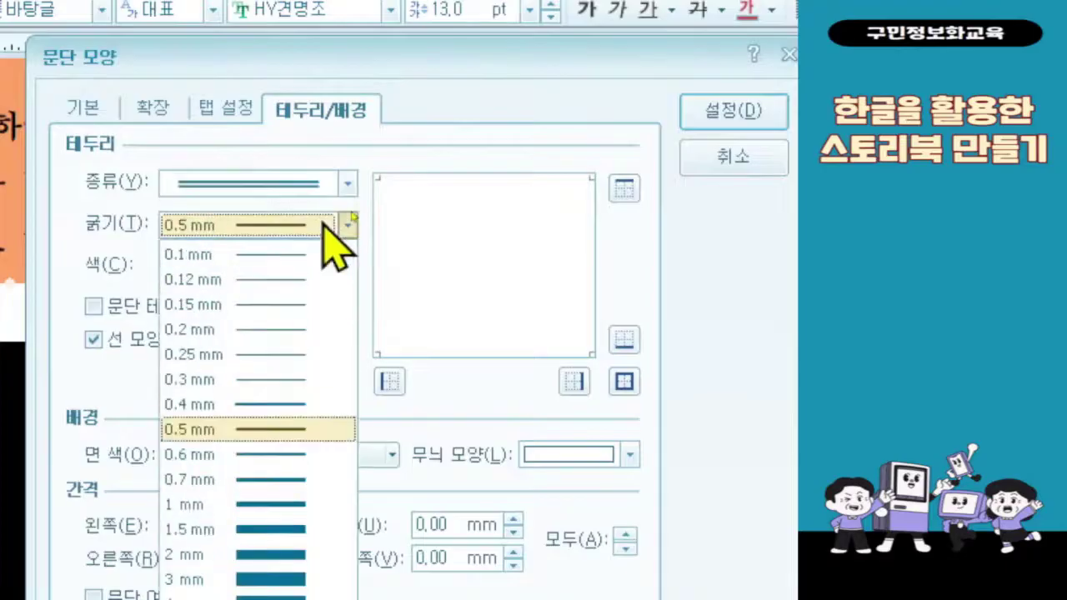
click(287, 505)
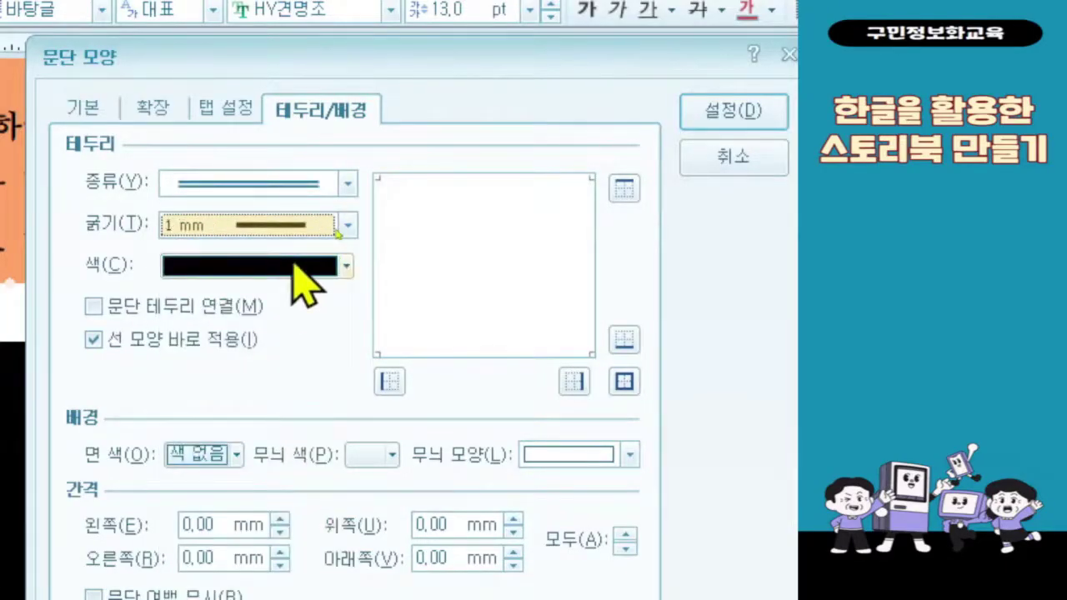
- Set the border colour to white from the 기본 colour theme and put the border on all four sides of the winter poem
click(304, 285)
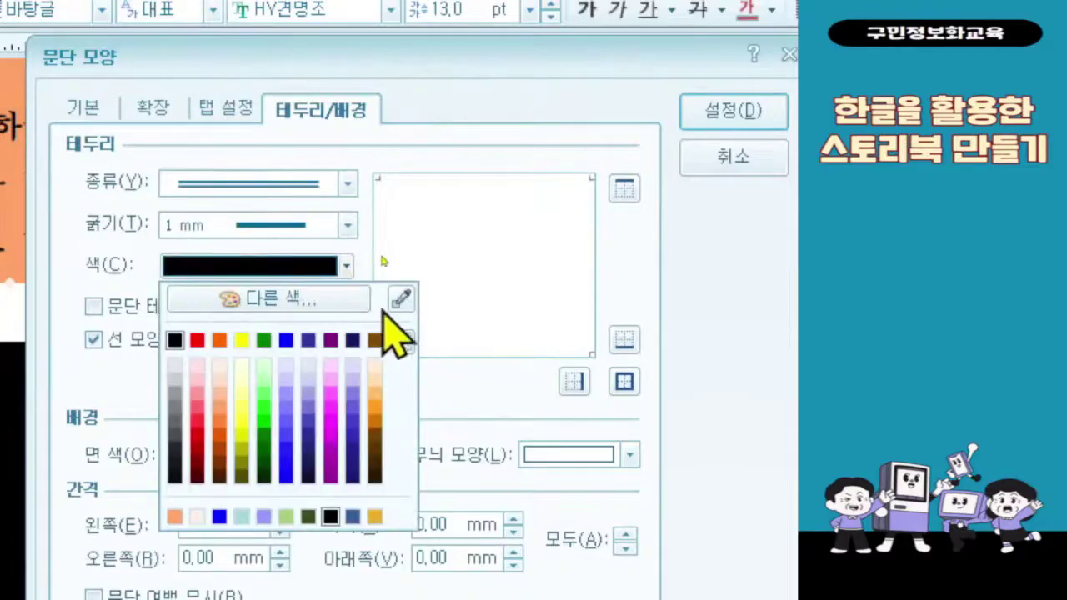
click(402, 341)
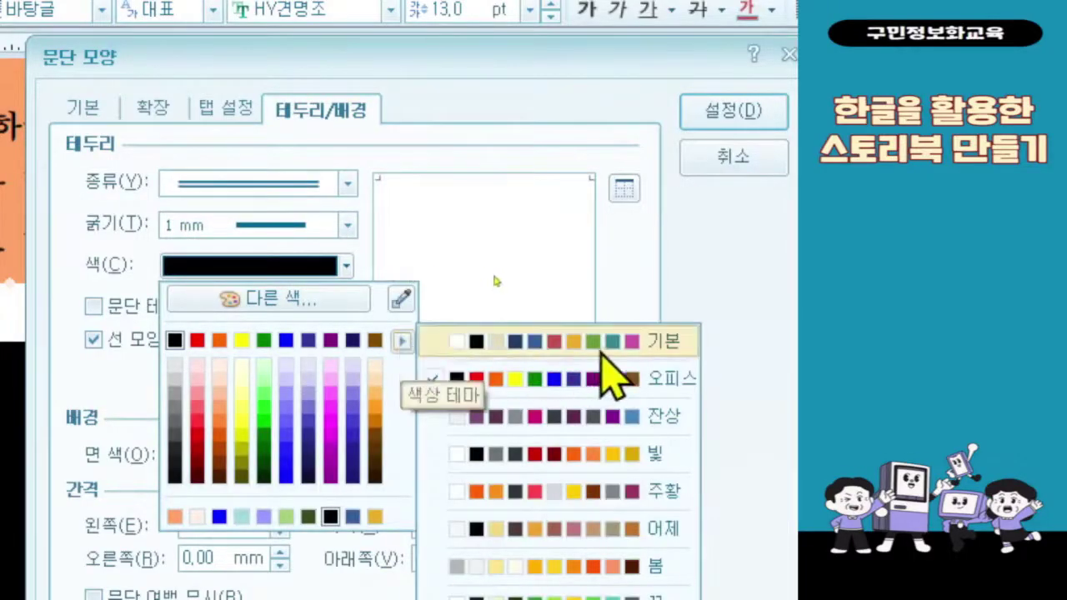
click(643, 349)
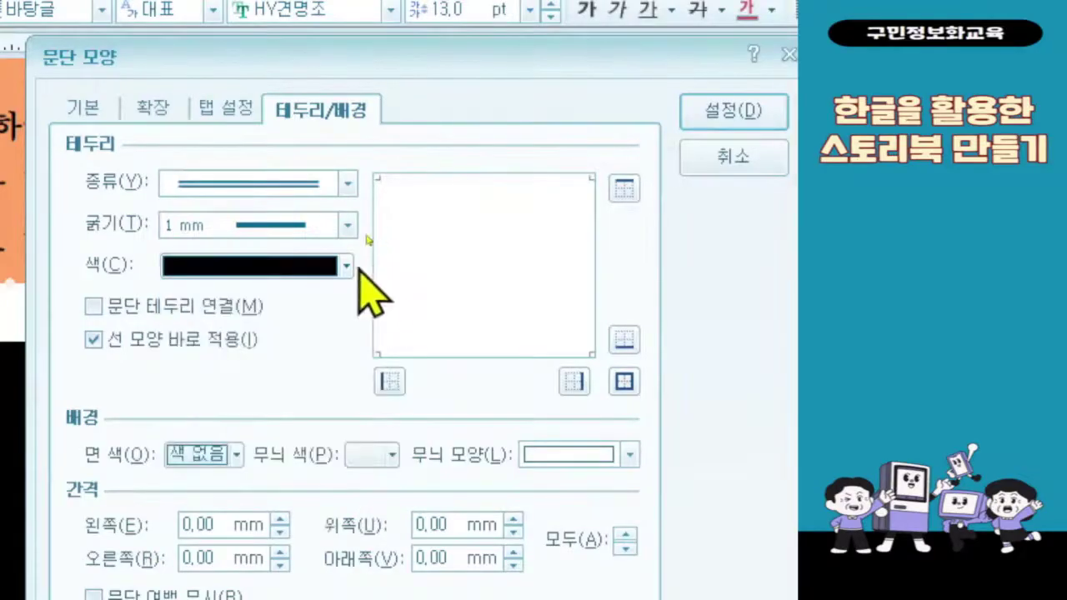
click(346, 265)
click(176, 341)
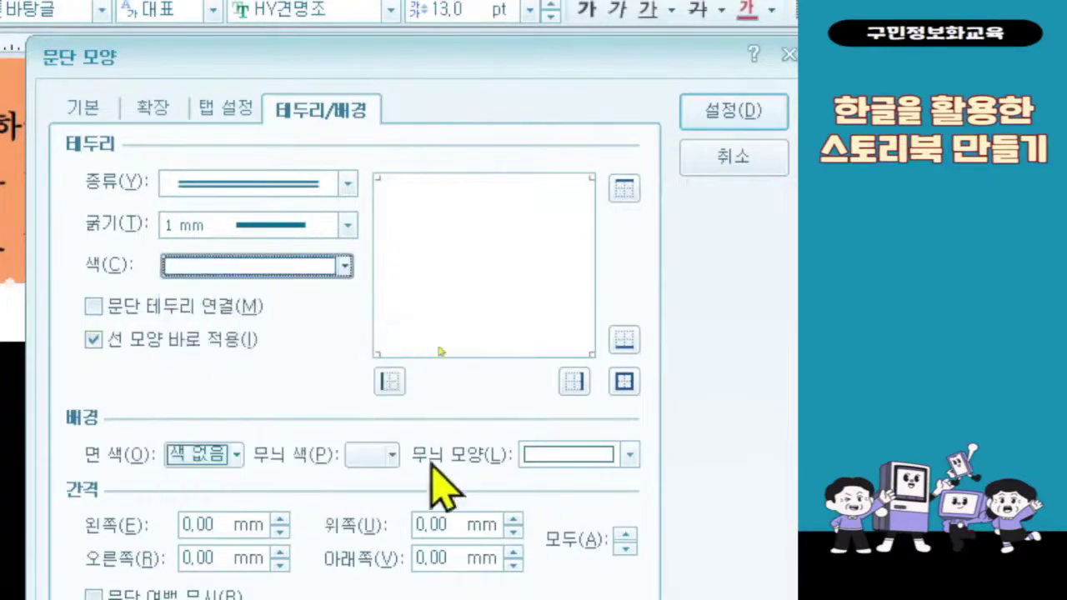
click(625, 381)
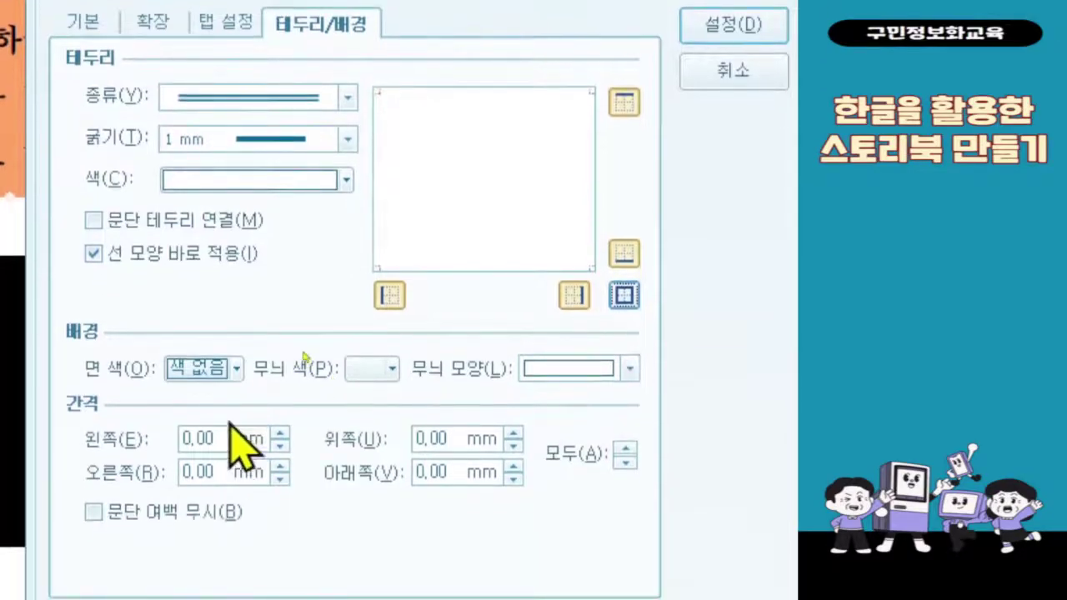
- Fill the winter poem's background with white, set its top spacing (위쪽) to 4 mm and apply the paragraph settings
click(228, 377)
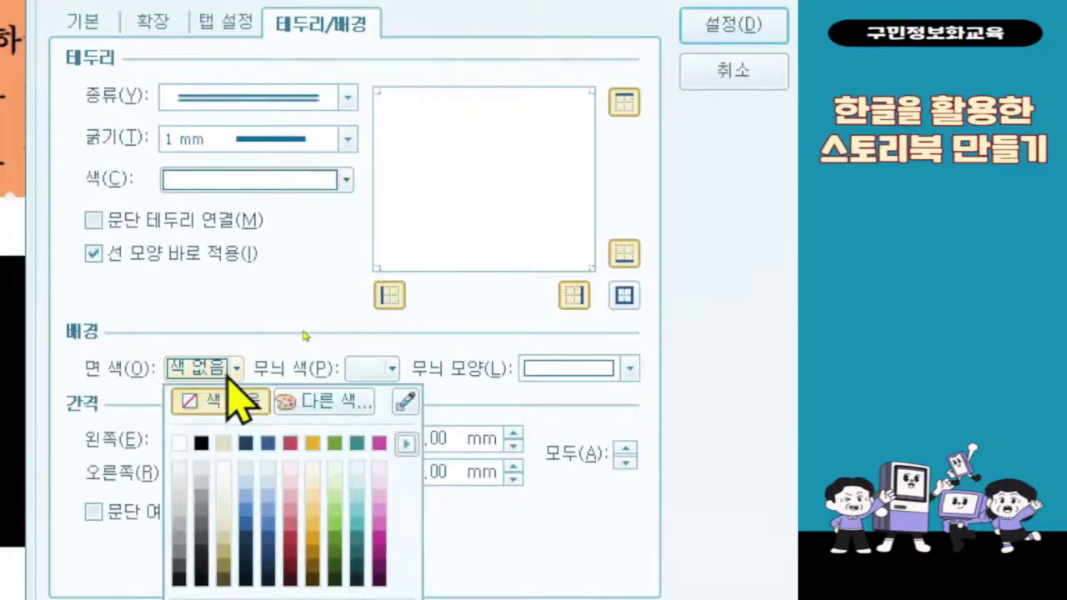
click(178, 442)
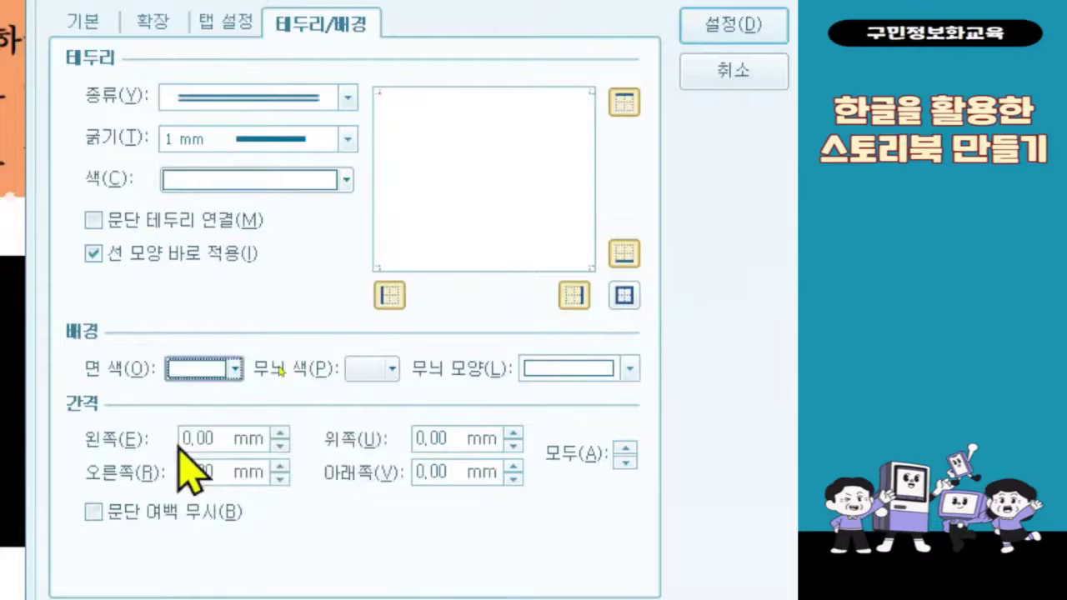
click(423, 430)
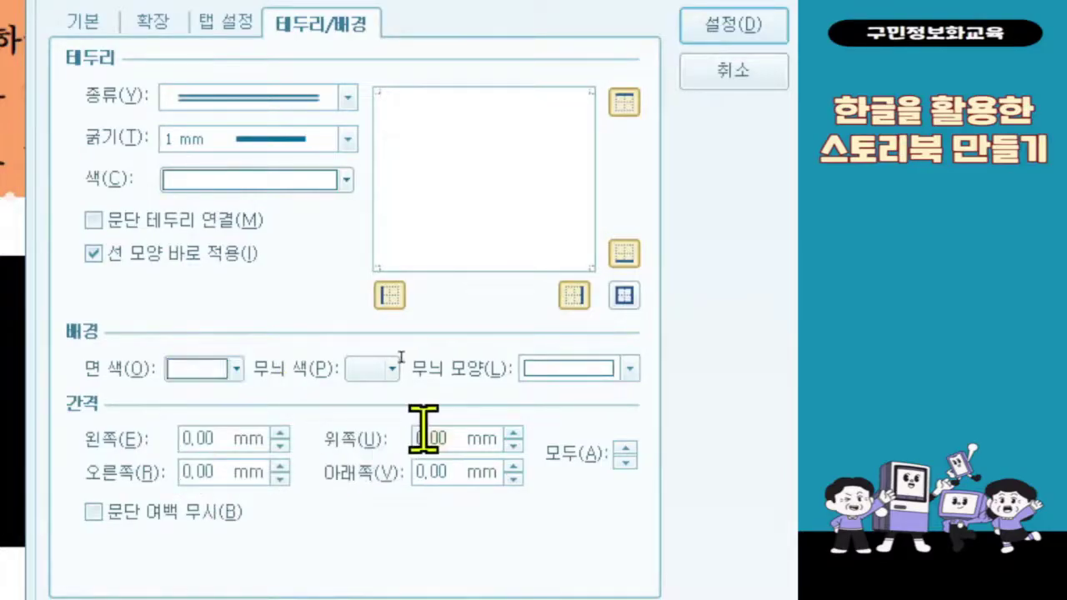
text(4)
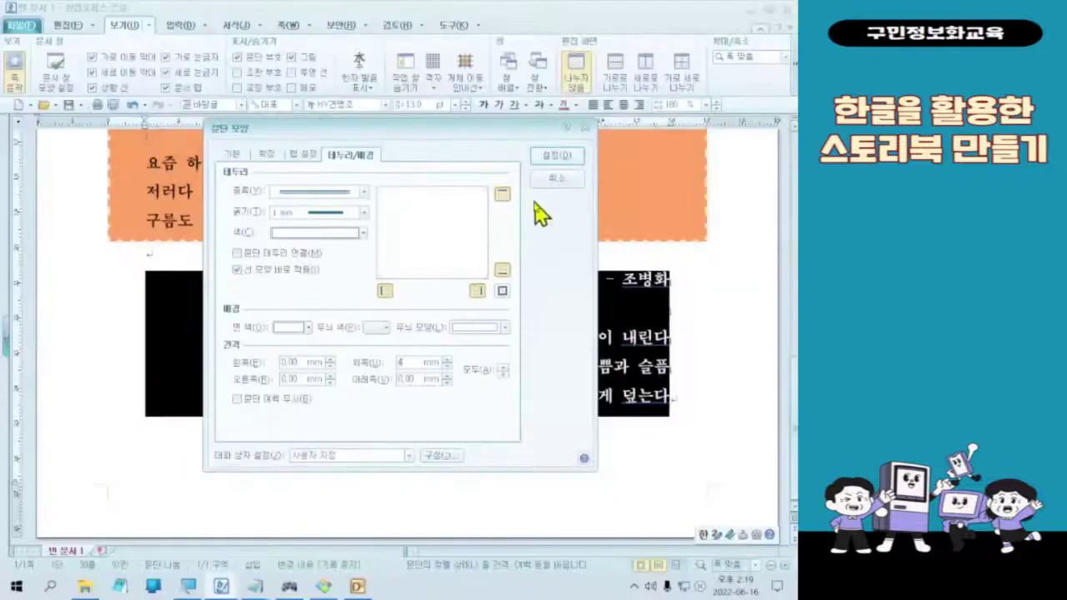
click(734, 24)
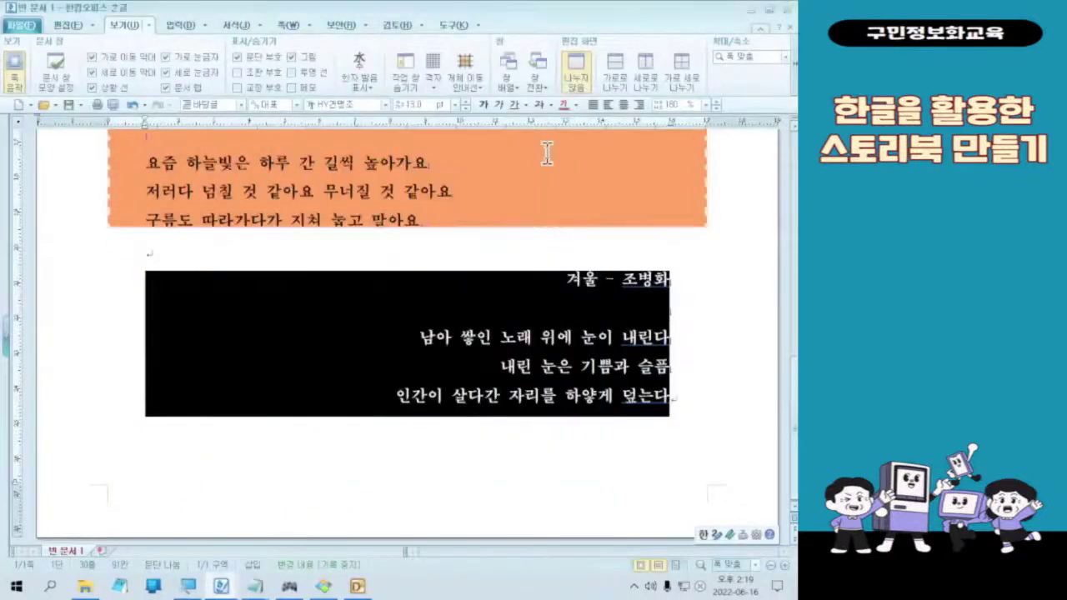
- Review the winter poem's border, background and spacing in the paragraph settings, then close them and clear the selection
right_click(553, 415)
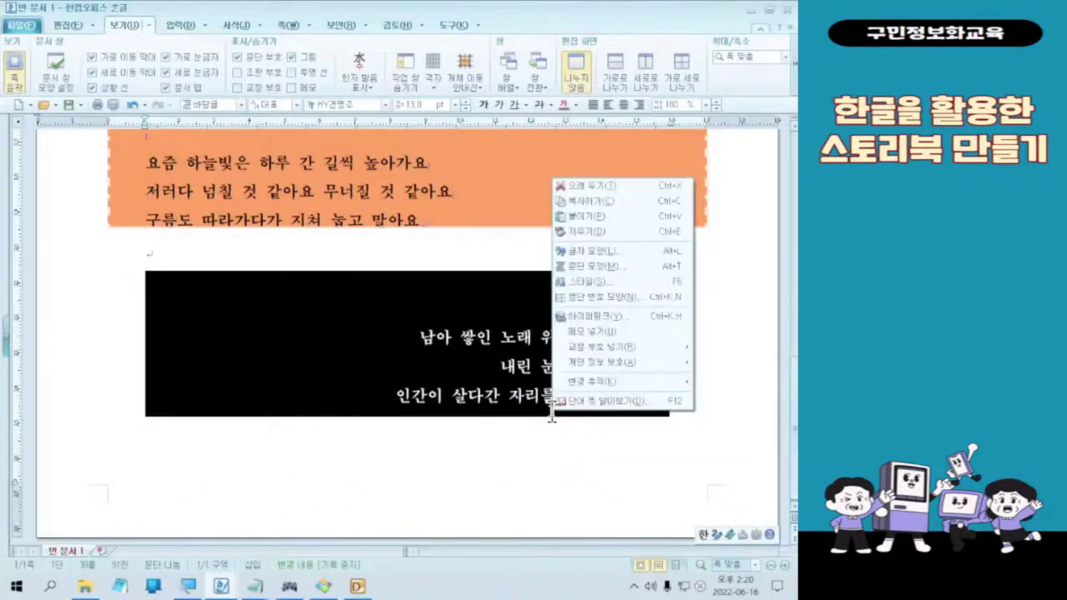
click(593, 266)
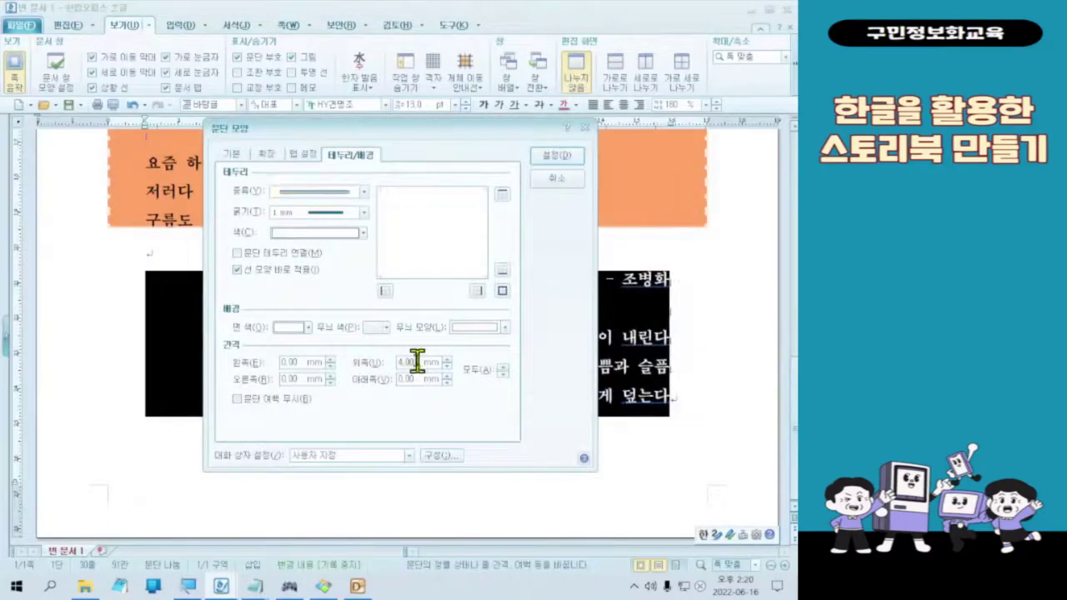
click(554, 158)
click(318, 252)
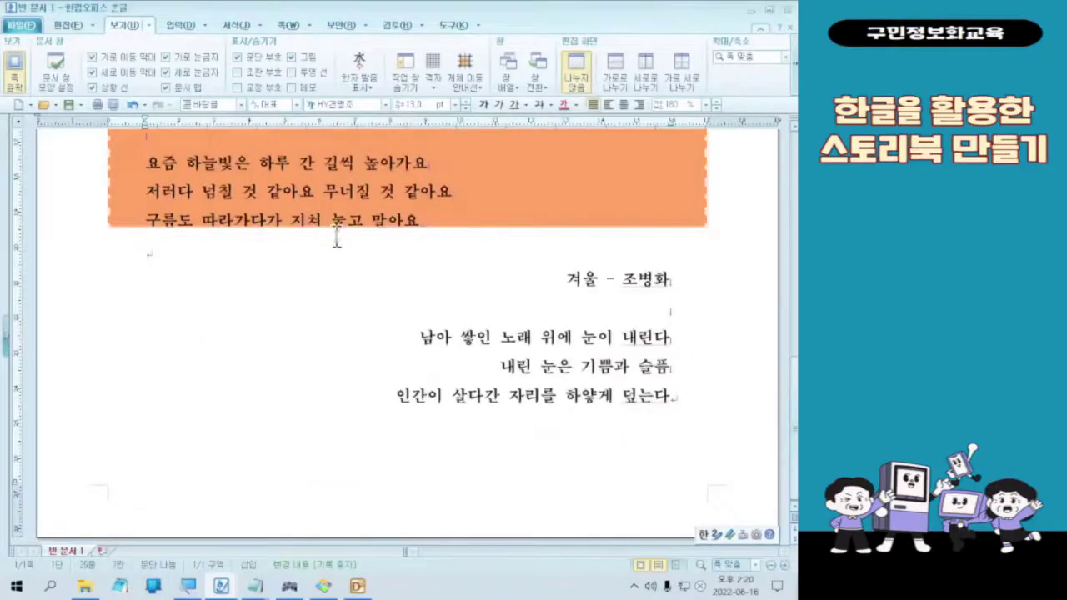
click(543, 305)
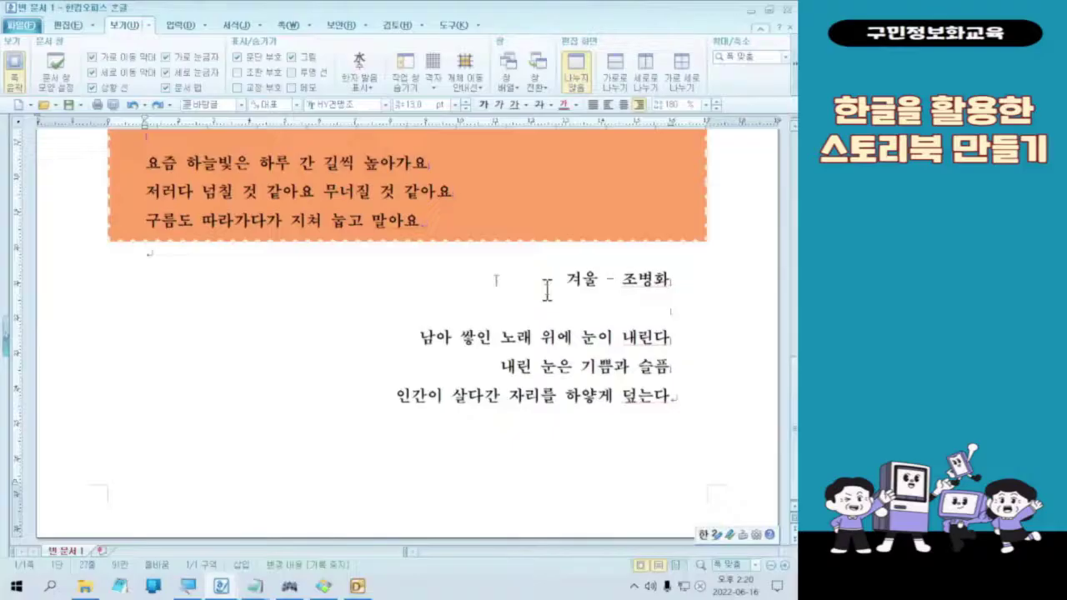
click(166, 254)
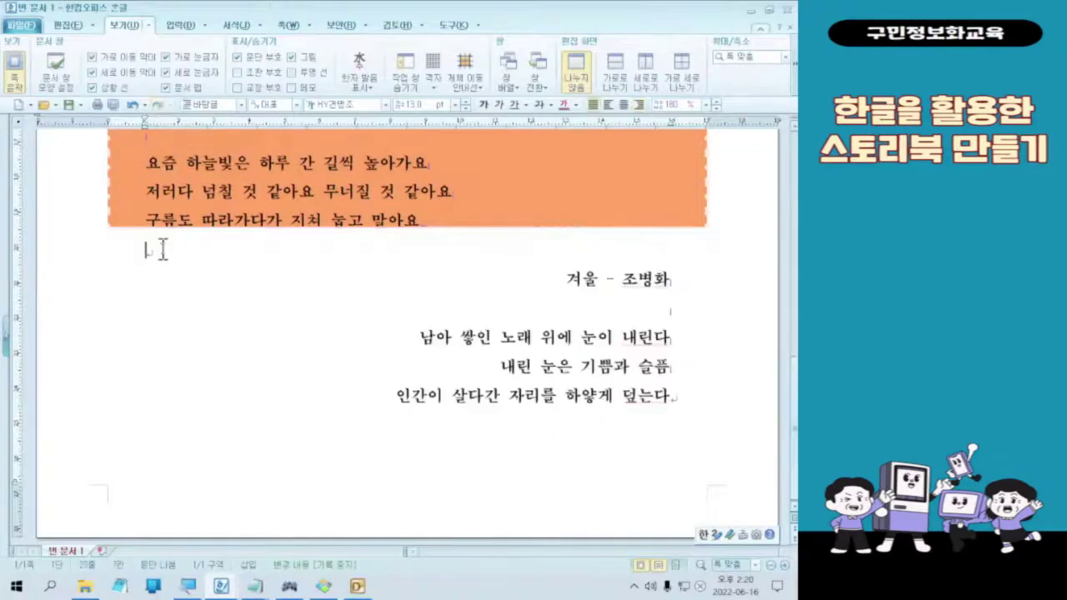
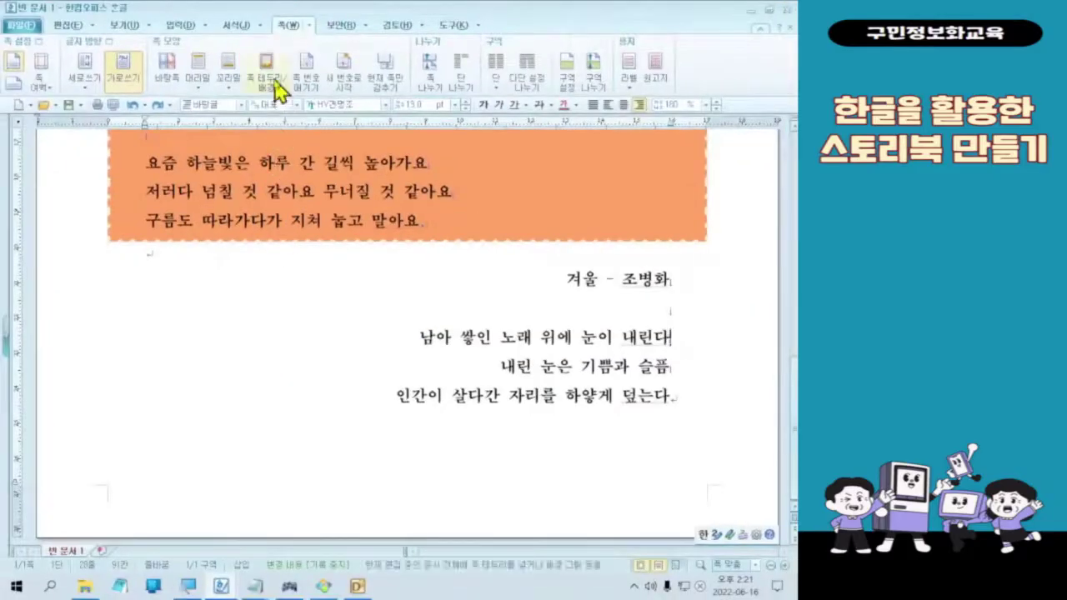
- Turn on a solid colour fill (색) for the page background and switch the face colour palette to the 오피스 theme
click(221, 138)
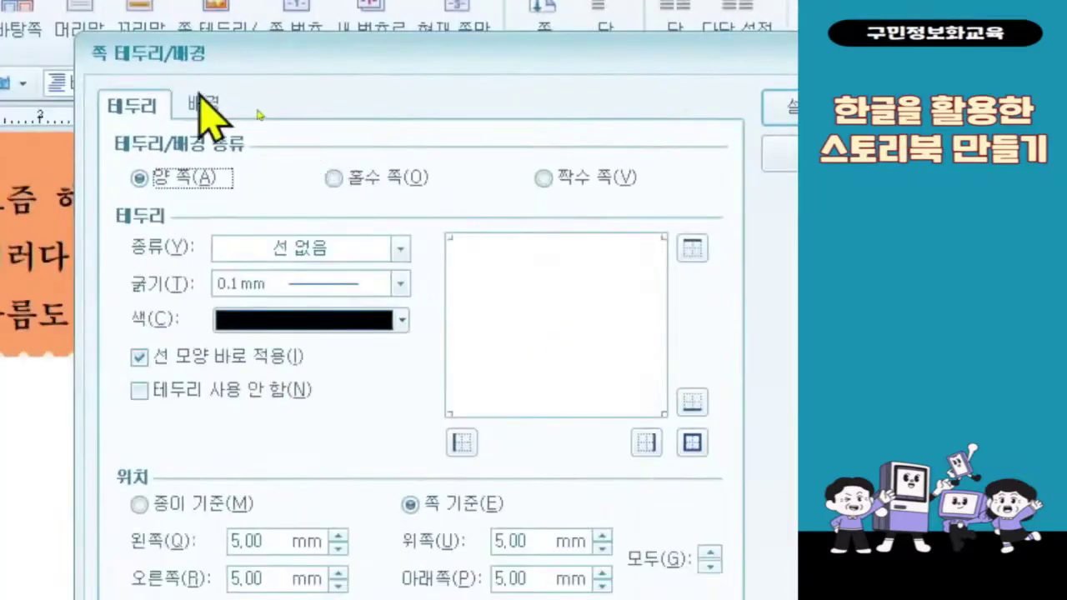
click(261, 116)
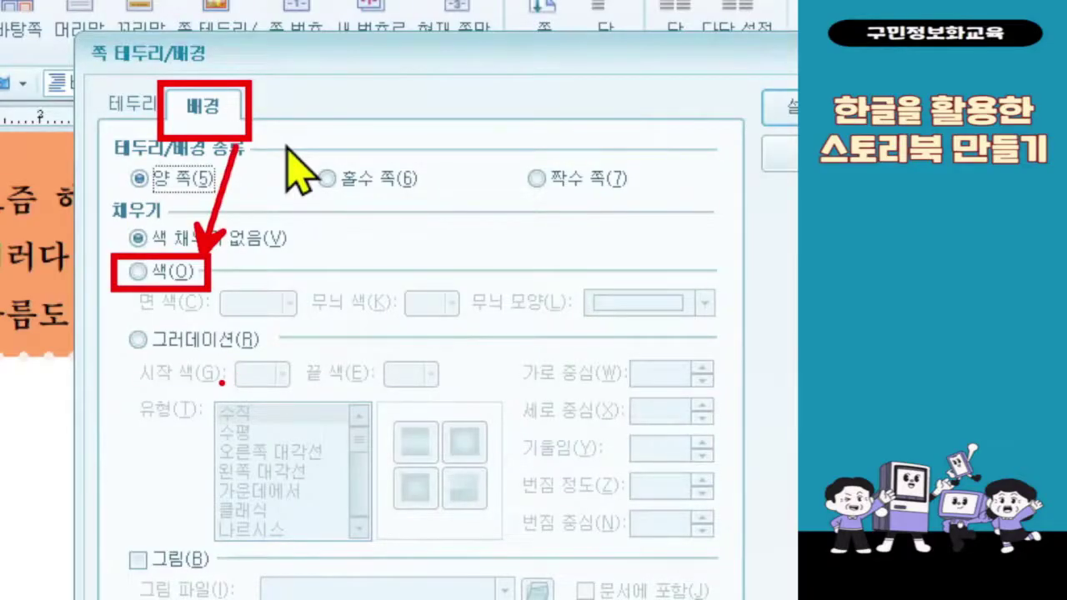
click(189, 270)
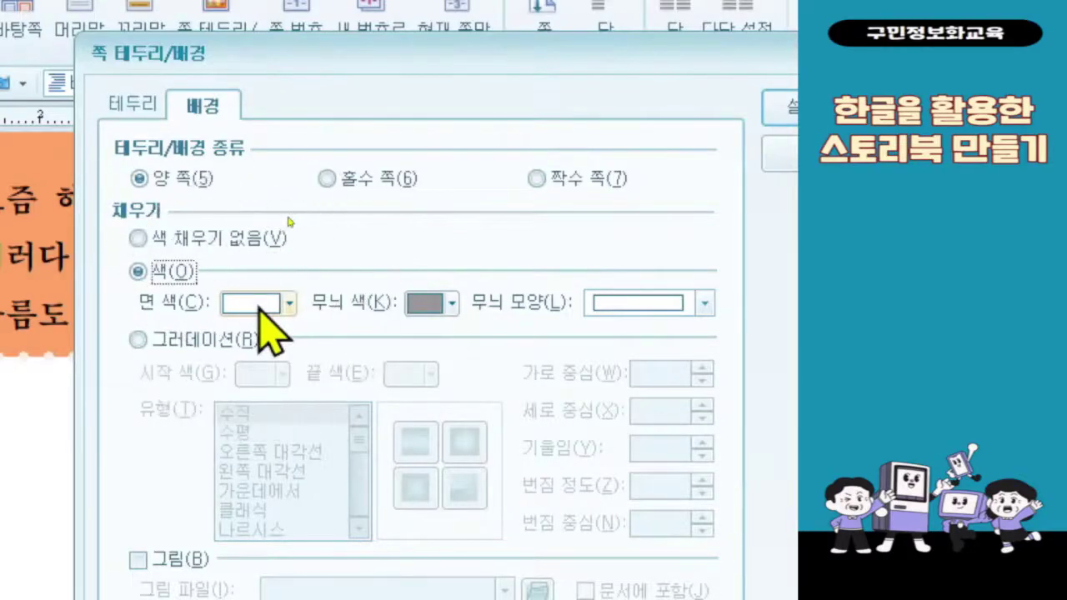
click(260, 307)
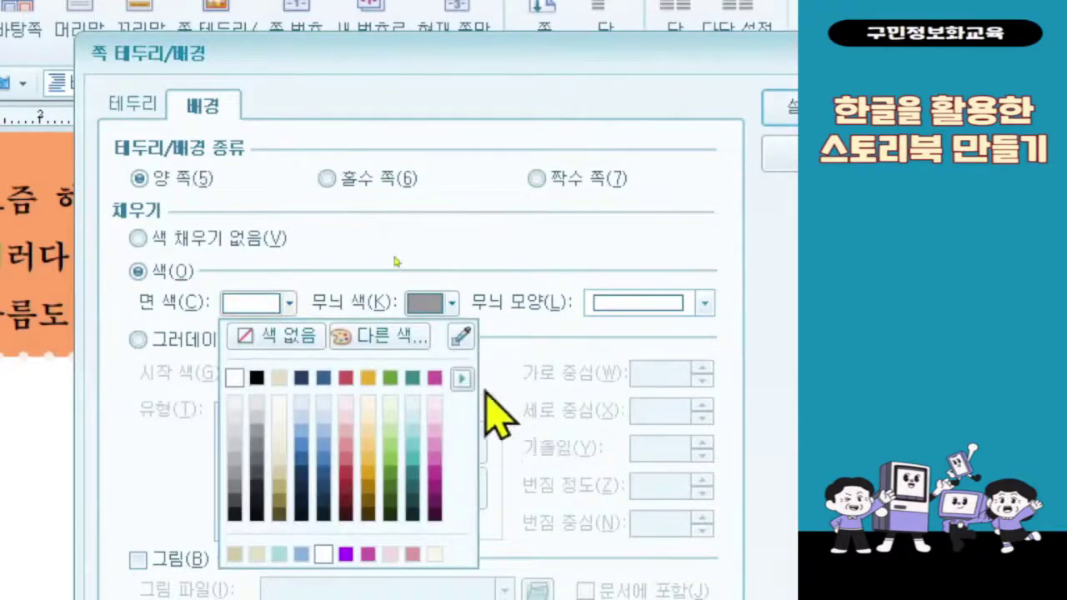
click(461, 379)
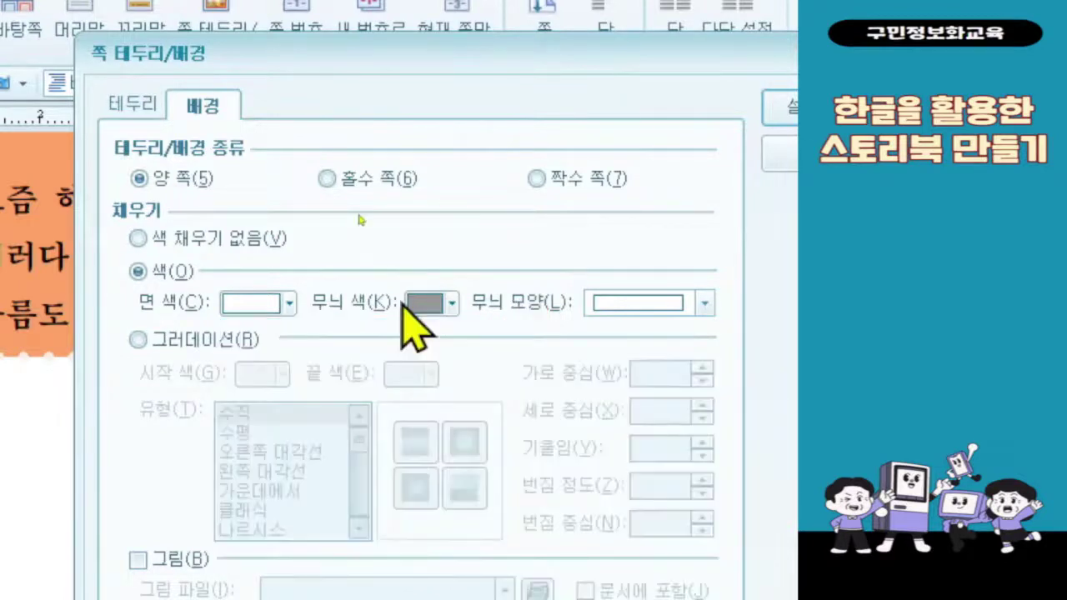
click(275, 302)
click(462, 378)
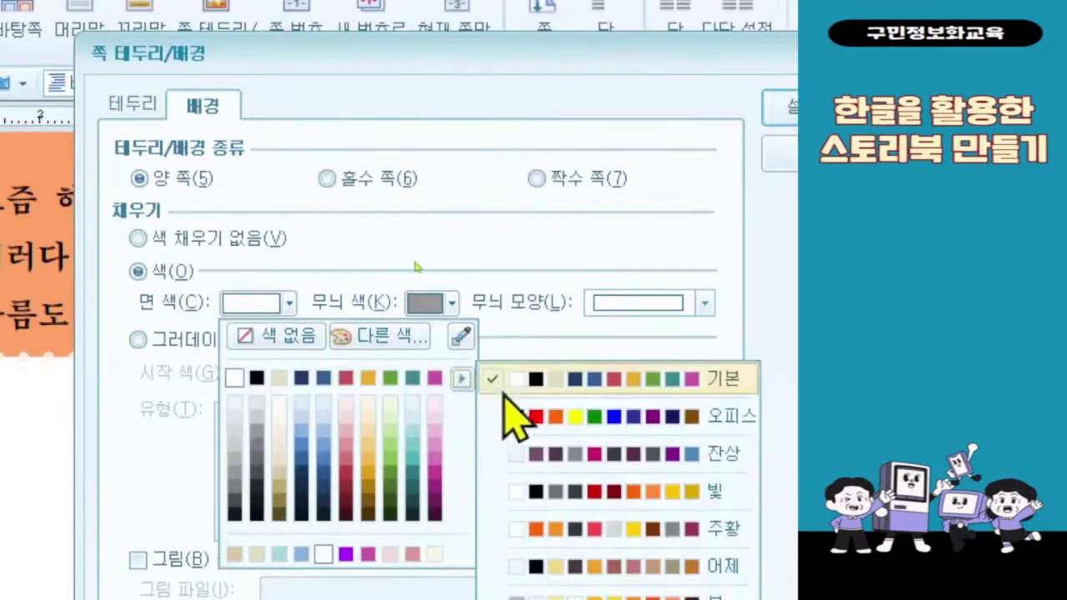
click(517, 412)
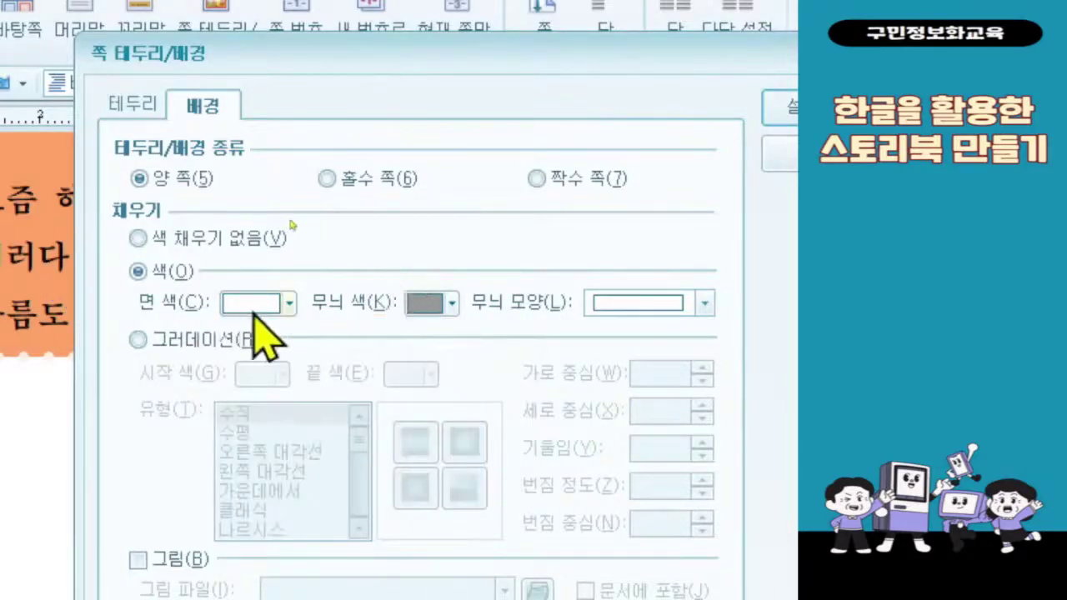
- Set the page background's face colour (면 색) to red and apply it to the document
click(261, 311)
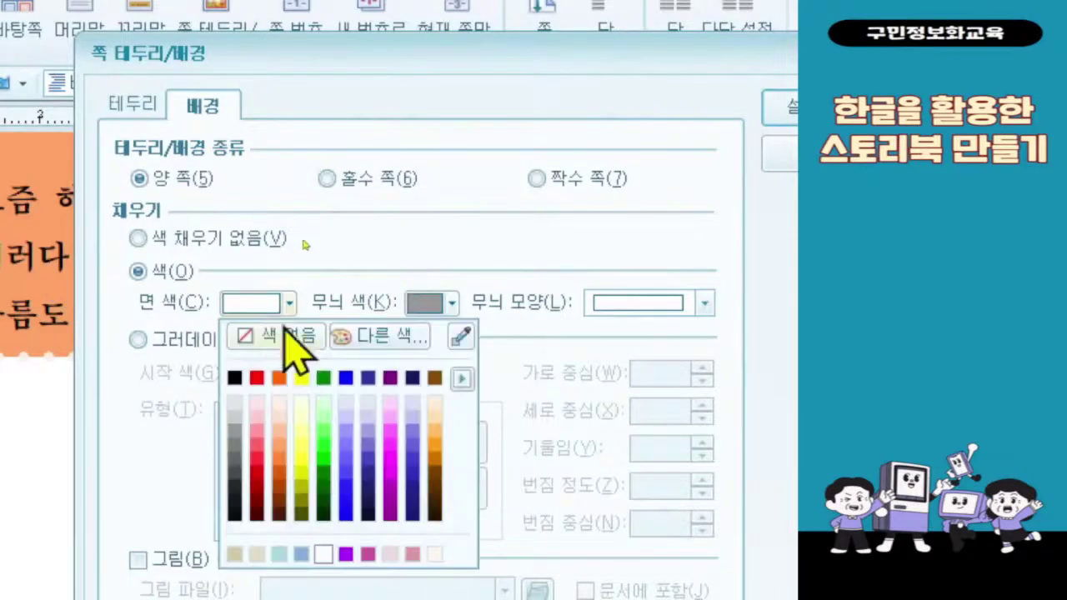
click(264, 460)
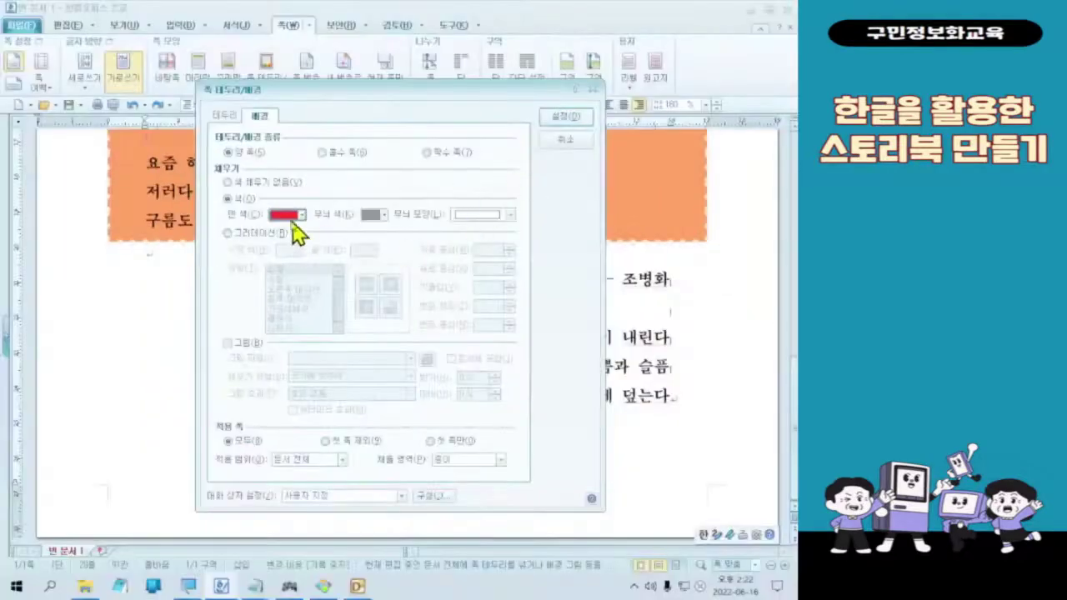
click(262, 309)
click(551, 119)
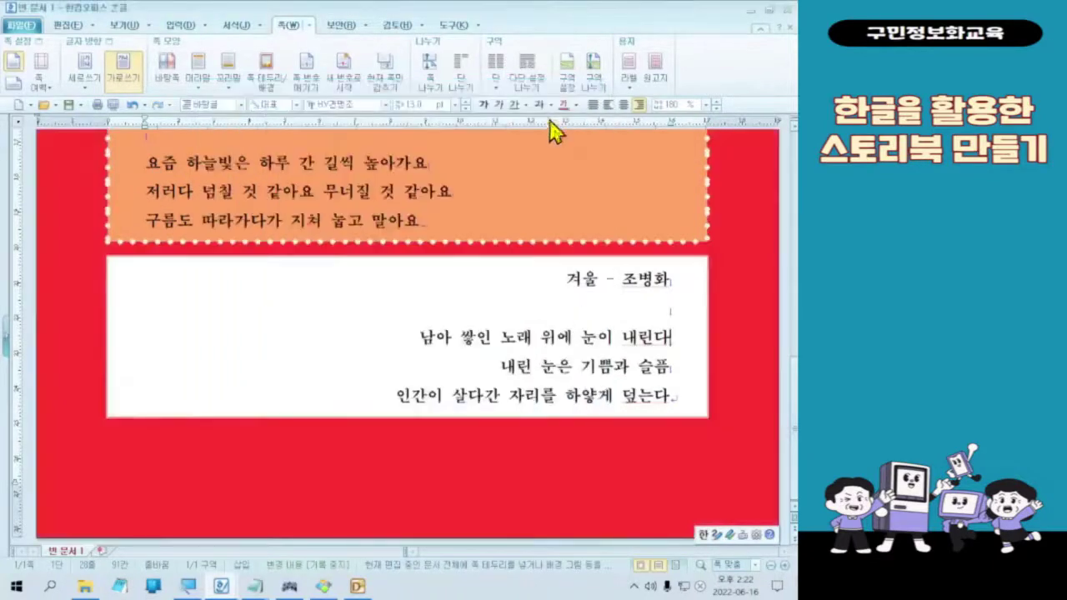
- Look over the whole page from the top to the winter poem to check the background around the four poems
scroll(474, 492, up, 10)
scroll(488, 451, down, 4)
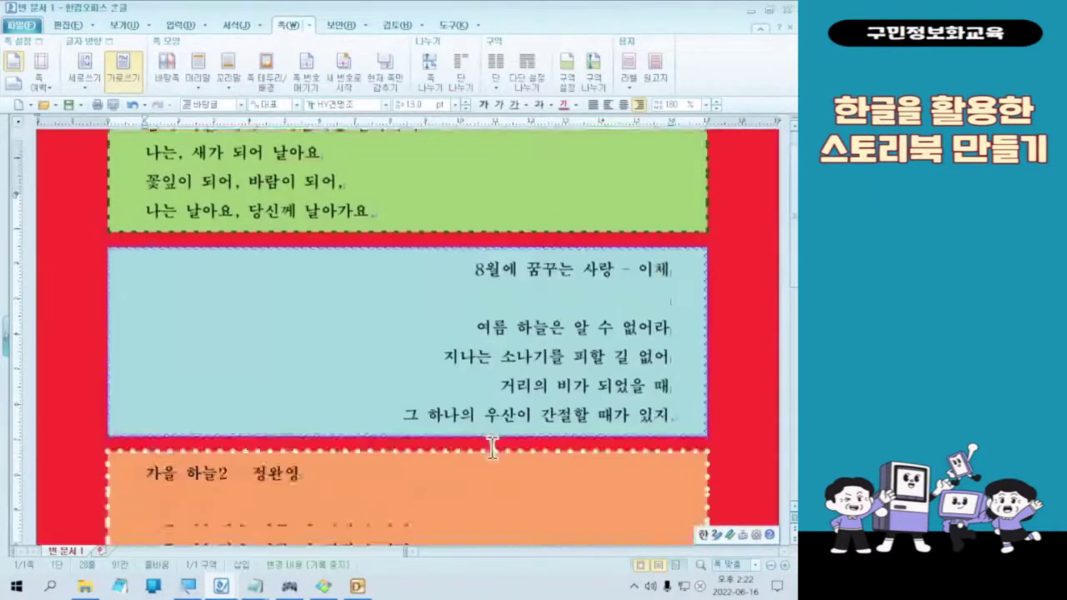
scroll(498, 436, down, 5)
scroll(501, 438, up, 8)
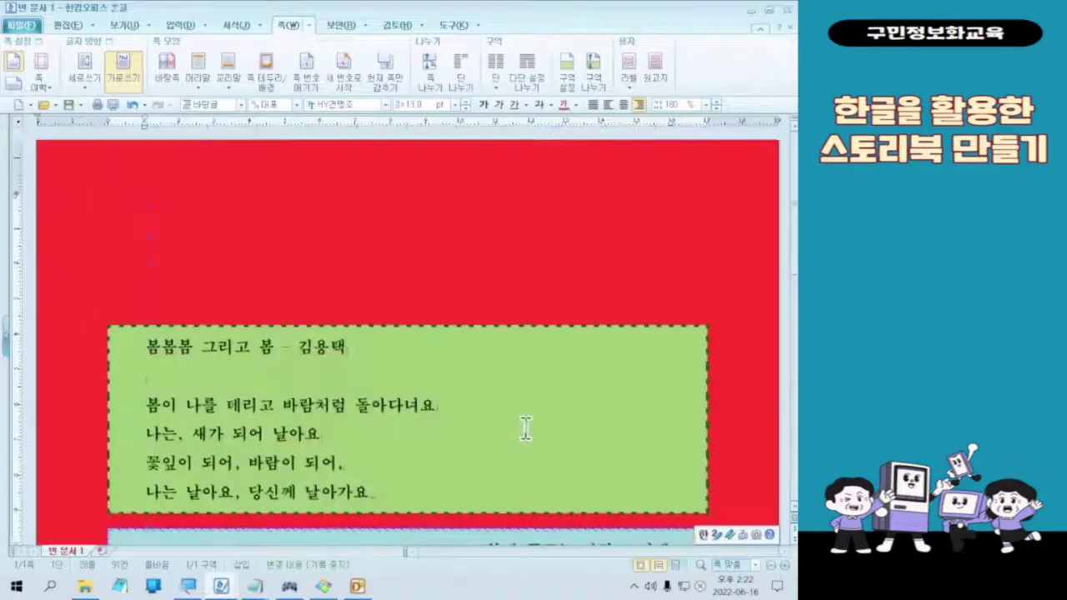
scroll(527, 428, down, 8)
scroll(537, 421, up, 8)
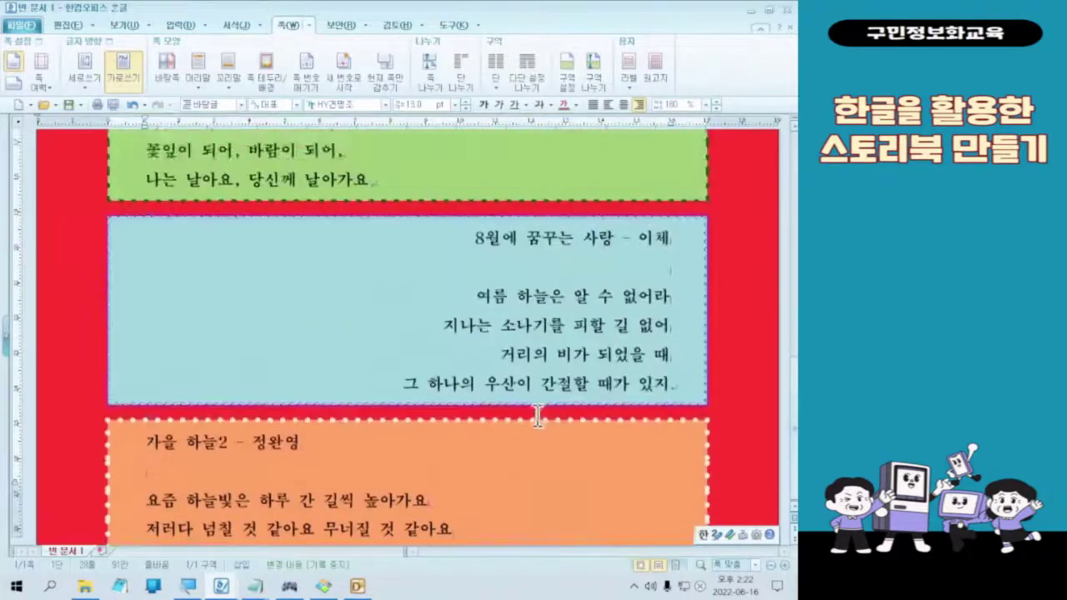
scroll(552, 411, down, 8)
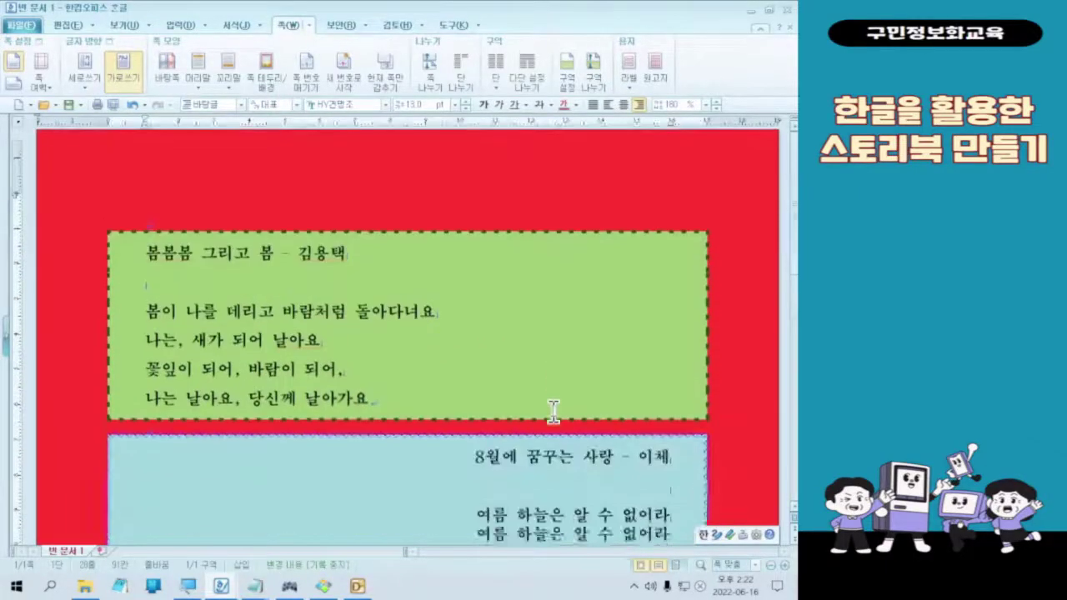
scroll(591, 424, up, 4)
scroll(592, 425, up, 4)
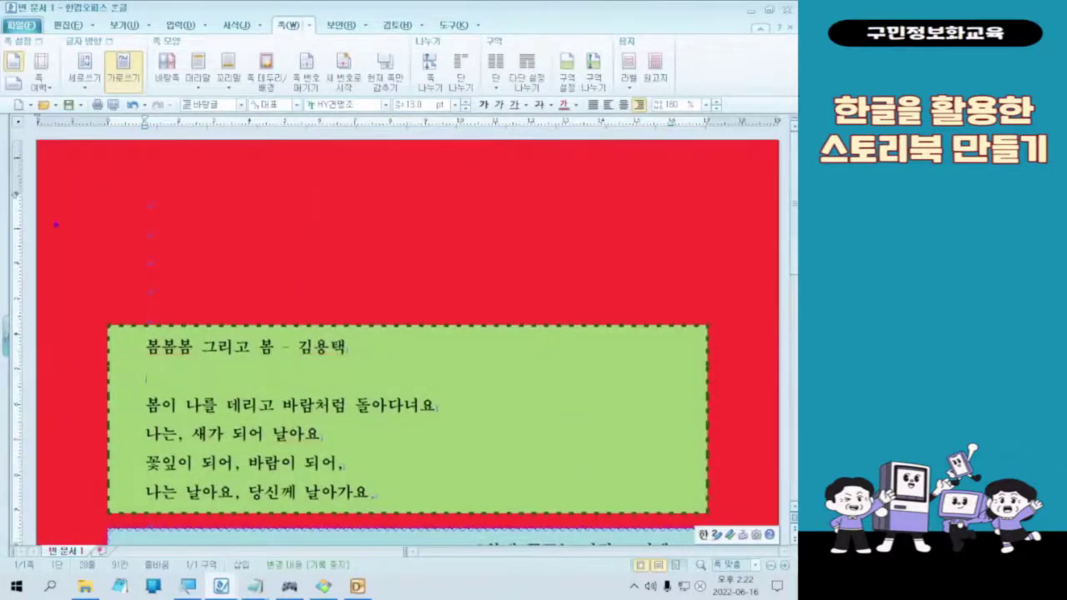
mouse_move(193, 220)
mouse_down()
mouse_move(572, 258)
mouse_move(603, 270)
mouse_move(607, 291)
mouse_up()
drag(303, 271, 289, 291)
drag(434, 208, 402, 285)
drag(508, 219, 478, 300)
drag(558, 240, 513, 326)
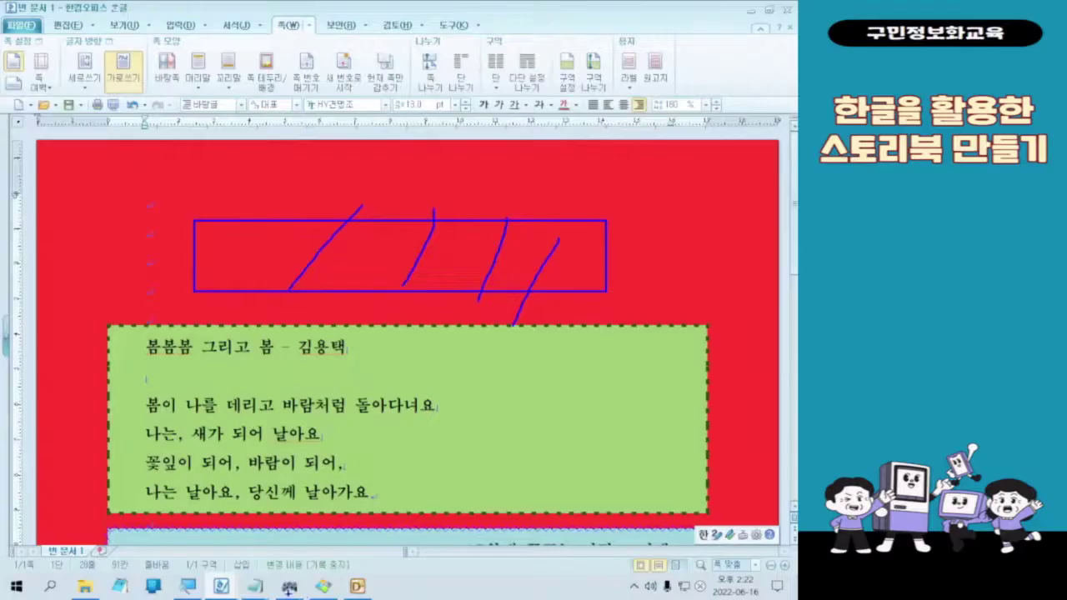
key(Escape)
- Draw a horizontal text box in the empty space above the spring poem, about 97 mm wide and 17 mm high
click(180, 25)
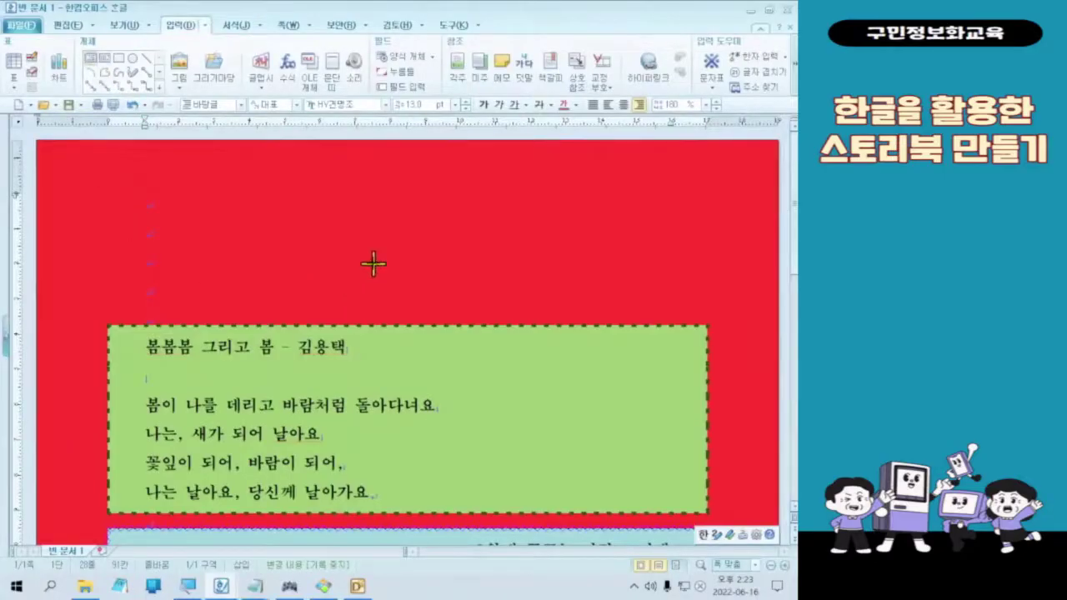
key(ctrl)
key(ctrl)
scroll(424, 297, down, 10)
scroll(626, 389, up, 10)
drag(261, 235, 563, 291)
drag(498, 304, 481, 299)
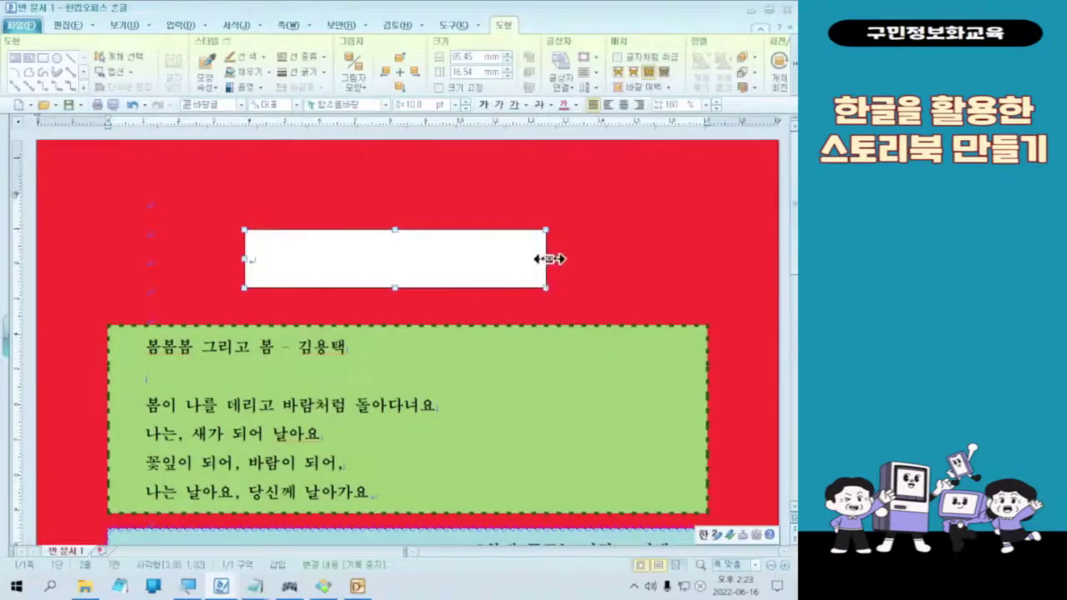
drag(547, 259, 586, 260)
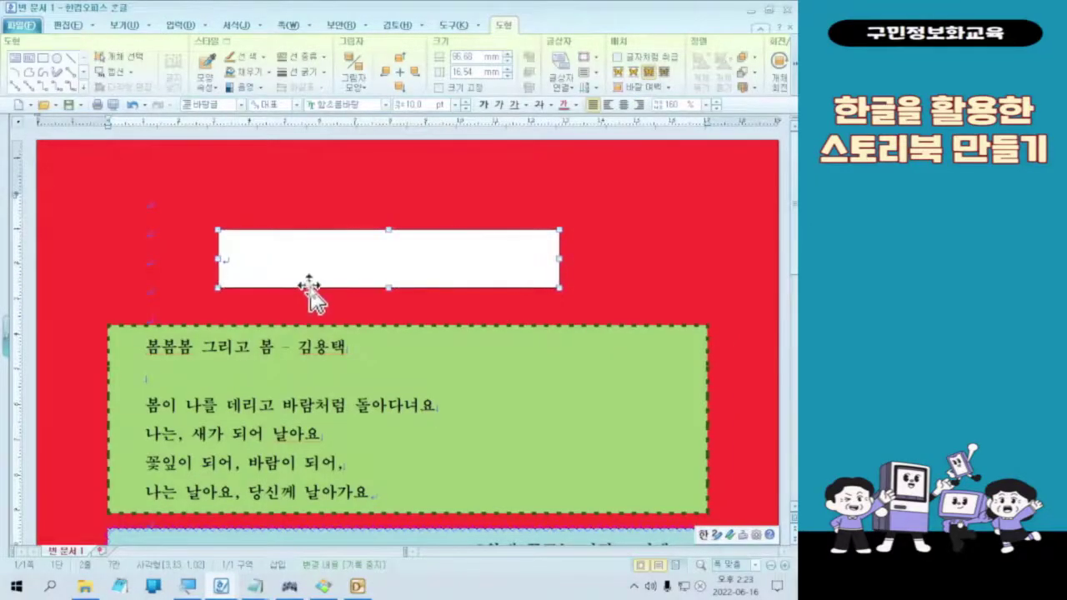
- Place the text cursor inside the new text box and set its font to 안상수2006굵은
click(358, 237)
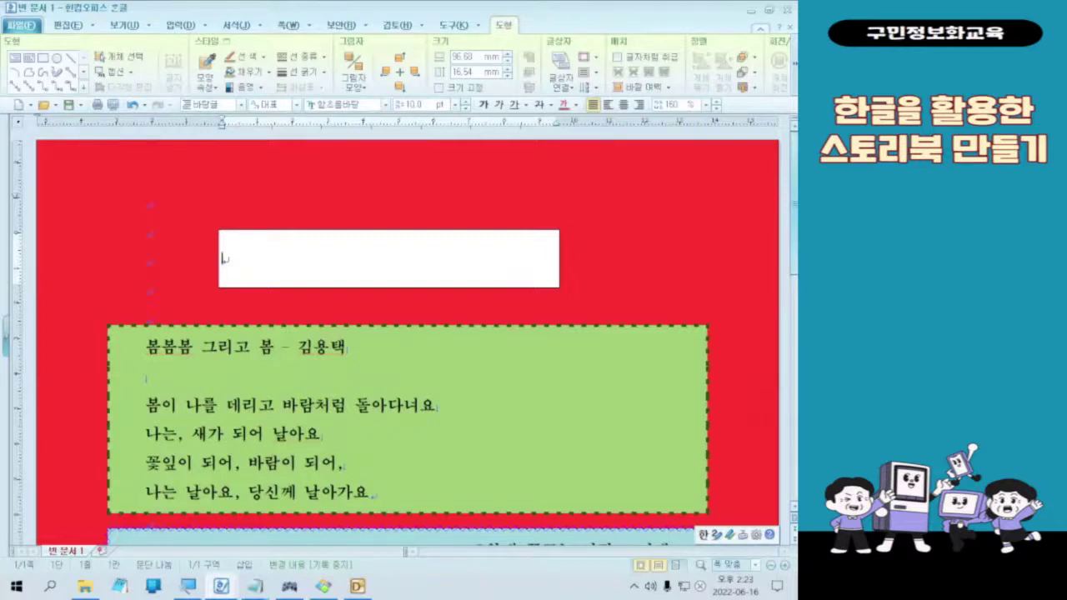
click(262, 267)
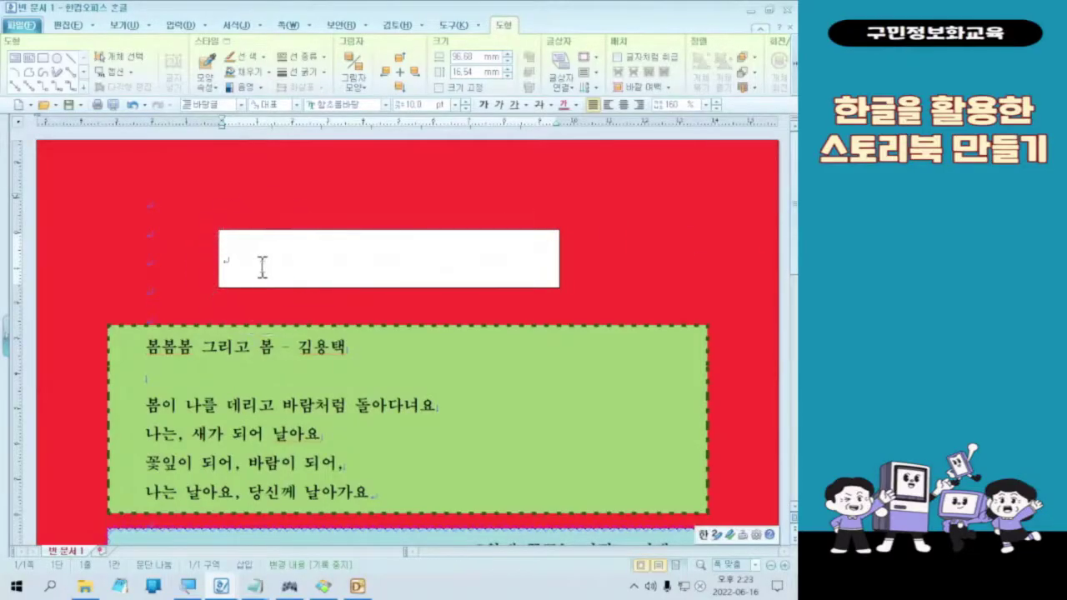
click(261, 267)
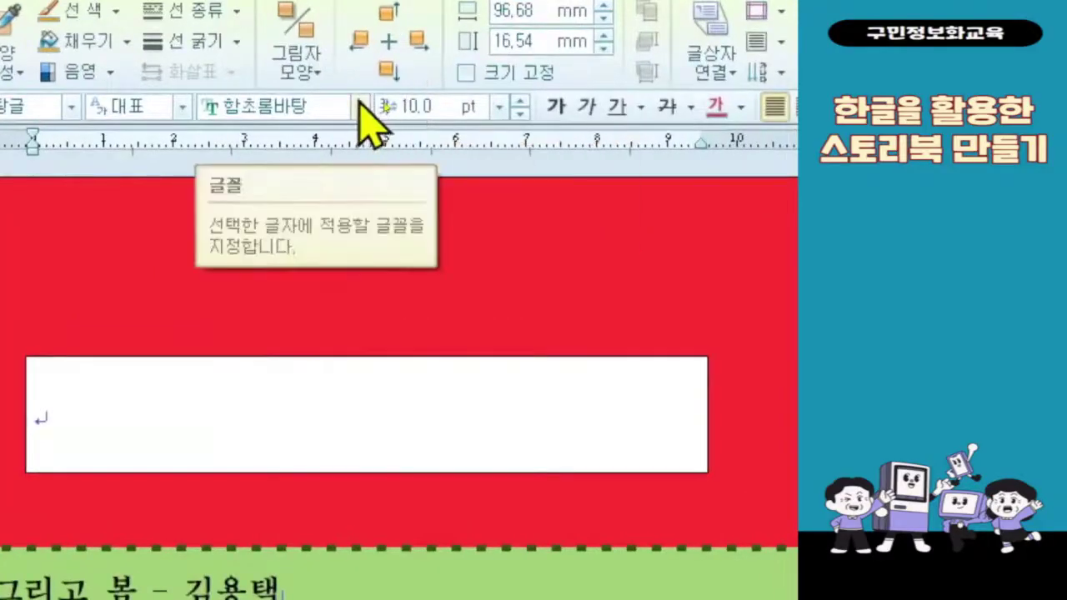
click(361, 106)
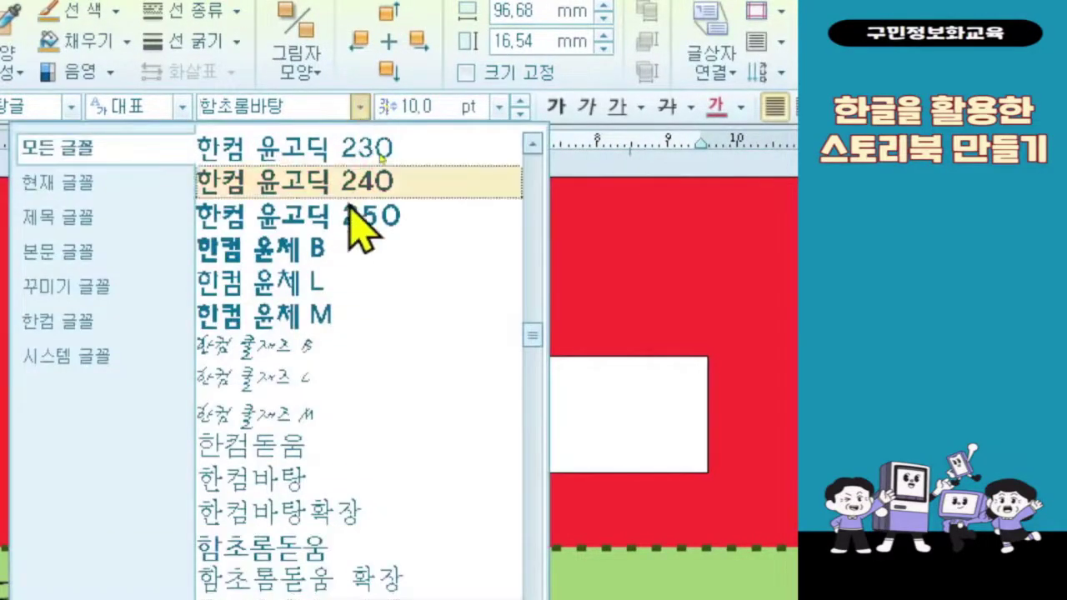
scroll(442, 350, up, 6)
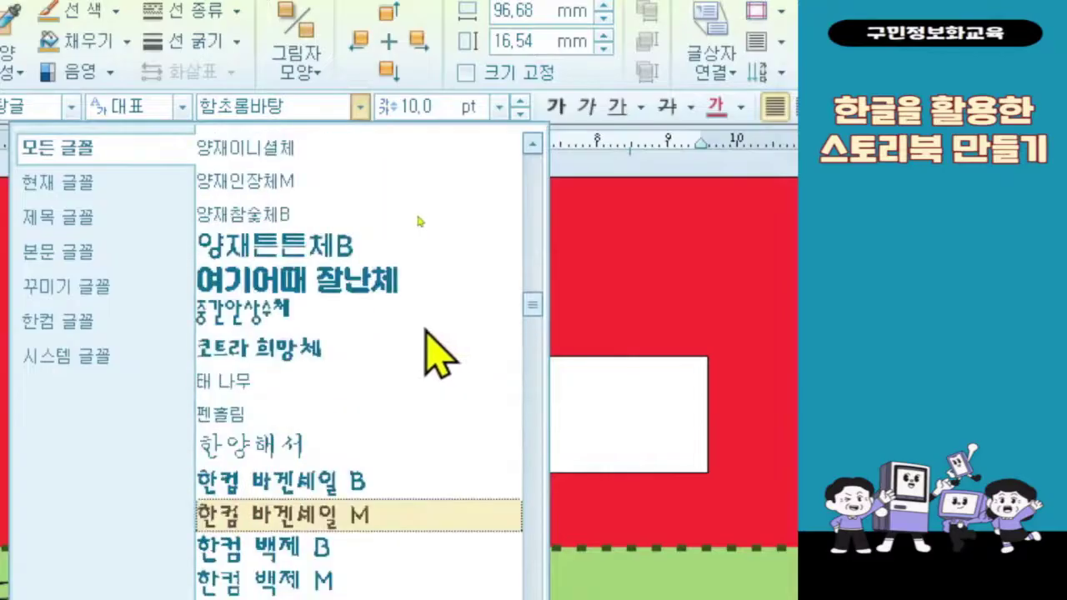
scroll(427, 331, up, 8)
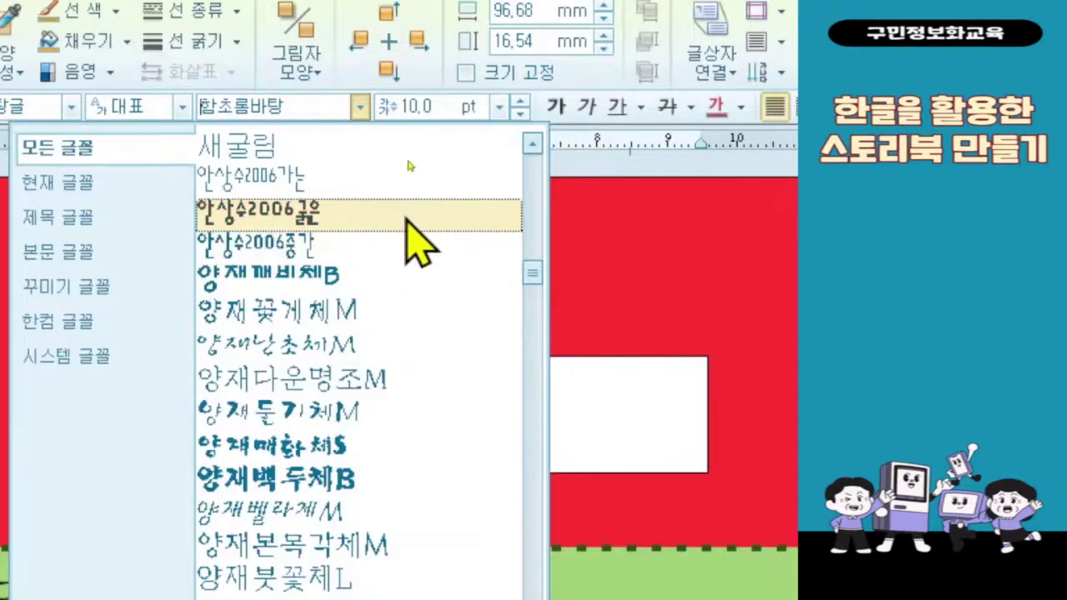
click(407, 221)
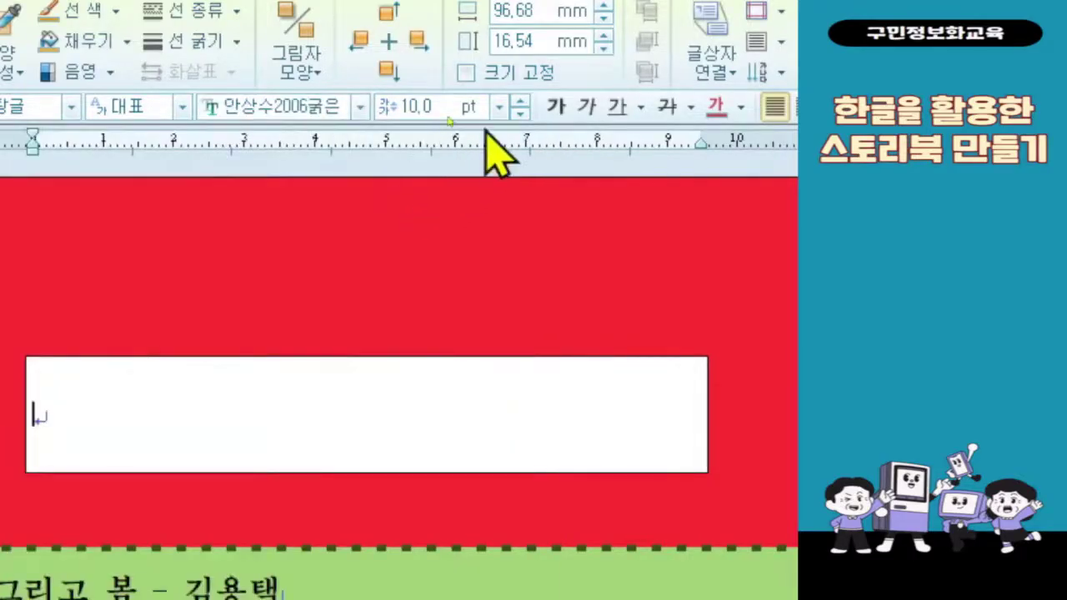
- Set the font size in the title text box to 60 pt
click(498, 108)
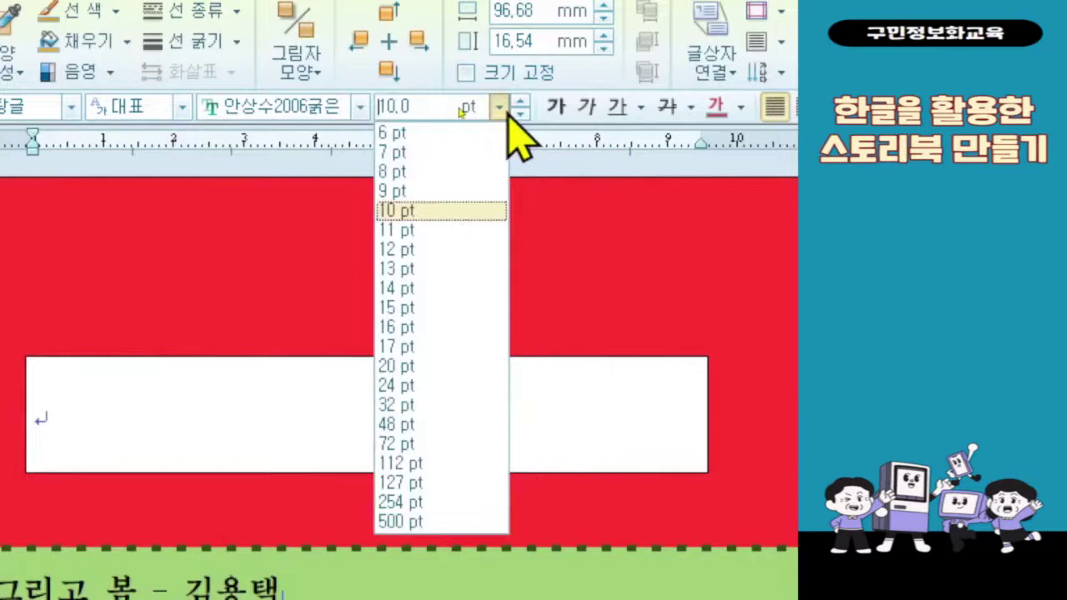
click(505, 116)
click(432, 106)
text(60)
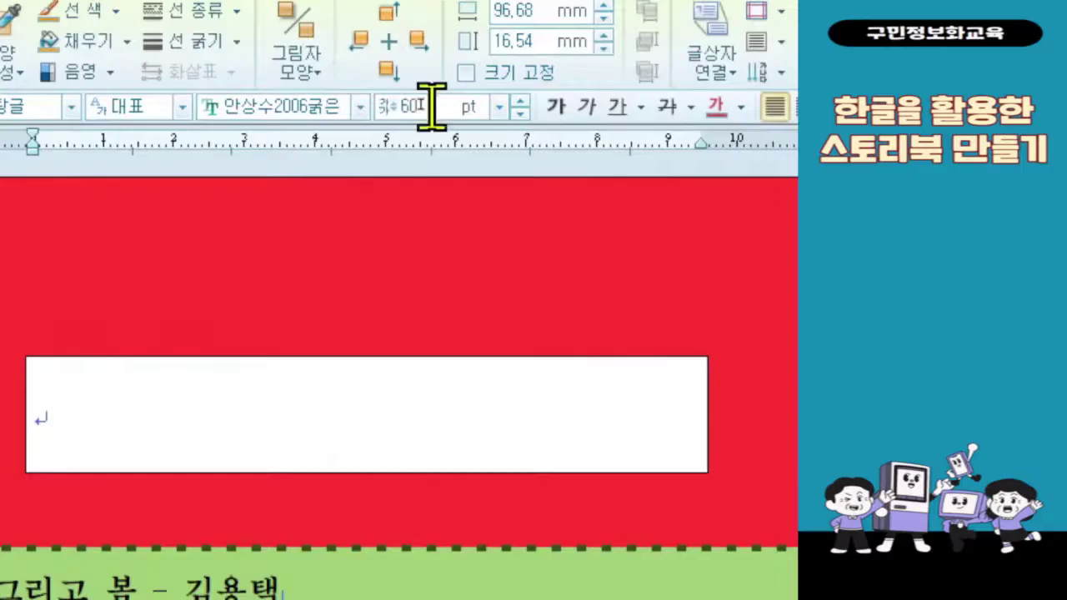
key(Return)
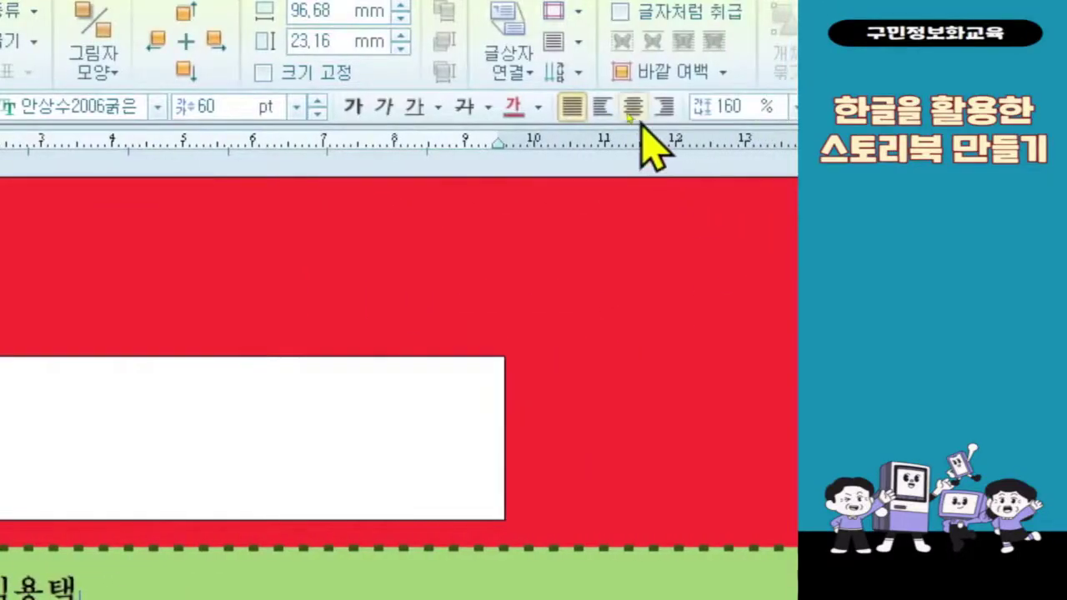
- Centre the text in the title text box and widen the box on both sides to about 146 mm
click(636, 117)
click(634, 108)
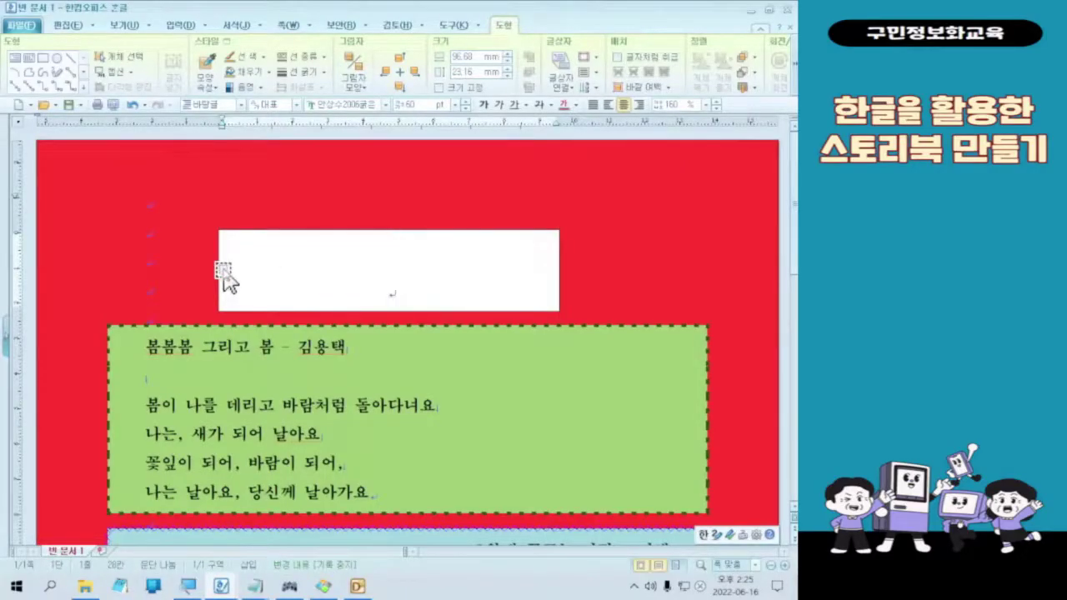
click(224, 272)
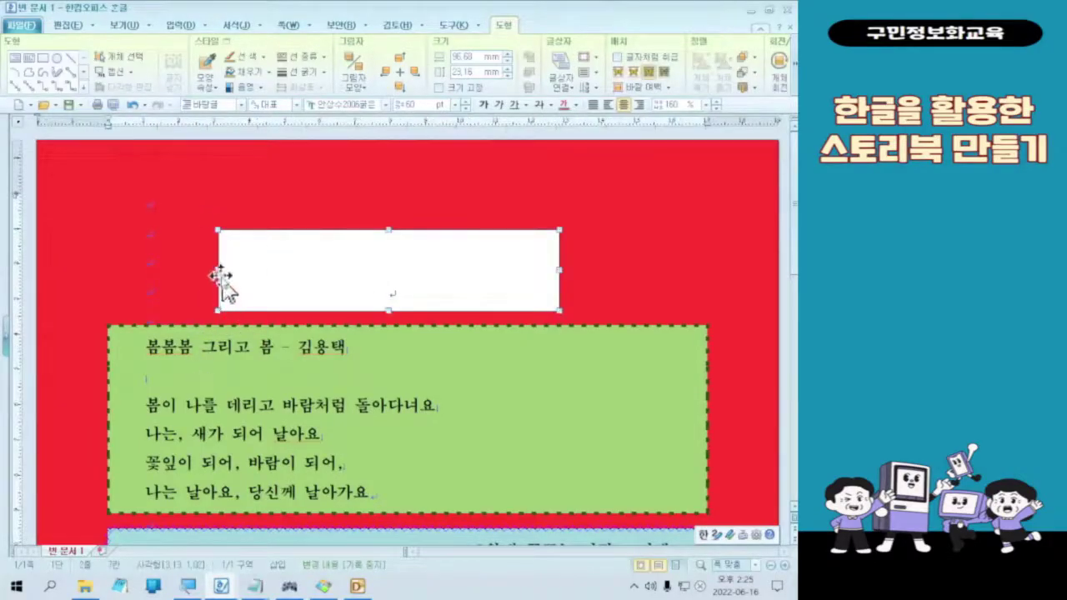
click(219, 270)
drag(220, 270, 155, 270)
drag(560, 272, 672, 273)
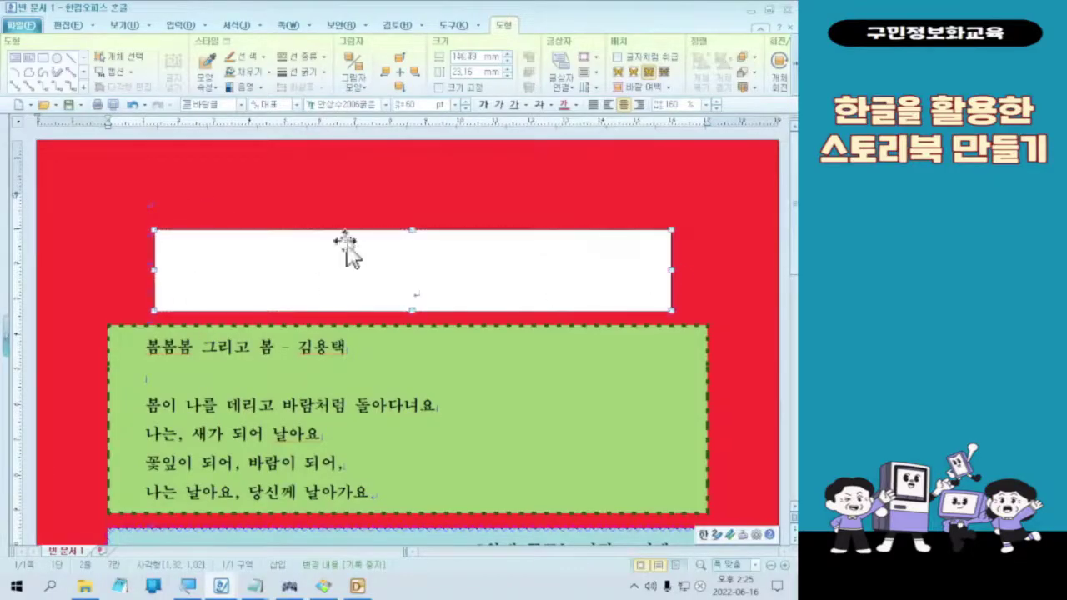
- Enter the title "Four Seasons" in the text box above the spring poem
click(417, 270)
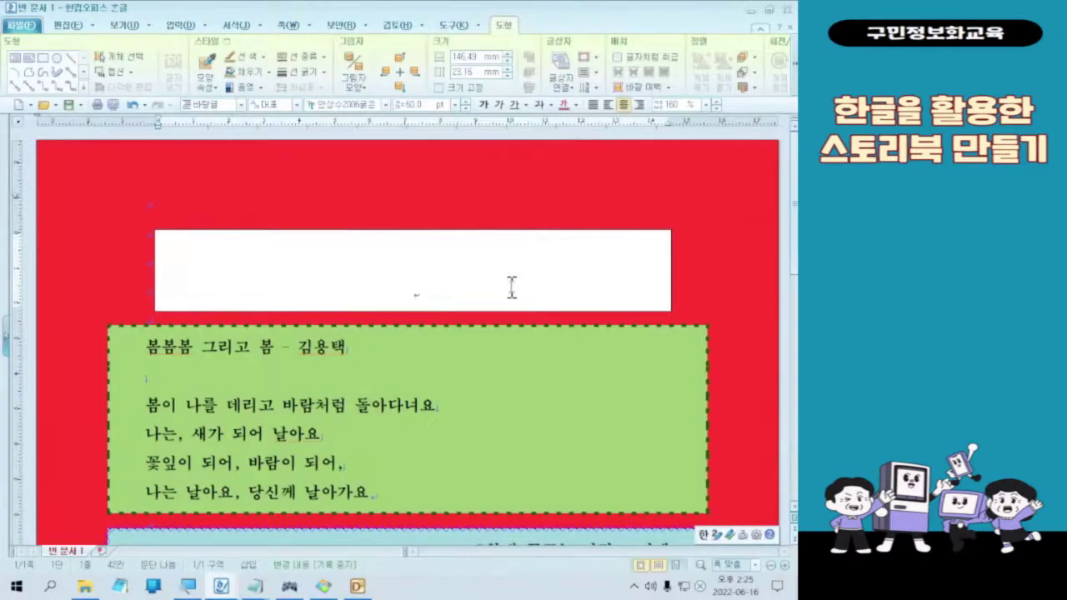
text(ㄹ)
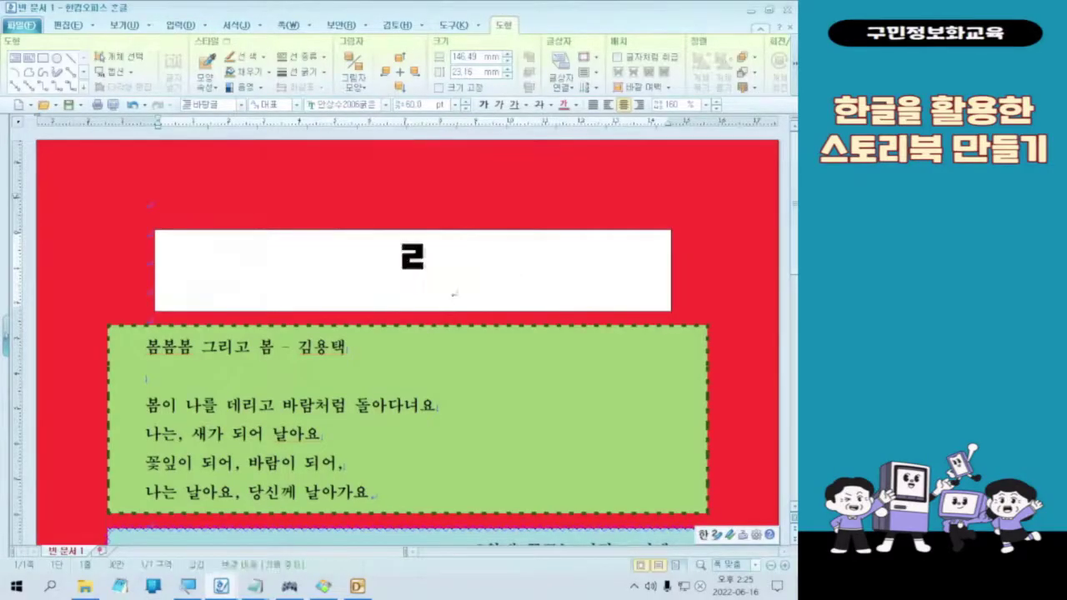
key(BackSpace)
text(fp)
key(BackSpace)
text(our )
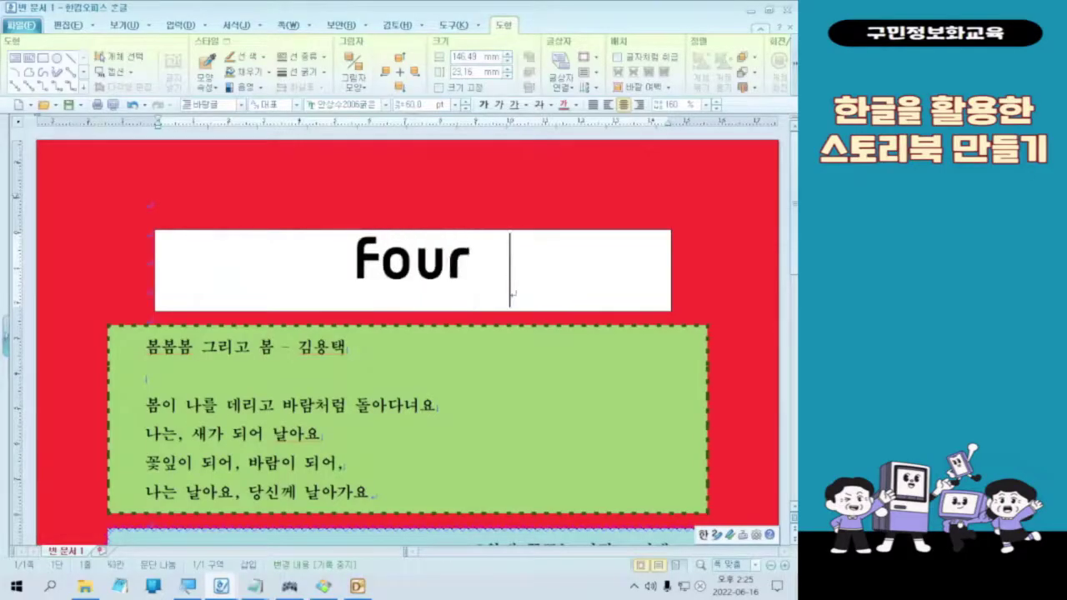
text(Sea)
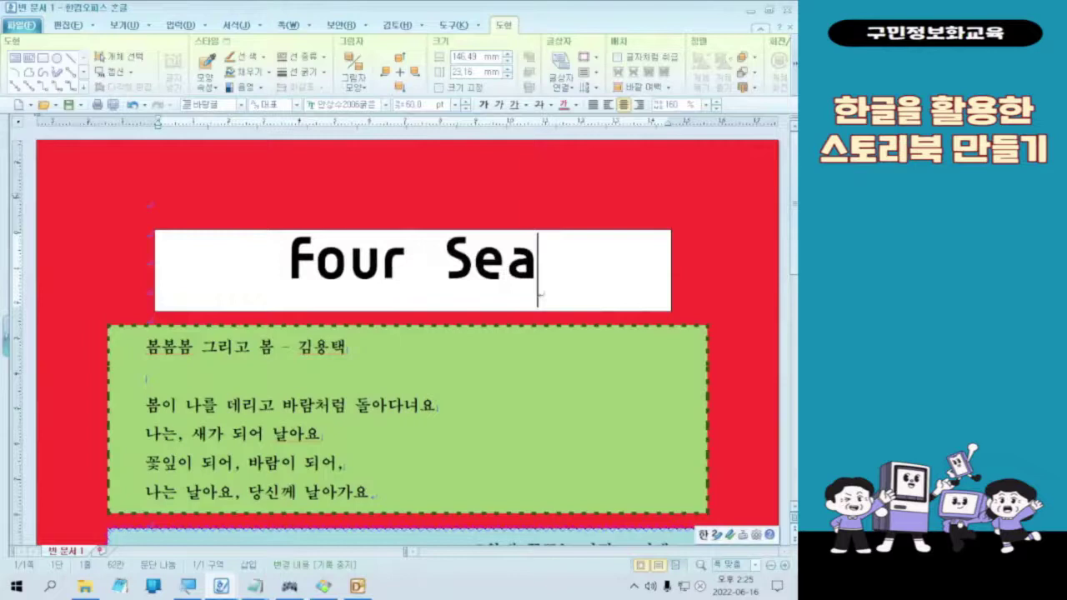
text(sons)
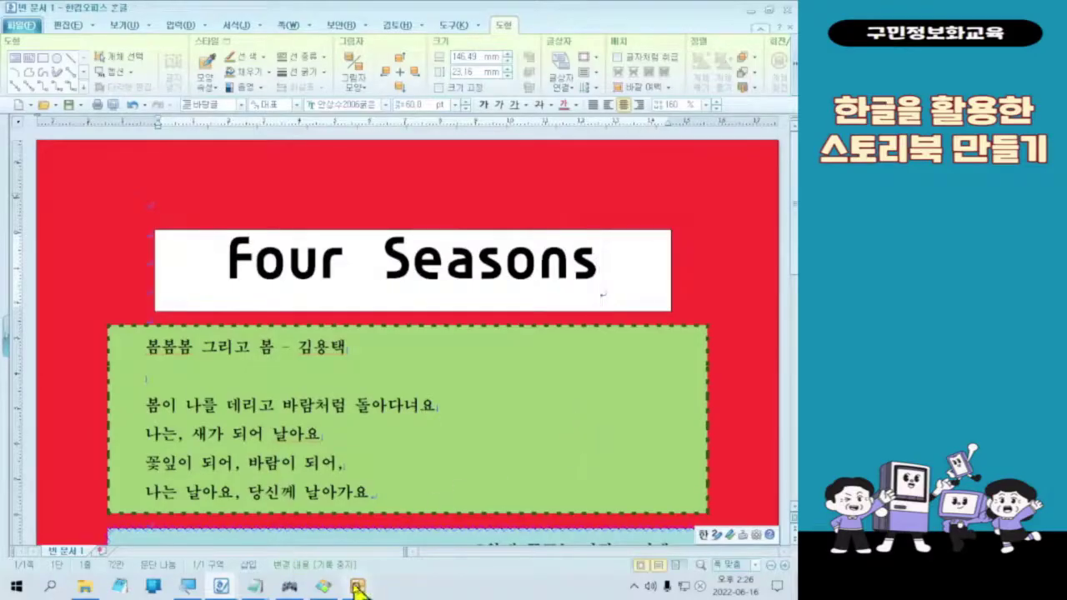
click(324, 587)
click(324, 586)
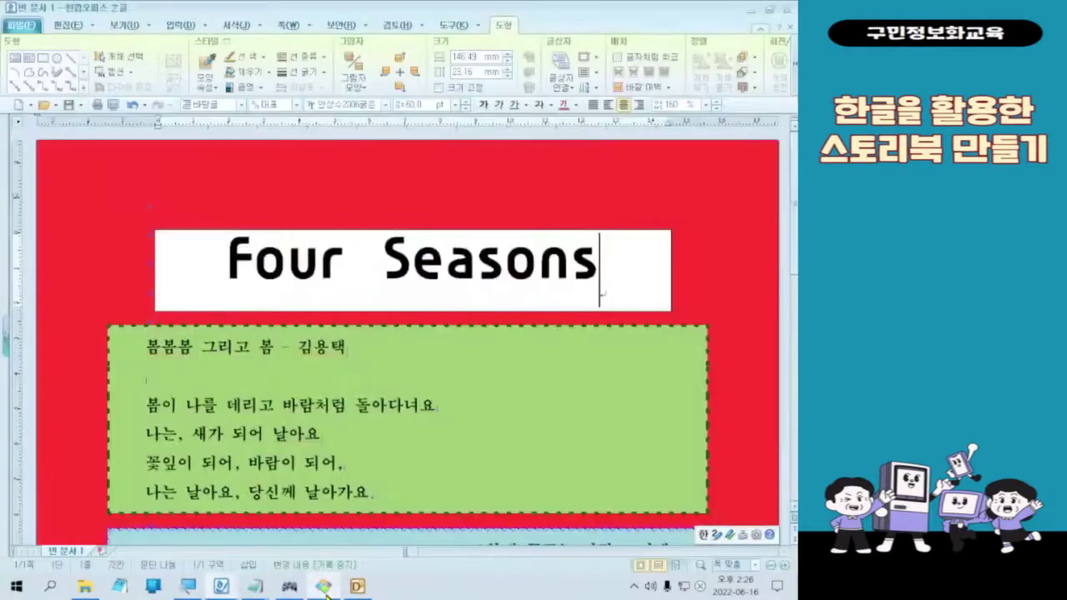
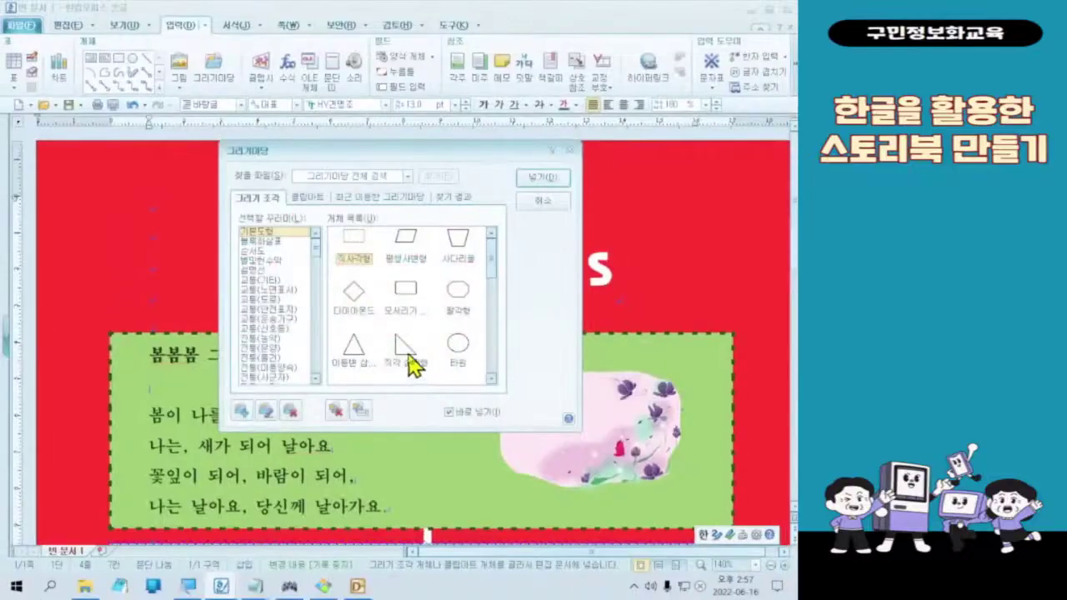
- Draw a right triangle from the basic shapes near the page's top-left corner, about 27 mm wide and 23 mm high
double_click(506, 496)
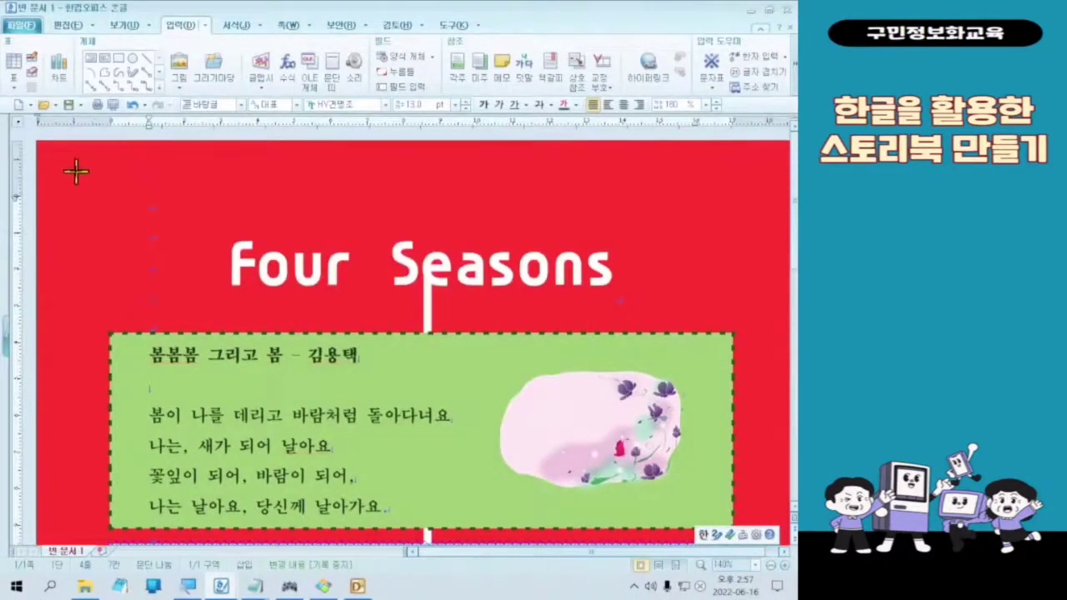
drag(48, 148, 147, 233)
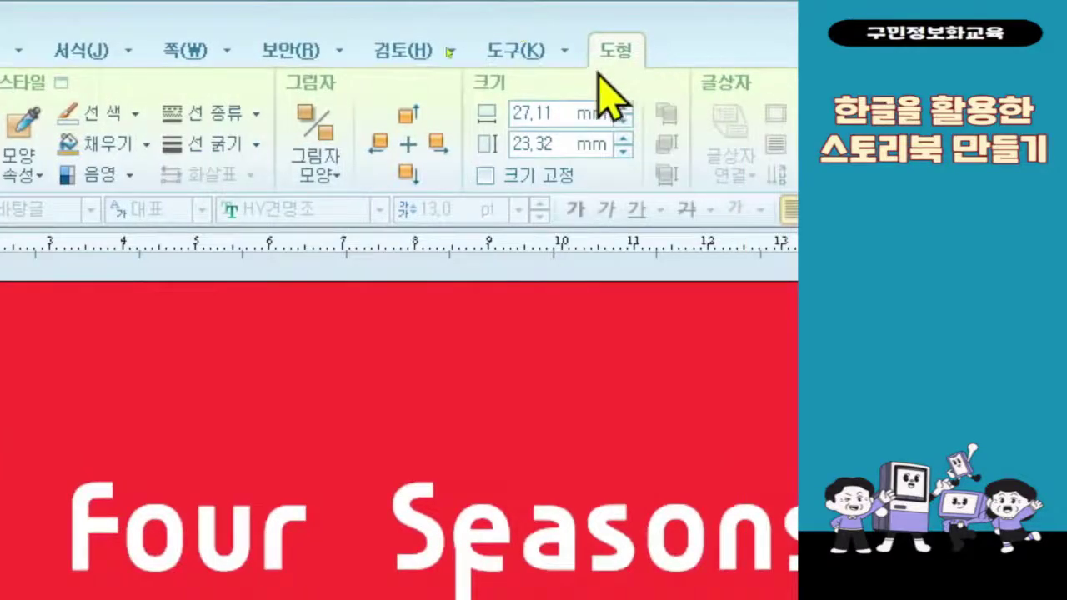
- Fill the right triangle with white and set its line type to none (선 없음)
click(146, 145)
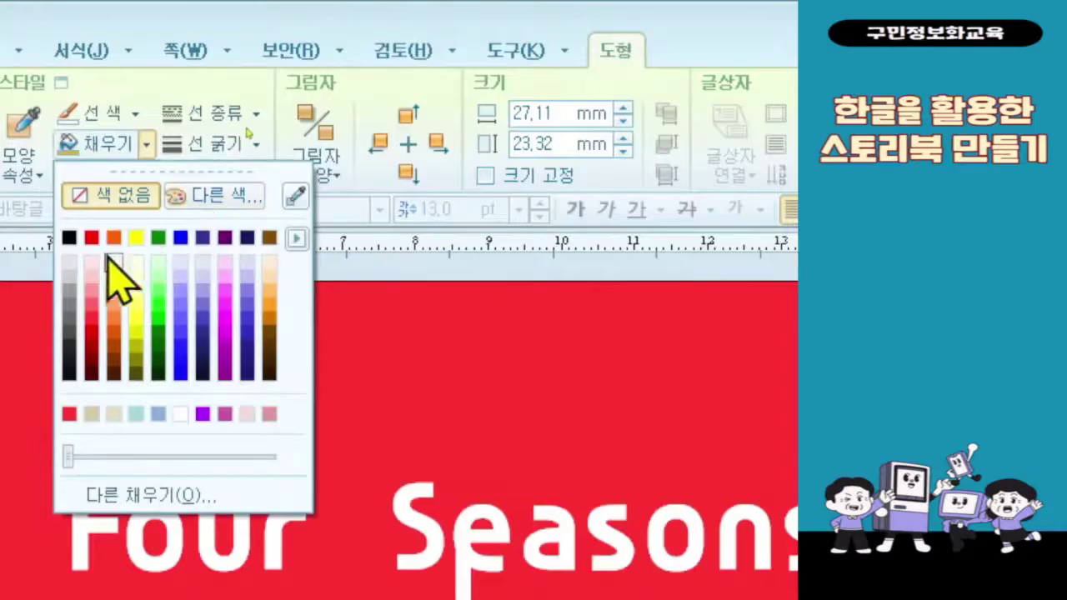
click(184, 415)
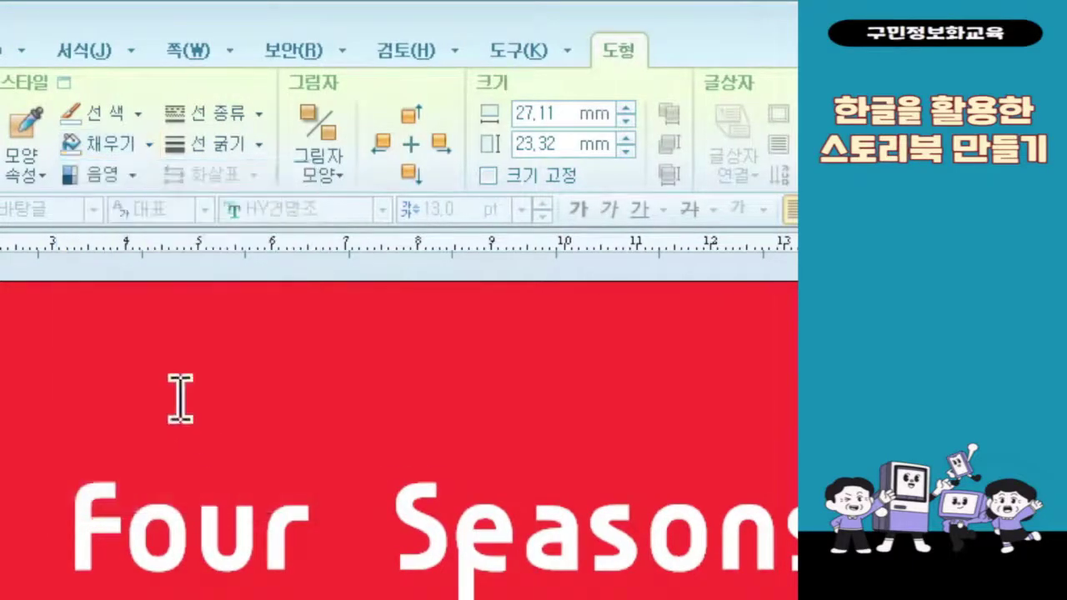
click(187, 121)
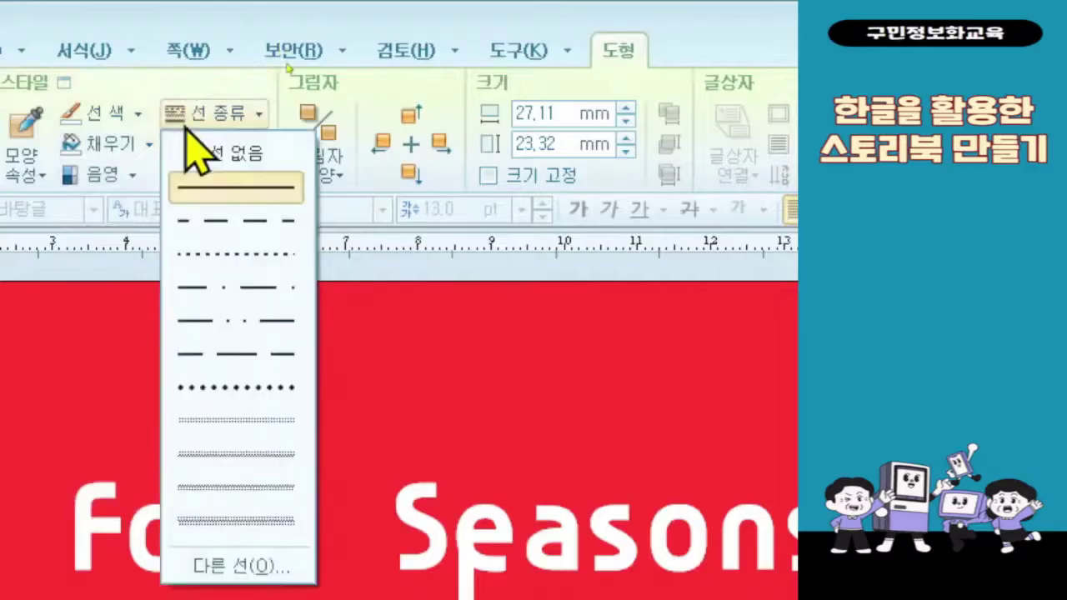
click(185, 163)
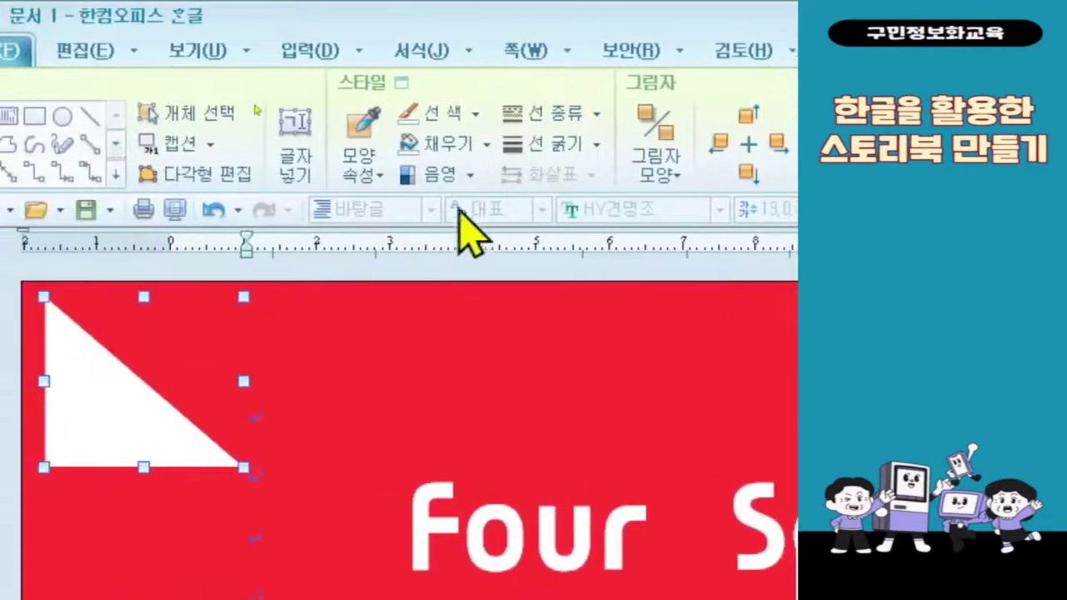
click(486, 146)
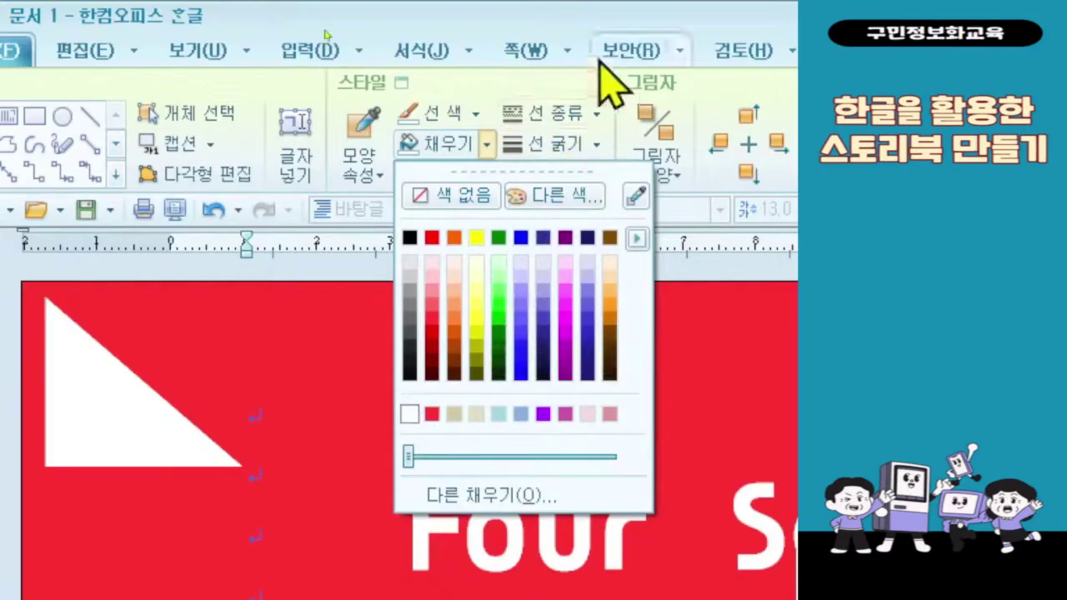
click(564, 114)
click(560, 117)
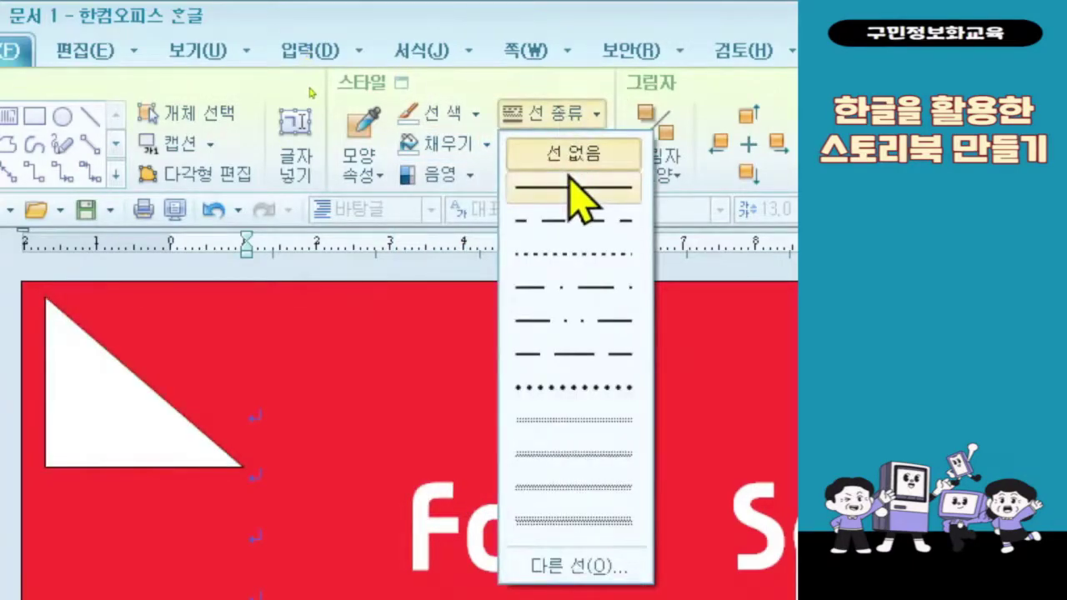
click(573, 154)
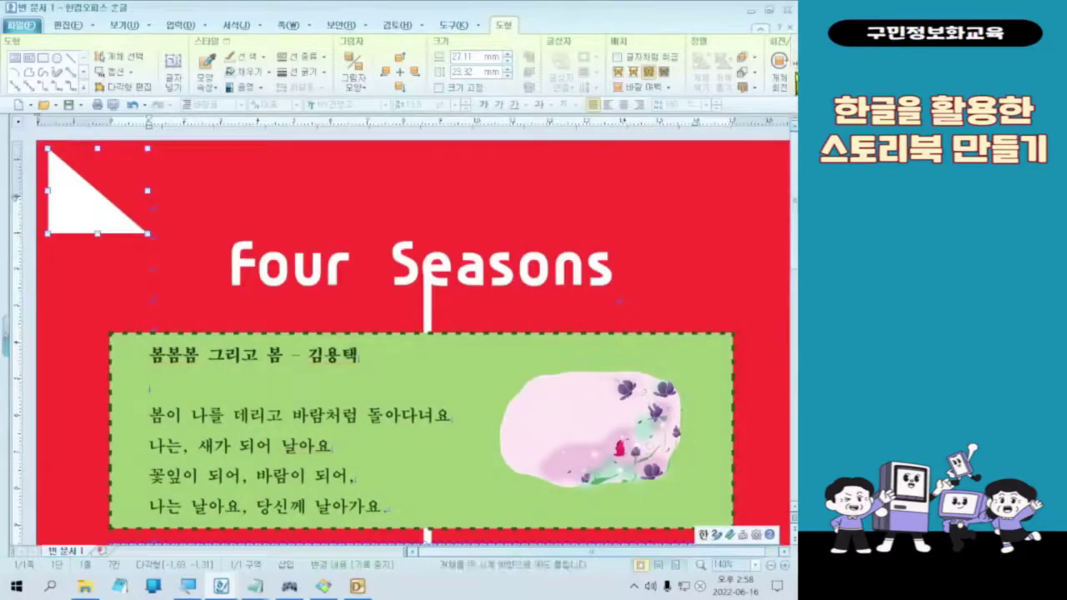
- Rotate the triangle so its right angle faces up and left, and move it flush into the page's top-left corner
click(794, 74)
click(794, 73)
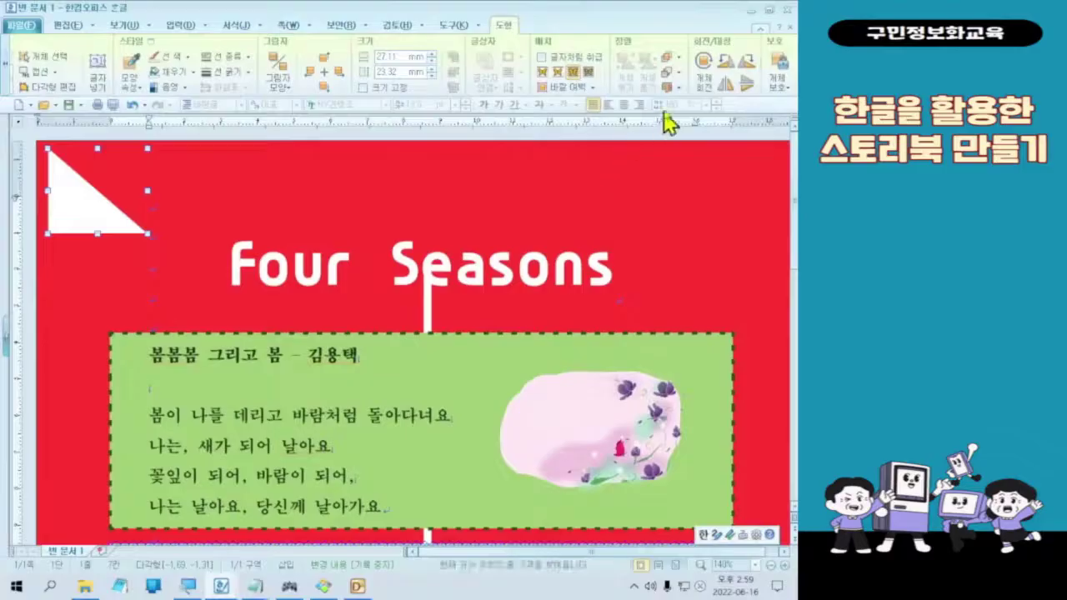
click(724, 64)
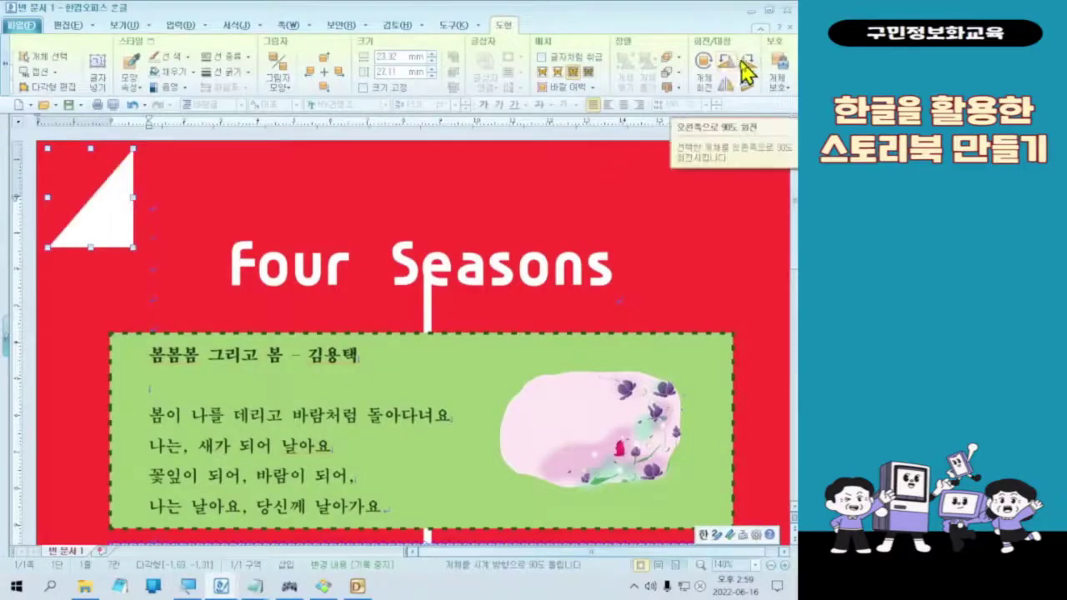
click(741, 62)
click(741, 61)
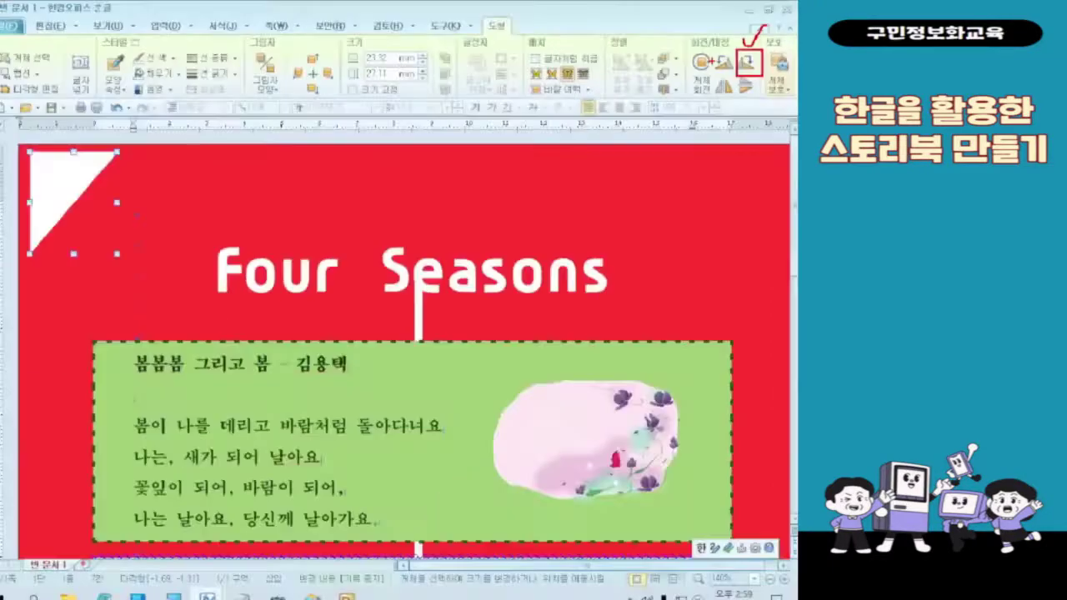
mouse_move(76, 199)
mouse_down()
mouse_move(121, 224)
mouse_move(72, 182)
mouse_up()
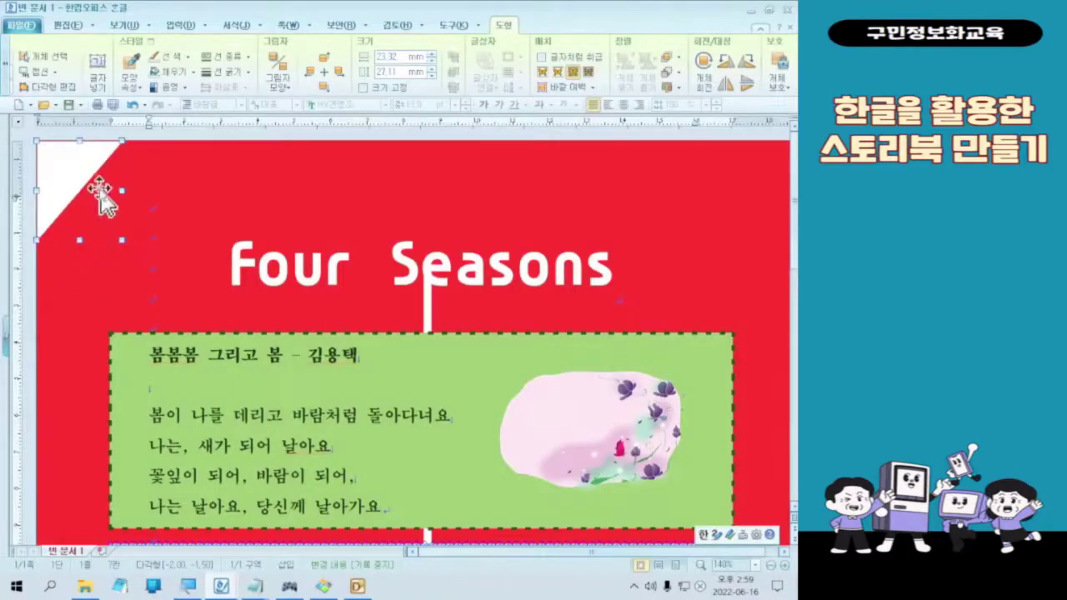
- Copy the corner triangle to the page's top-right corner, rotating the copy 90° clockwise and fitting it flush with the page edges
drag(73, 196, 737, 197)
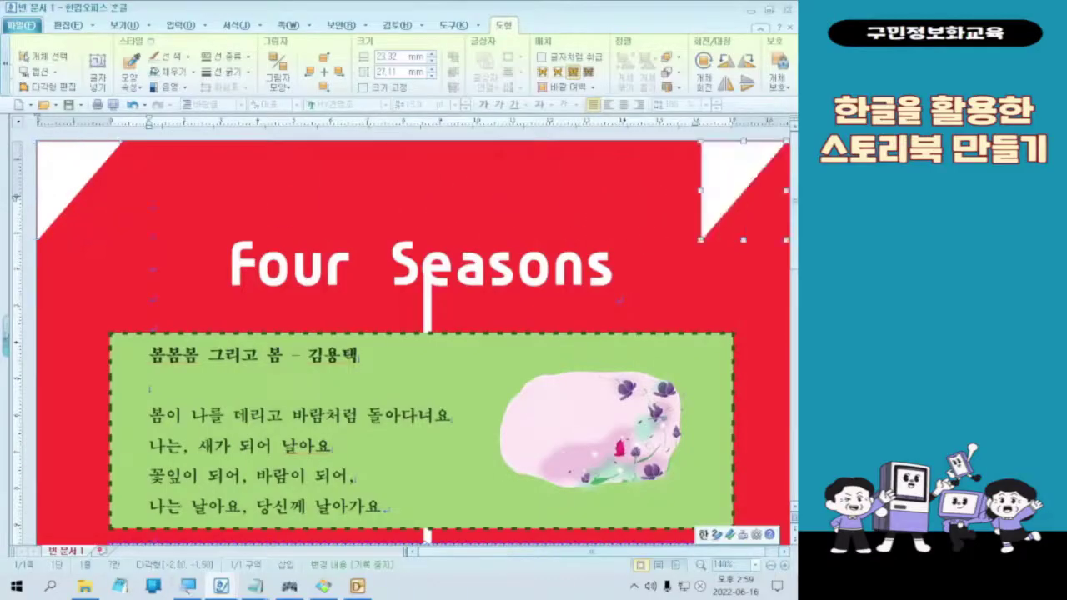
click(676, 565)
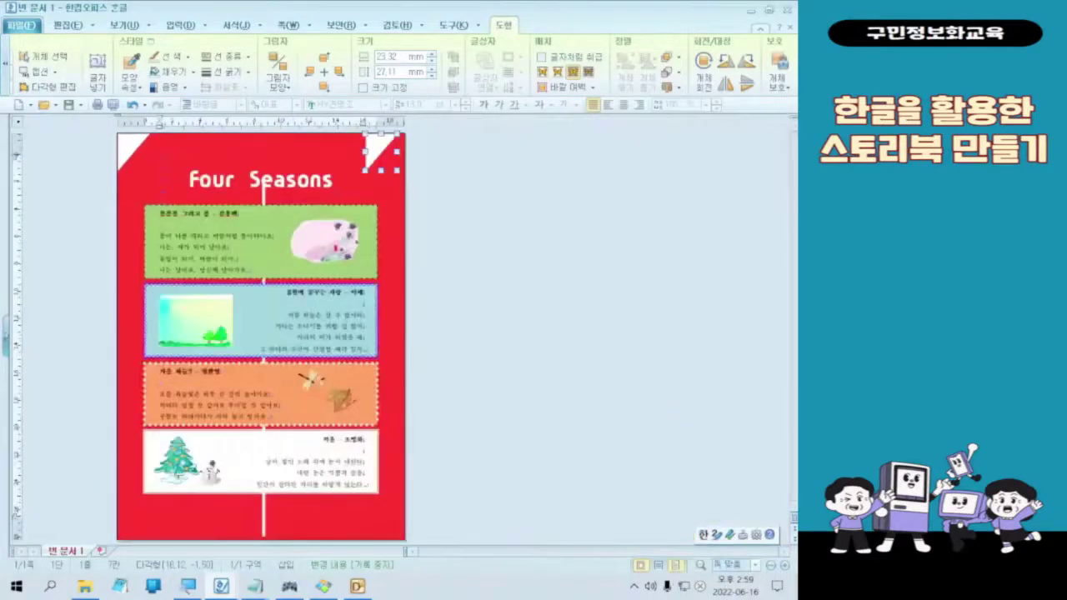
click(755, 565)
click(776, 388)
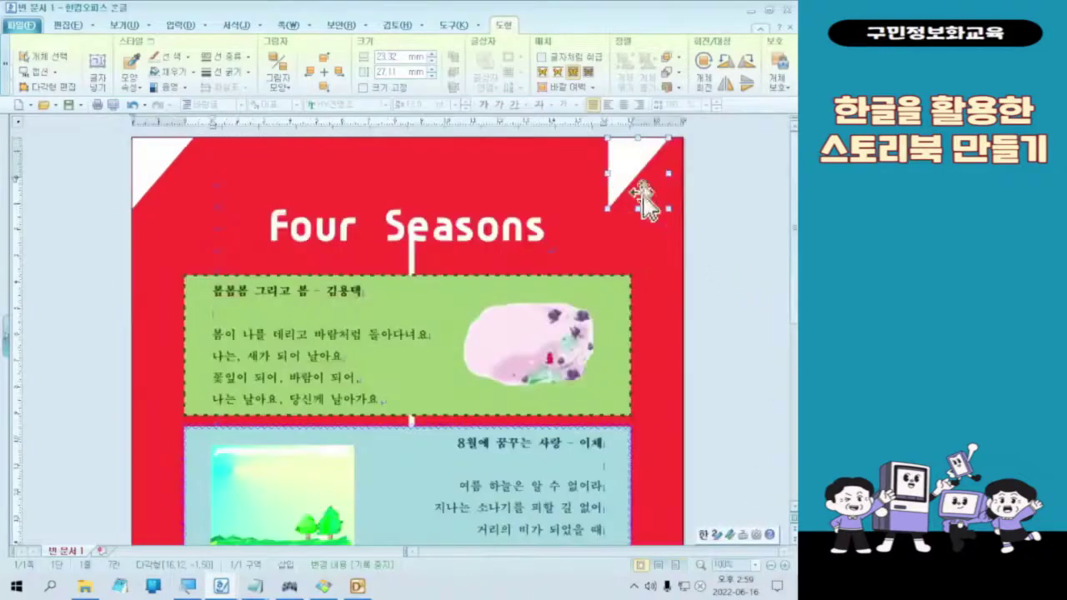
click(747, 63)
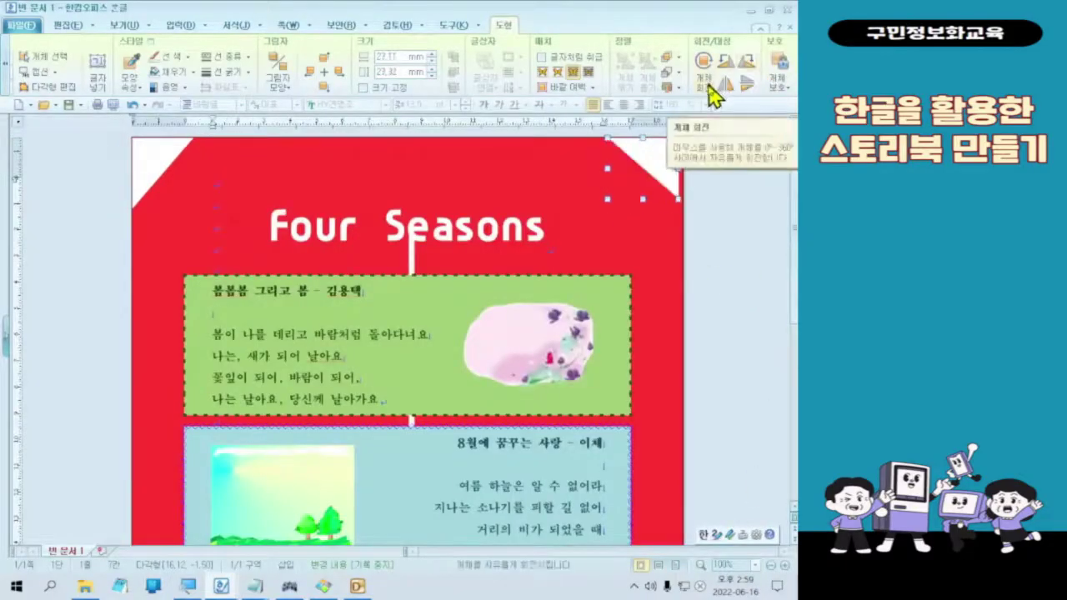
drag(659, 171, 665, 171)
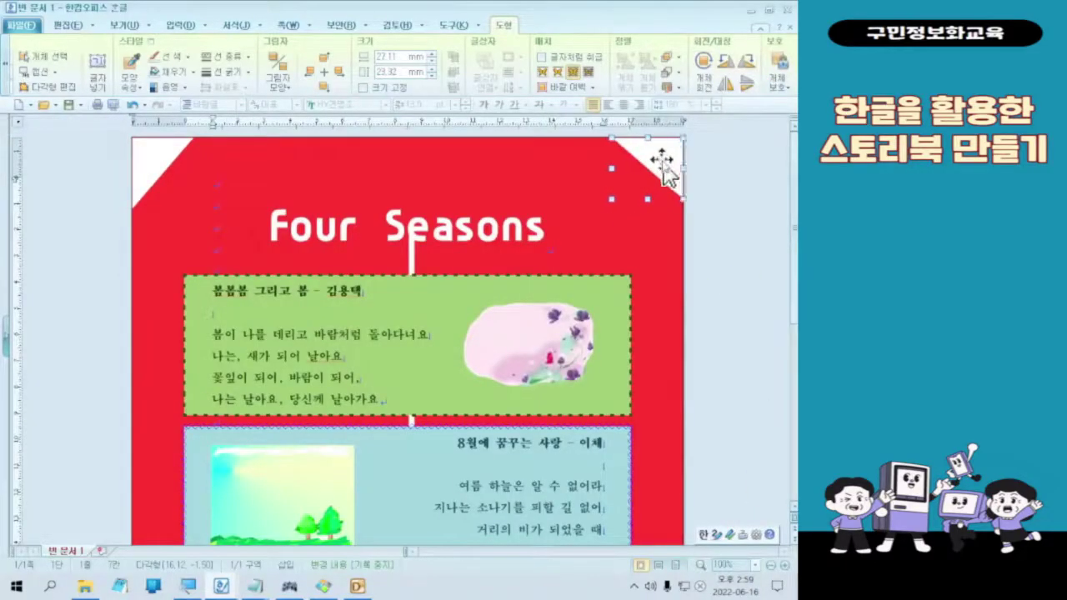
click(732, 244)
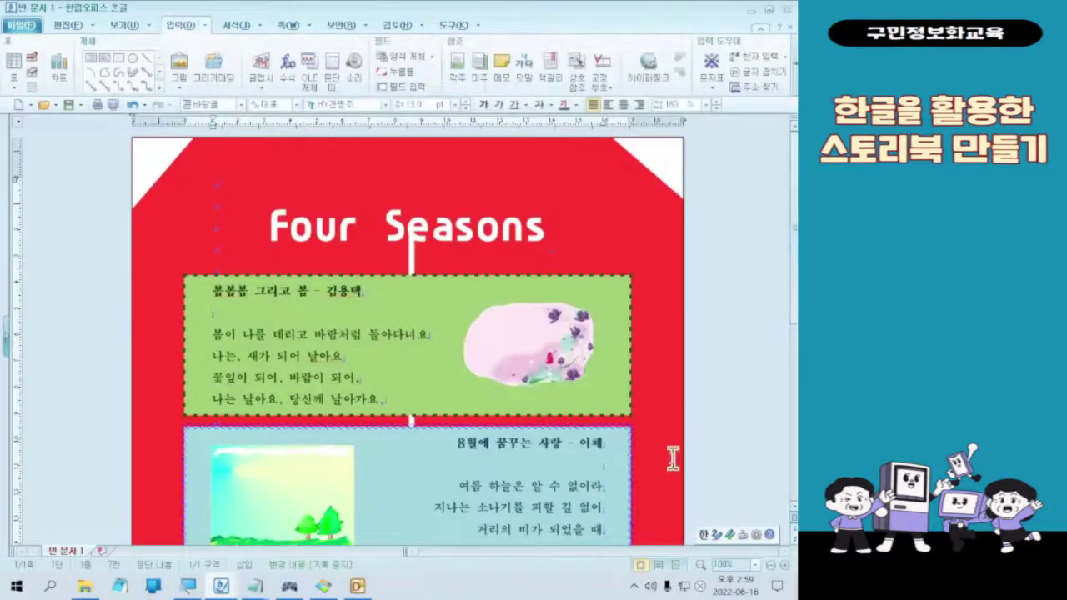
- Copy the top-right triangle to the page's bottom-right corner, rotating the copy 90° clockwise and aligning it with the page edges
click(673, 186)
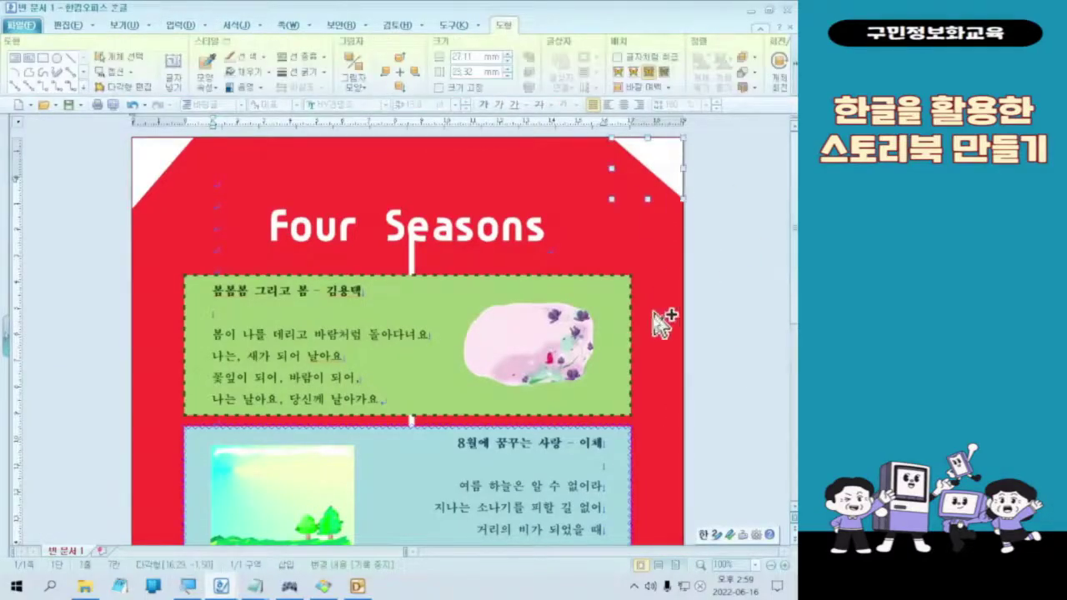
scroll(663, 500, down, 8)
drag(659, 517, 660, 516)
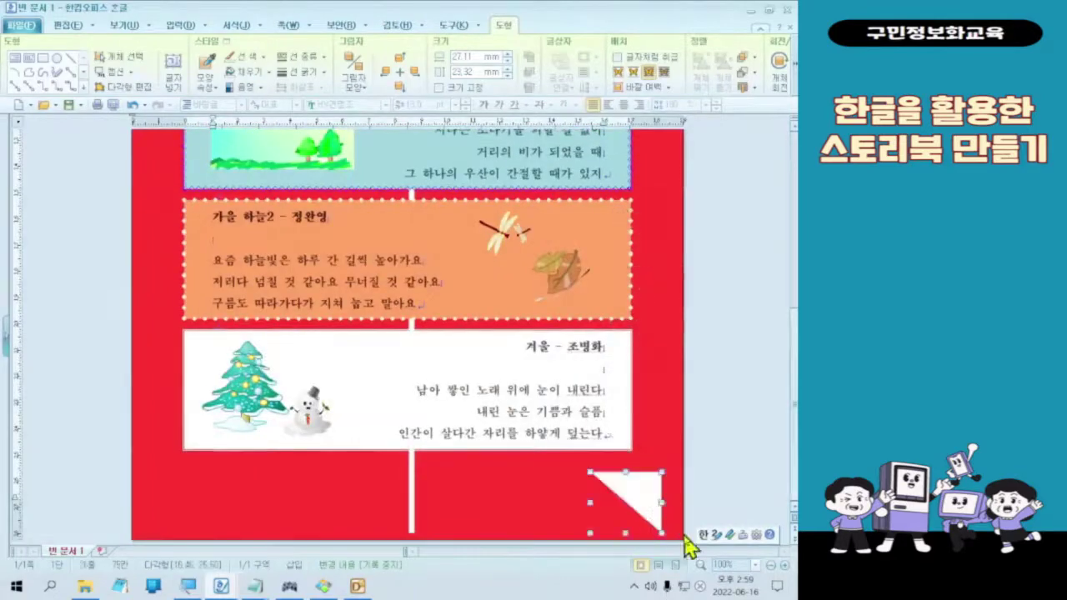
click(774, 62)
click(746, 61)
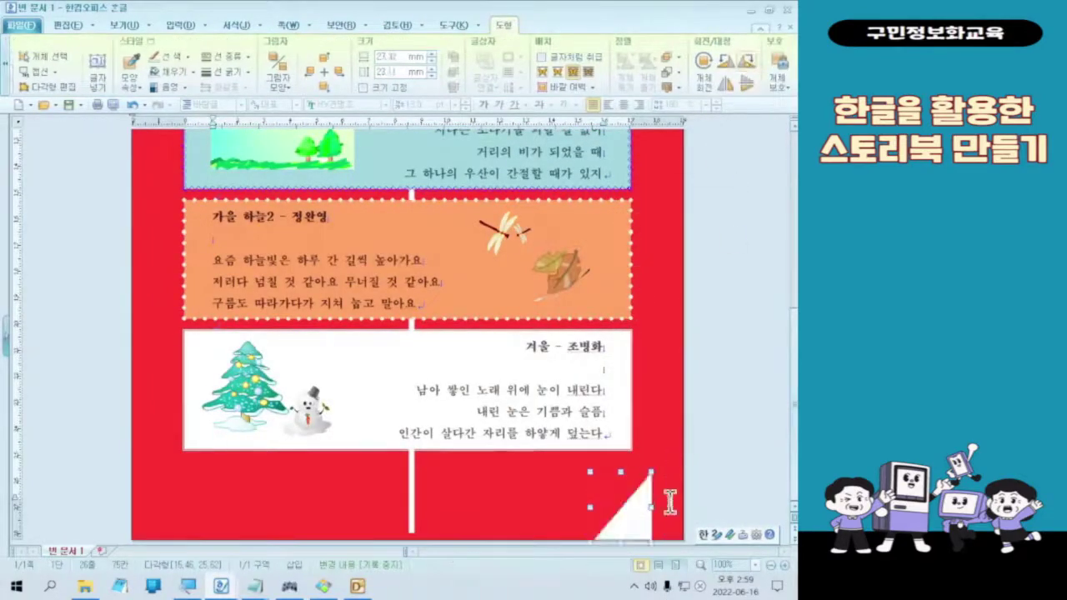
drag(636, 516, 668, 512)
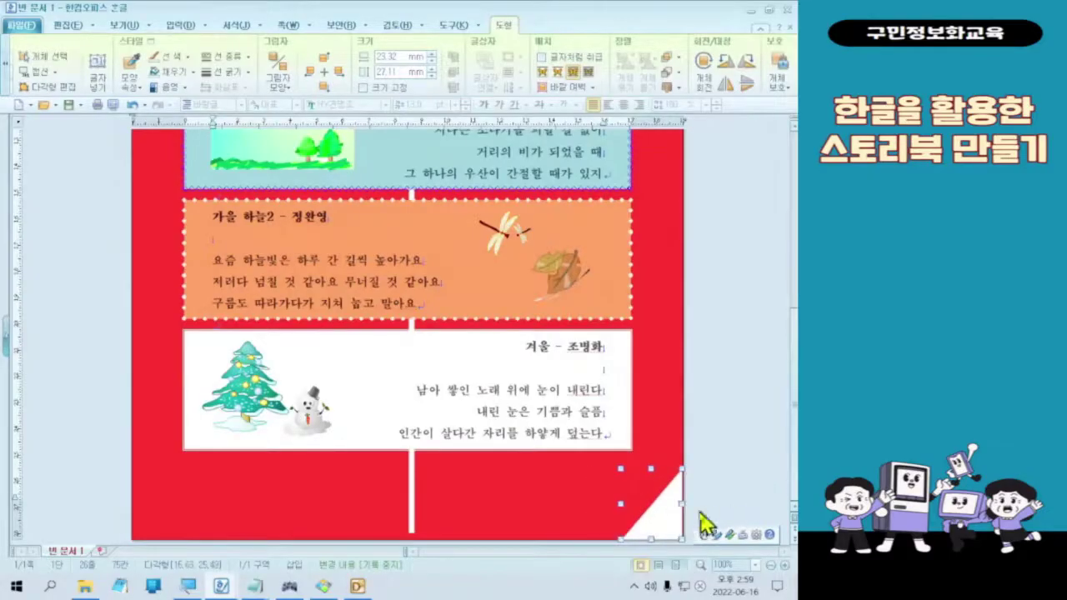
key(Right)
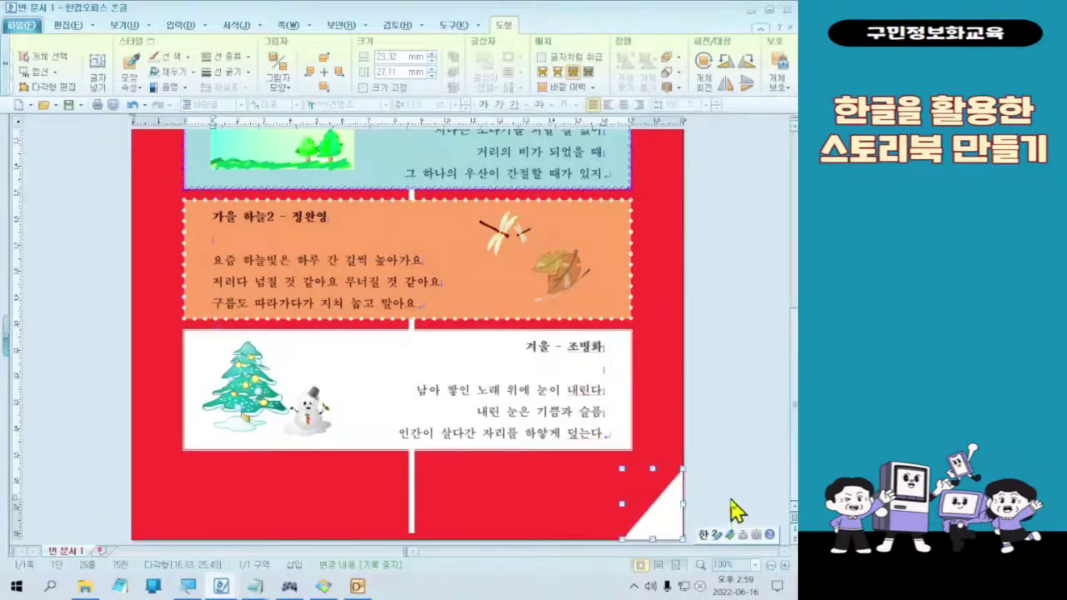
click(719, 523)
- Copy the bottom-right triangle to the page's bottom-left corner, rotating the copy 90° clockwise and fitting it flush with the page edges
click(657, 520)
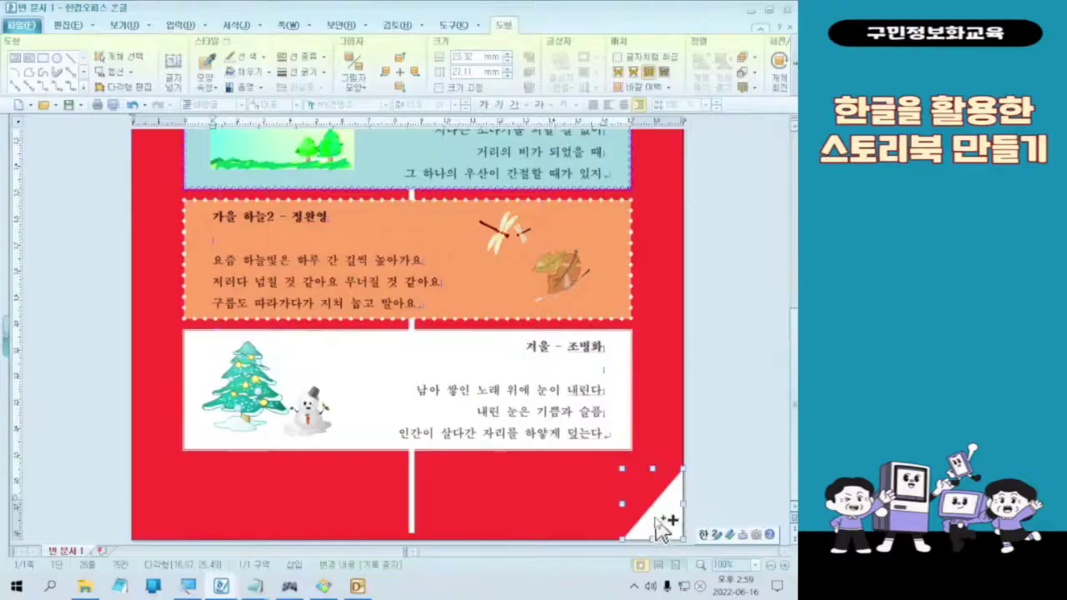
drag(657, 526, 166, 525)
scroll(754, 84, down, 2)
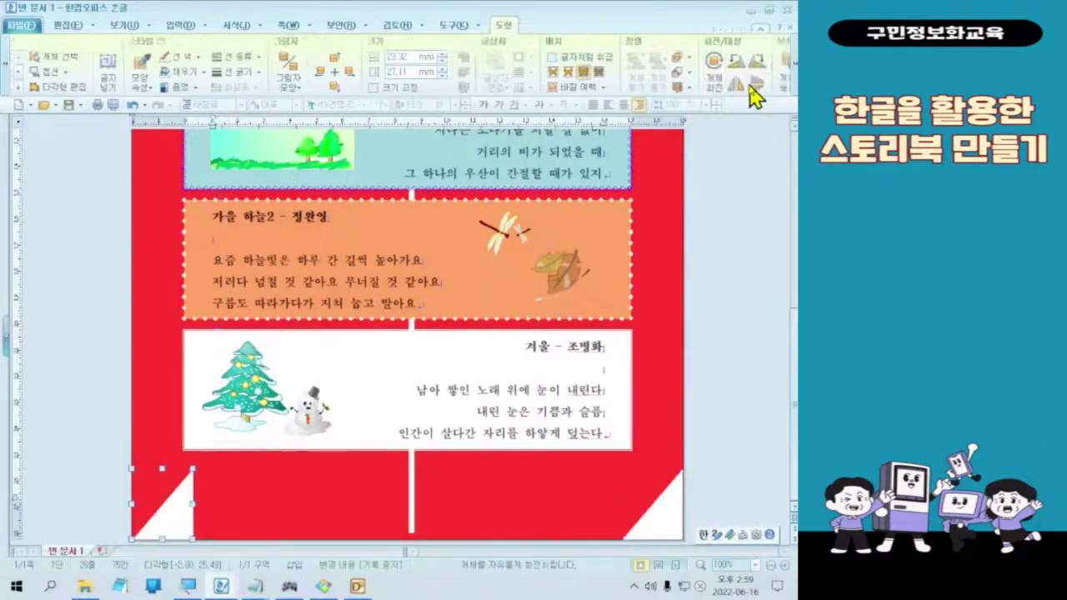
click(748, 67)
drag(167, 507, 151, 540)
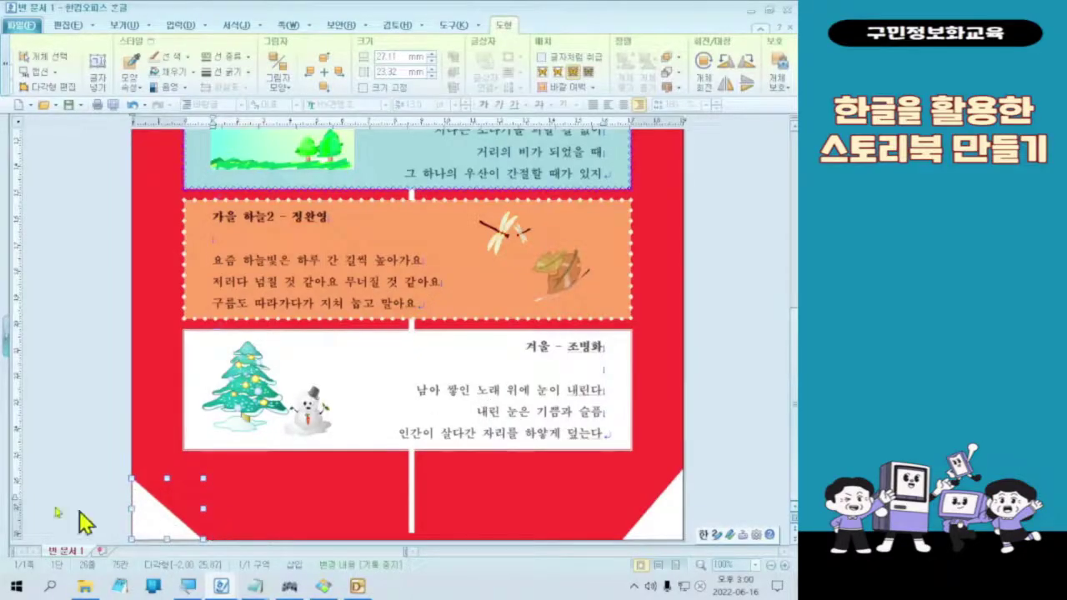
triple_click(369, 436)
click(417, 390)
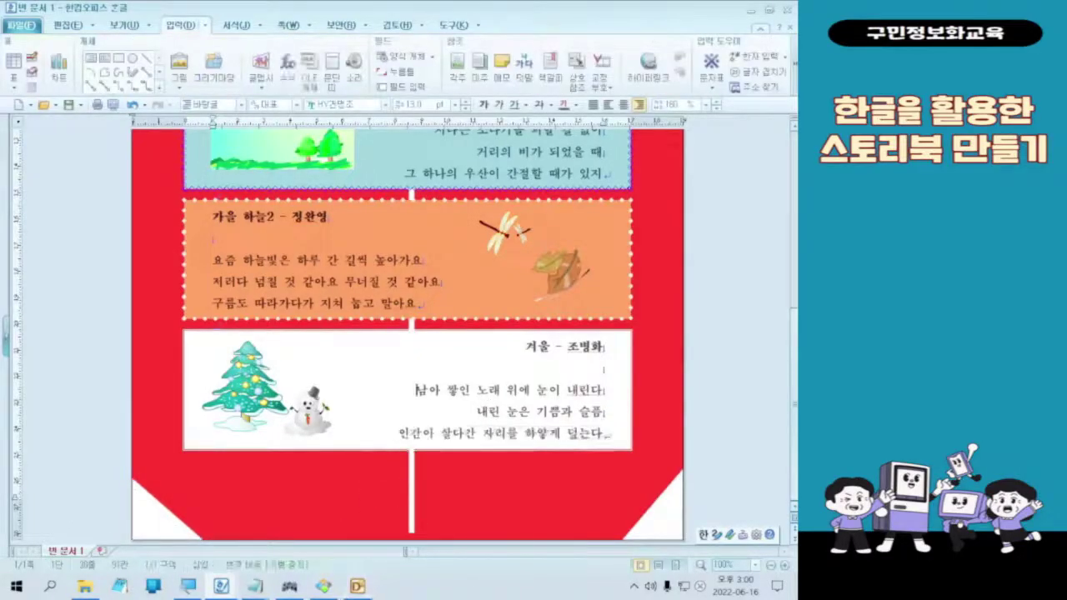
- Save the document in the Documents folder (문서) as a Hangul document (*.hwp) named "05 시집"
scroll(575, 442, up, 8)
scroll(581, 430, down, 8)
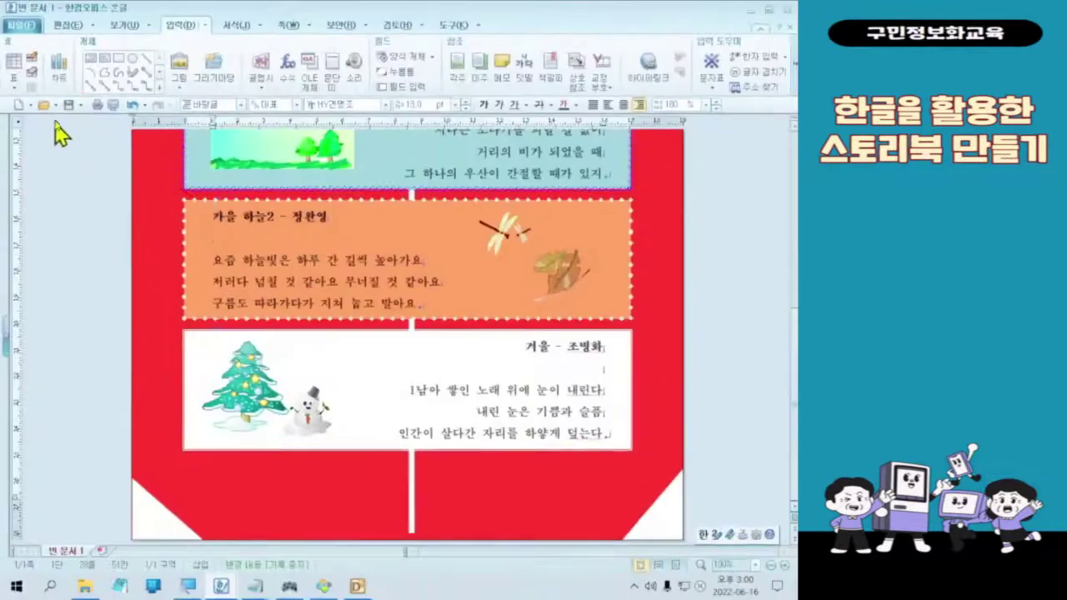
click(138, 210)
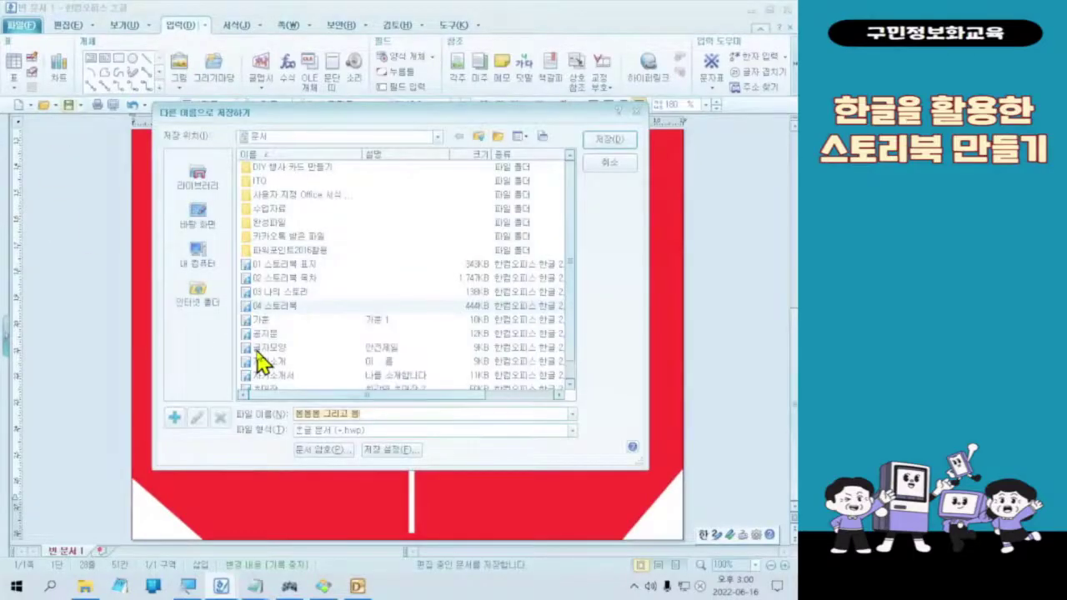
text(때)
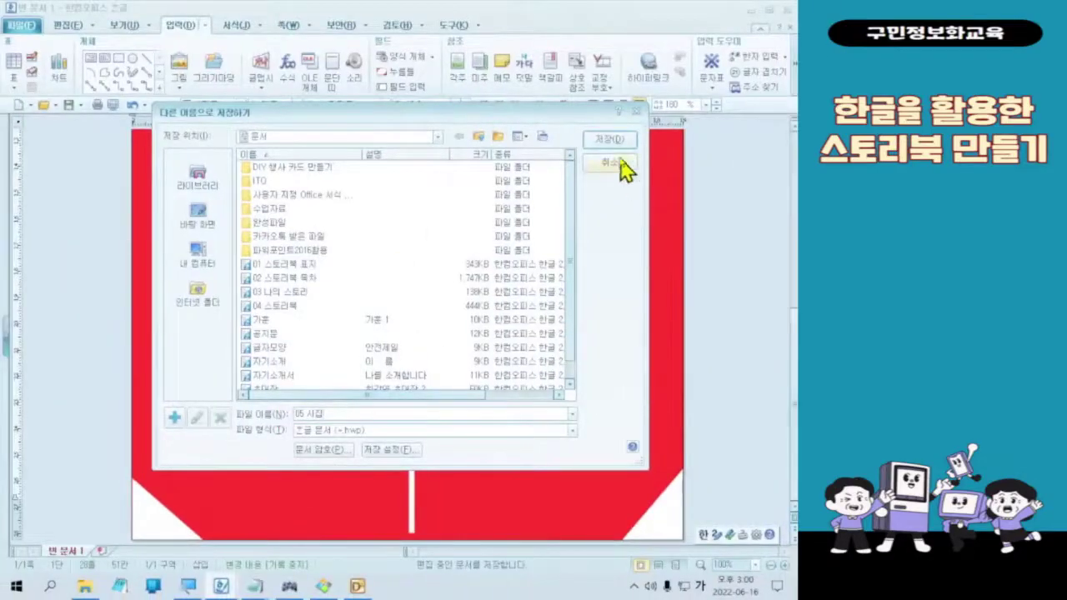
click(615, 143)
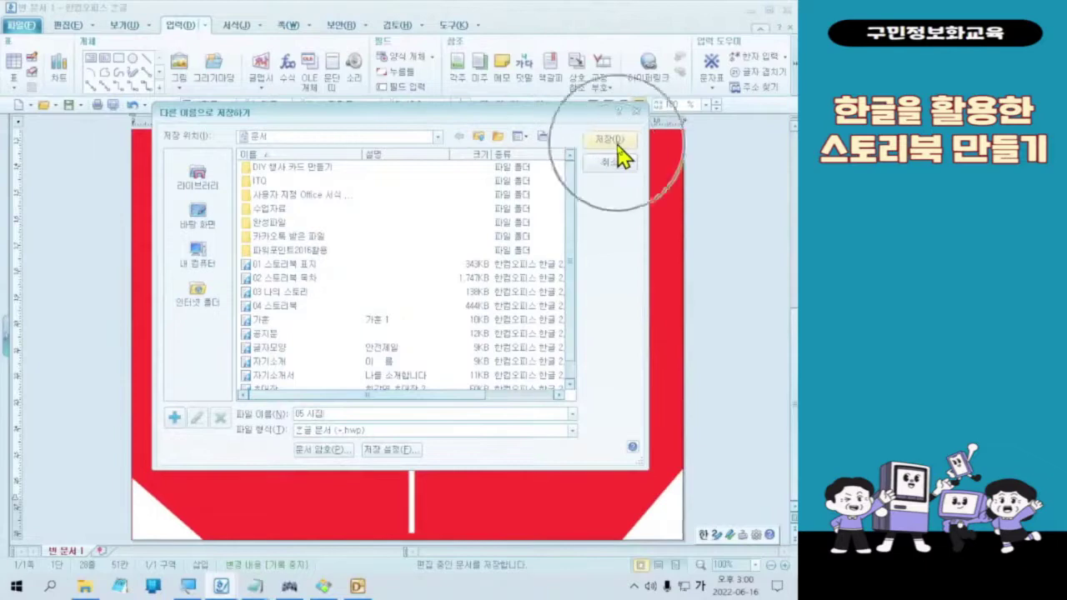
scroll(471, 483, up, 8)
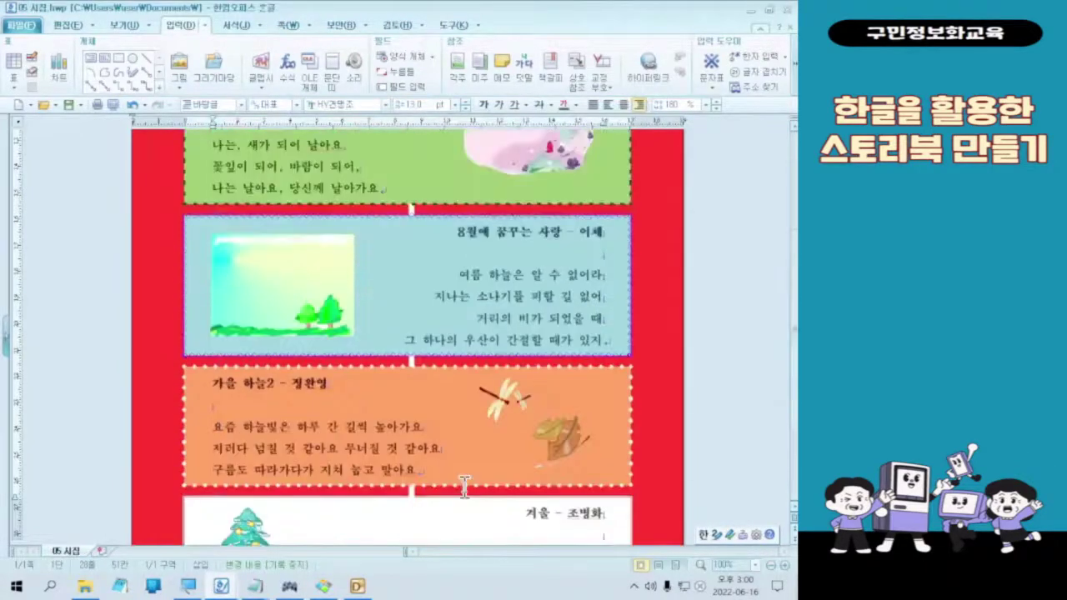
scroll(464, 486, down, 6)
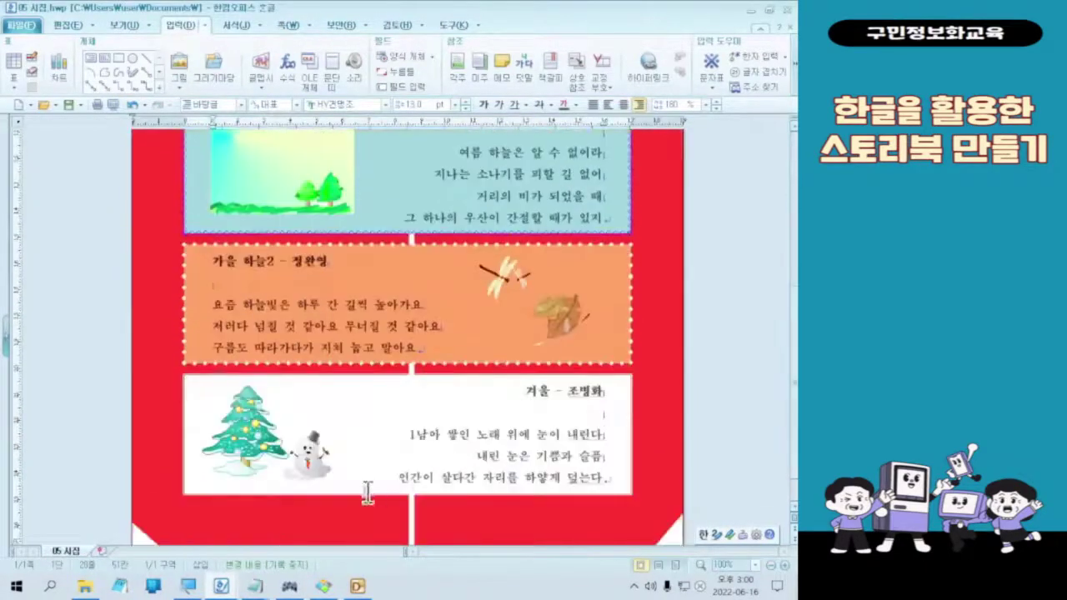
scroll(403, 464, up, 7)
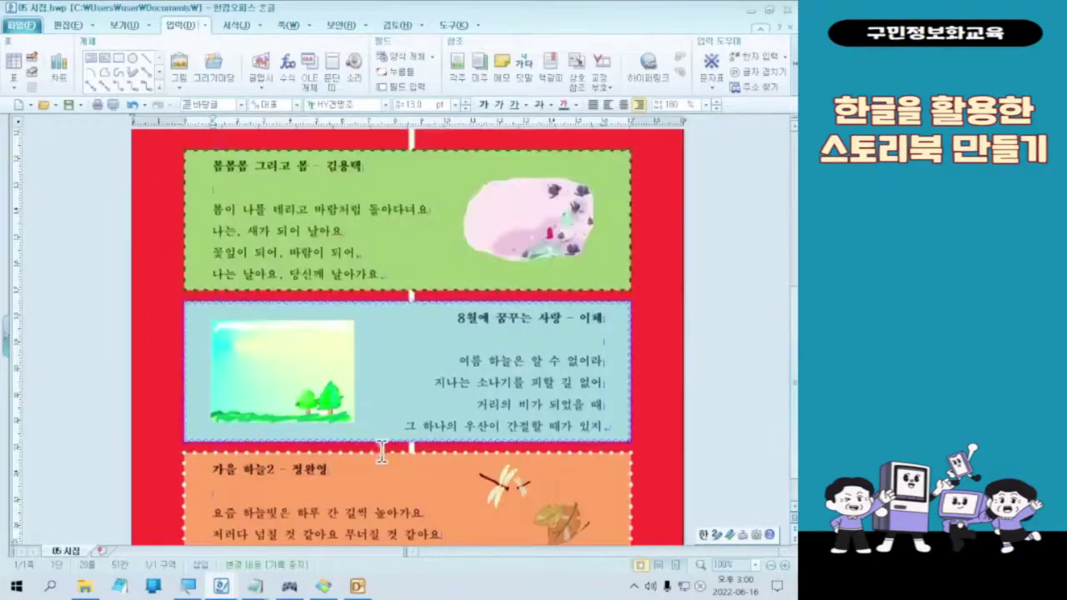